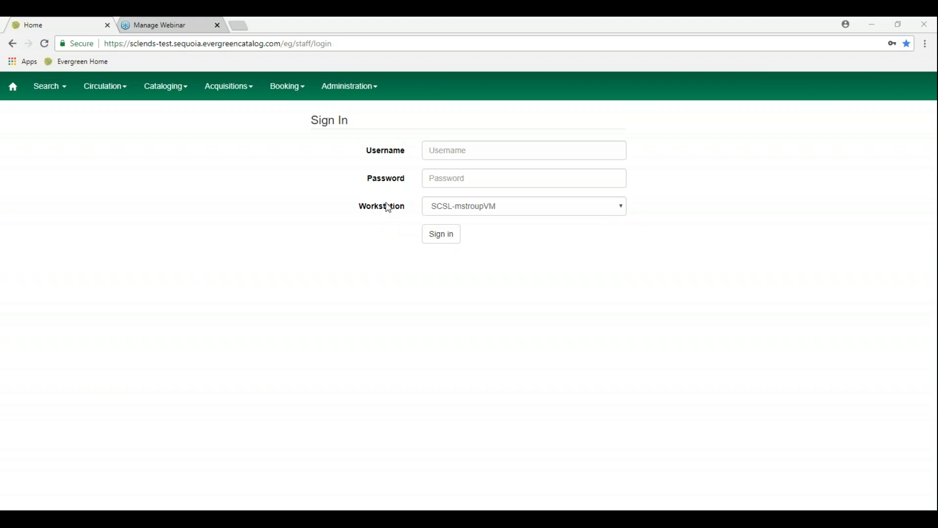
# Sign in to the staff client with the saved username and a re-entered password
pyautogui.click(445, 154)
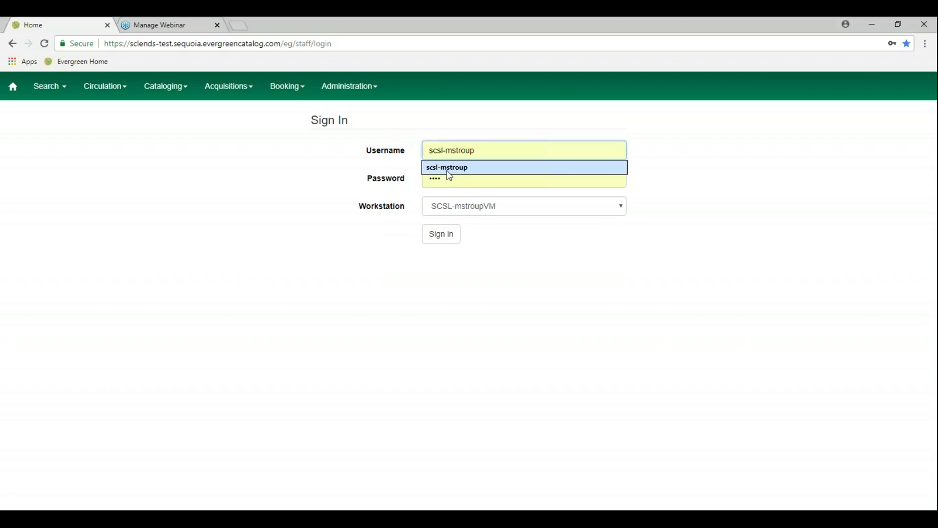
pyautogui.click(446, 173)
pyautogui.click(439, 178)
pyautogui.doubleClick(438, 178)
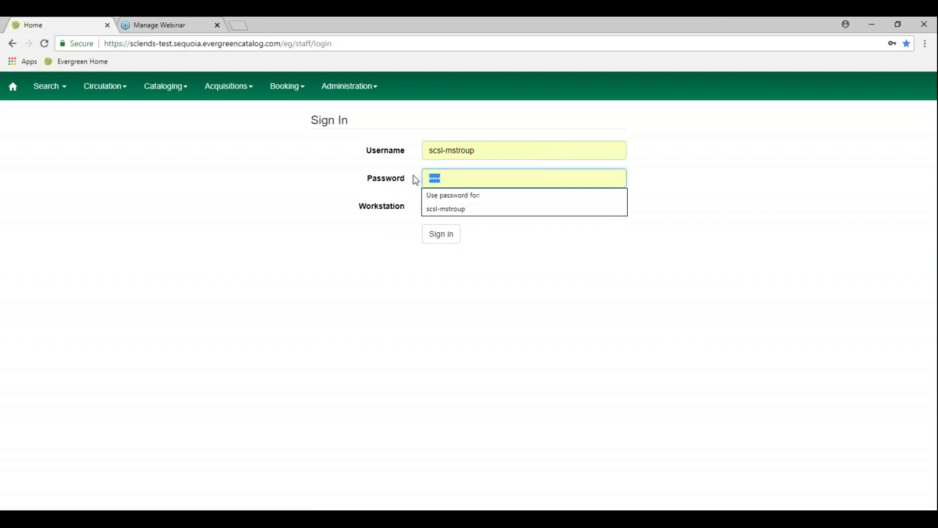
pyautogui.write('****')
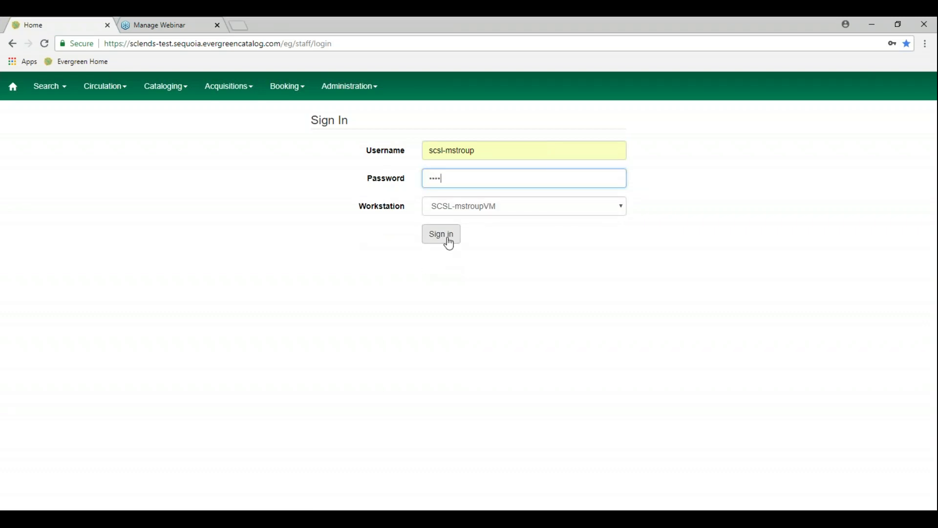
pyautogui.click(448, 240)
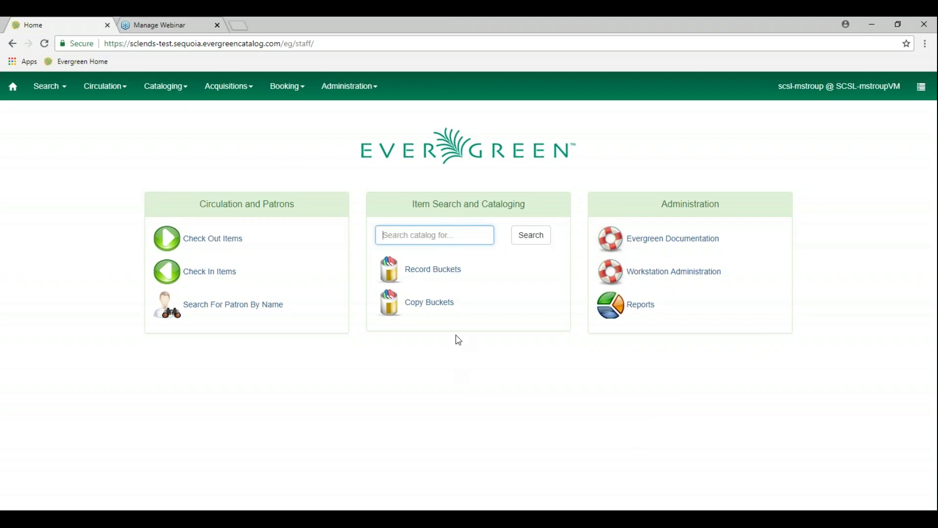
# Open the Cataloging dropdown in the staff client's top navigation bar
pyautogui.moveTo(413, 203); pyautogui.dragTo(537, 210)
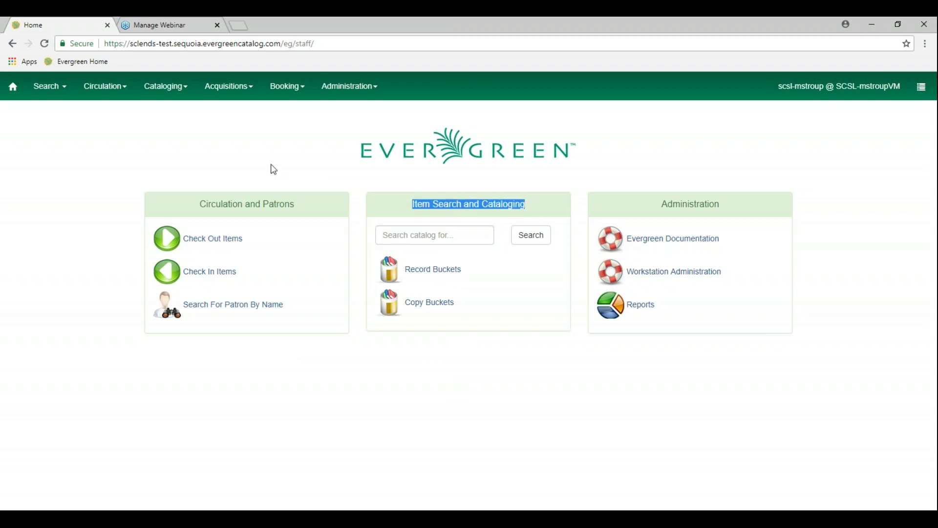
pyautogui.click(244, 163)
pyautogui.click(183, 96)
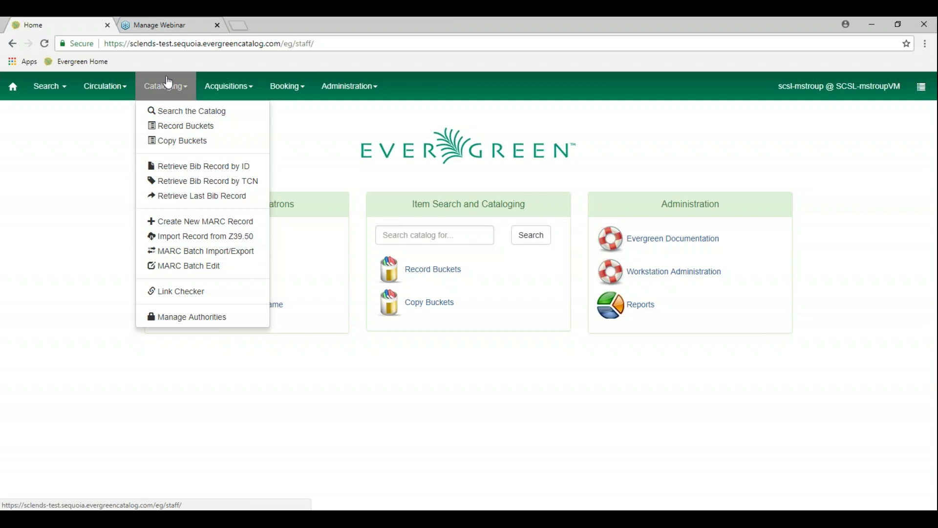
# Open Search the Catalog and fill the Title field with 'to say nothing of the dog'
pyautogui.click(184, 112)
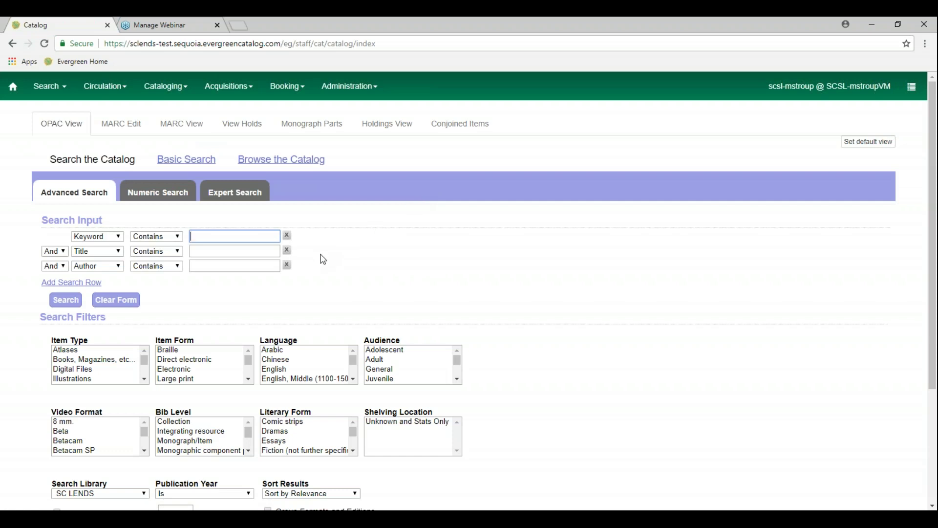
pyautogui.click(237, 251)
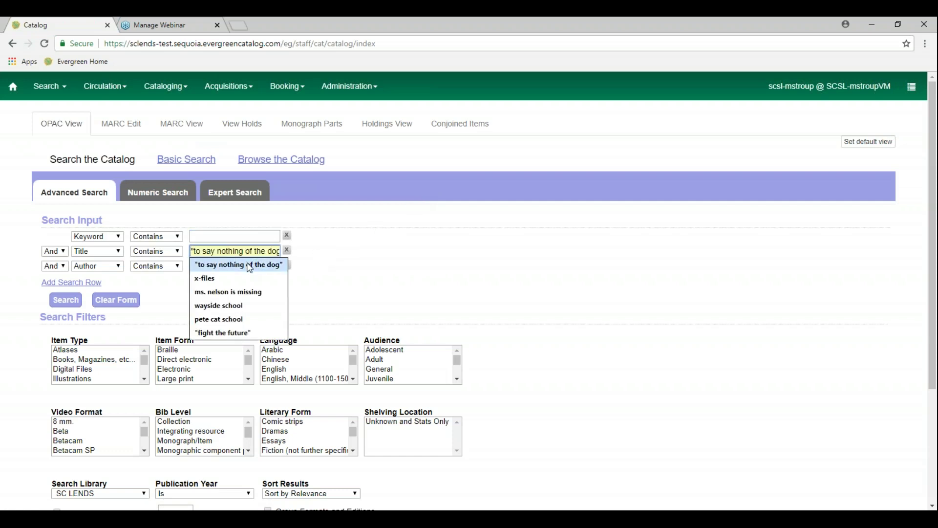
pyautogui.click(249, 266)
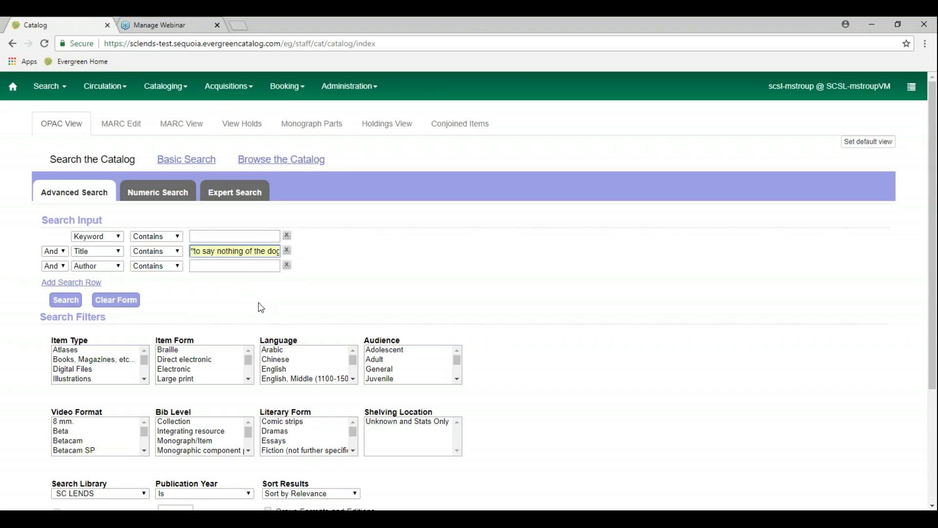
pyautogui.click(198, 235)
pyautogui.click(391, 266)
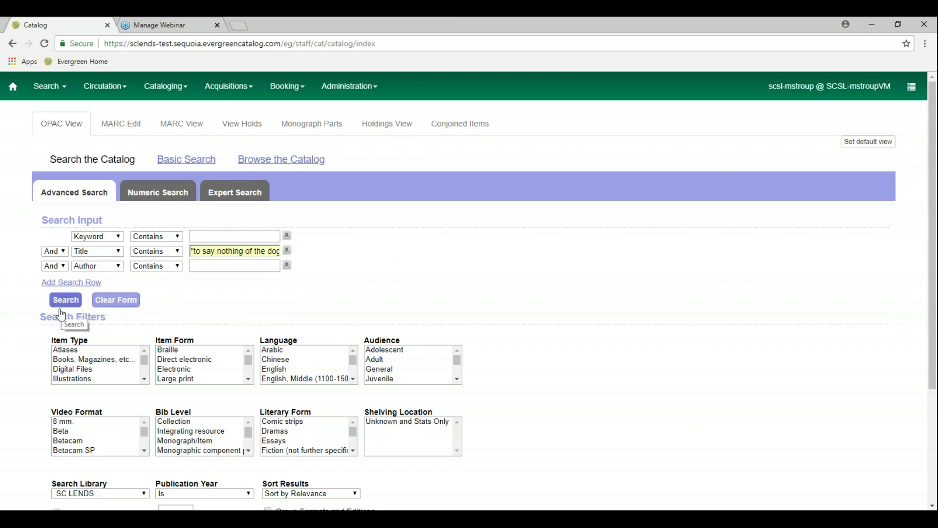
pyautogui.scroll(-1, 46, 459)
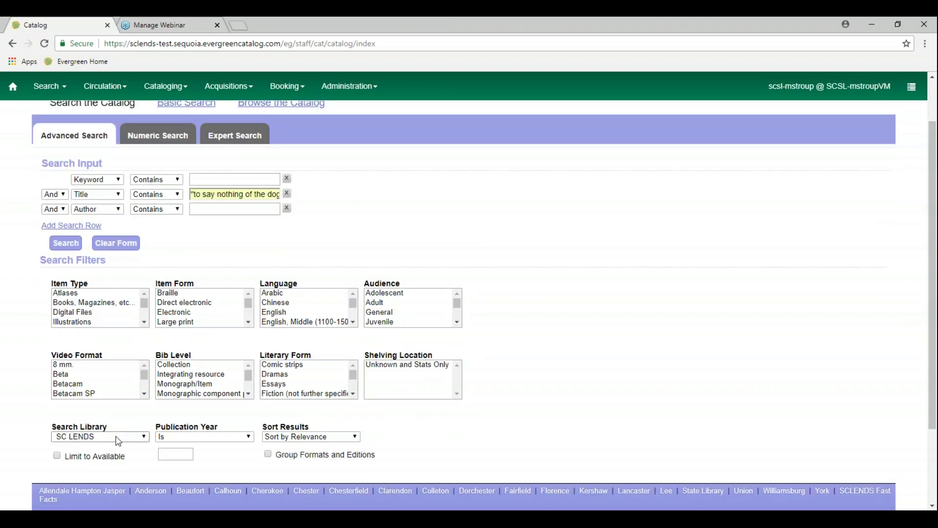
pyautogui.click(143, 437)
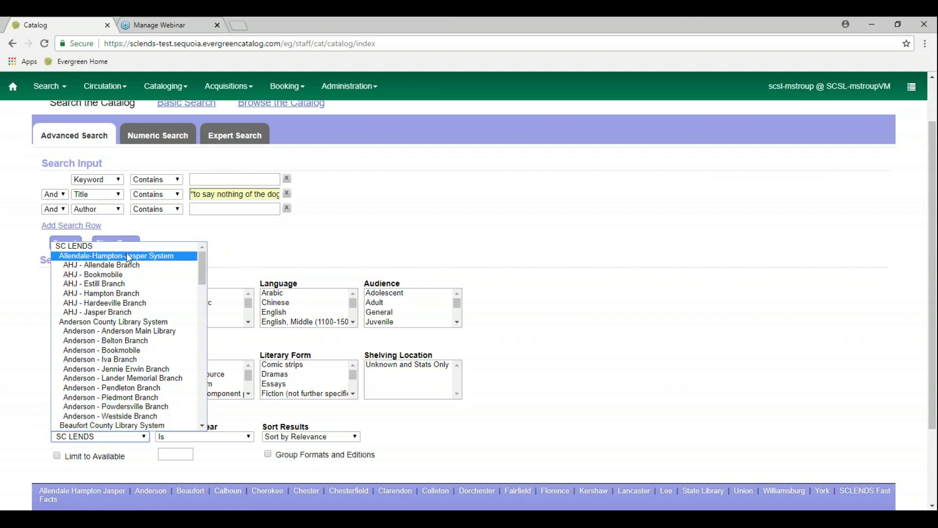
pyautogui.click(128, 258)
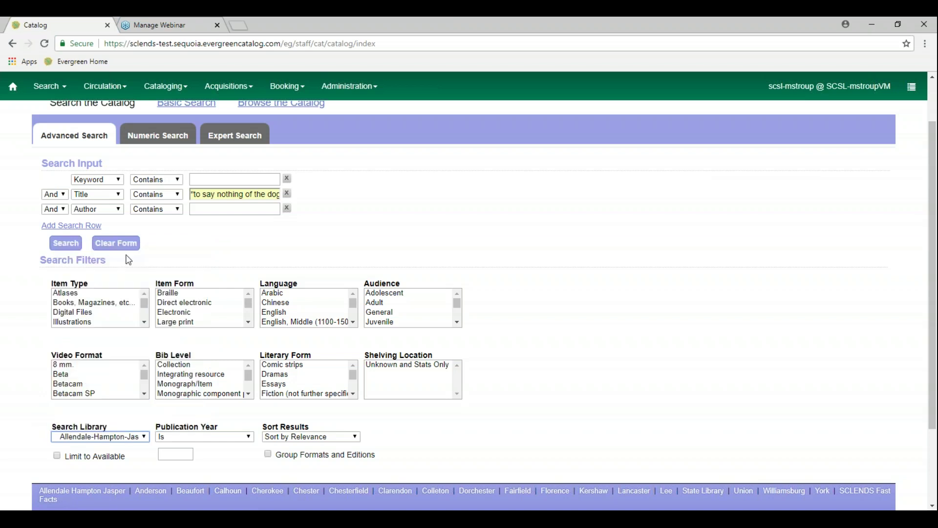
pyautogui.click(141, 443)
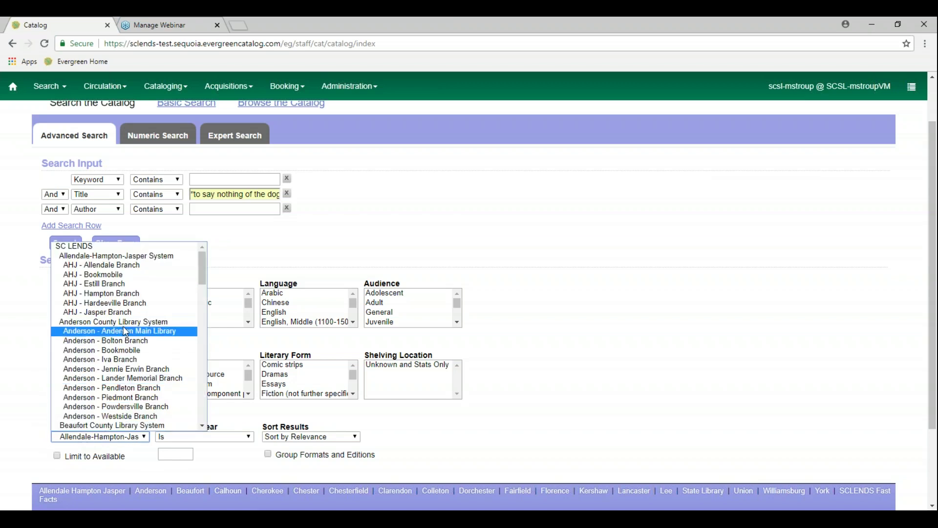
pyautogui.click(118, 249)
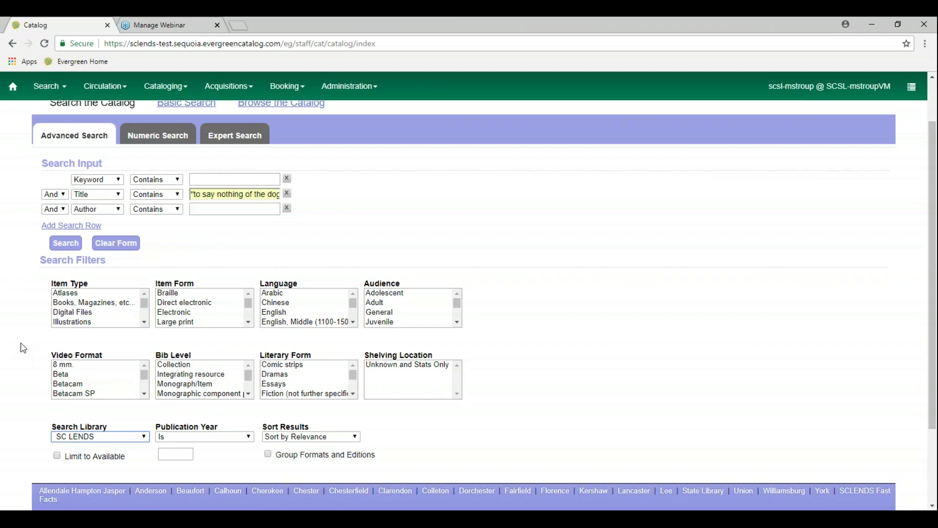
# Run the advanced title search to list the three matching records at SC LENDS
pyautogui.click(61, 249)
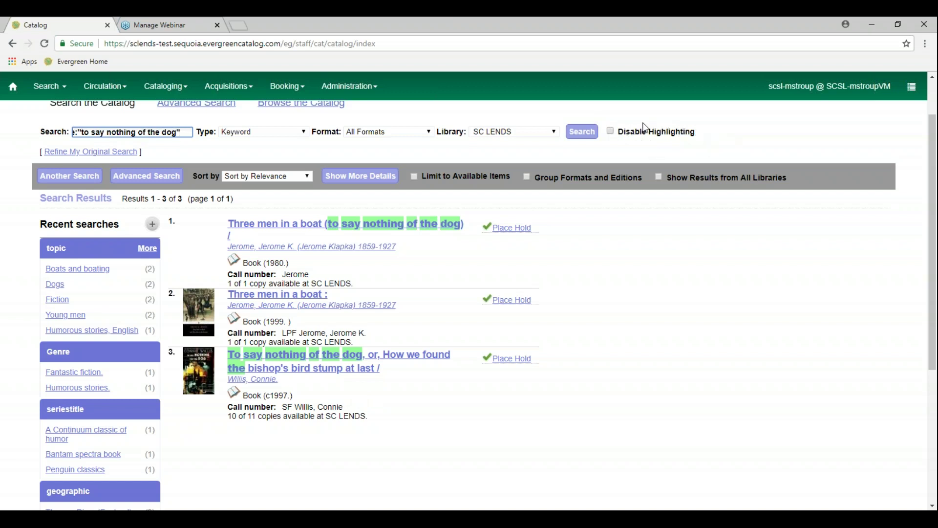
pyautogui.click(613, 137)
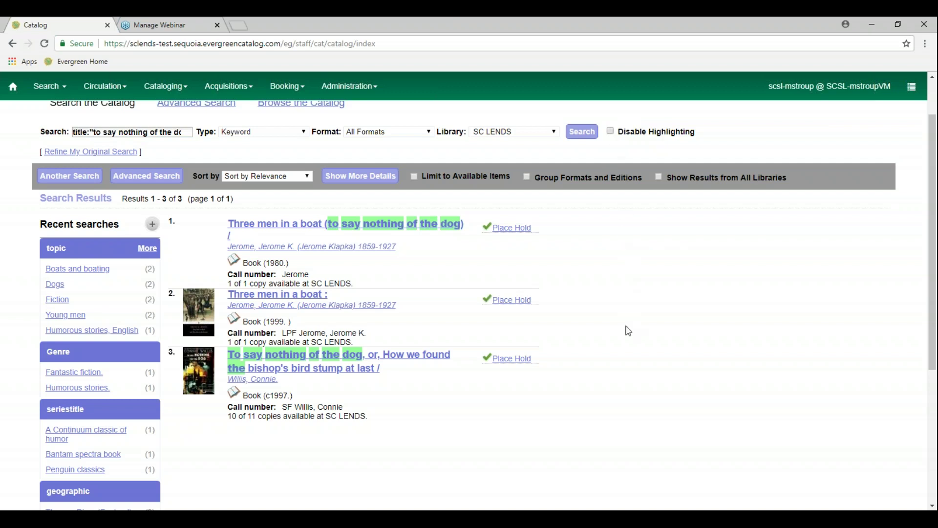
# Open the third result, Connie Willis's To say nothing of the dog, and review its holdings
pyautogui.click(335, 362)
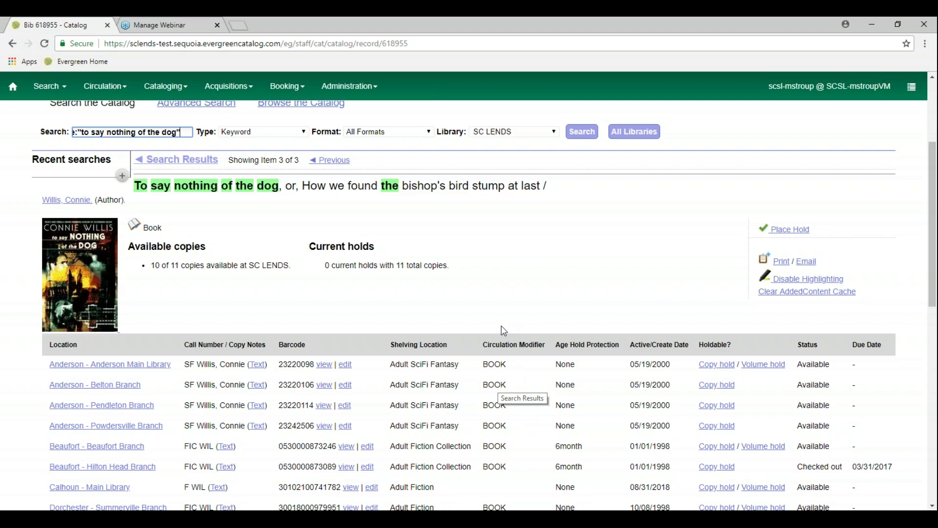
pyautogui.scroll(3, 501, 315)
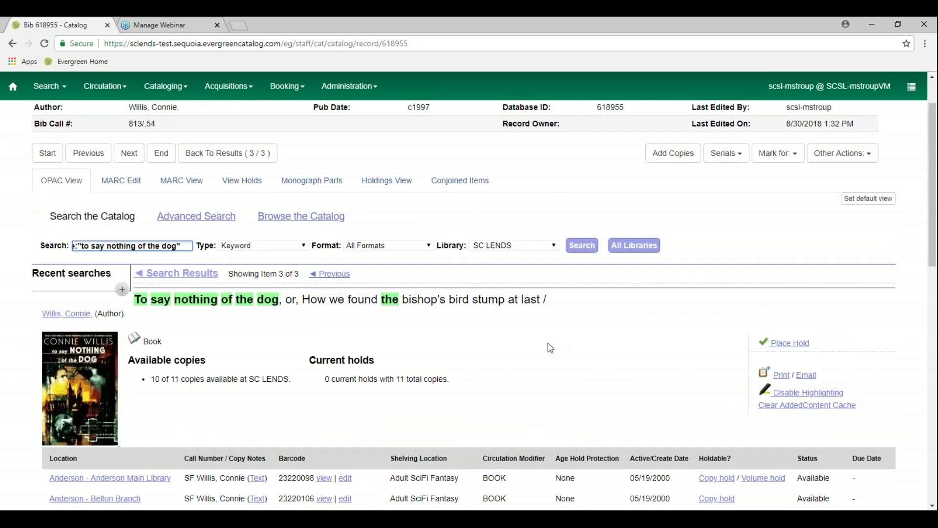
pyautogui.scroll(-1, 550, 347)
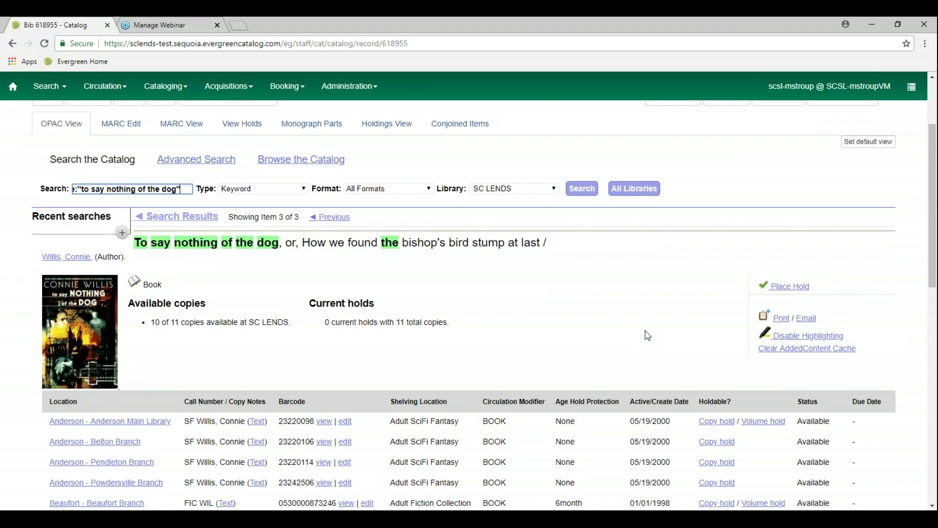
pyautogui.scroll(-1, 638, 333)
pyautogui.scroll(2, 638, 332)
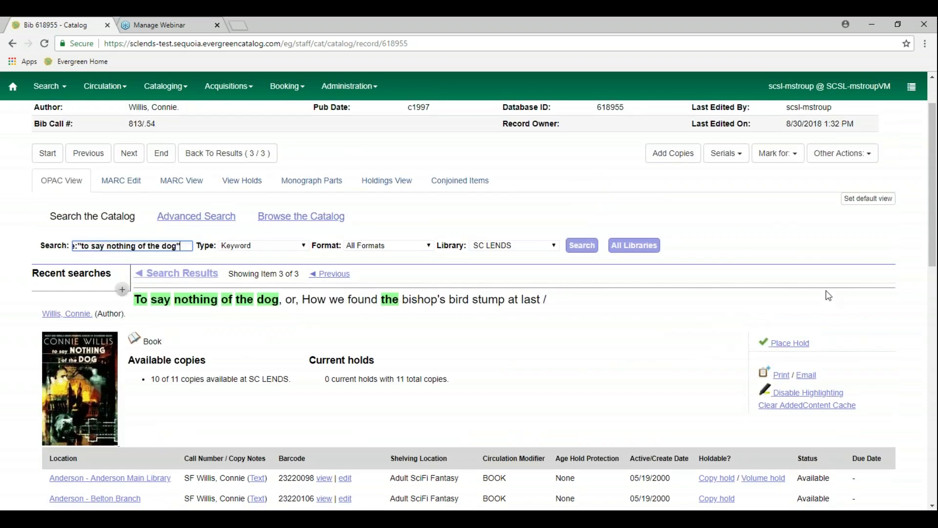
pyautogui.click(855, 160)
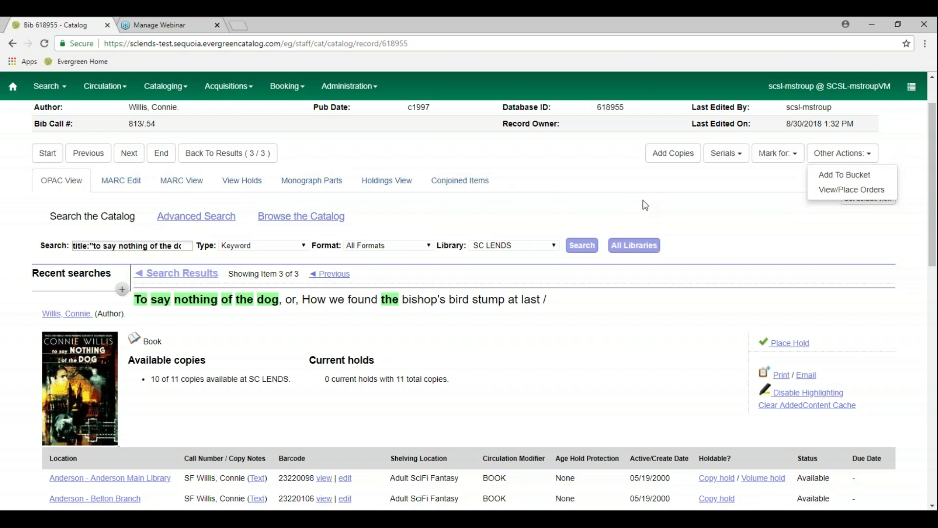
pyautogui.press('Escape')
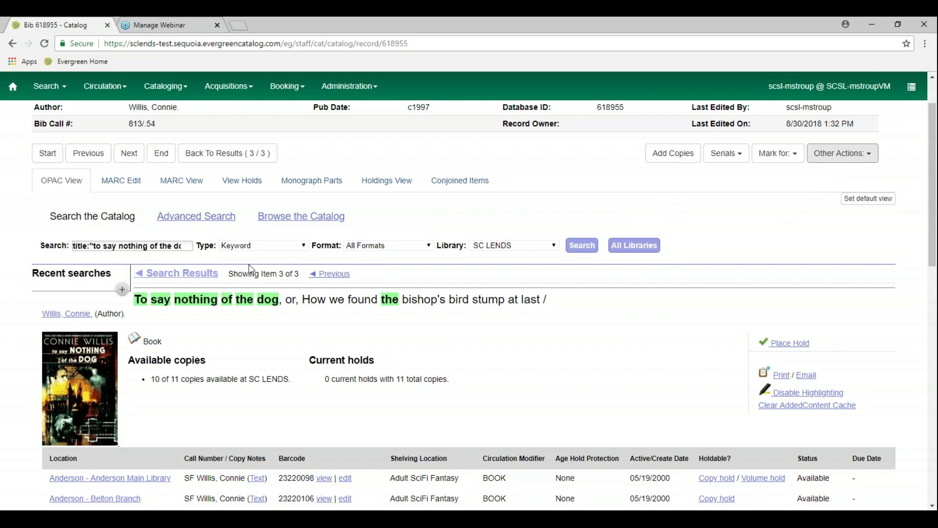
pyautogui.click(180, 188)
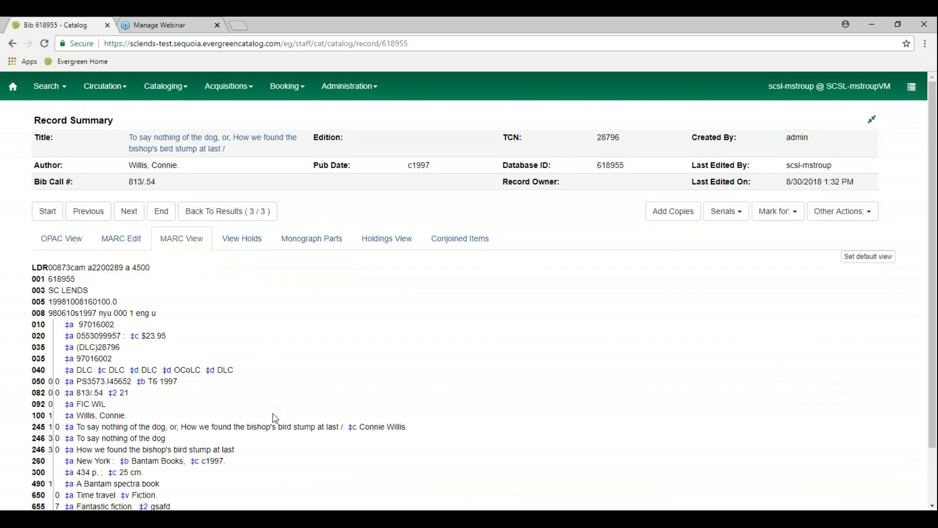
pyautogui.scroll(-2, 274, 412)
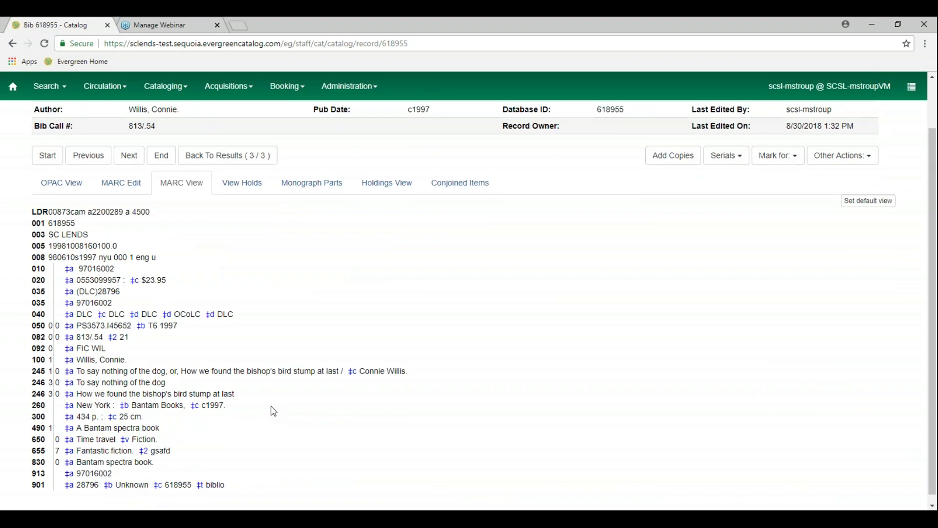
pyautogui.scroll(2, 143, 293)
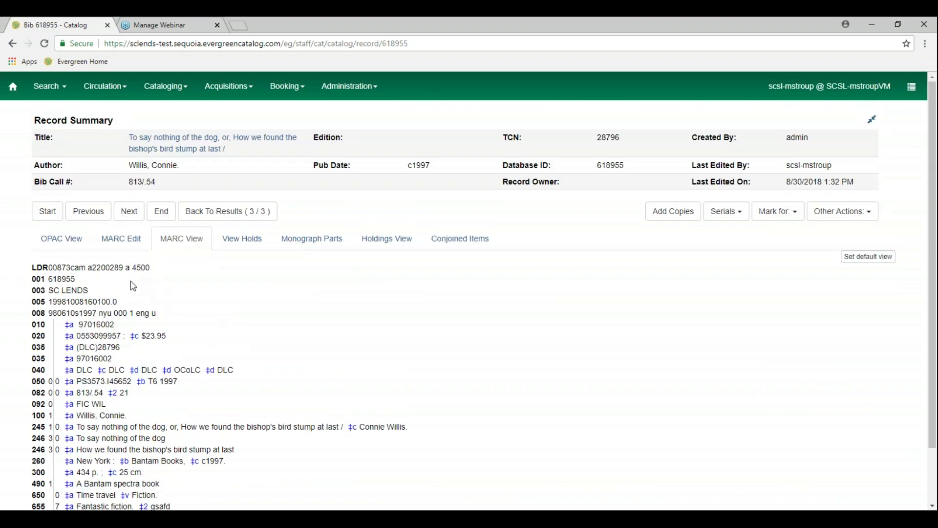
pyautogui.click(120, 247)
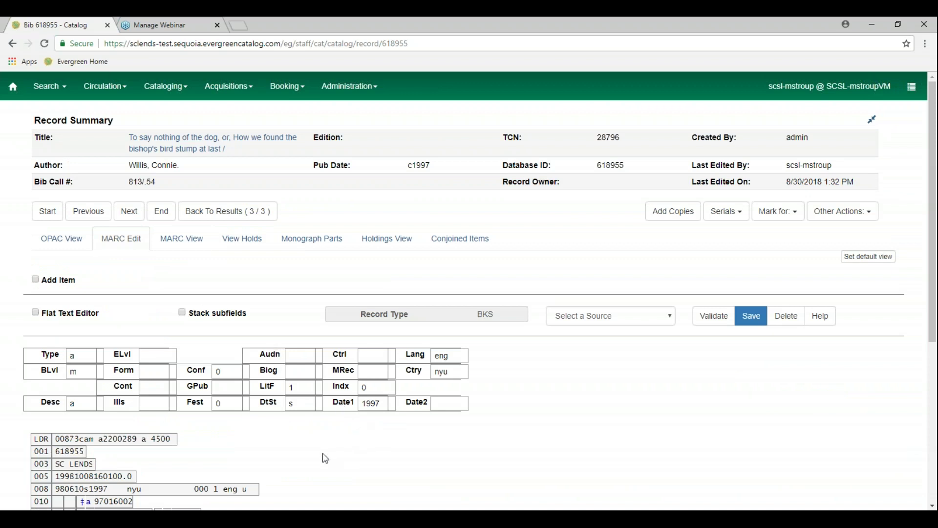
pyautogui.scroll(-4, 324, 453)
pyautogui.scroll(-2, 324, 453)
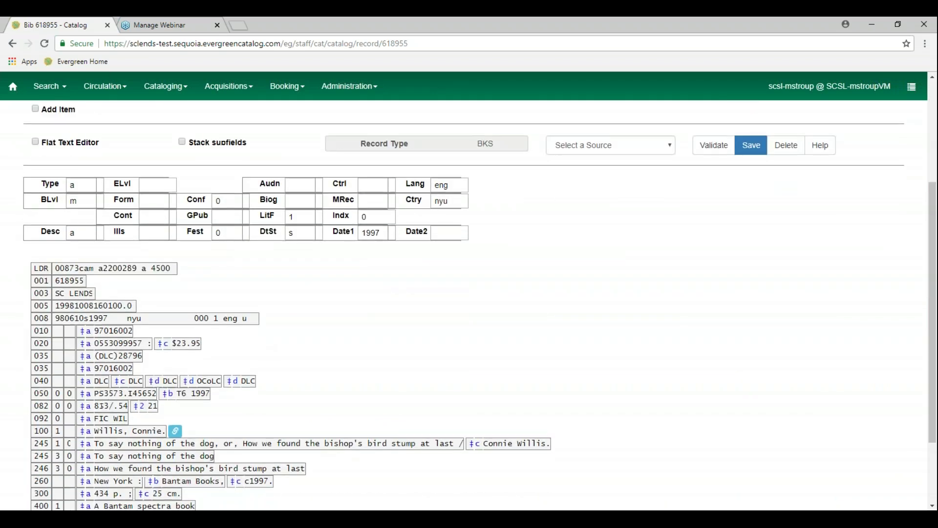
pyautogui.scroll(-3, 469, 307)
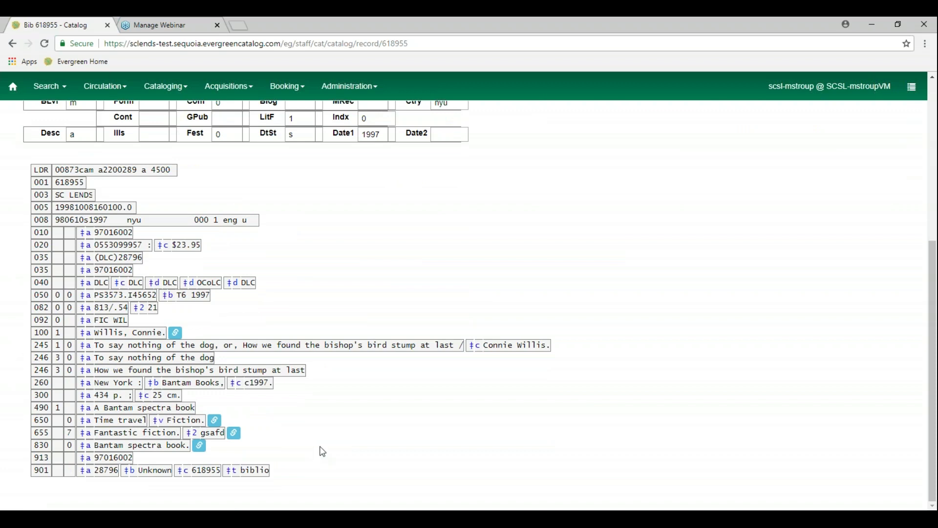
pyautogui.scroll(5, 321, 451)
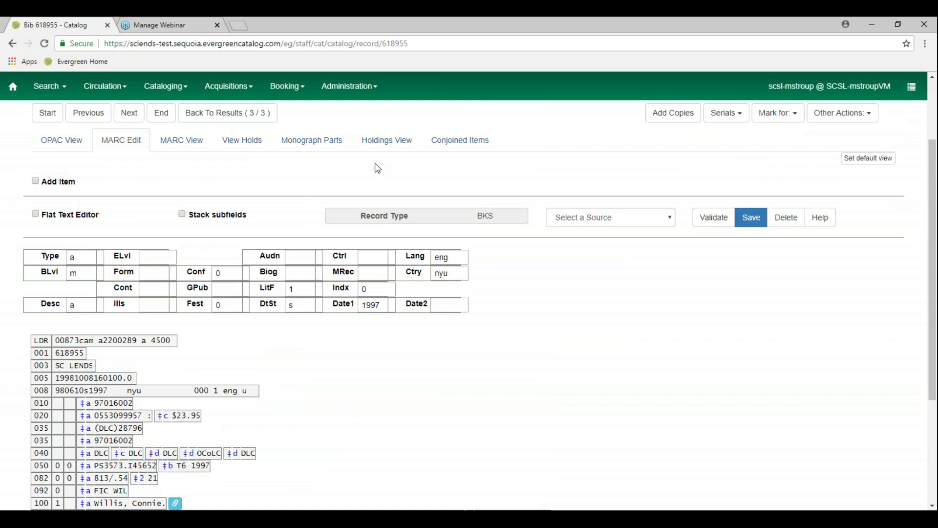
# In Holdings View, change 'Show holdings at or below' from SCSL to SC LENDS and review the copies
pyautogui.click(390, 146)
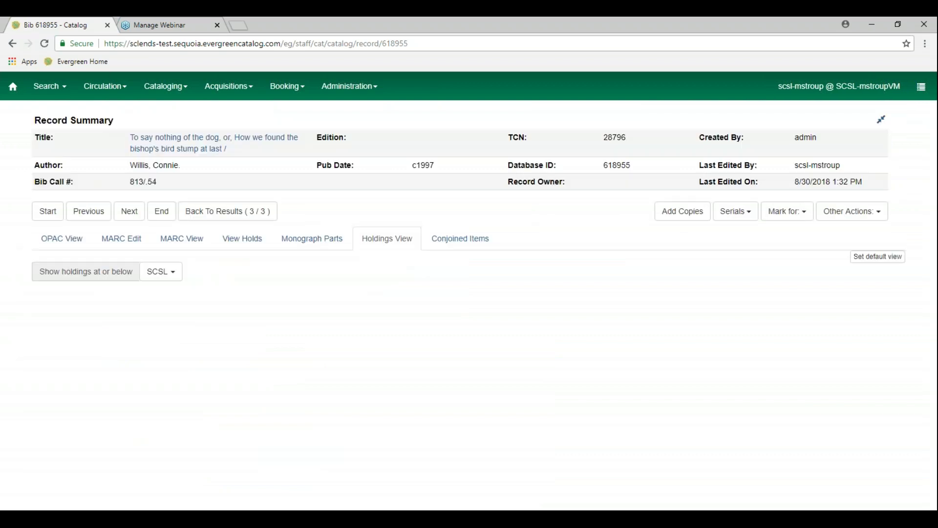
pyautogui.click(173, 277)
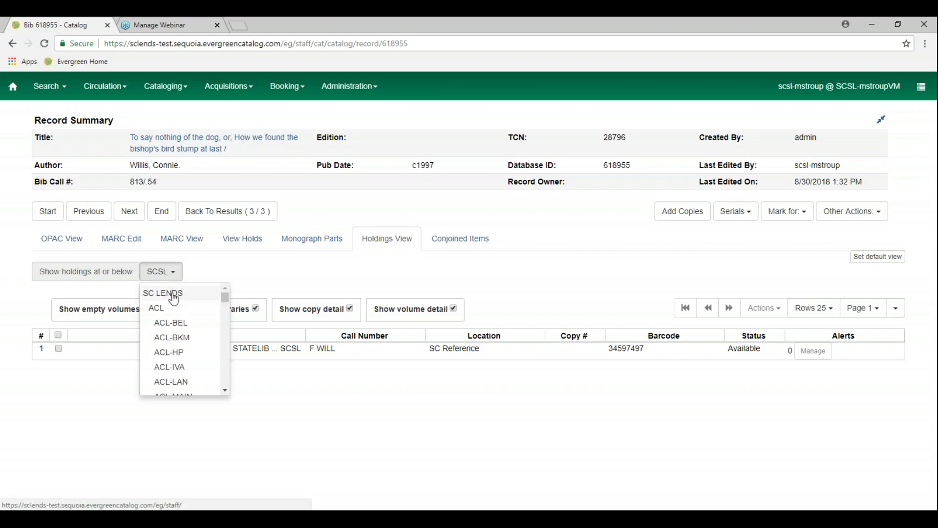
pyautogui.click(174, 294)
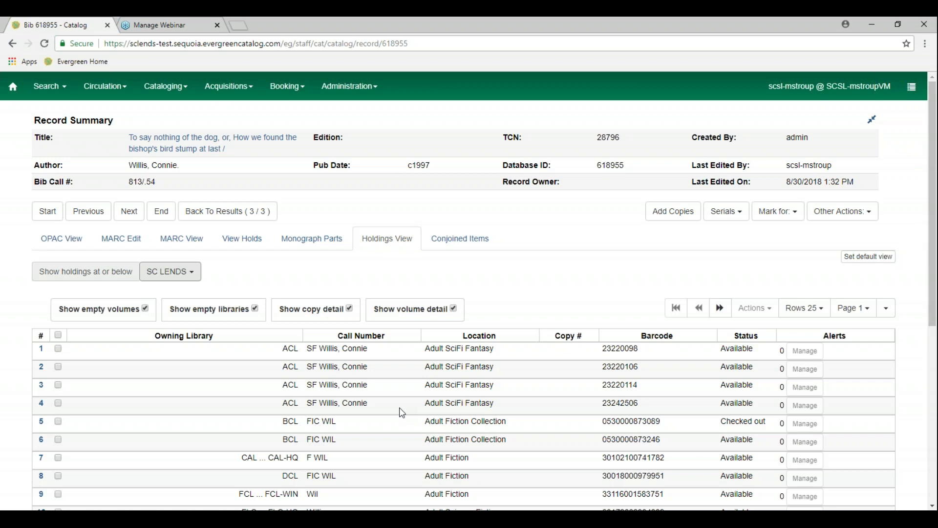
pyautogui.scroll(-1, 401, 413)
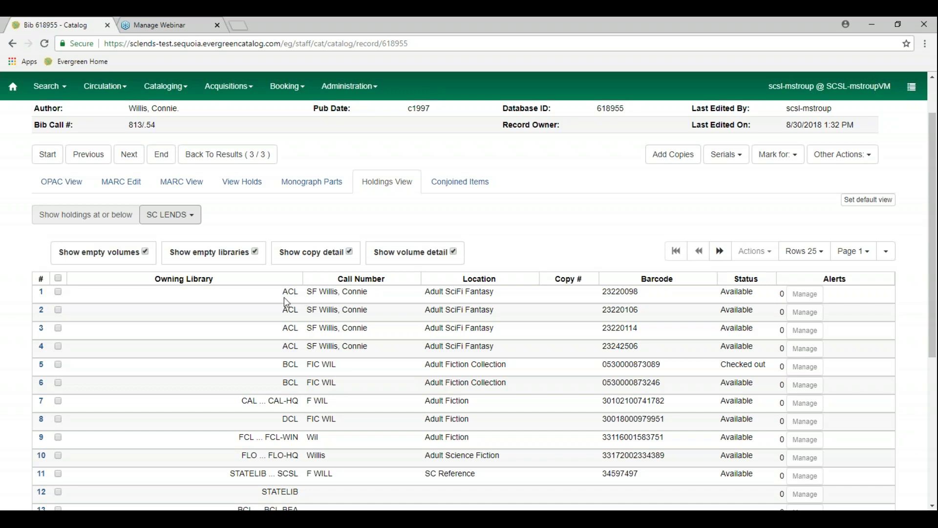
pyautogui.moveTo(283, 293); pyautogui.dragTo(303, 302)
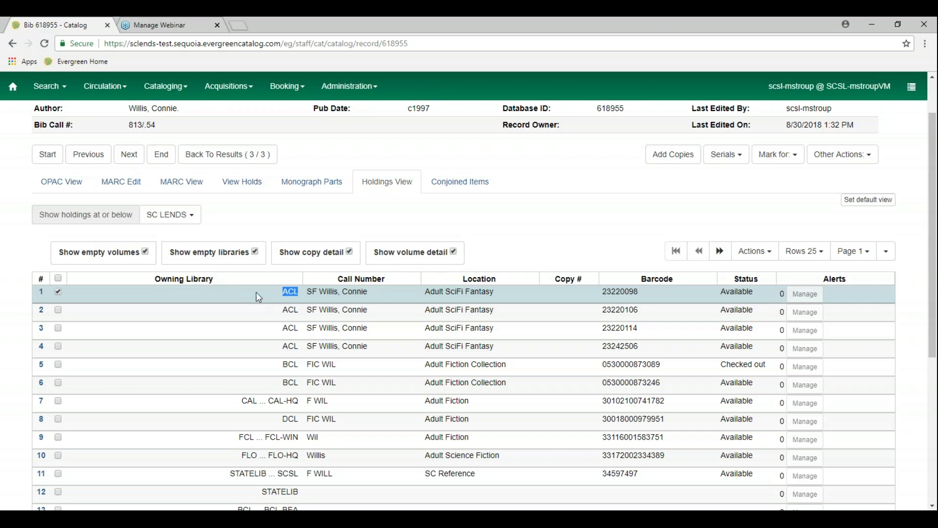
pyautogui.click(552, 249)
pyautogui.click(59, 290)
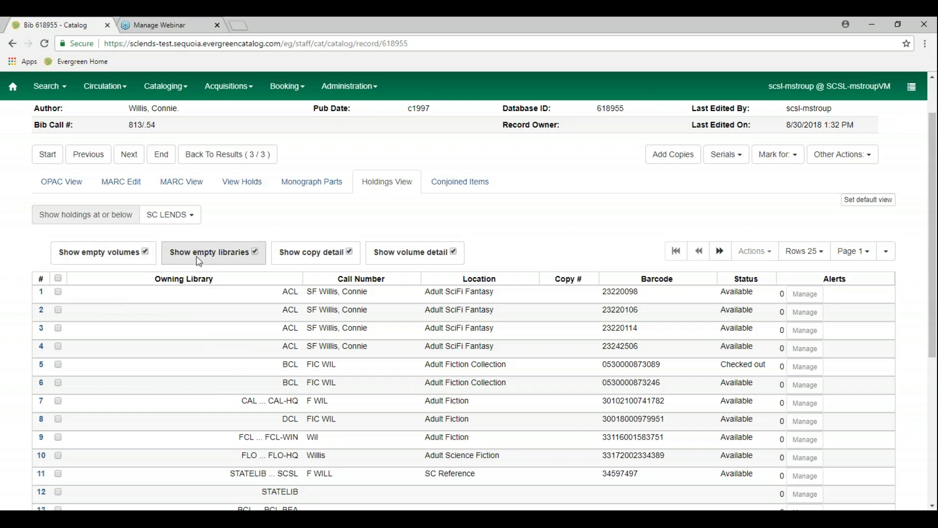
# Return to MARC Edit, tick Add Item and enter call number F WIL
pyautogui.click(123, 190)
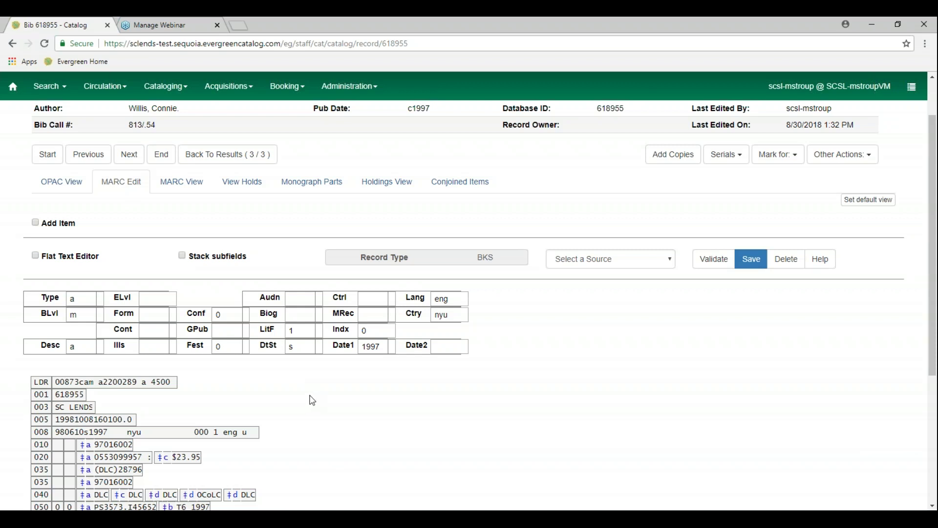
pyautogui.scroll(-1, 312, 400)
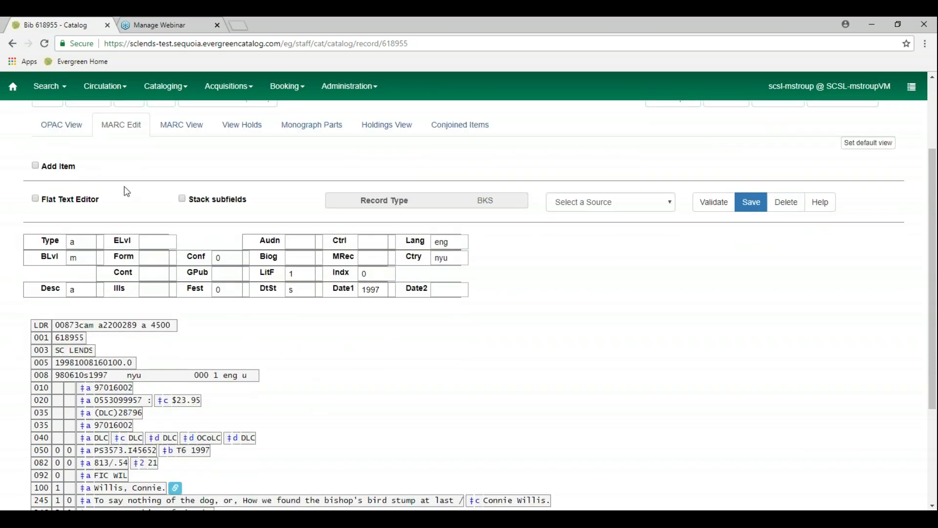
pyautogui.click(35, 166)
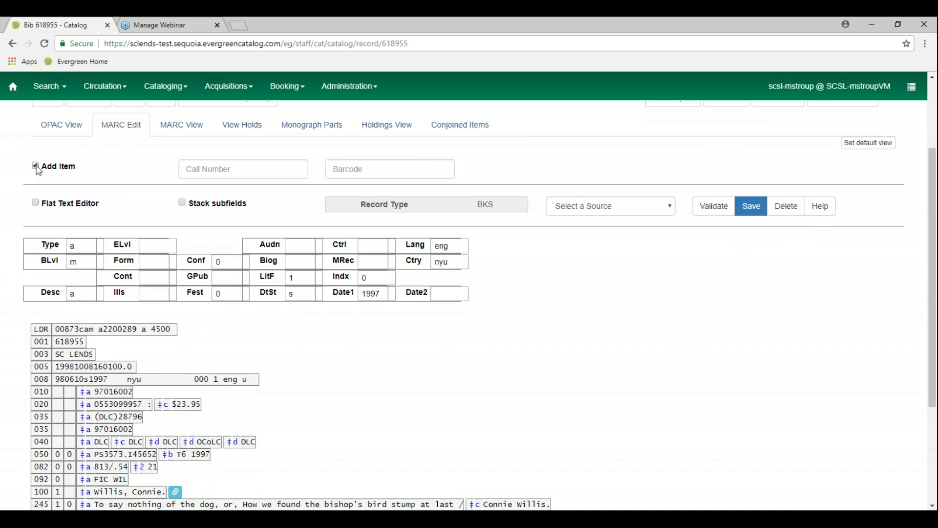
pyautogui.click(234, 173)
pyautogui.write('F WILL')
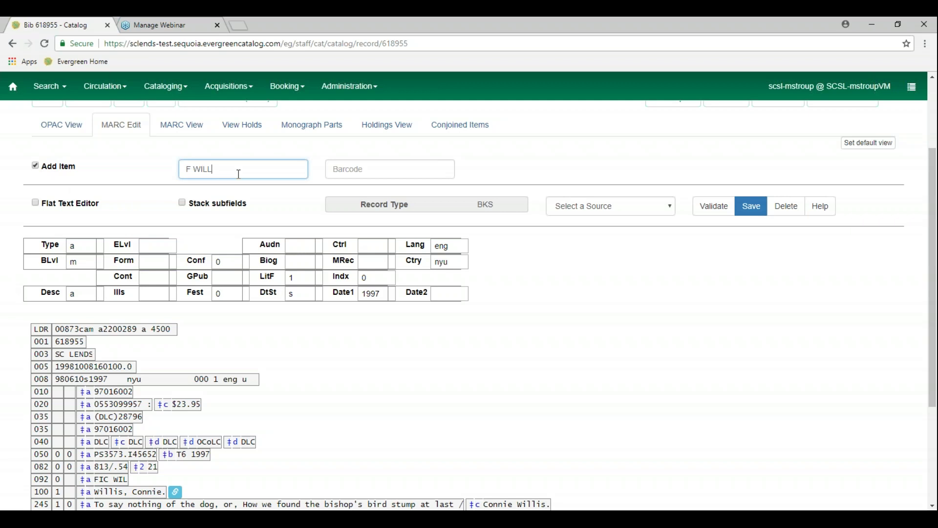
pyautogui.press('BackSpace')
# Try barcode 456834568, then clear the barcode and call number and untick Add Item
pyautogui.click(360, 170)
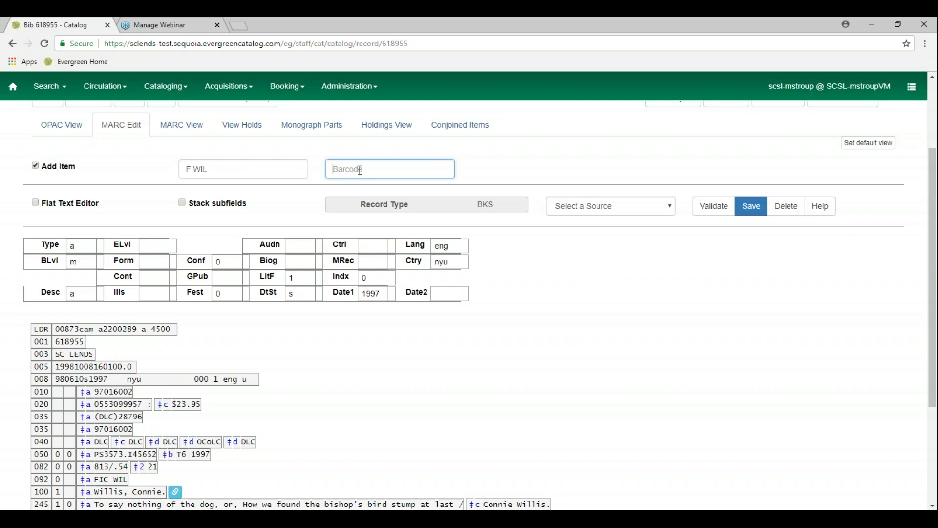
pyautogui.write('456834568')
pyautogui.doubleClick(360, 168)
pyautogui.press('Delete')
pyautogui.tripleClick(192, 167)
pyautogui.press('Delete')
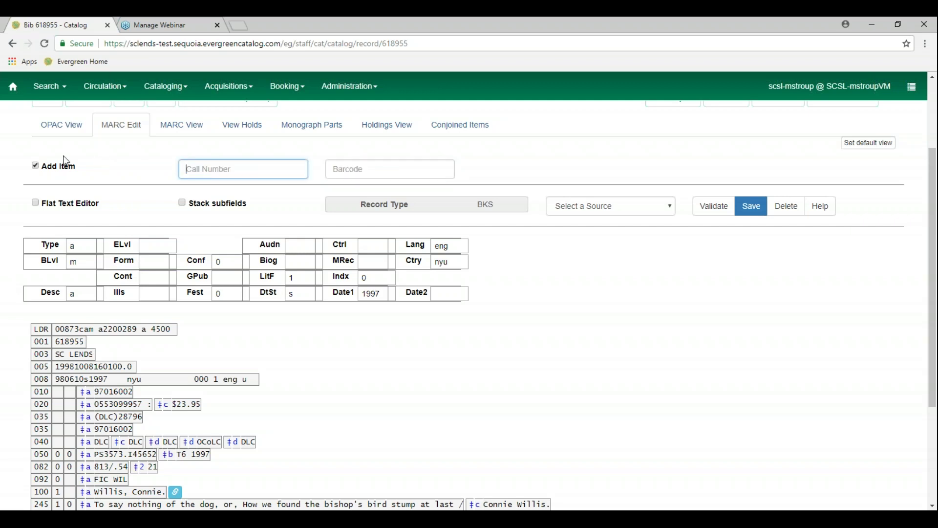
pyautogui.click(35, 165)
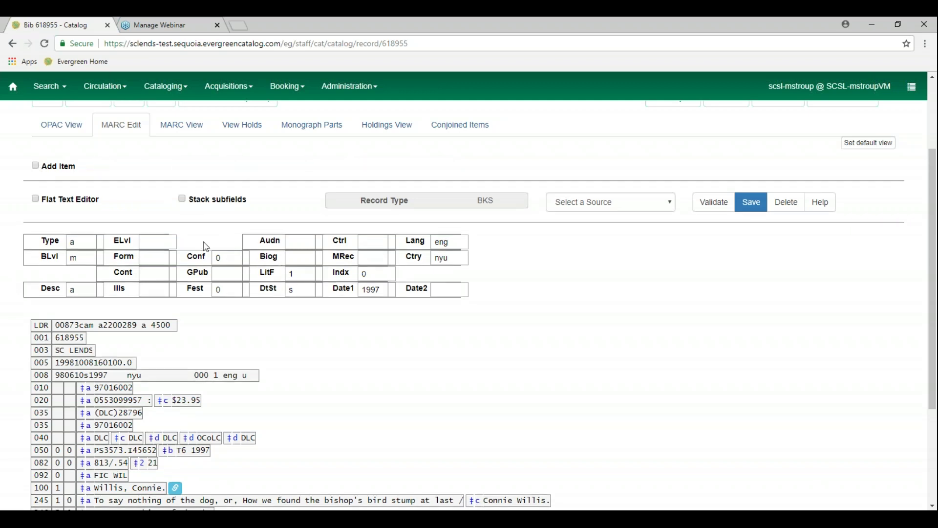
pyautogui.click(36, 200)
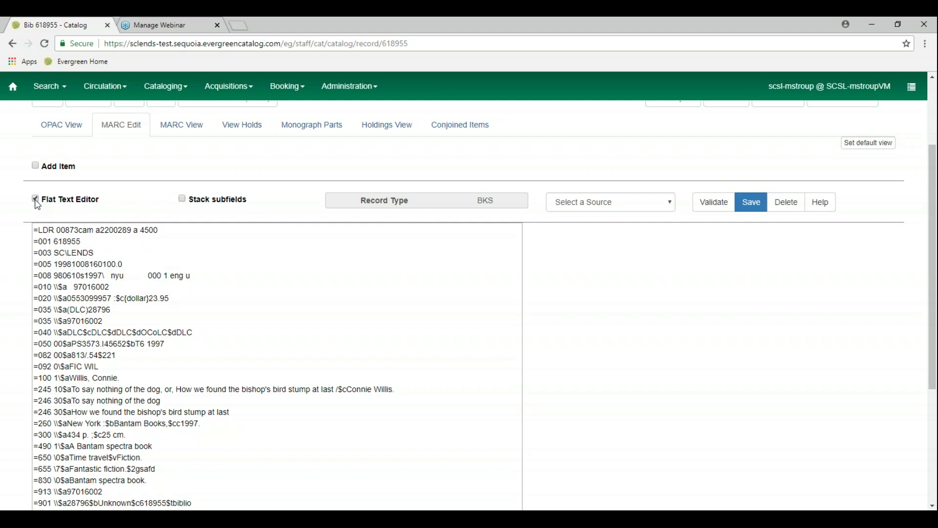
pyautogui.click(35, 201)
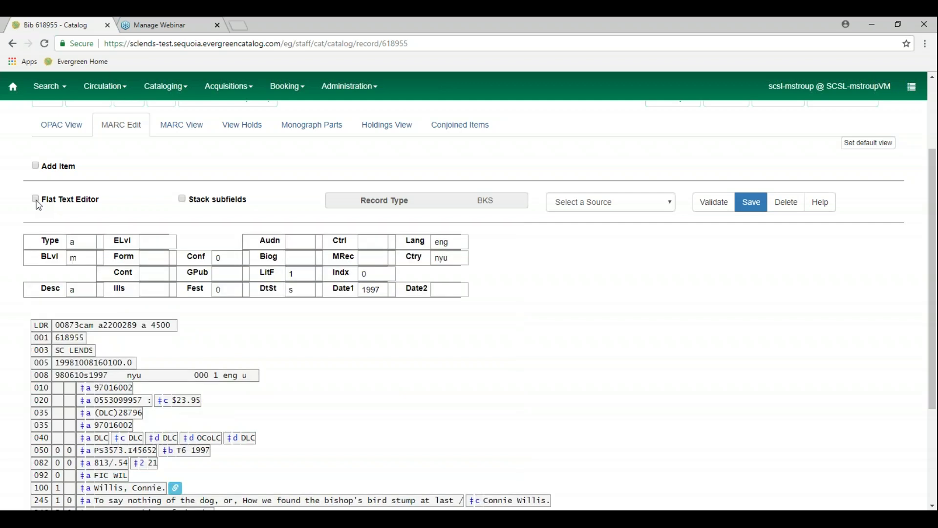
pyautogui.click(182, 199)
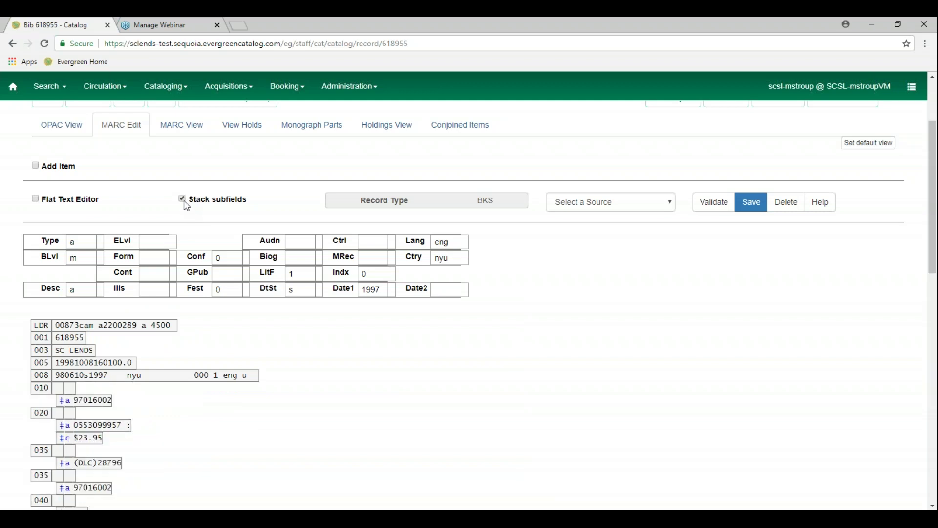
pyautogui.click(183, 199)
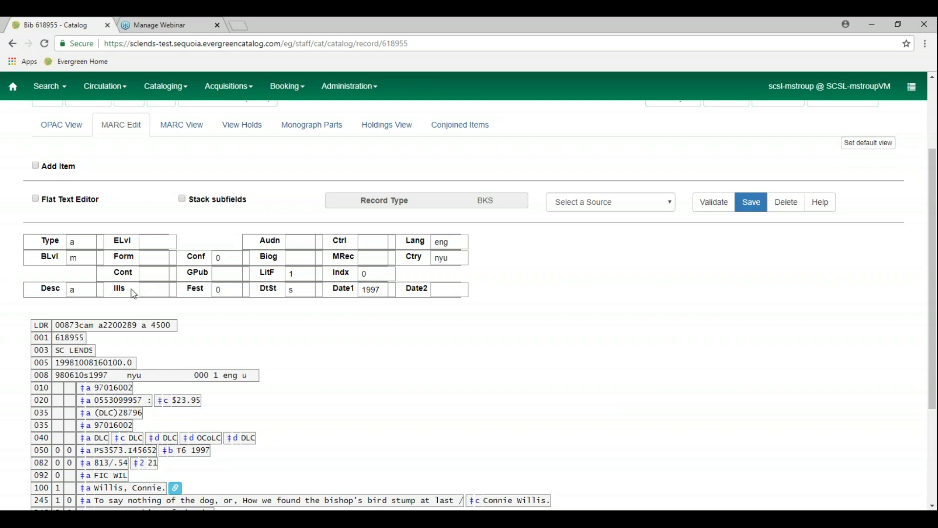
# Set the Ills fixed field to 'i: Coats of arms'
pyautogui.moveTo(116, 291); pyautogui.dragTo(128, 294)
pyautogui.click(133, 298)
pyautogui.click(151, 290)
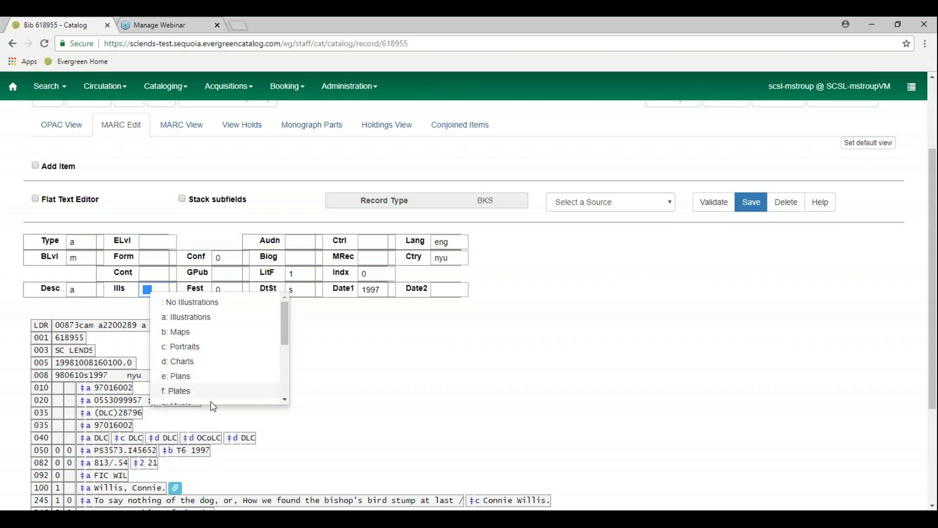
pyautogui.moveTo(291, 335); pyautogui.dragTo(282, 378)
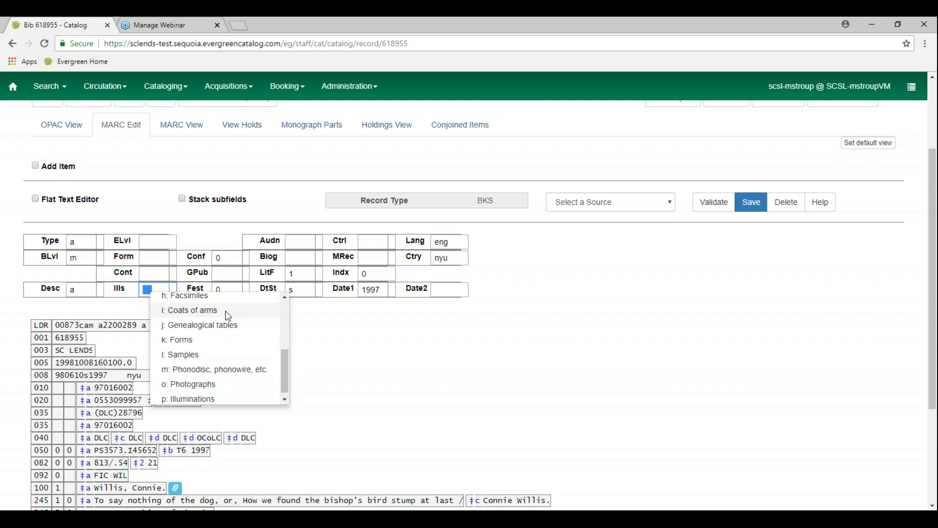
pyautogui.click(227, 313)
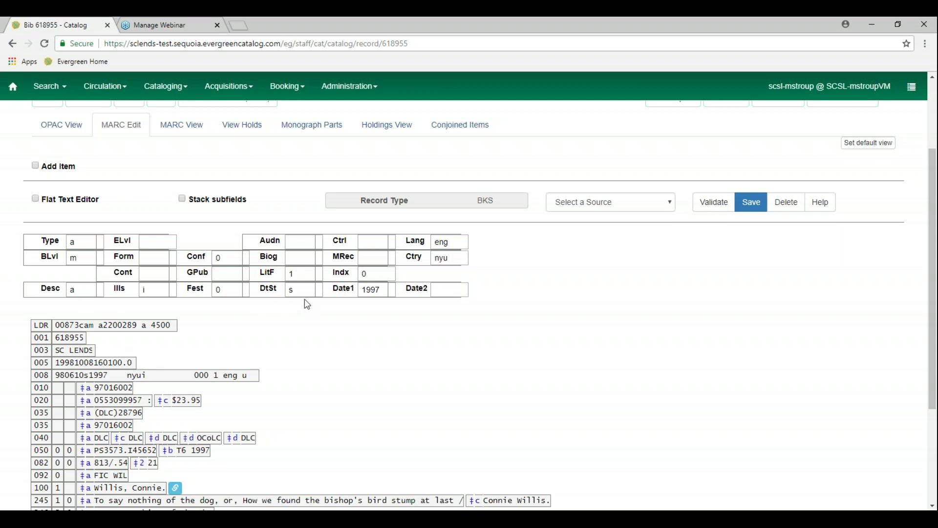
# Keep LitF as 1 (Fiction) and dismiss the Date2 field's context menu
pyautogui.click(307, 274)
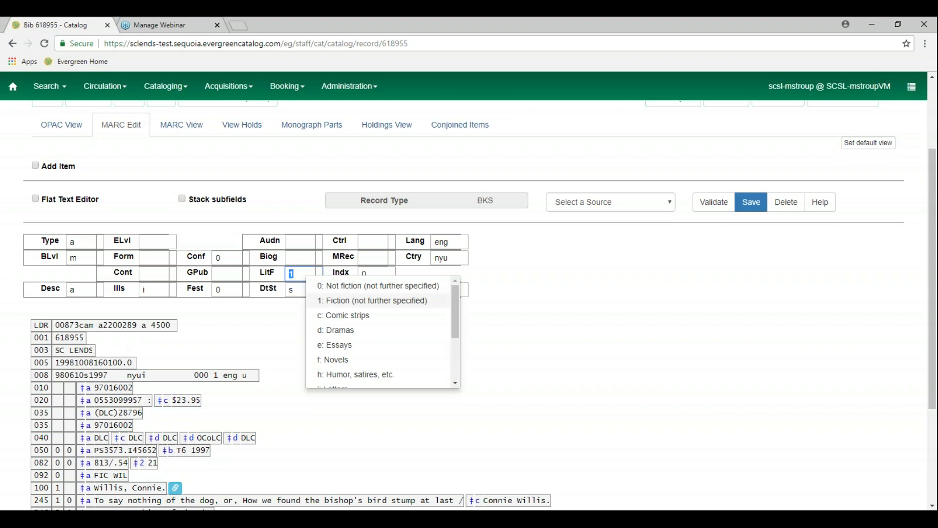
pyautogui.click(345, 300)
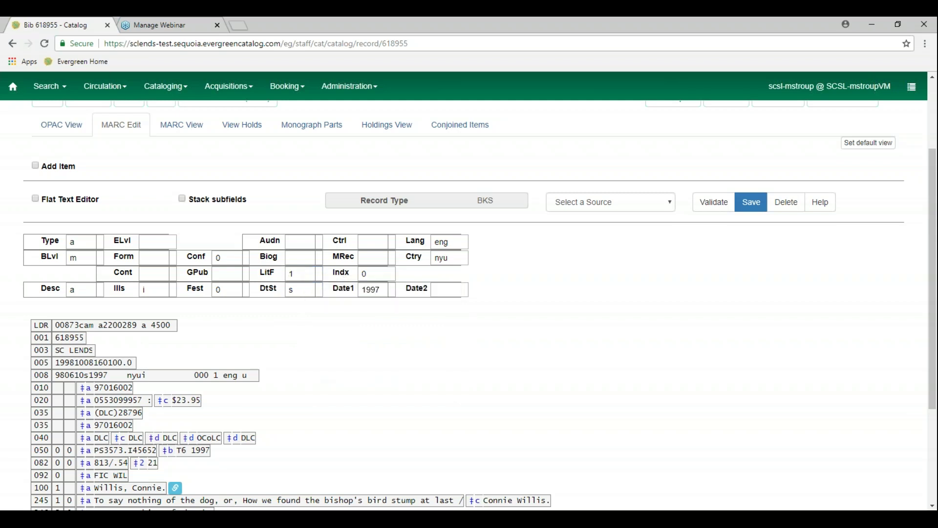
pyautogui.rightClick(444, 290)
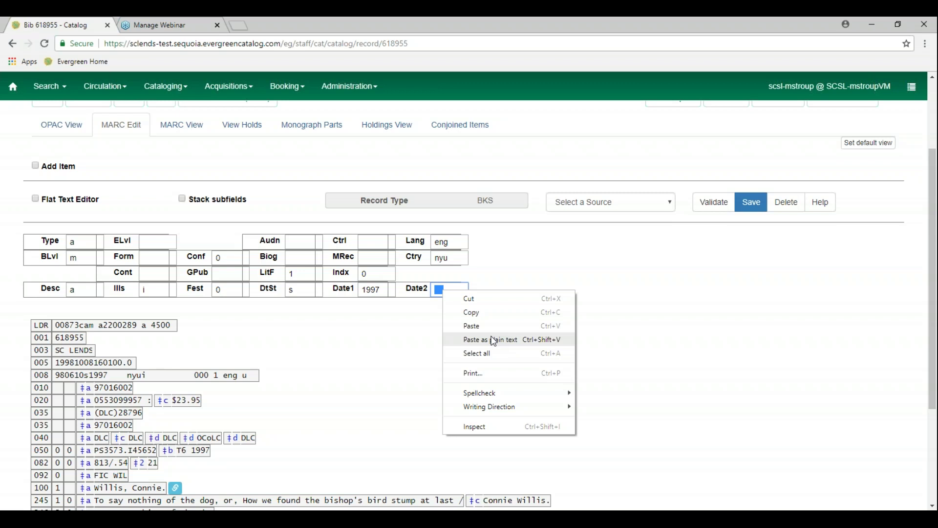
pyautogui.click(385, 325)
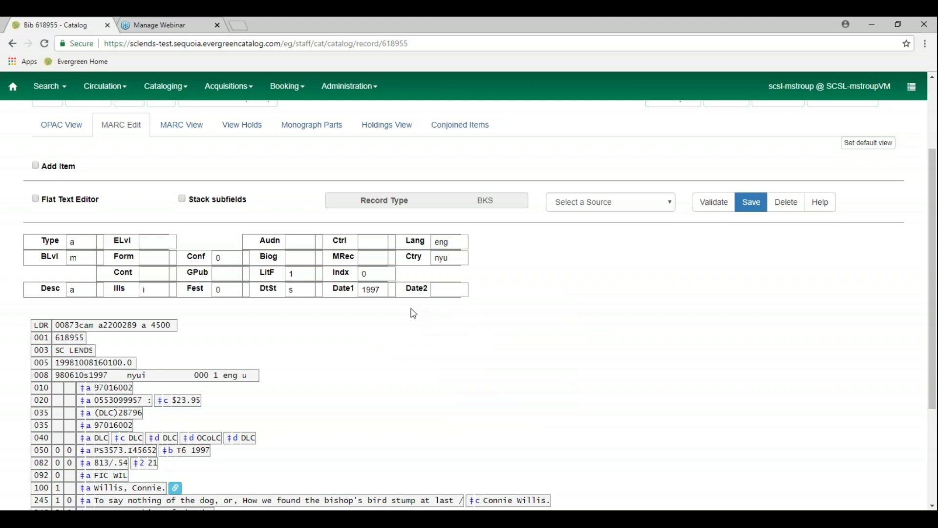
# Set the Audn fixed field to 'e: Adult' and scroll down to the 040 and 050 fields
pyautogui.click(296, 242)
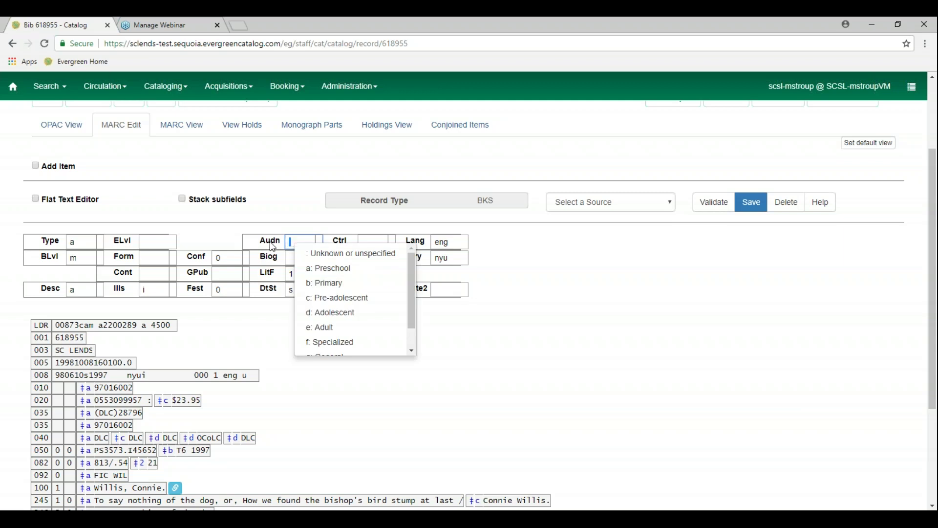
pyautogui.click(343, 327)
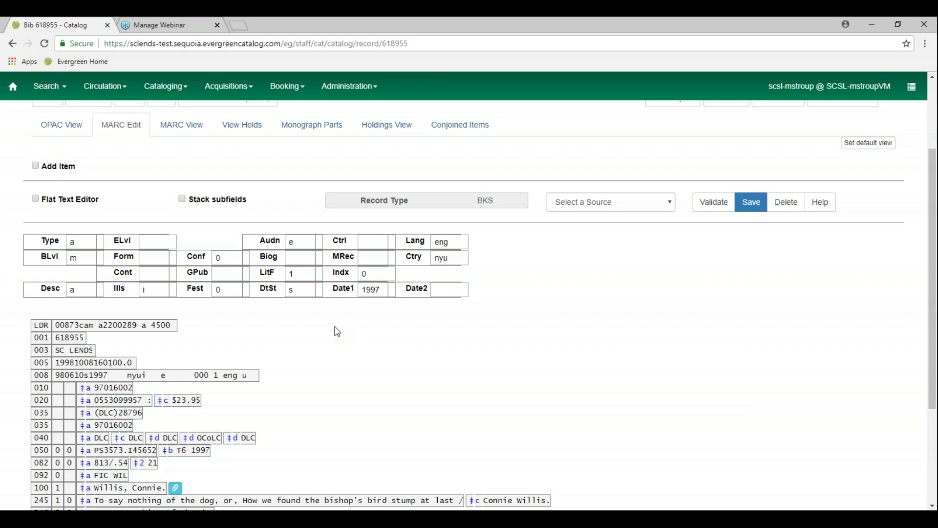
pyautogui.scroll(-3, 338, 331)
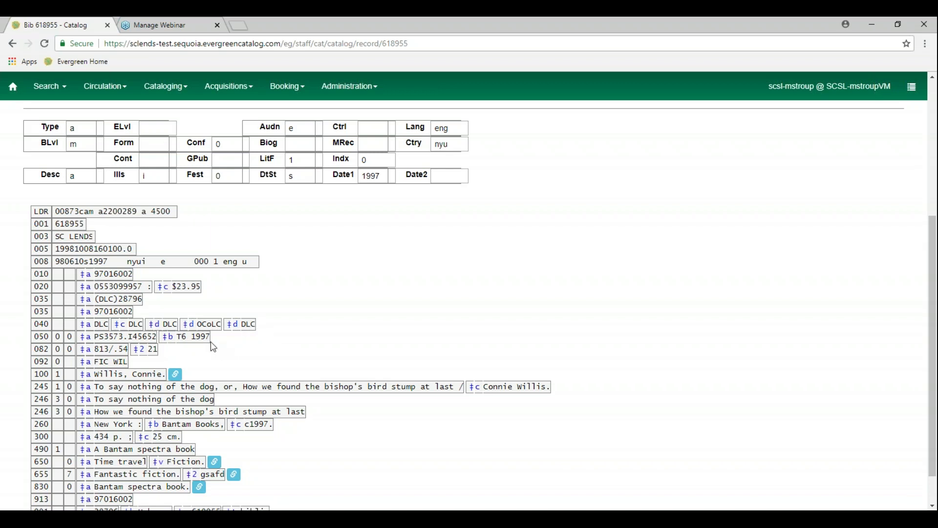
pyautogui.scroll(2, 142, 258)
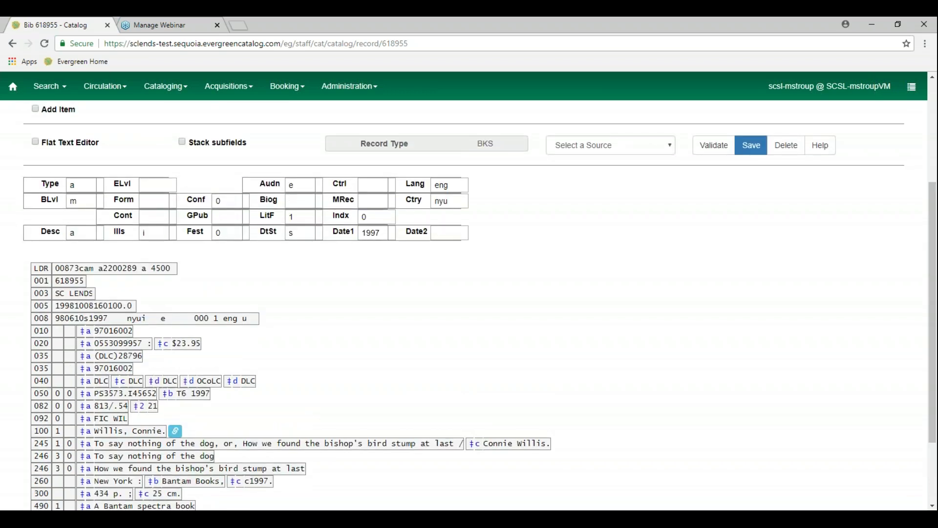
pyautogui.click(35, 143)
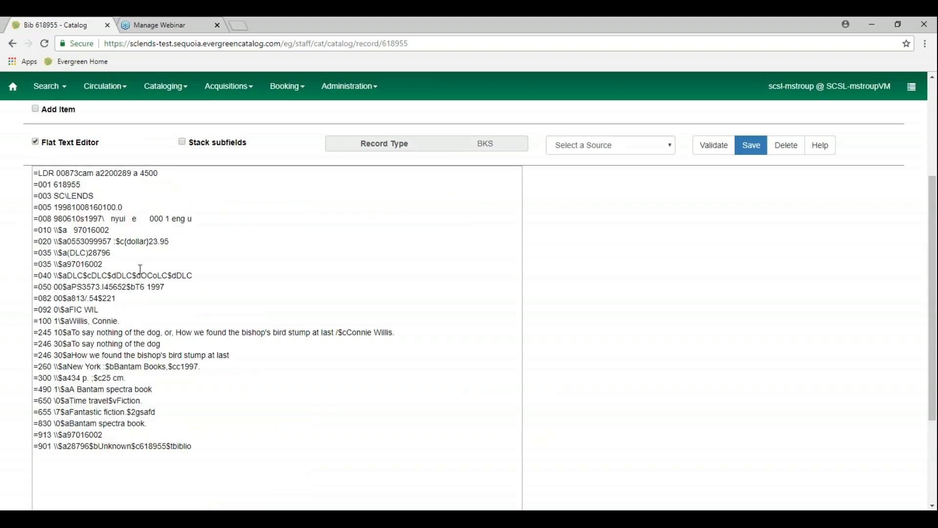
pyautogui.click(201, 277)
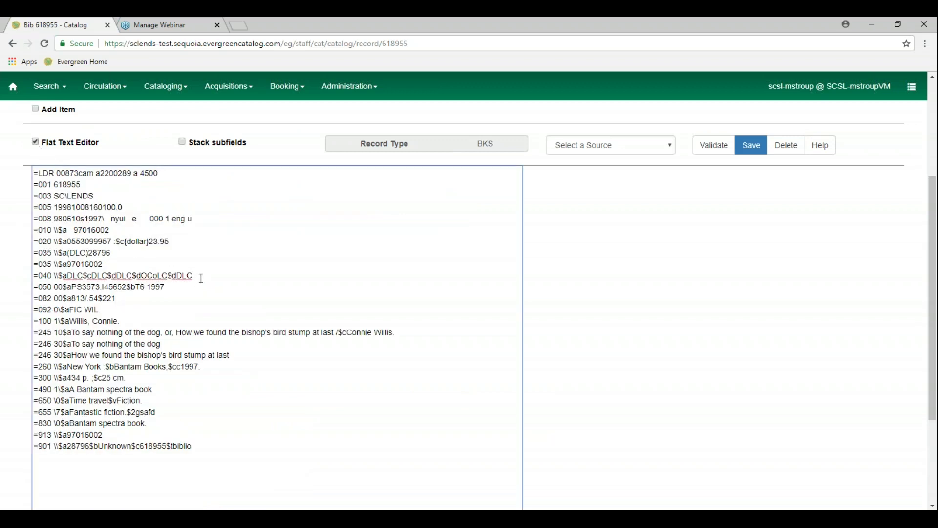
pyautogui.press('Return')
pyautogui.write('=049 ')
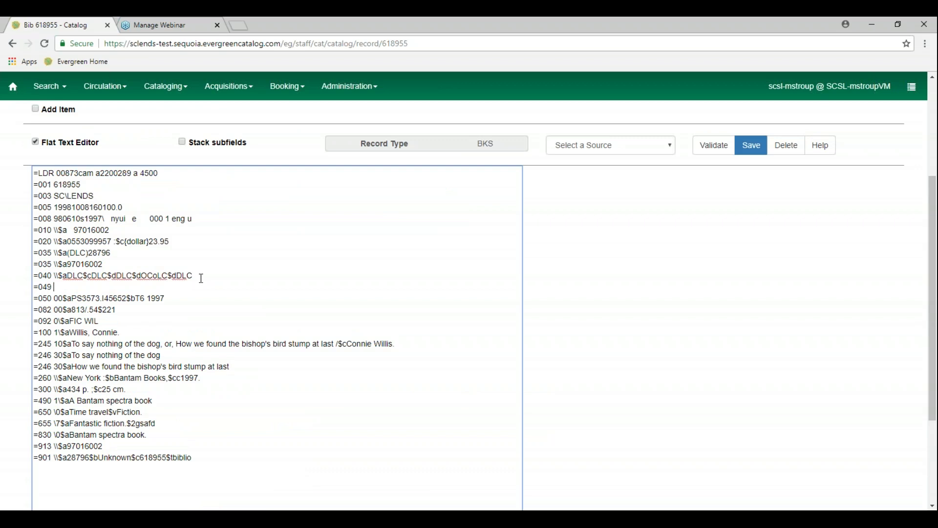
pyautogui.click(36, 141)
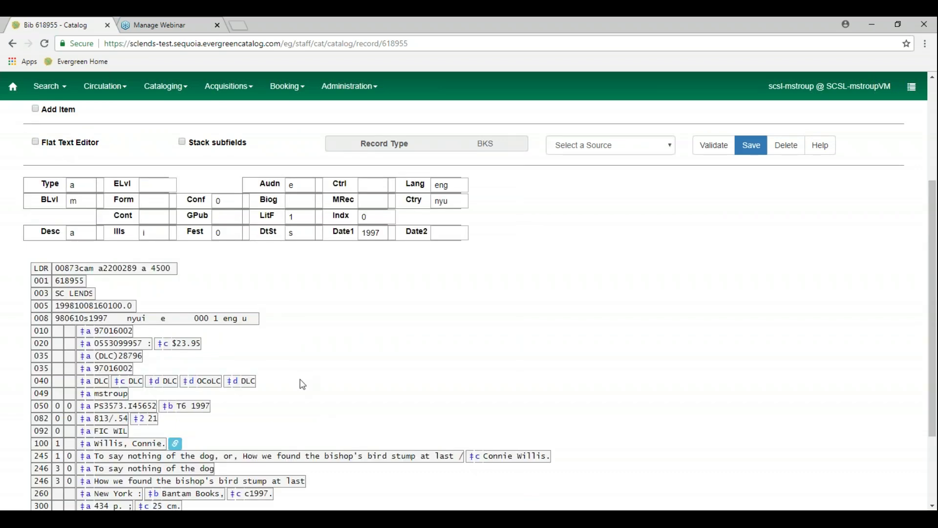
pyautogui.scroll(-3, 302, 384)
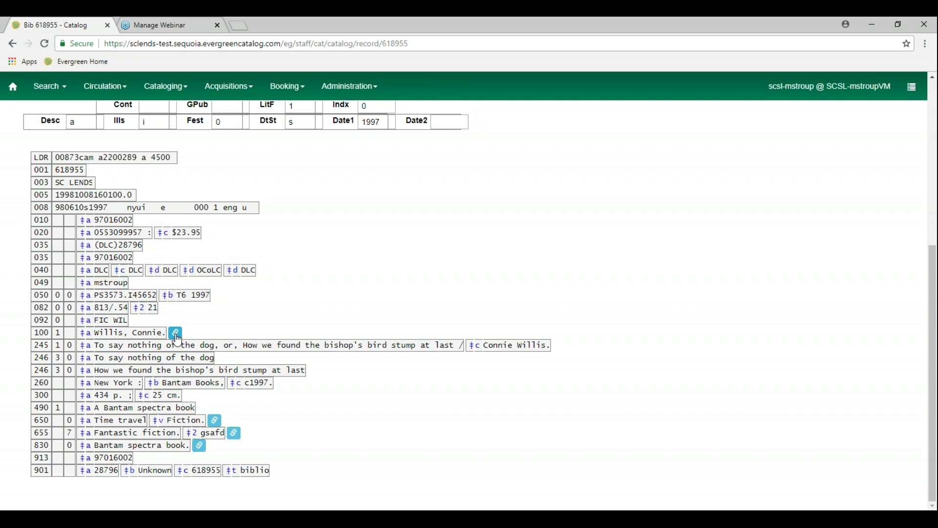
pyautogui.click(176, 334)
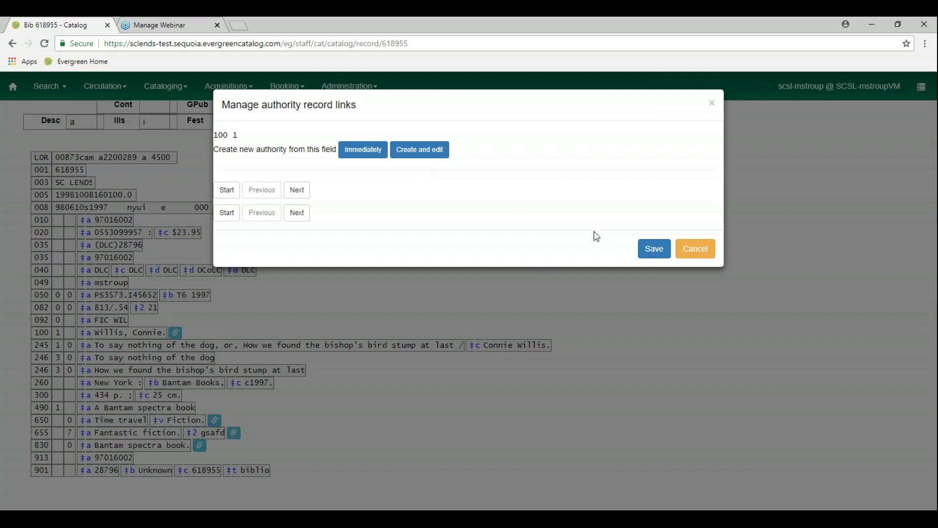
pyautogui.click(704, 256)
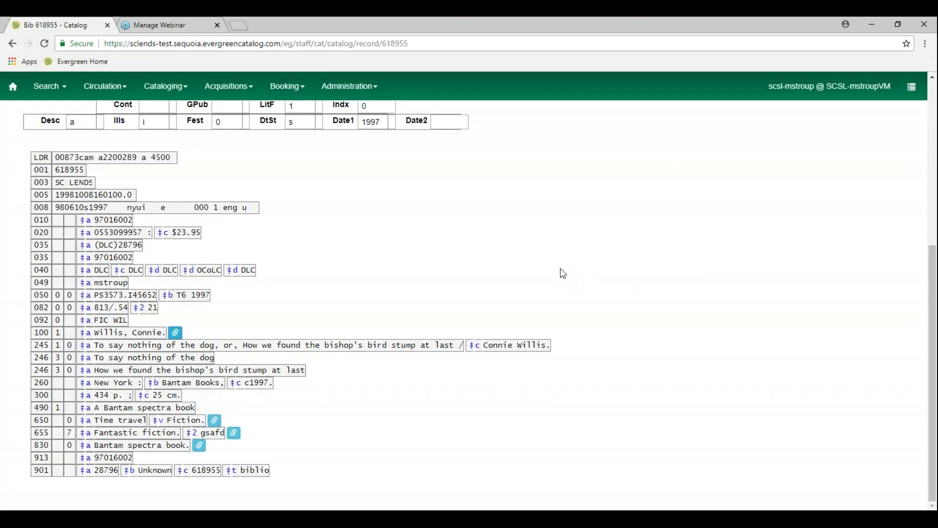
pyautogui.scroll(5, 563, 274)
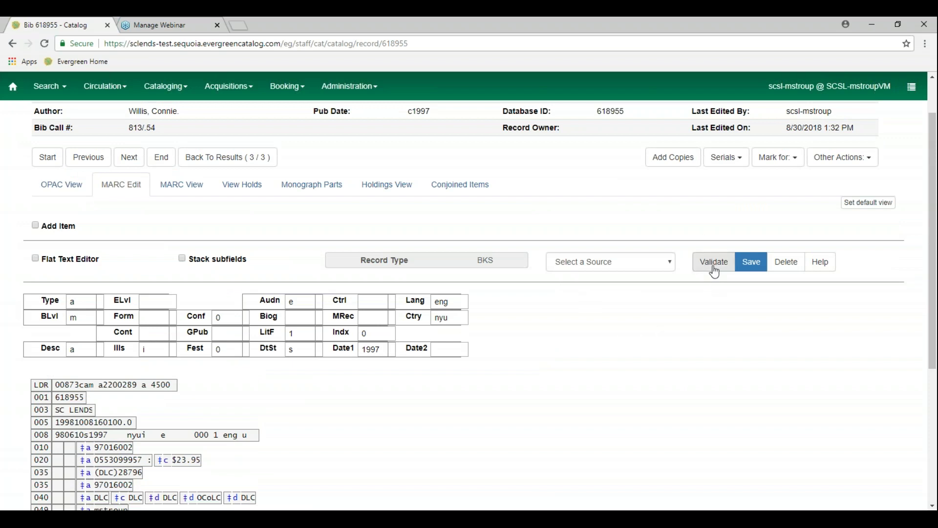
# Validate the headings, review the red-flagged 100, 650 and 830 fields, then select the 245 ‡a title
pyautogui.click(715, 270)
pyautogui.scroll(-1, 517, 439)
pyautogui.scroll(-3, 516, 439)
pyautogui.scroll(-1, 516, 438)
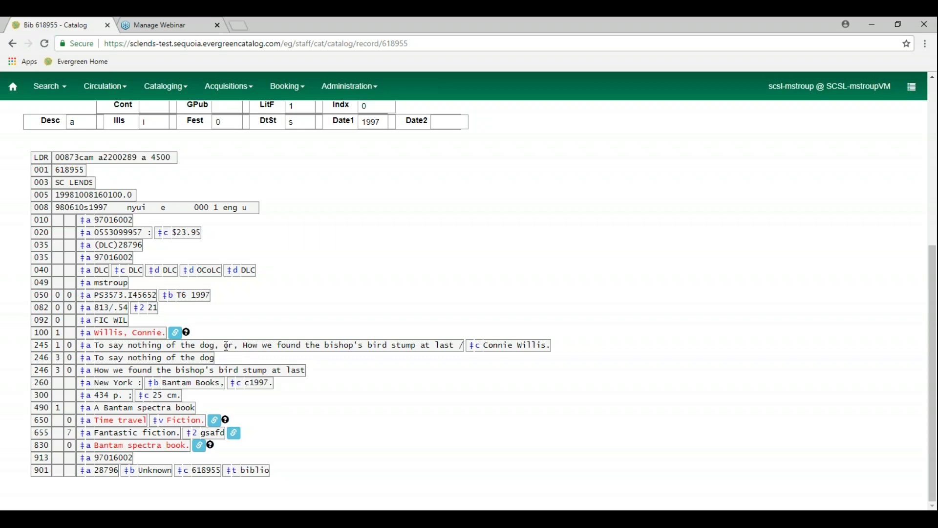
pyautogui.click(224, 345)
pyautogui.click(222, 345)
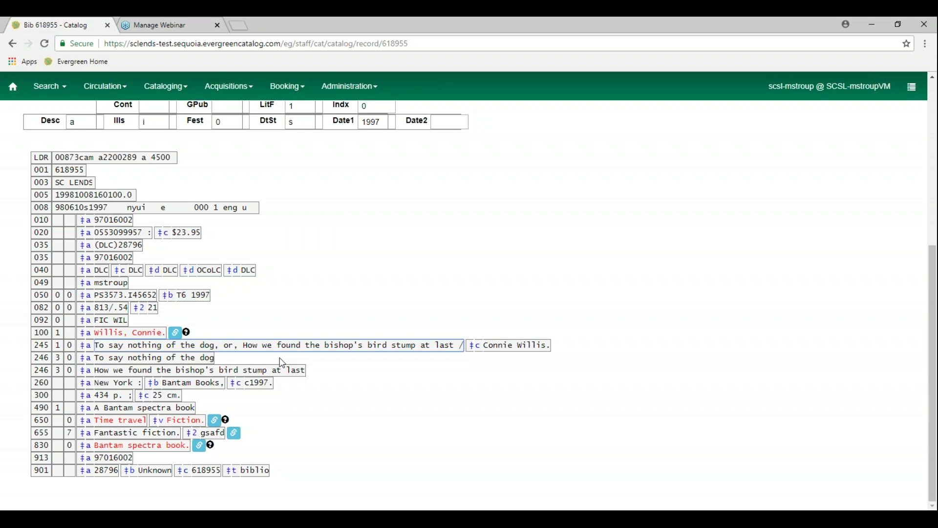
pyautogui.scroll(3, 282, 362)
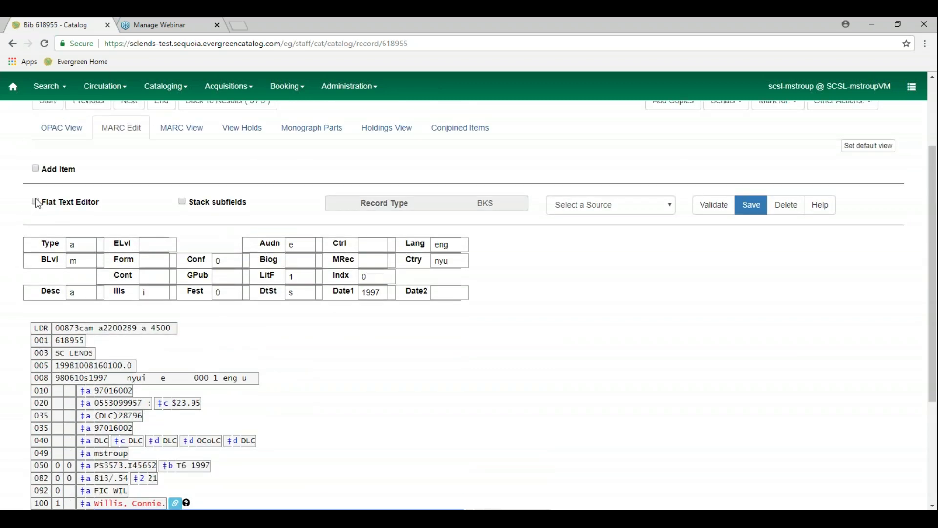
# In the flat text editor, insert $b after "or," so "How we found the bishop's bird stump at last" becomes ‡b
pyautogui.click(35, 202)
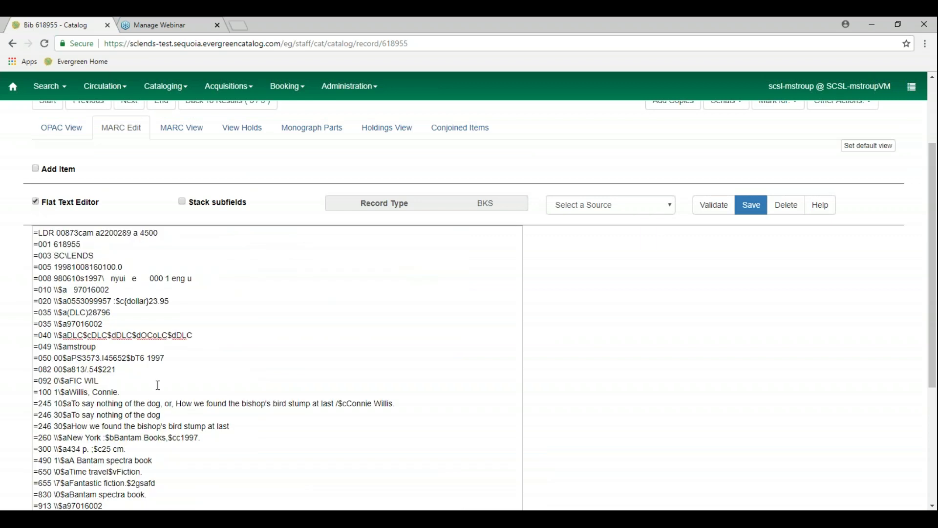
pyautogui.click(174, 403)
pyautogui.write('$b')
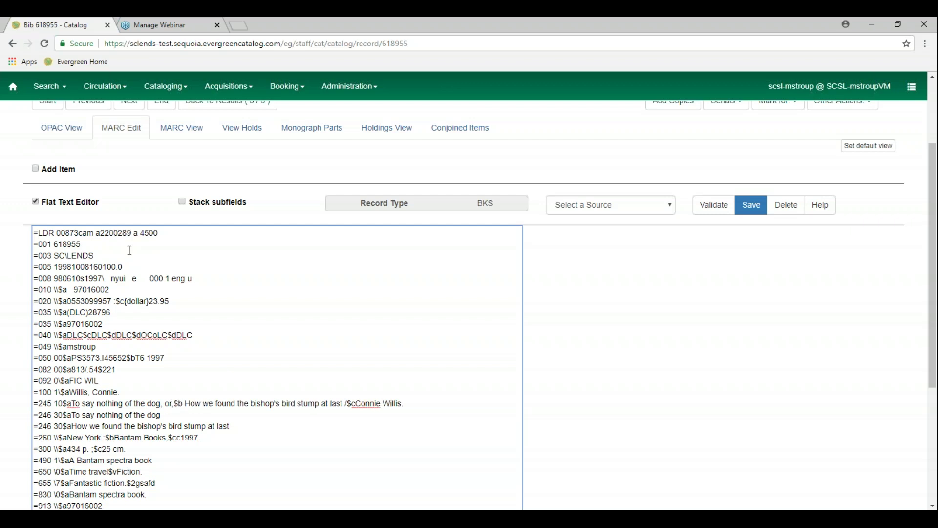
pyautogui.click(35, 201)
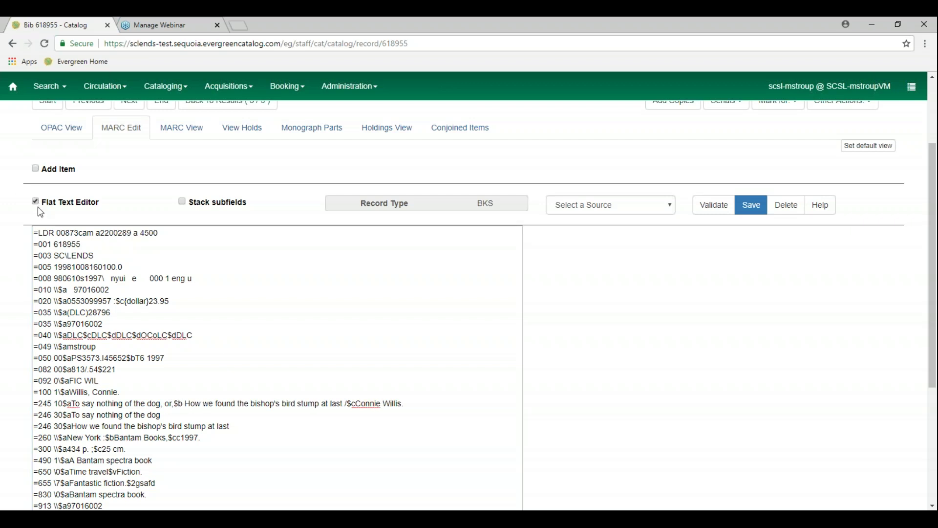
pyautogui.doubleClick(36, 202)
pyautogui.click(35, 201)
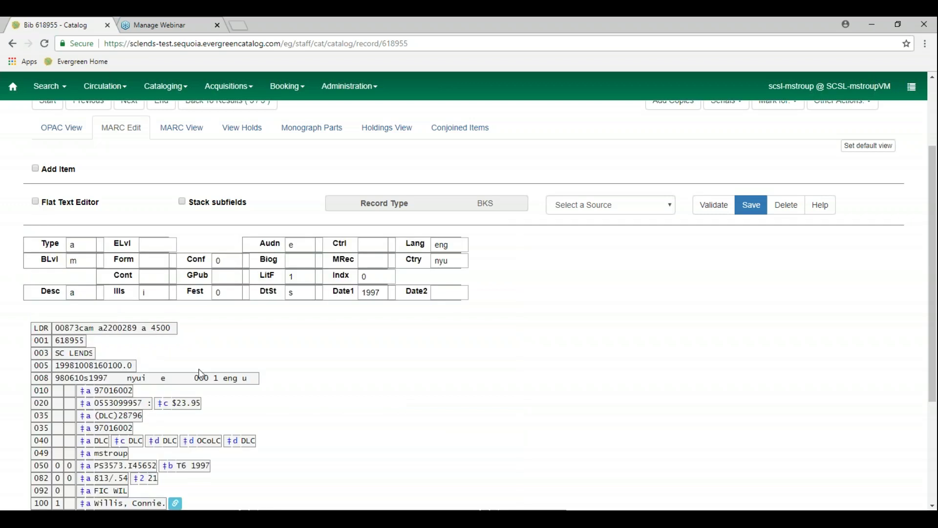
pyautogui.scroll(-3, 230, 414)
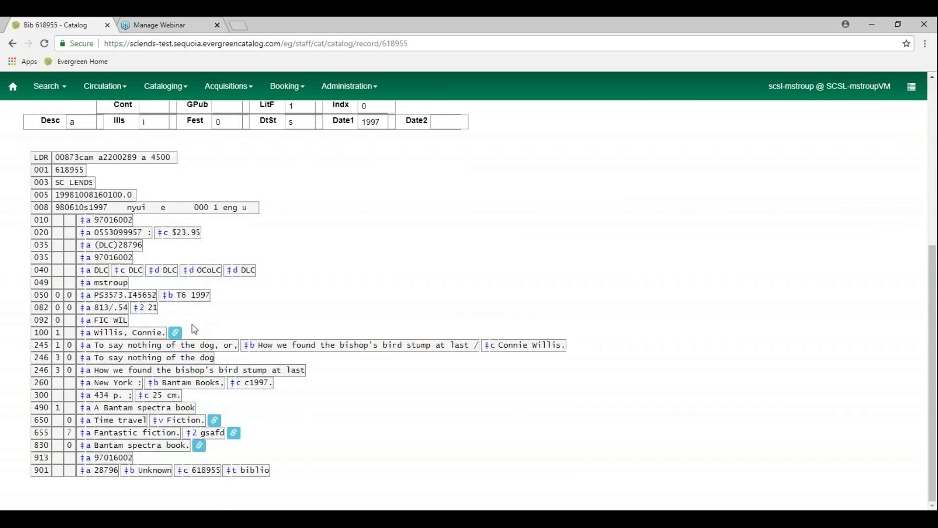
pyautogui.scroll(3, 194, 329)
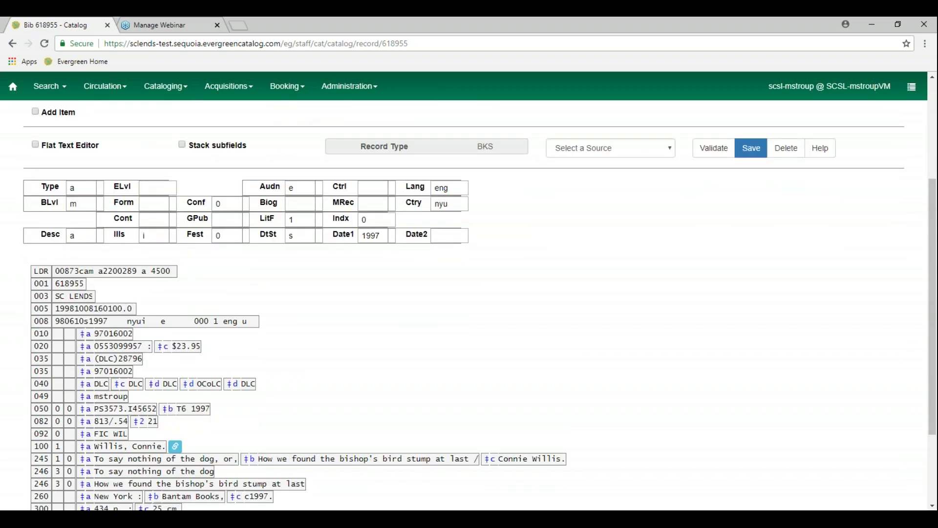
pyautogui.scroll(-1, 464, 316)
pyautogui.scroll(4, 203, 335)
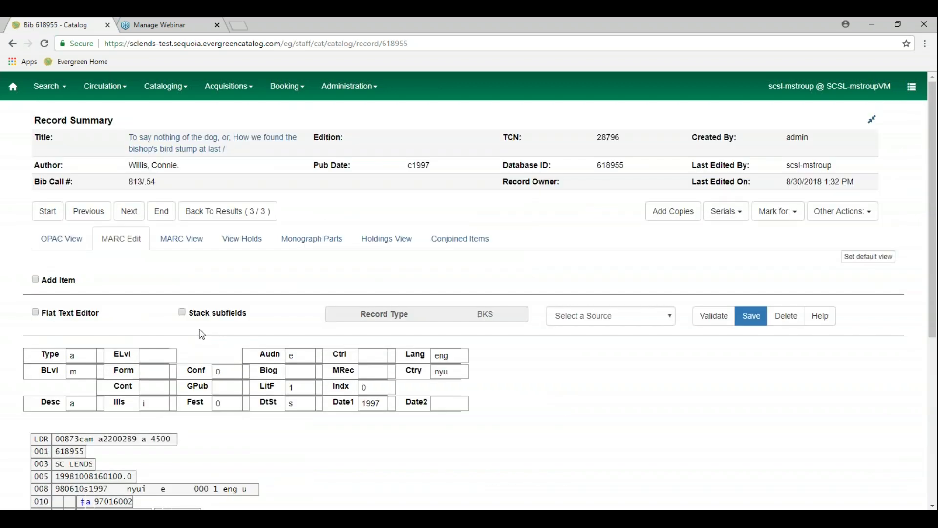
# Save the bib record and check its refreshed OPAC View display
pyautogui.click(750, 321)
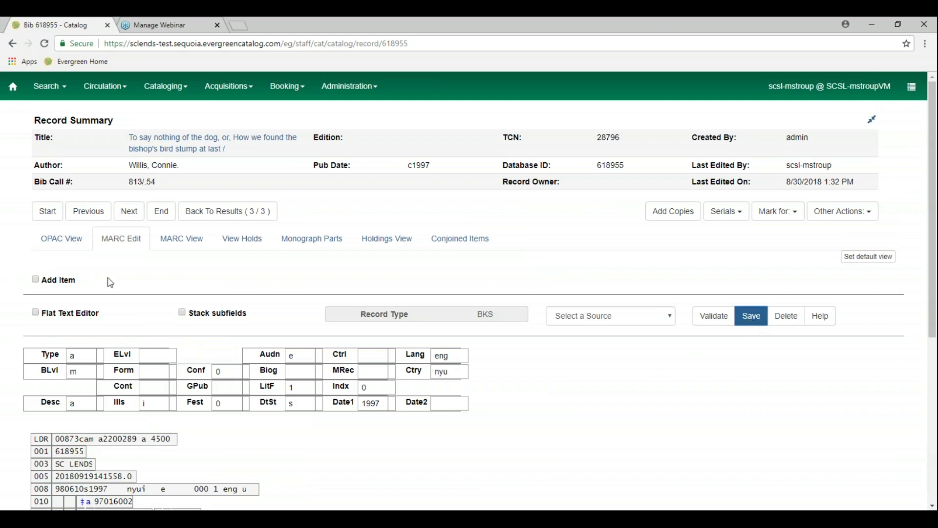
pyautogui.click(71, 241)
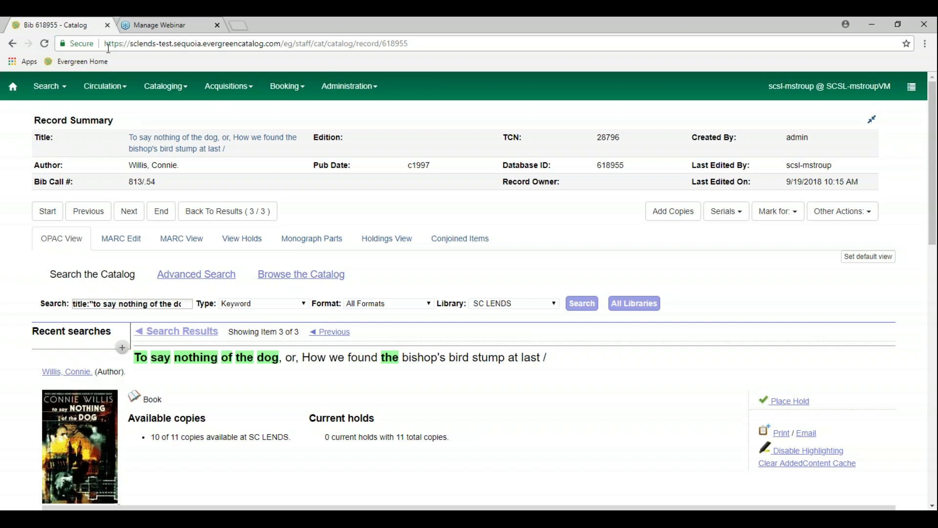
pyautogui.click(45, 44)
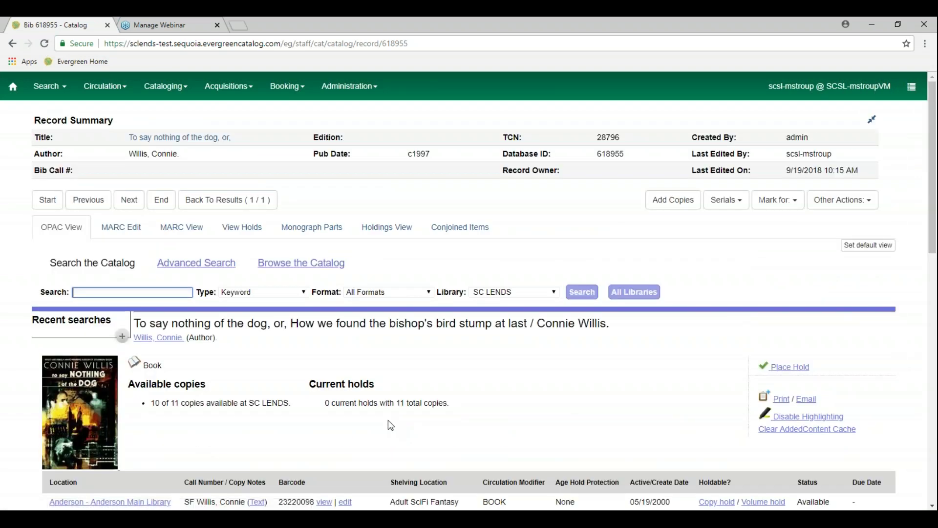
pyautogui.scroll(-9, 391, 425)
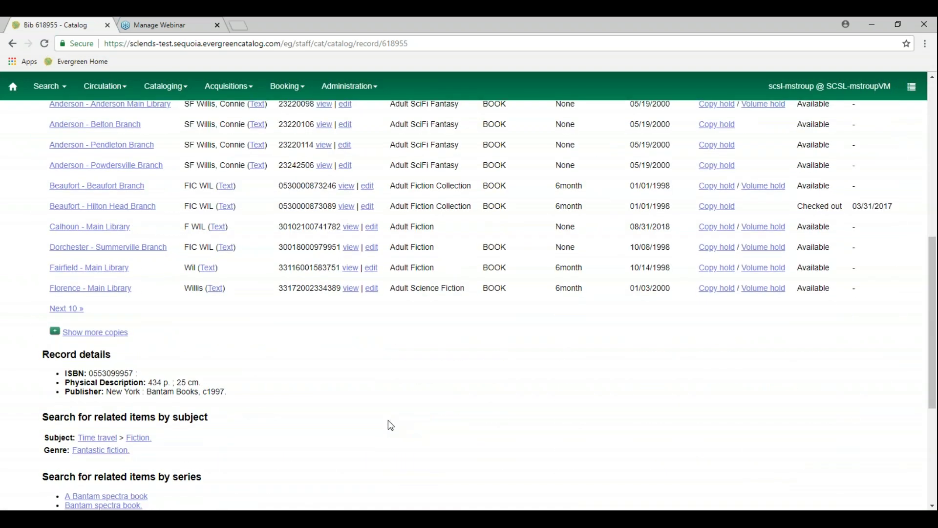
pyautogui.scroll(8, 391, 425)
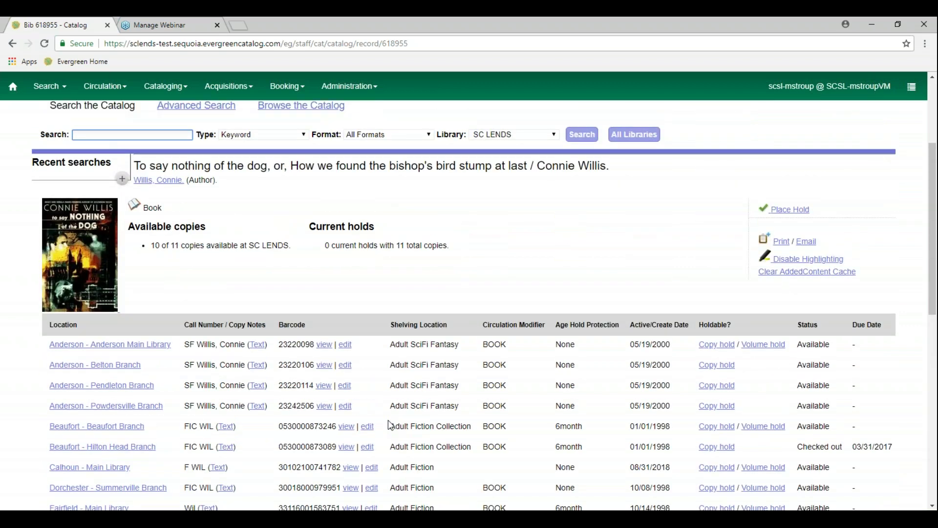
pyautogui.scroll(2, 388, 420)
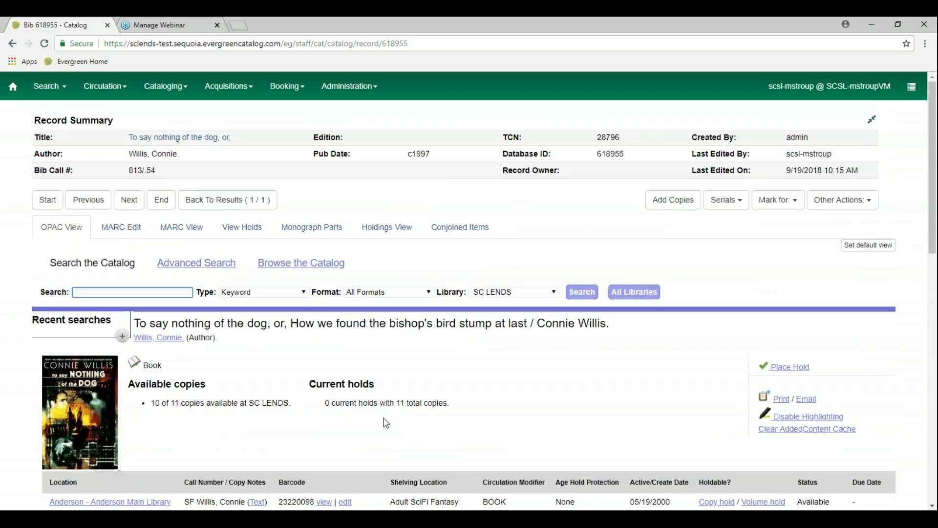
# Check the saved record's MARC View, then return to the OPAC title display
pyautogui.click(178, 228)
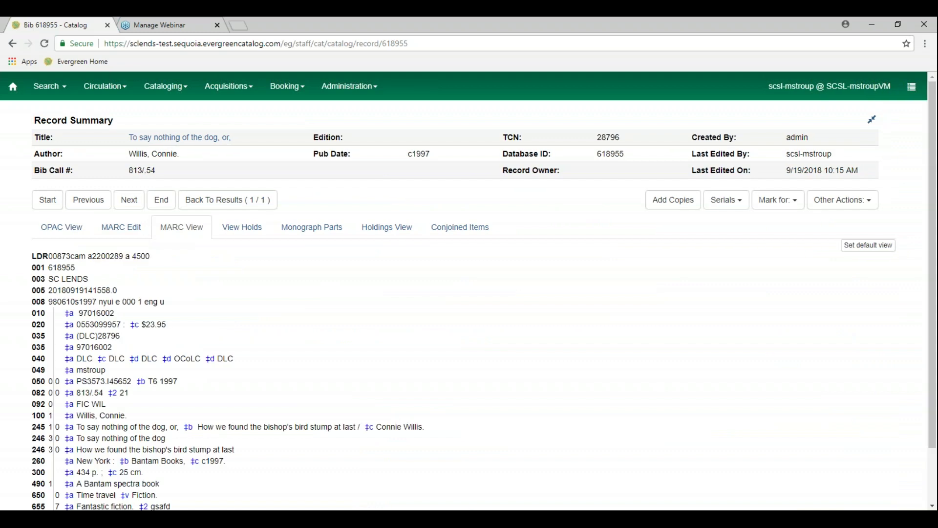
pyautogui.click(62, 228)
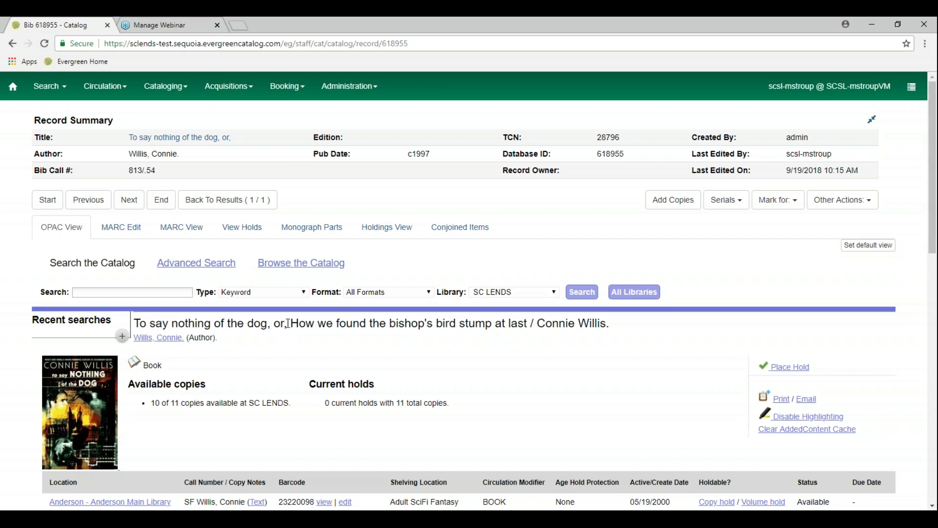
pyautogui.moveTo(287, 323); pyautogui.dragTo(306, 326)
pyautogui.click(287, 323)
pyautogui.click(360, 346)
pyautogui.click(136, 235)
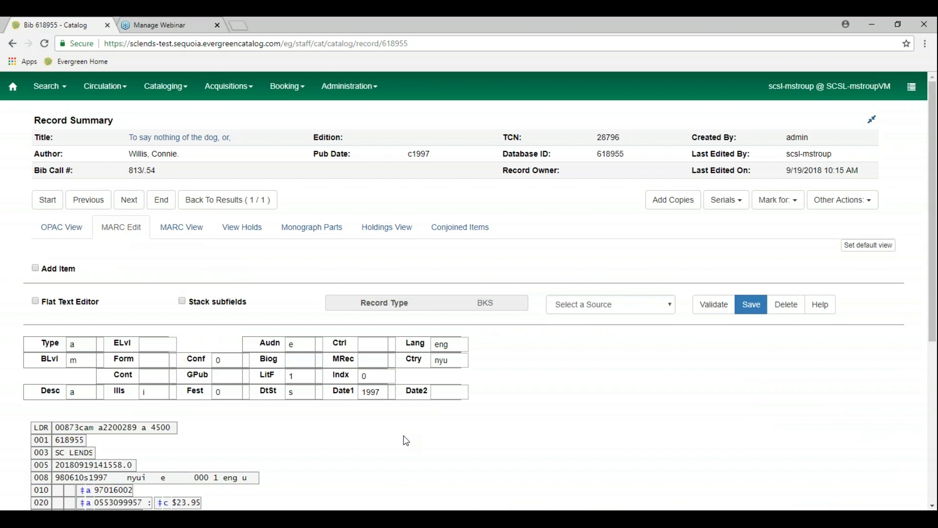
pyautogui.scroll(-5, 405, 441)
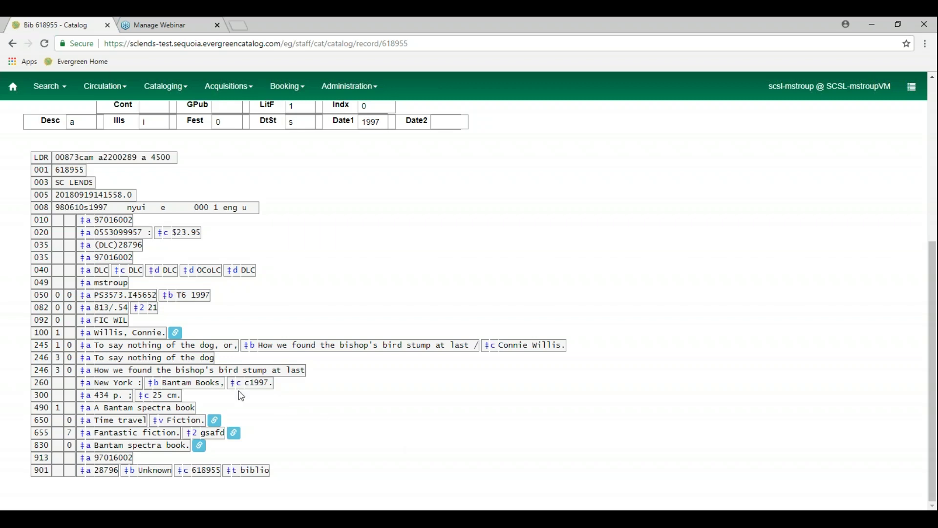
pyautogui.tripleClick(97, 358)
pyautogui.moveTo(98, 358)
pyautogui.mouseDown()
pyautogui.moveTo(130, 357)
pyautogui.moveTo(112, 357)
pyautogui.mouseUp()
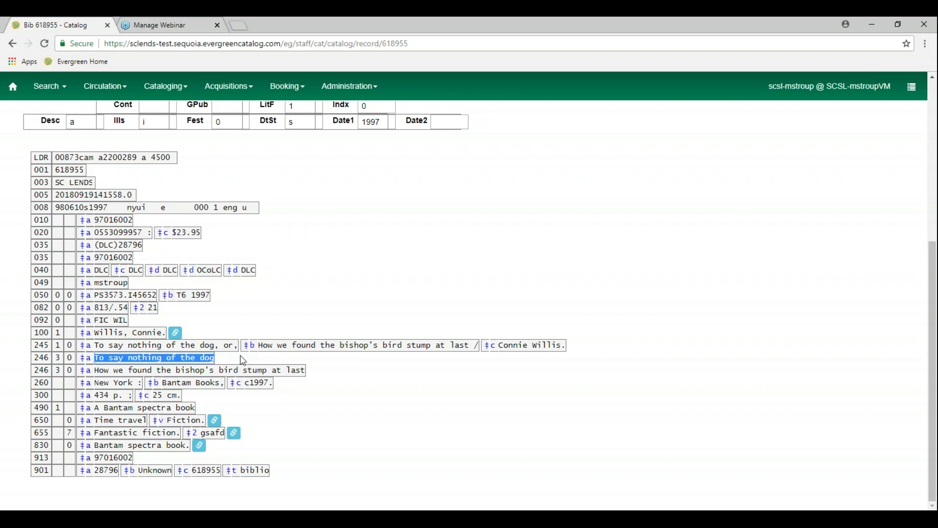
pyautogui.click(348, 391)
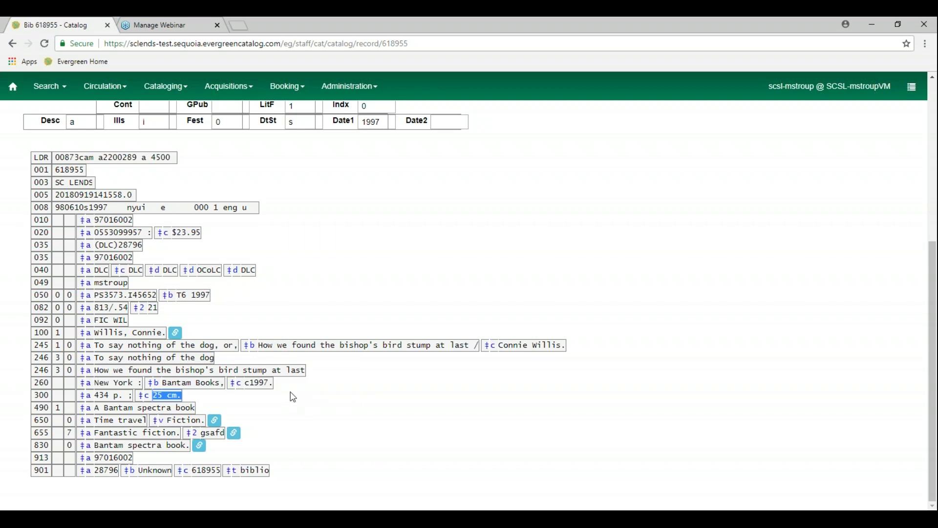
pyautogui.click(299, 286)
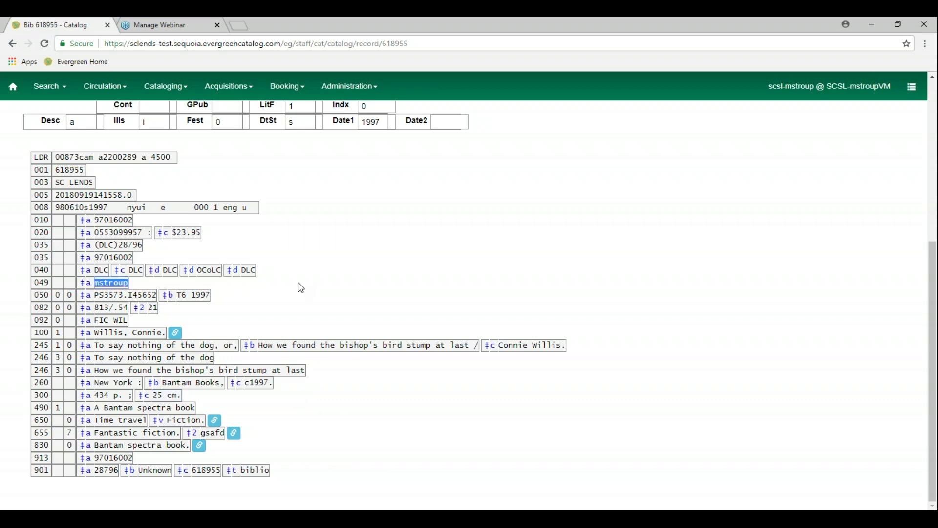
pyautogui.scroll(2, 300, 288)
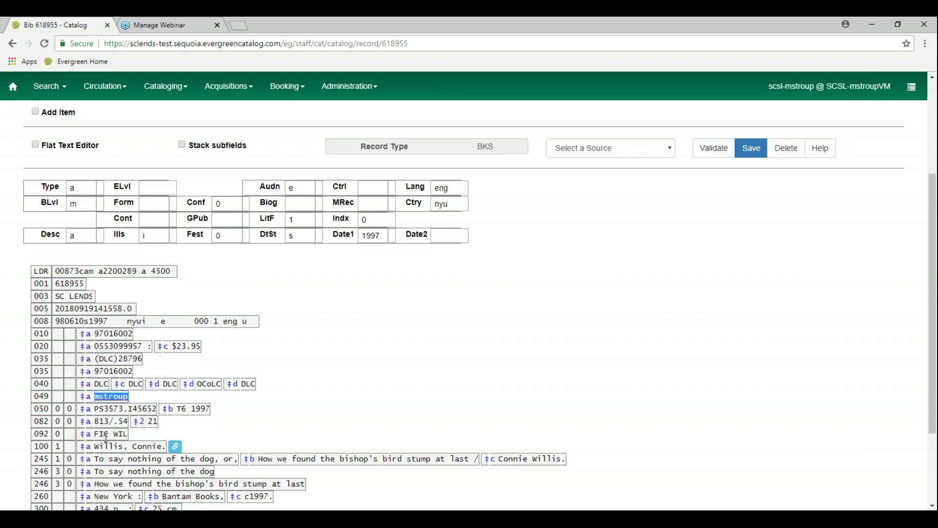
pyautogui.click(48, 434)
pyautogui.doubleClick(199, 434)
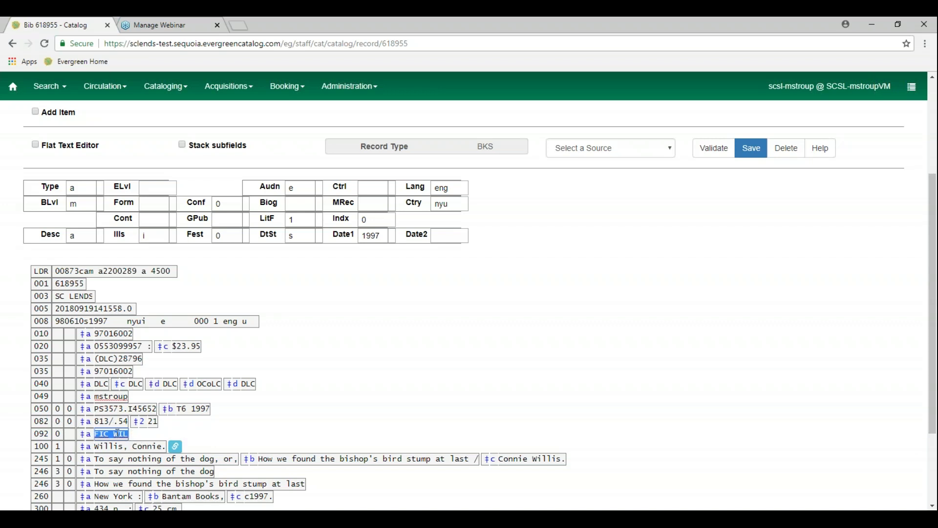
pyautogui.click(138, 438)
pyautogui.press('Tab')
pyautogui.scroll(-3, 290, 429)
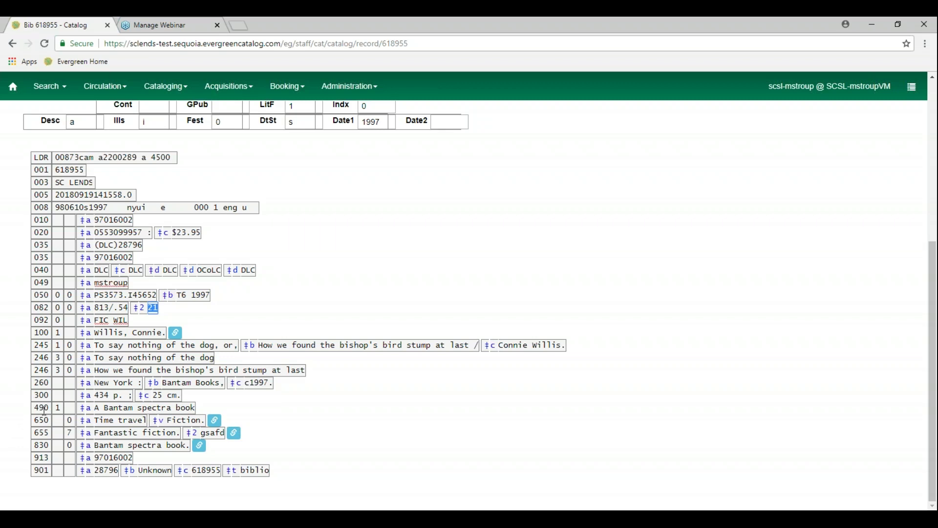
pyautogui.rightClick(45, 408)
pyautogui.scroll(-4, 110, 461)
pyautogui.scroll(-9, 110, 461)
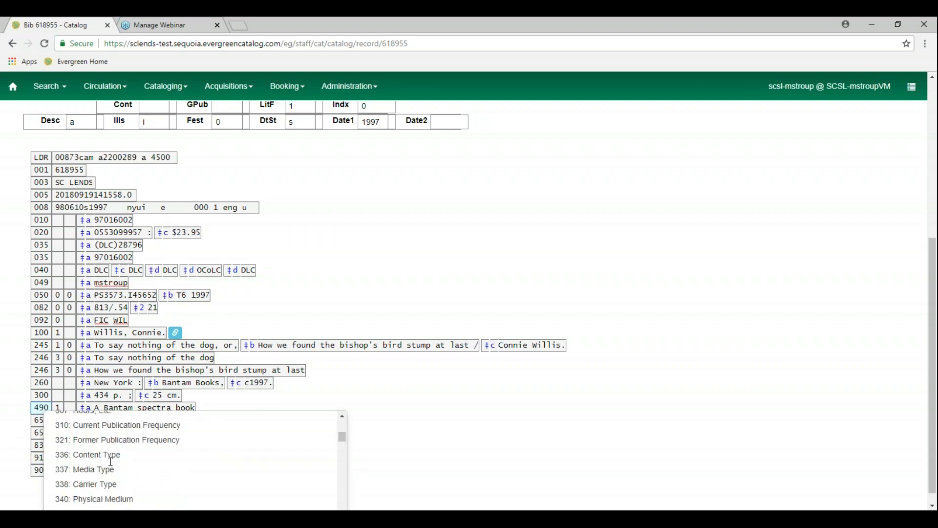
pyautogui.scroll(-7, 110, 461)
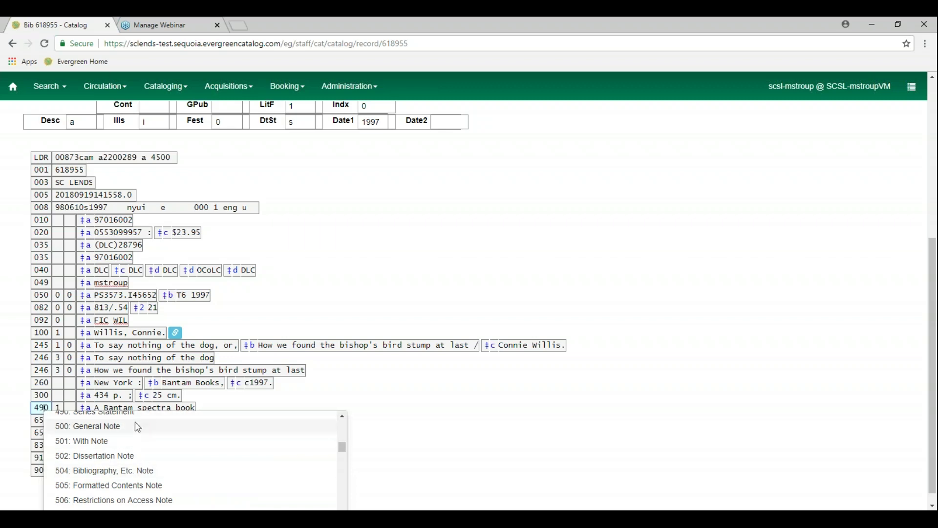
pyautogui.scroll(1, 138, 428)
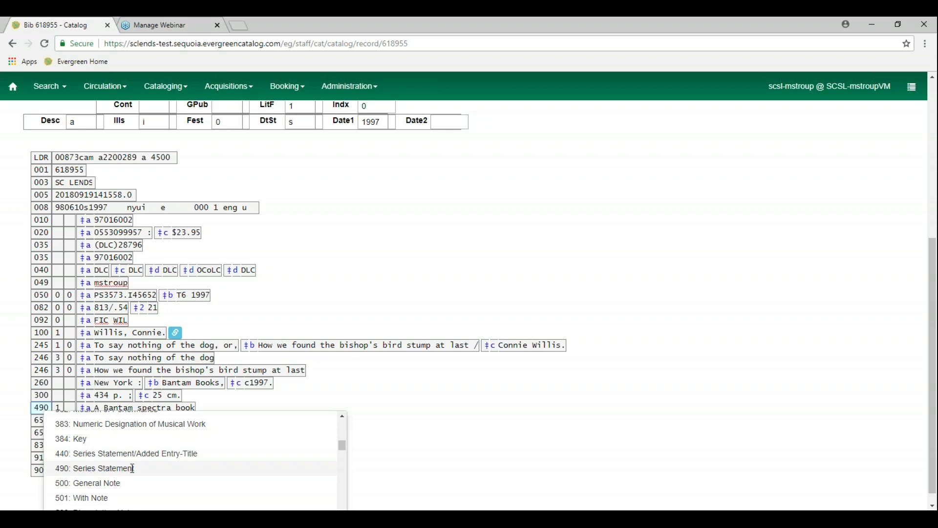
pyautogui.click(460, 418)
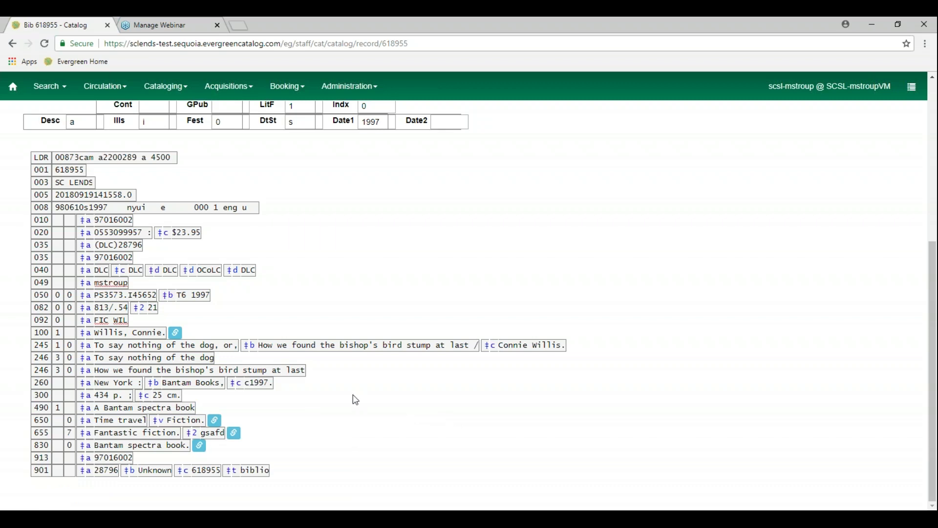
pyautogui.scroll(1, 353, 398)
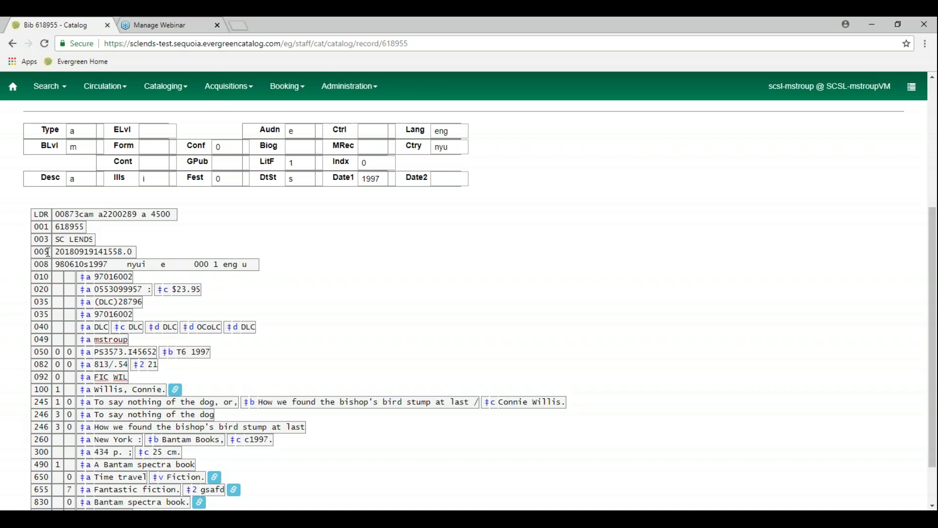
# Add empty 007 fields above the 008 field using the 008 tag's Add 007 option
pyautogui.click(48, 252)
pyautogui.rightClick(48, 252)
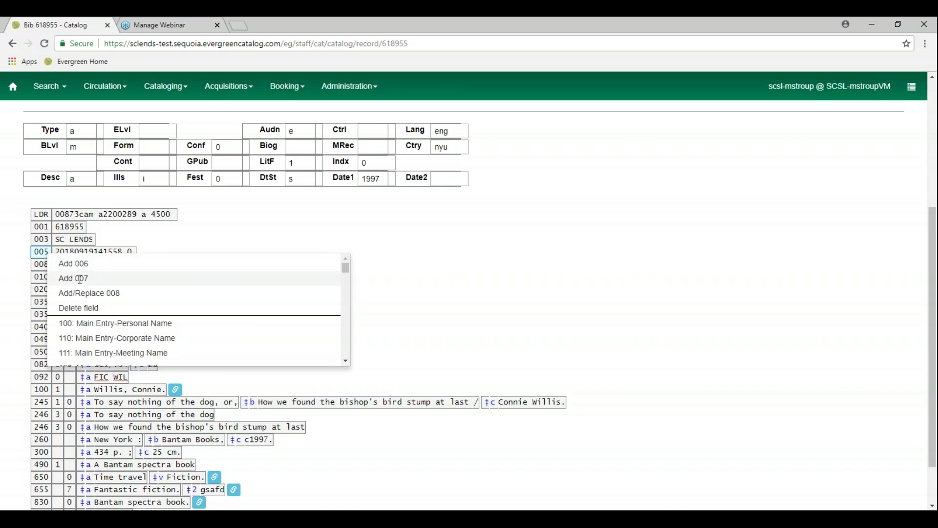
pyautogui.click(80, 279)
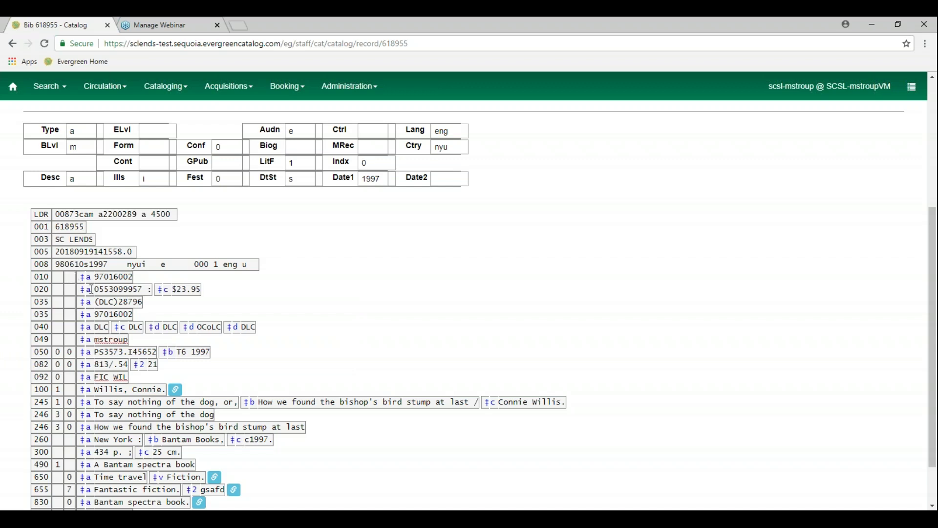
pyautogui.scroll(-2, 91, 289)
pyautogui.scroll(6, 91, 289)
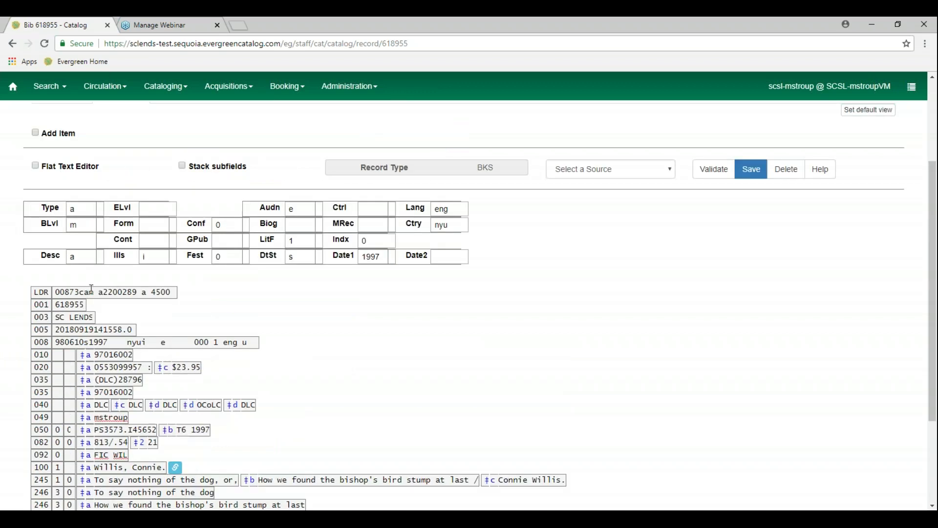
pyautogui.scroll(-4, 51, 317)
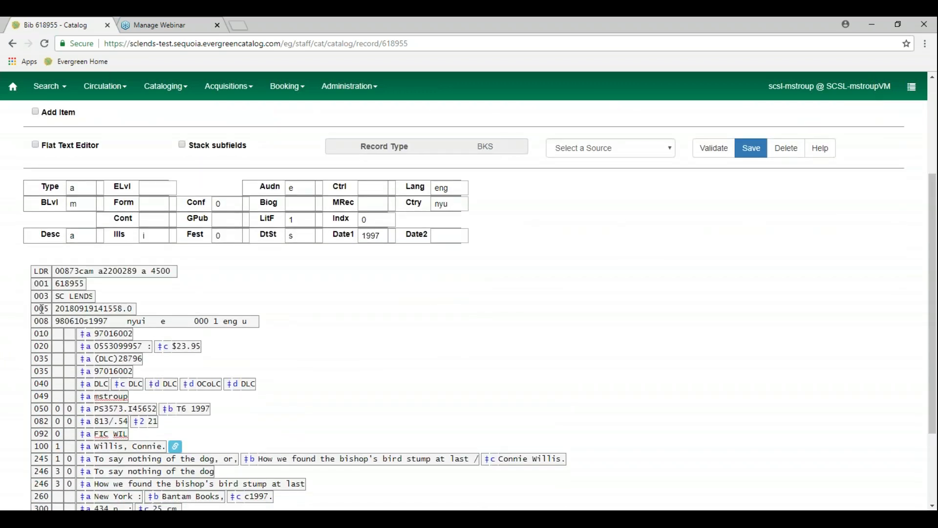
pyautogui.rightClick(47, 321)
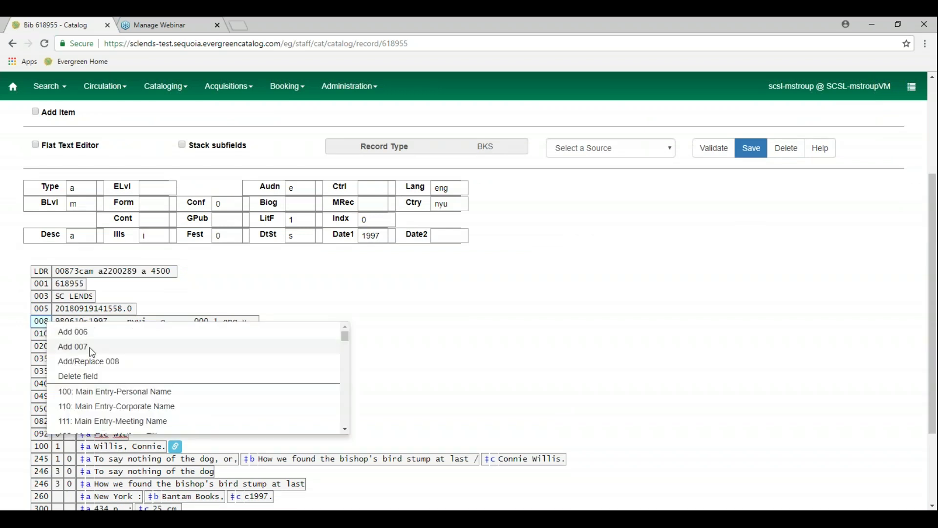
pyautogui.click(92, 348)
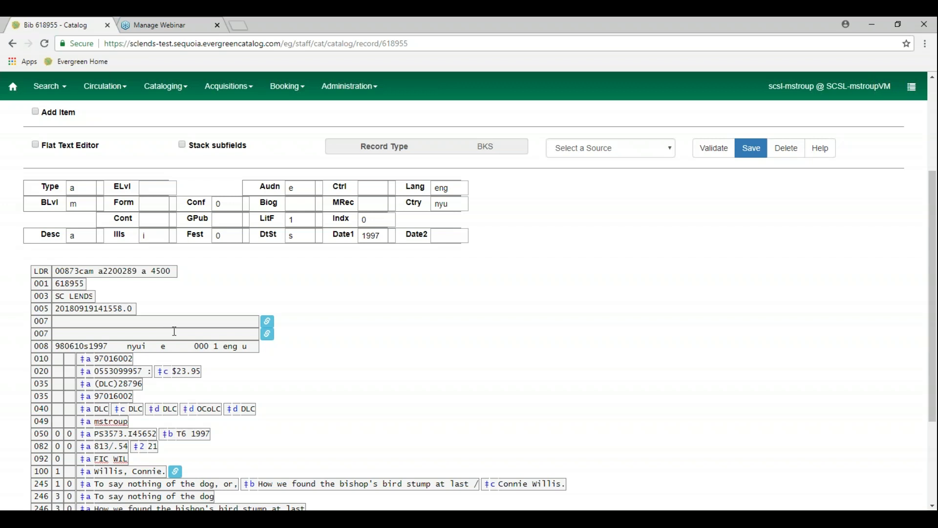
# In the Physical Characteristics Wizard, set Category to Videorecording and SMD to Videodisc, giving vd
pyautogui.click(271, 326)
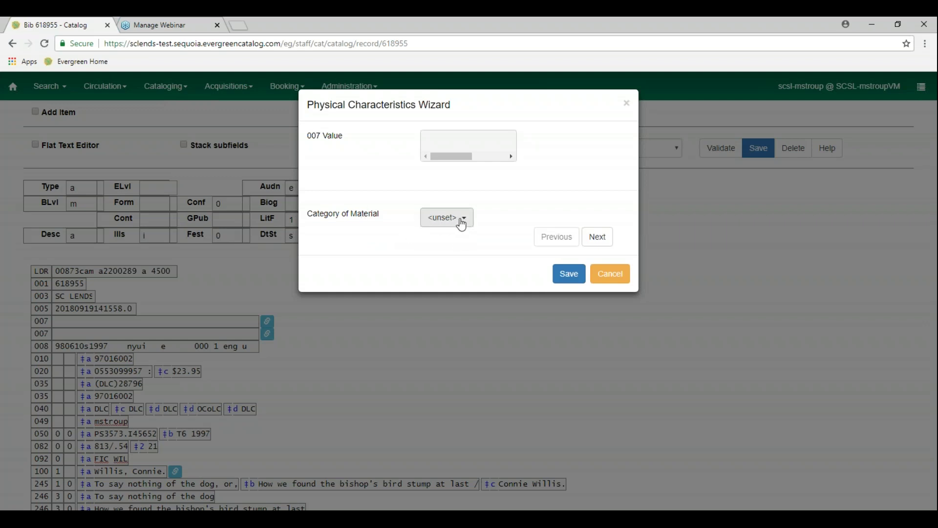
pyautogui.click(462, 223)
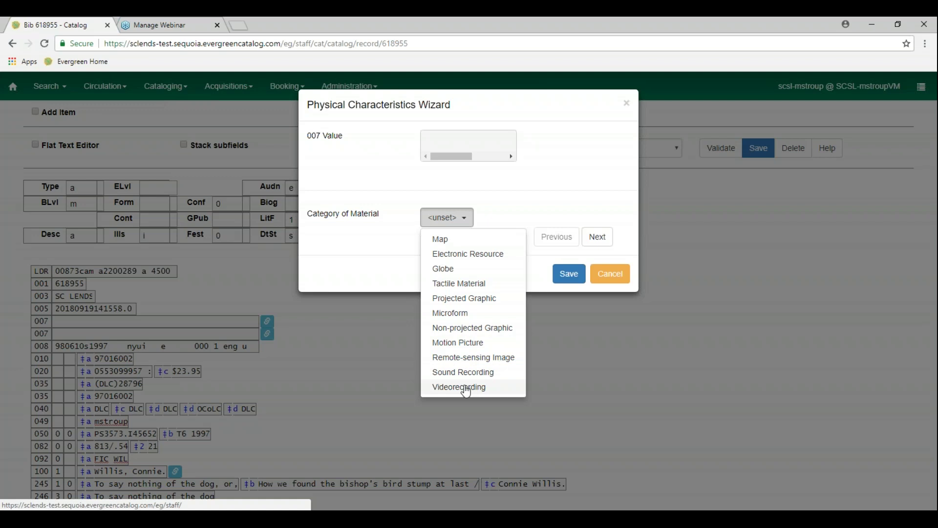
pyautogui.click(464, 388)
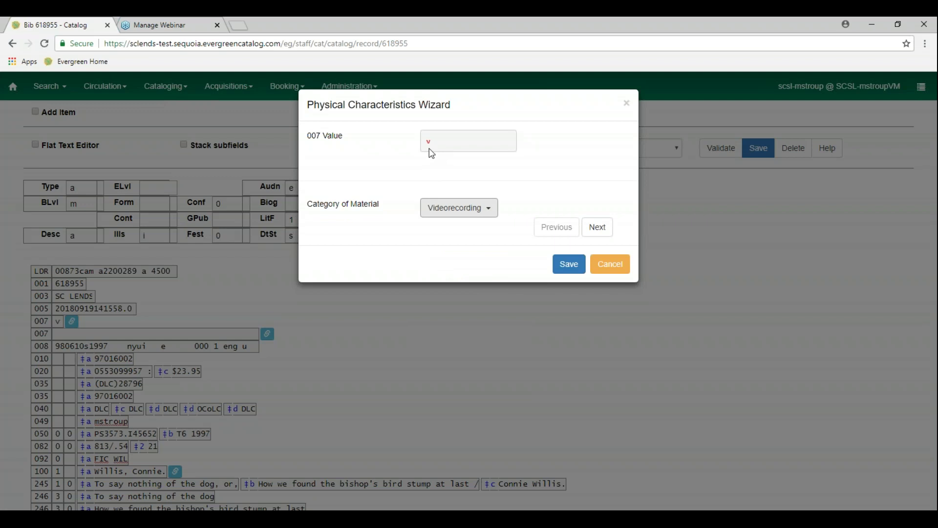
pyautogui.click(599, 234)
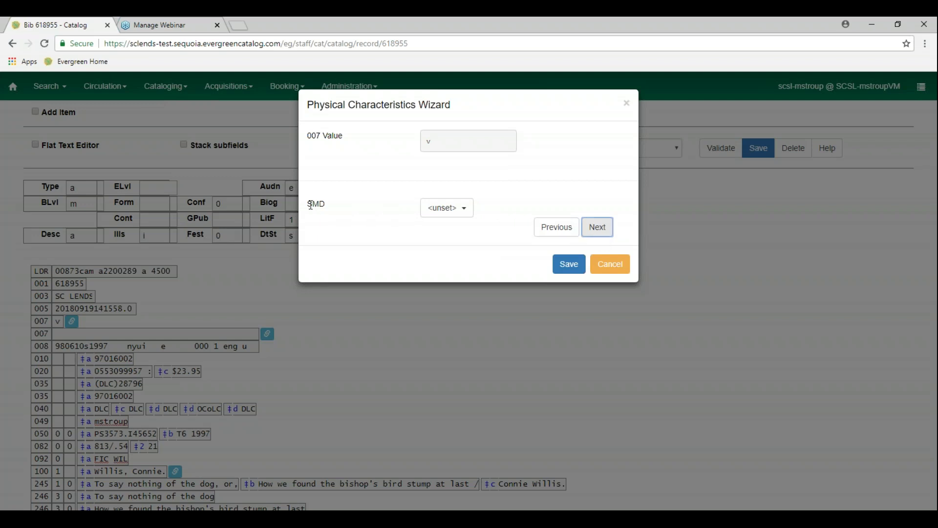
pyautogui.click(471, 214)
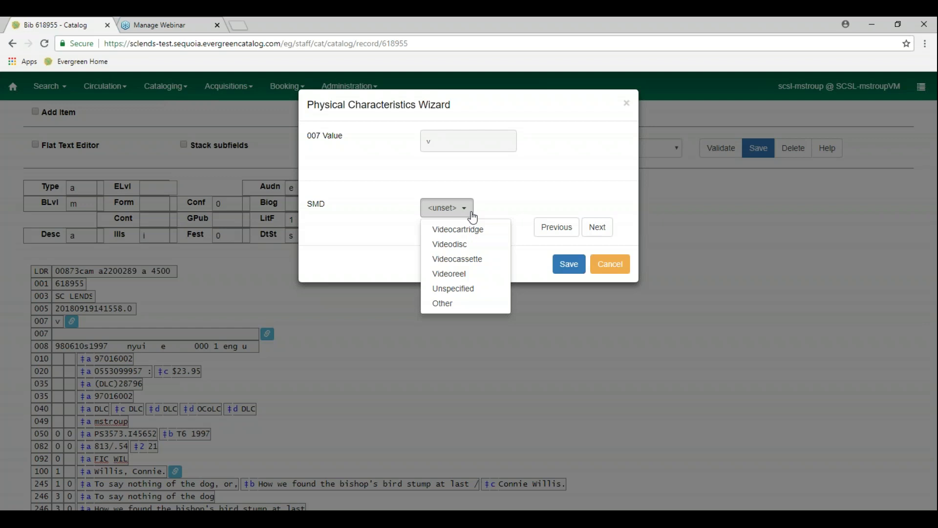
pyautogui.click(465, 245)
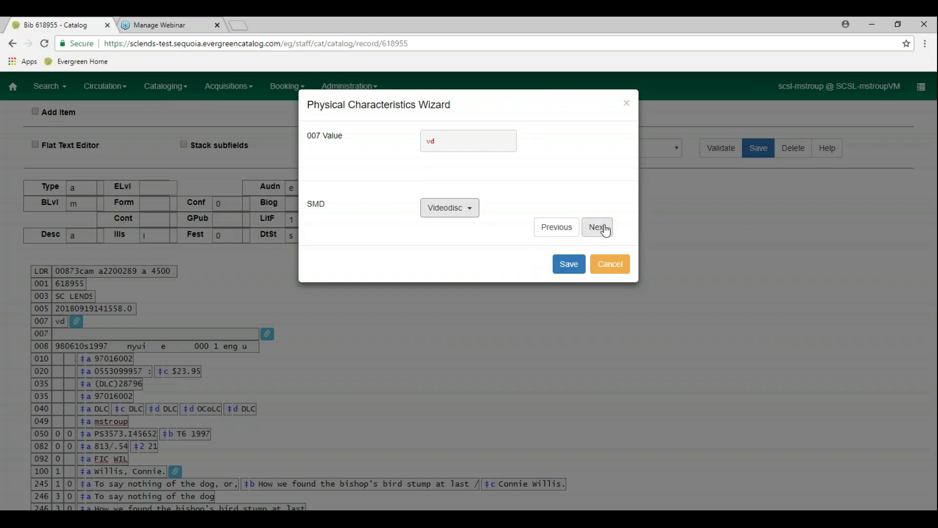
# Set the 007 color to Multicolored and the videorecording format to DVD
pyautogui.click(606, 232)
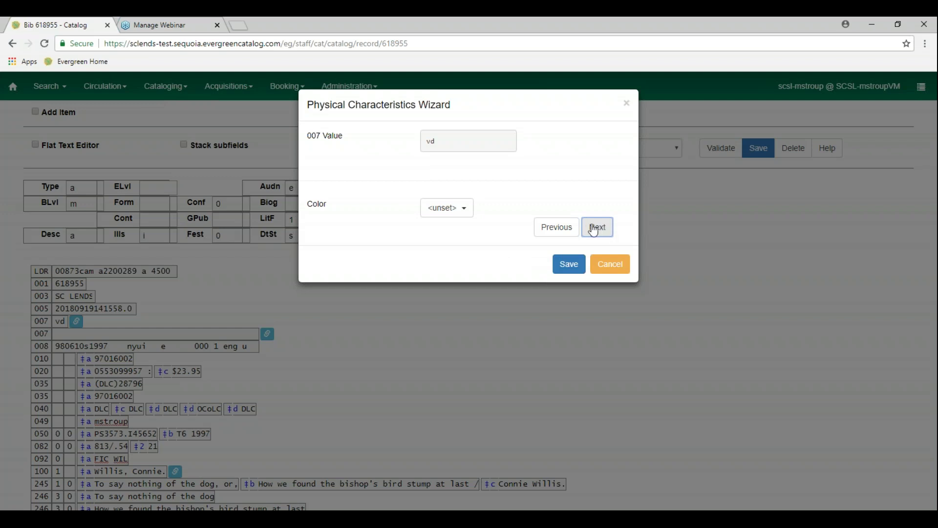
pyautogui.click(462, 211)
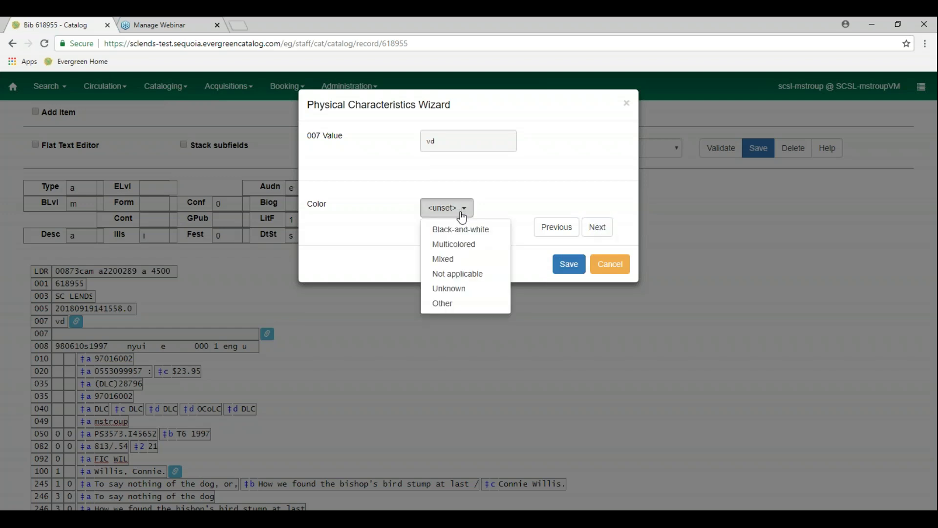
pyautogui.click(469, 246)
pyautogui.click(603, 234)
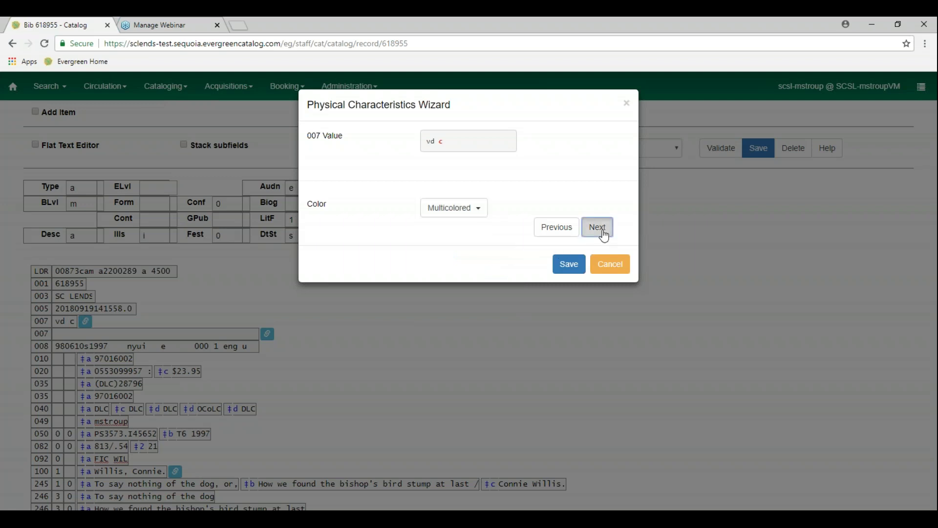
pyautogui.click(469, 215)
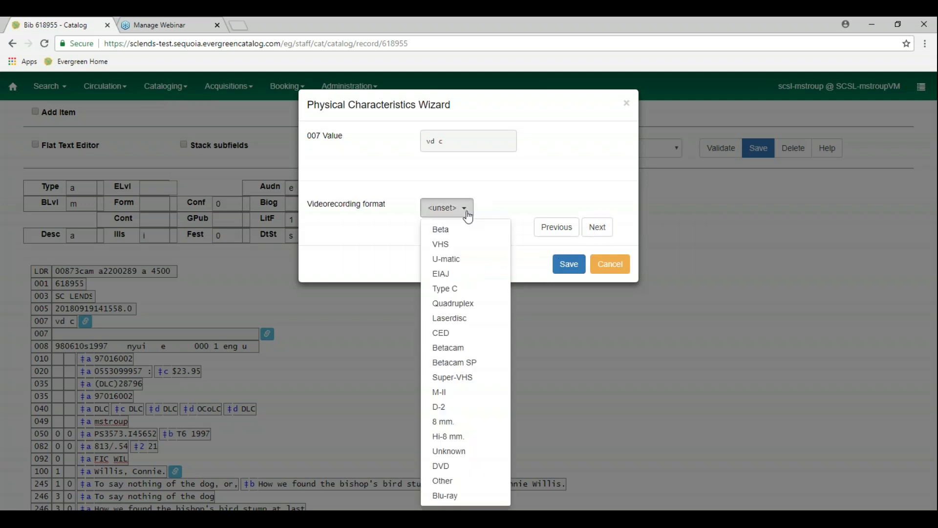
pyautogui.click(466, 470)
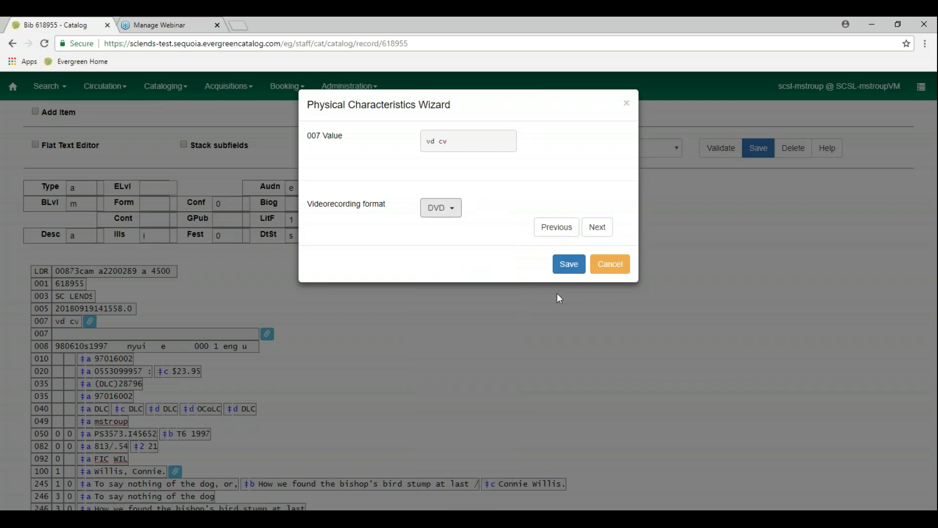
# Set sound to recorded on the medium, with Videodisc as the sound medium
pyautogui.click(597, 229)
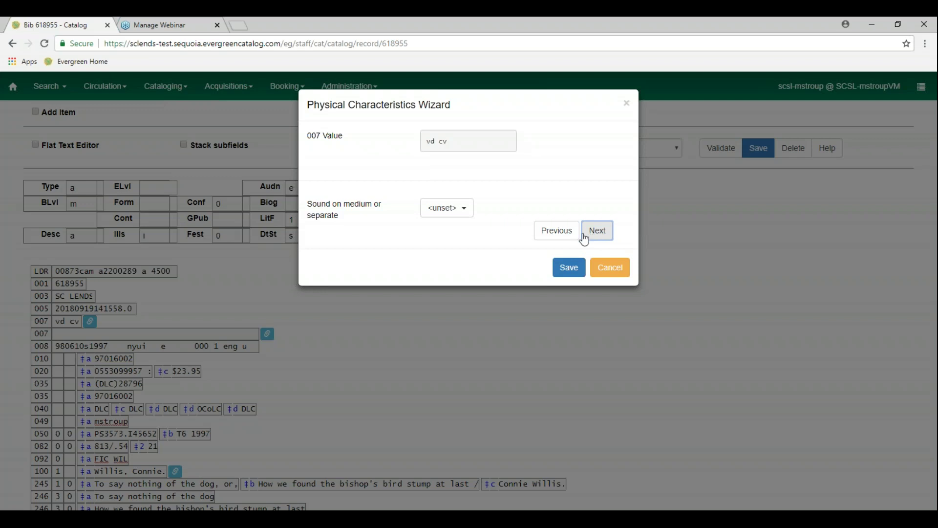
pyautogui.click(463, 216)
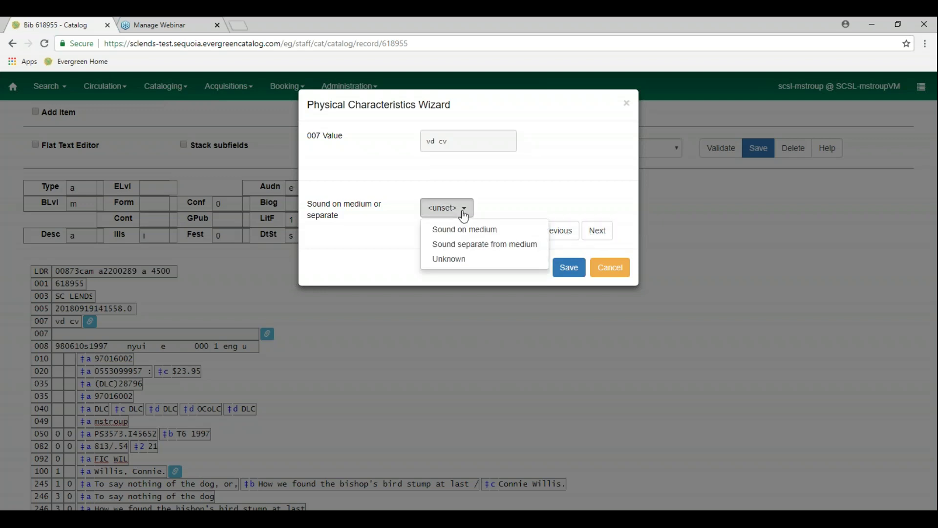
pyautogui.click(467, 230)
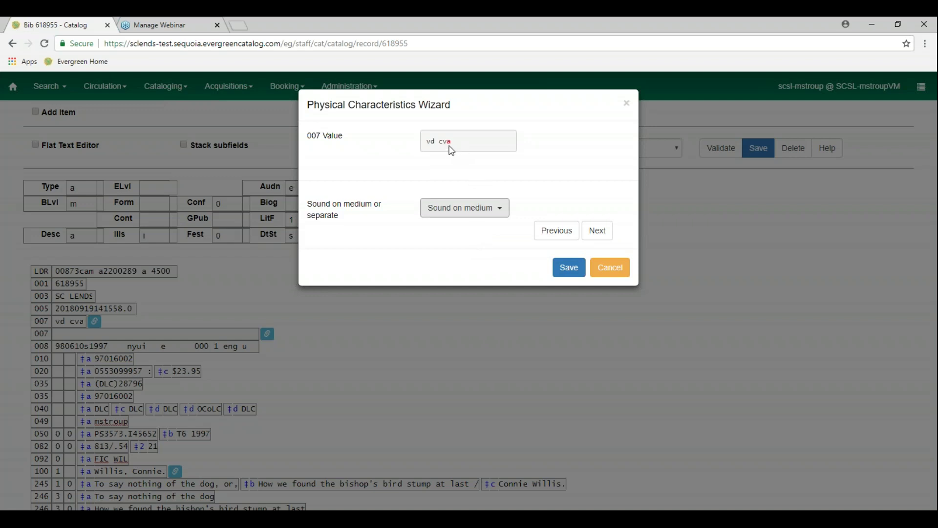
pyautogui.click(601, 239)
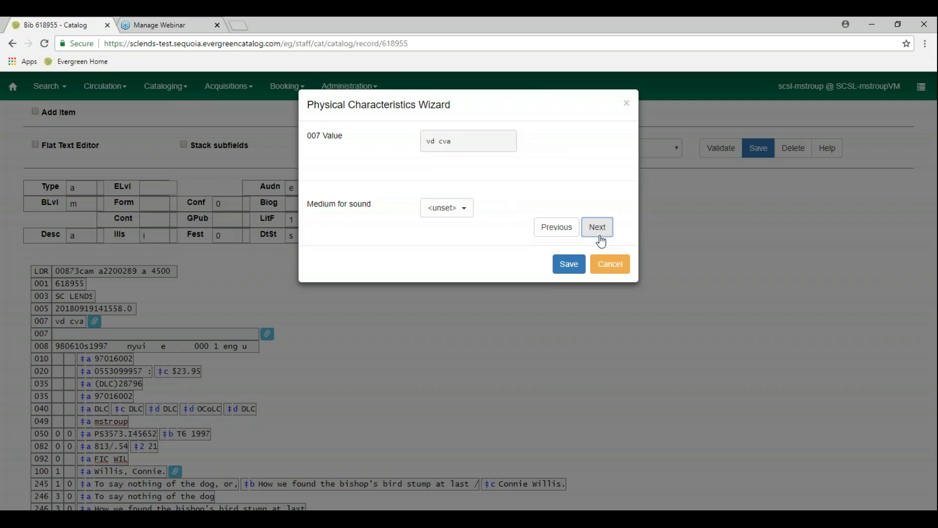
pyautogui.click(451, 210)
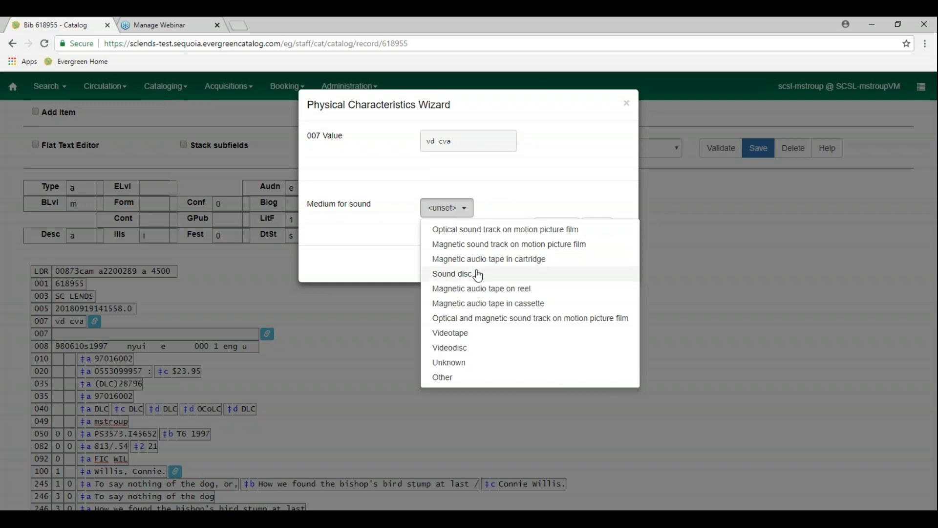
pyautogui.click(463, 348)
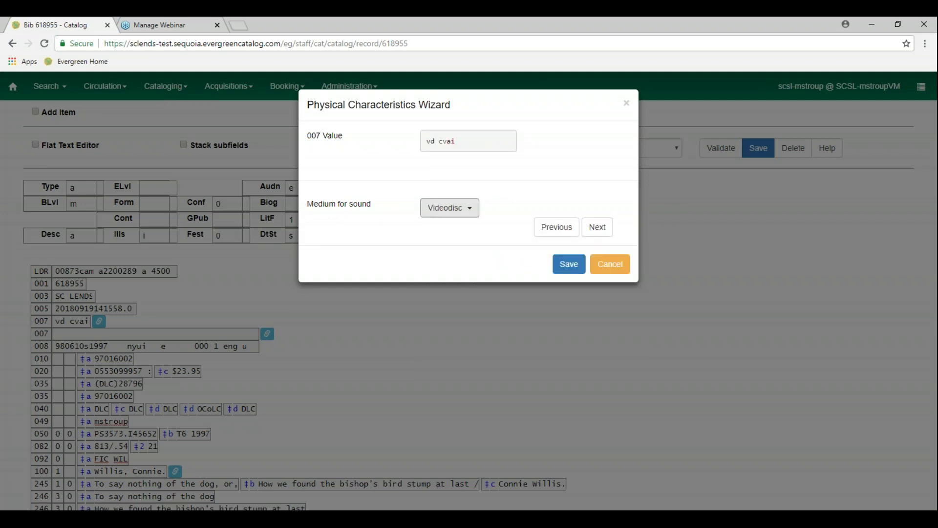
# Set the 007 dimensions to Other
pyautogui.click(597, 228)
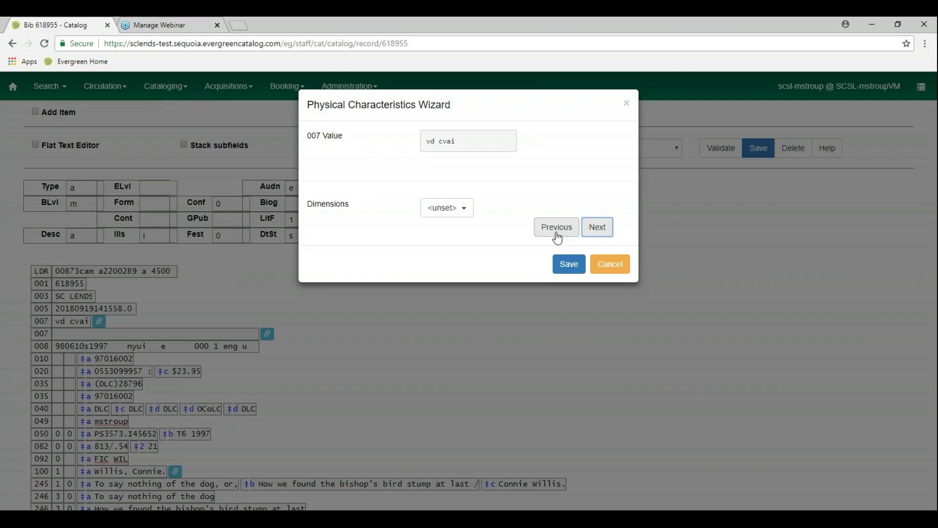
pyautogui.click(557, 238)
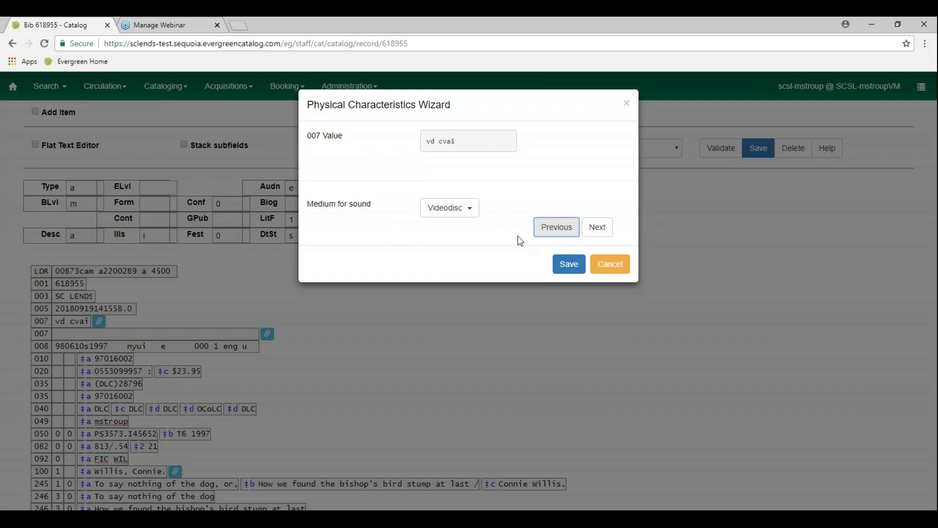
pyautogui.click(548, 228)
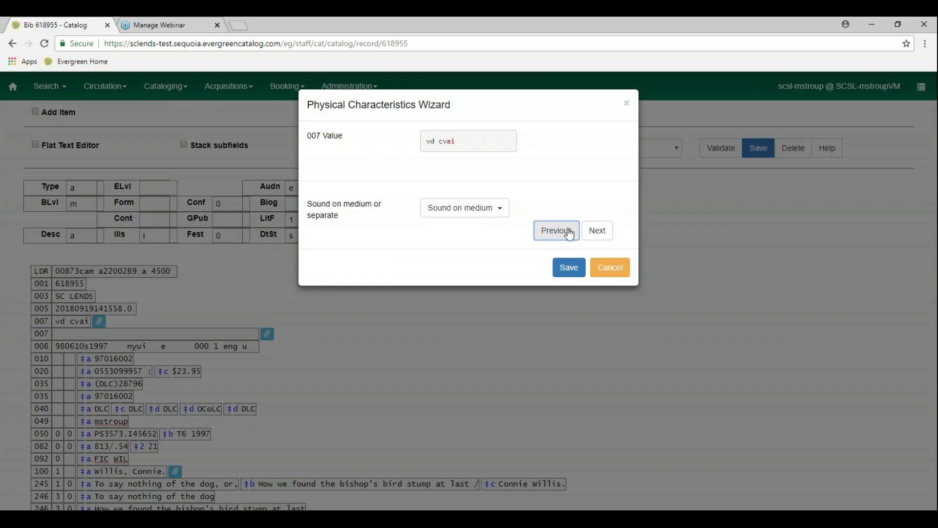
pyautogui.click(600, 234)
pyautogui.click(599, 232)
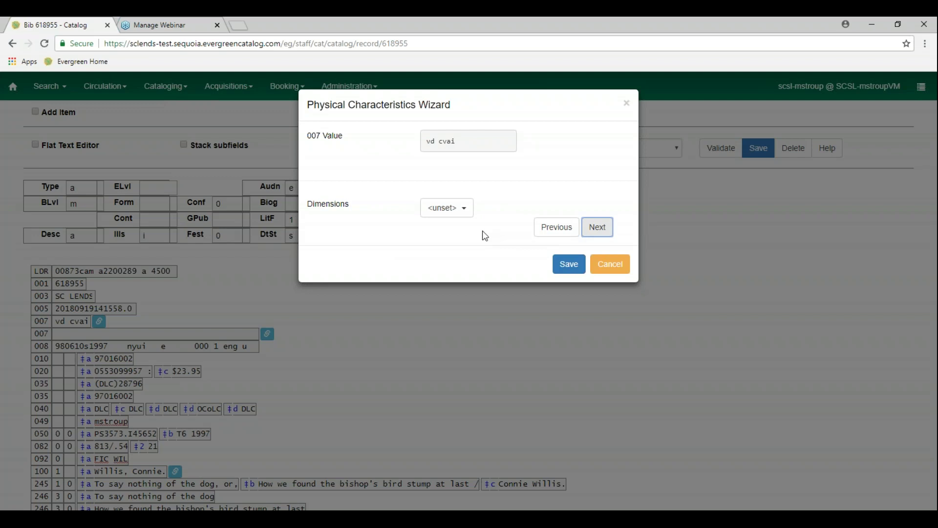
pyautogui.click(466, 210)
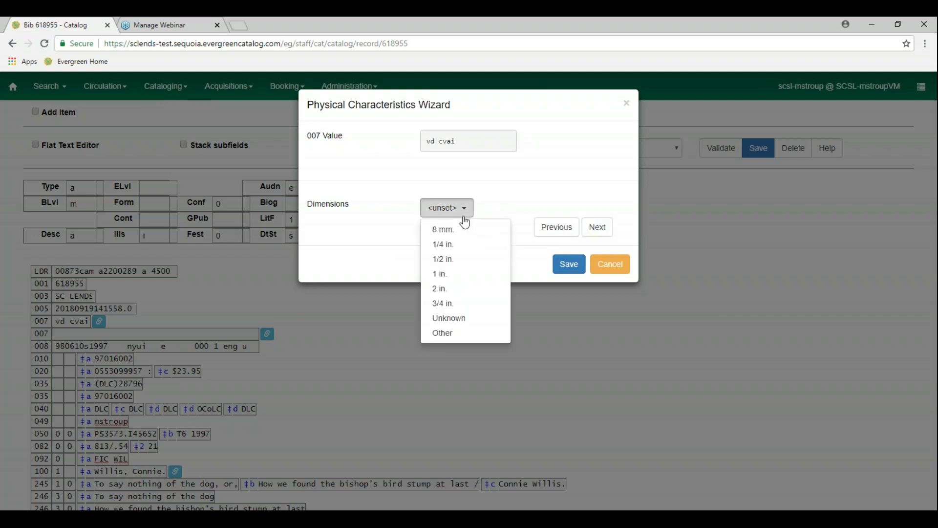
pyautogui.click(459, 333)
# Set the playback channel configuration to Multichannel, surround or quadraphonic
pyautogui.click(597, 233)
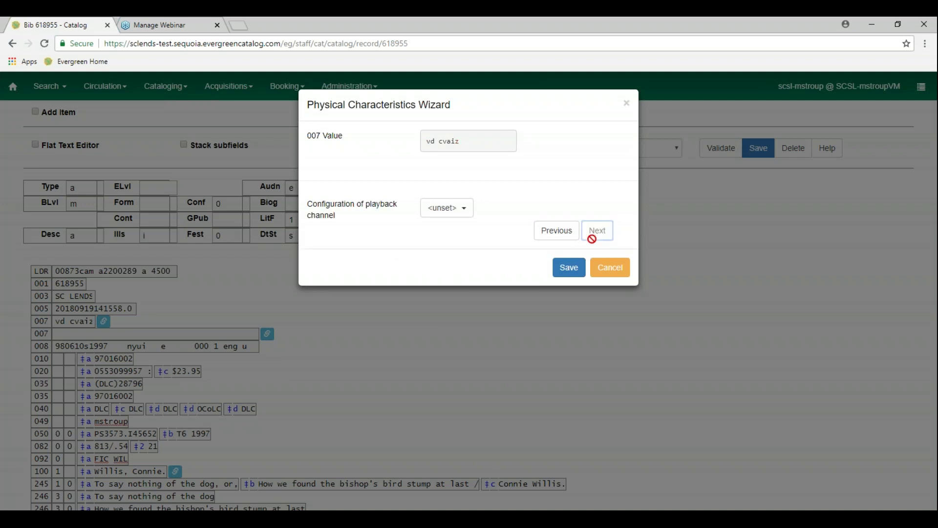
pyautogui.click(467, 211)
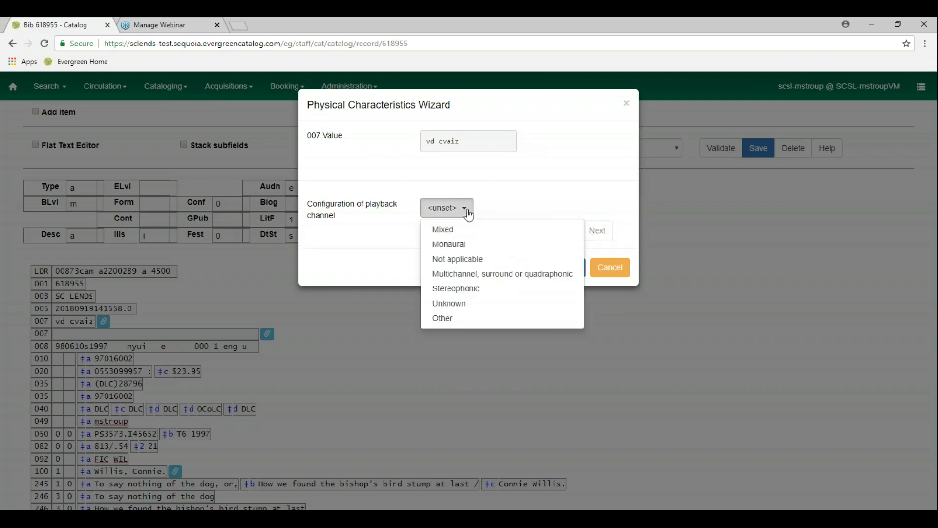
pyautogui.click(473, 290)
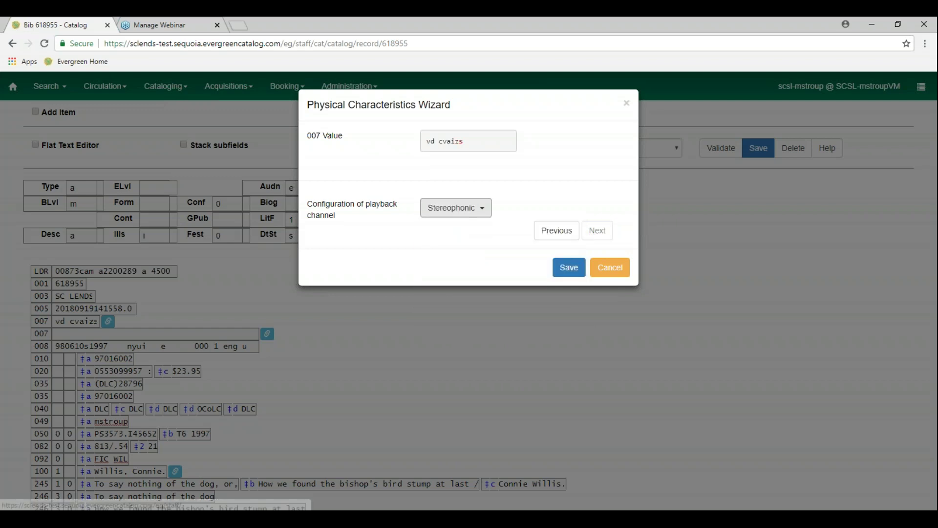
pyautogui.click(486, 207)
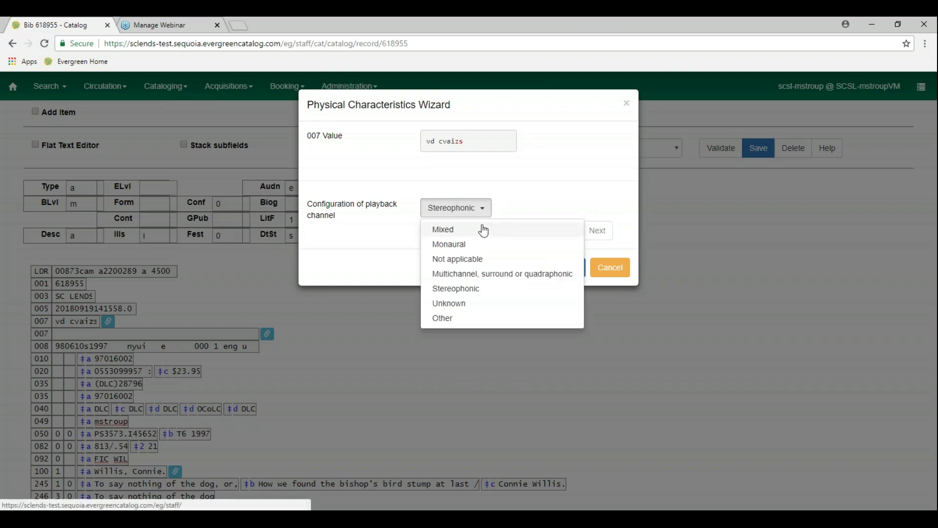
pyautogui.click(484, 229)
pyautogui.click(459, 208)
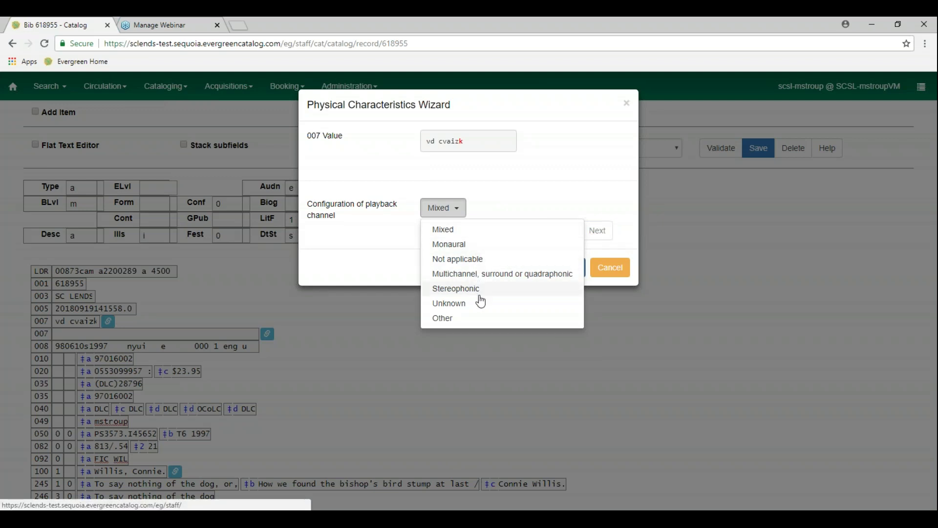
pyautogui.click(478, 318)
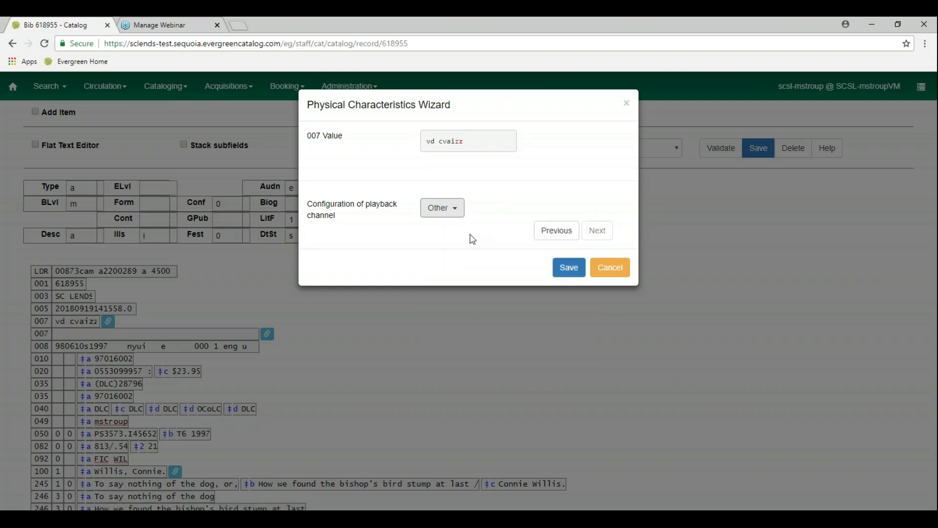
pyautogui.click(450, 208)
pyautogui.click(464, 304)
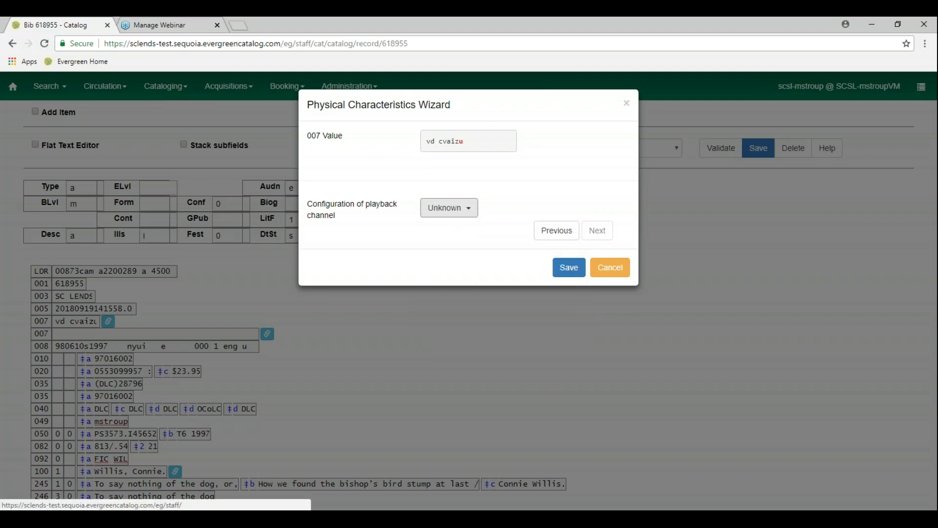
pyautogui.click(467, 209)
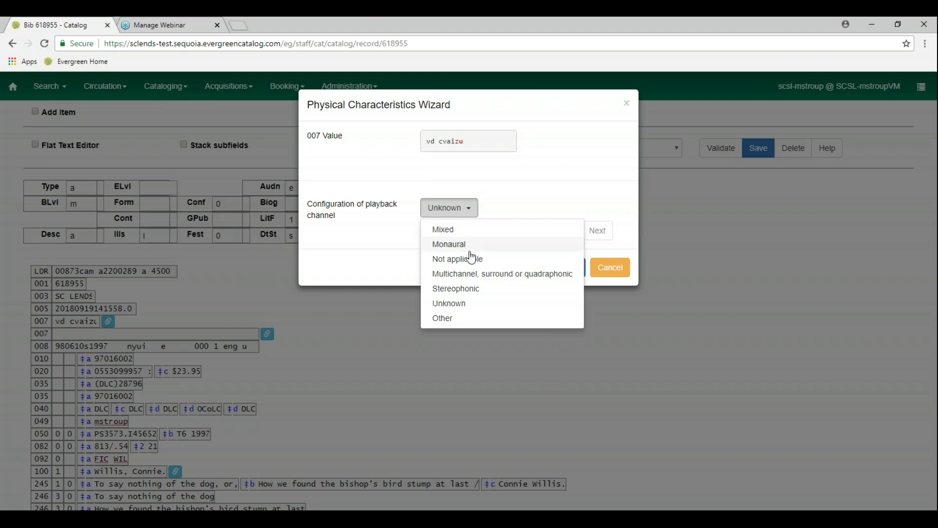
pyautogui.click(472, 230)
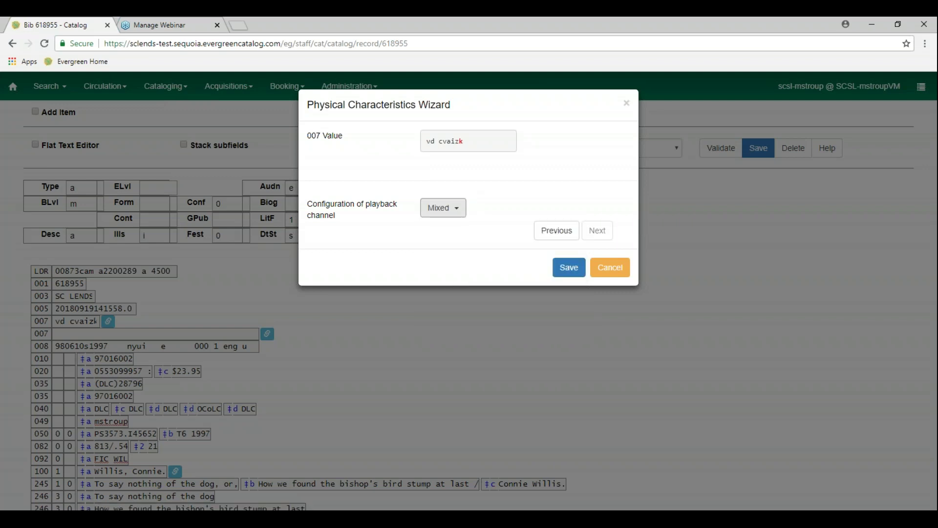
pyautogui.click(464, 214)
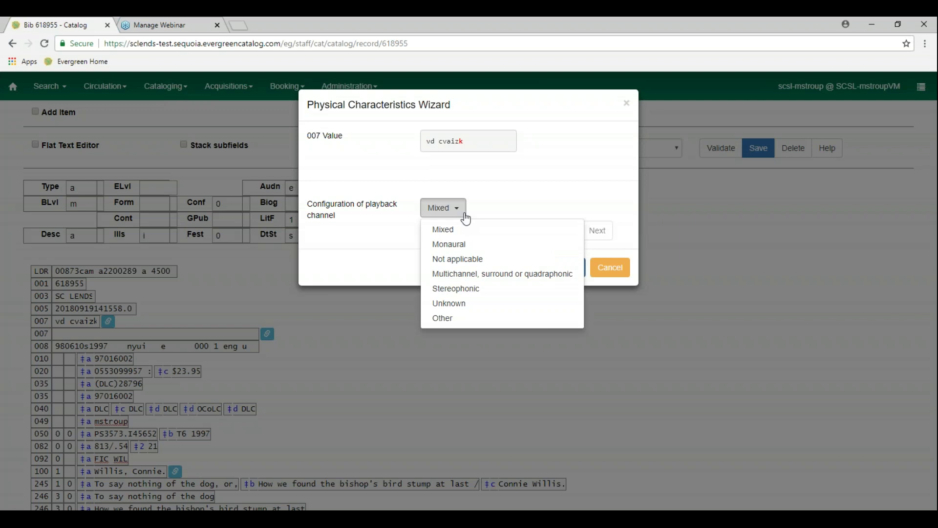
pyautogui.click(478, 273)
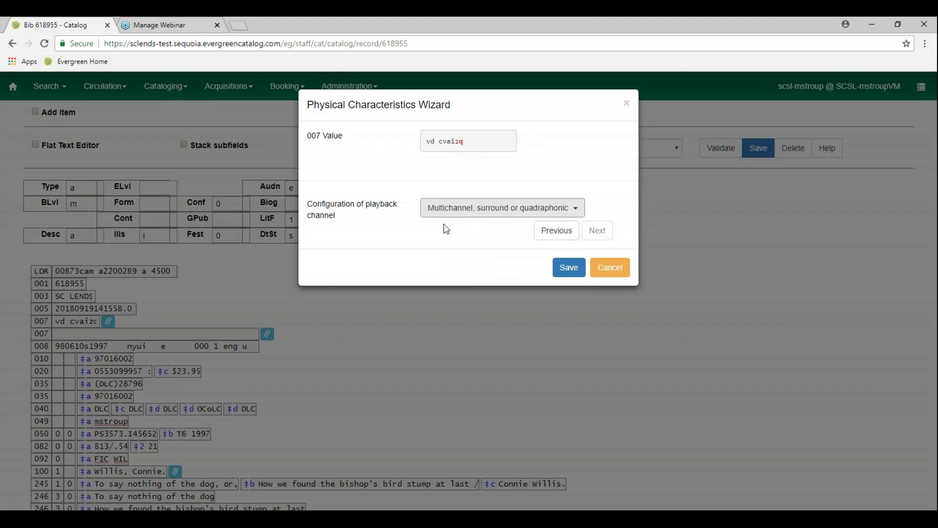
# Save the wizard's videodisc coding into the first 007 field, leaving the second 007 blank
pyautogui.click(565, 277)
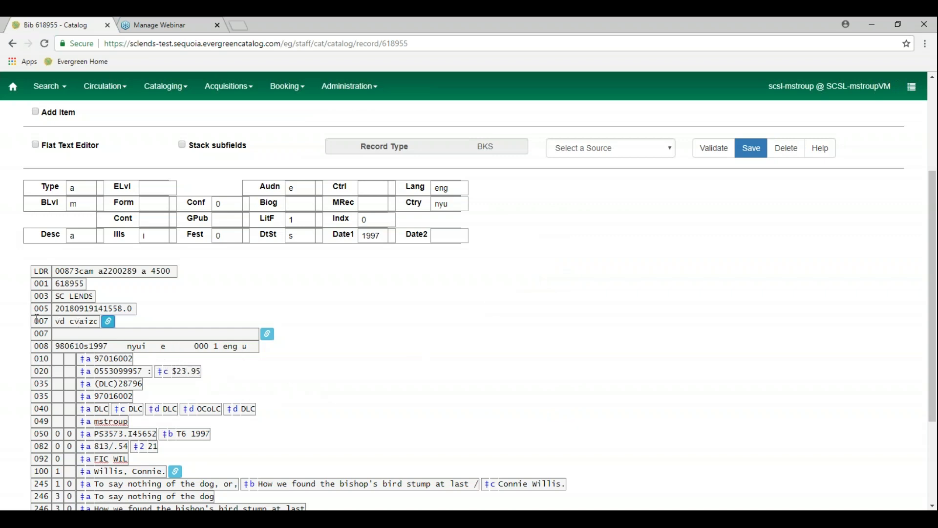
pyautogui.moveTo(57, 322); pyautogui.dragTo(97, 321)
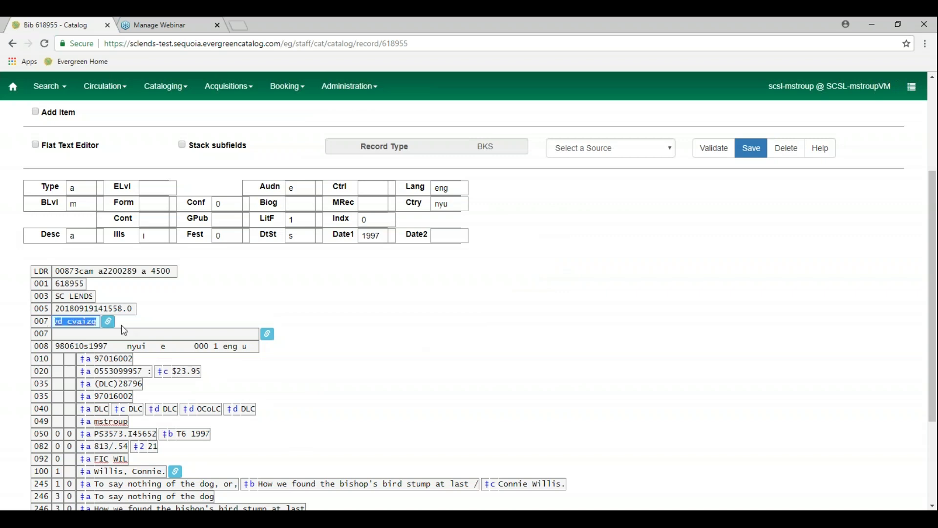
pyautogui.click(193, 336)
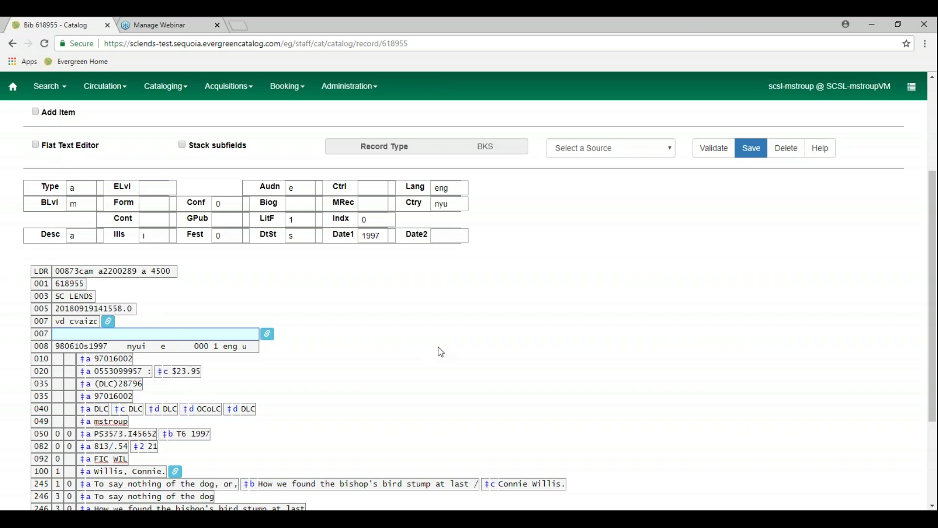
pyautogui.scroll(3, 441, 352)
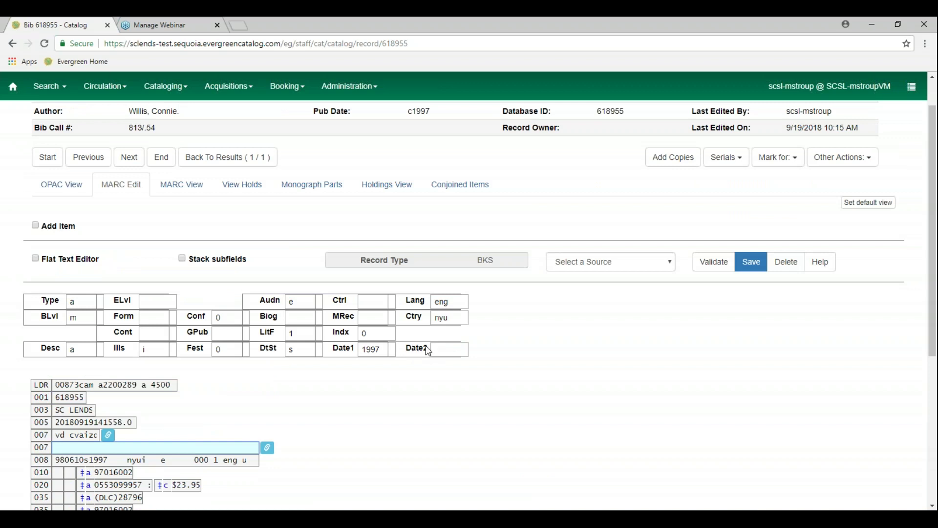
pyautogui.scroll(1, 482, 351)
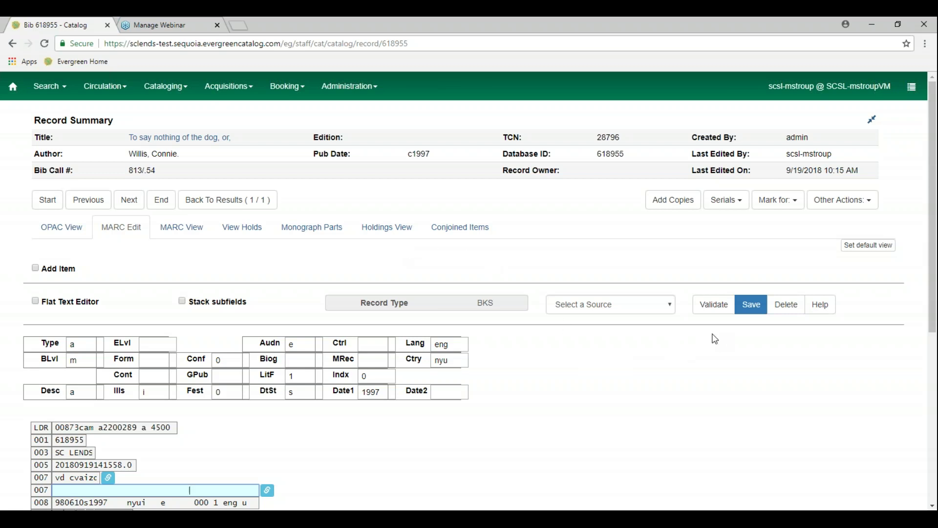
# Review the MARC editor's keyboard shortcut help, then save record 618955 (last edited 10:24 AM)
pyautogui.click(825, 313)
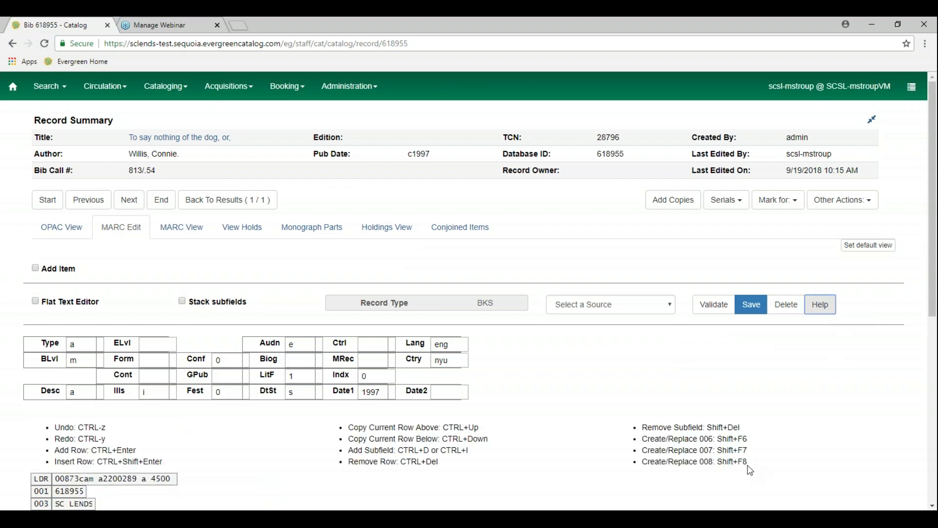
pyautogui.scroll(-2, 748, 461)
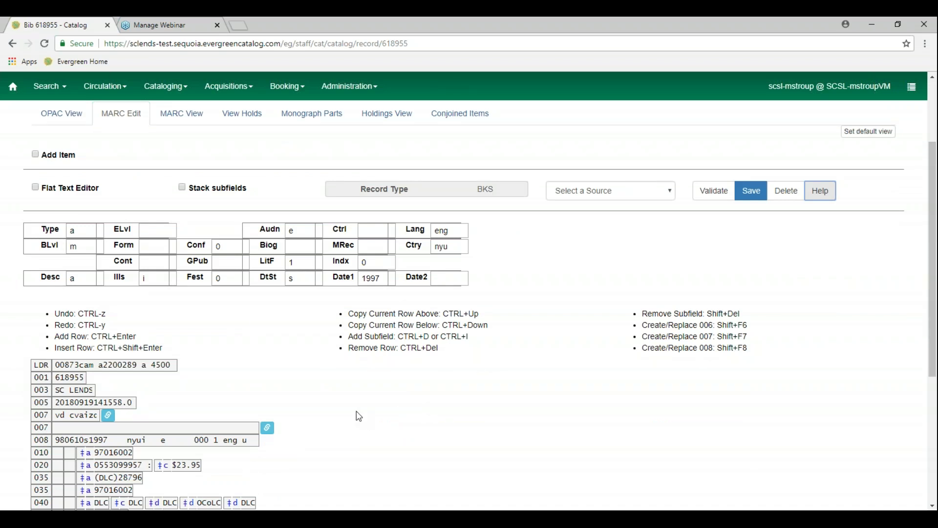
pyautogui.moveTo(439, 349); pyautogui.dragTo(401, 347)
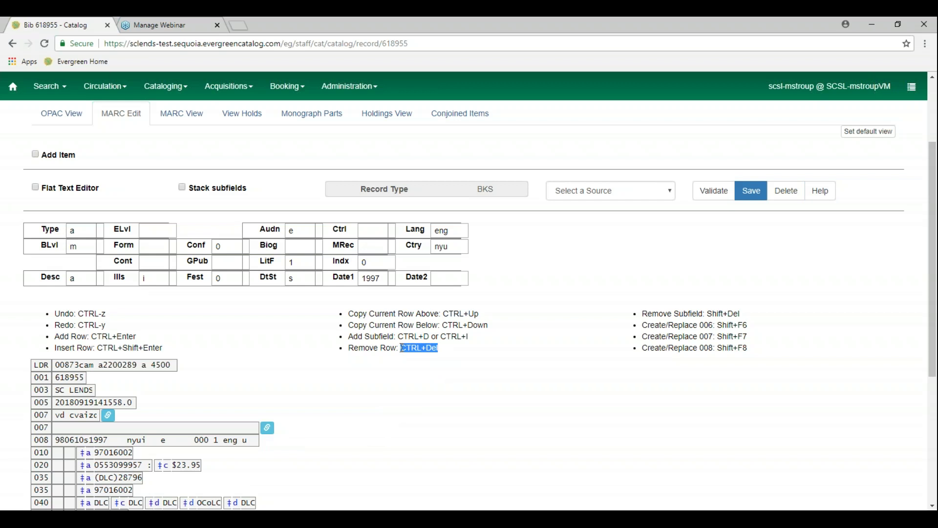
pyautogui.click(470, 364)
pyautogui.scroll(-1, 473, 395)
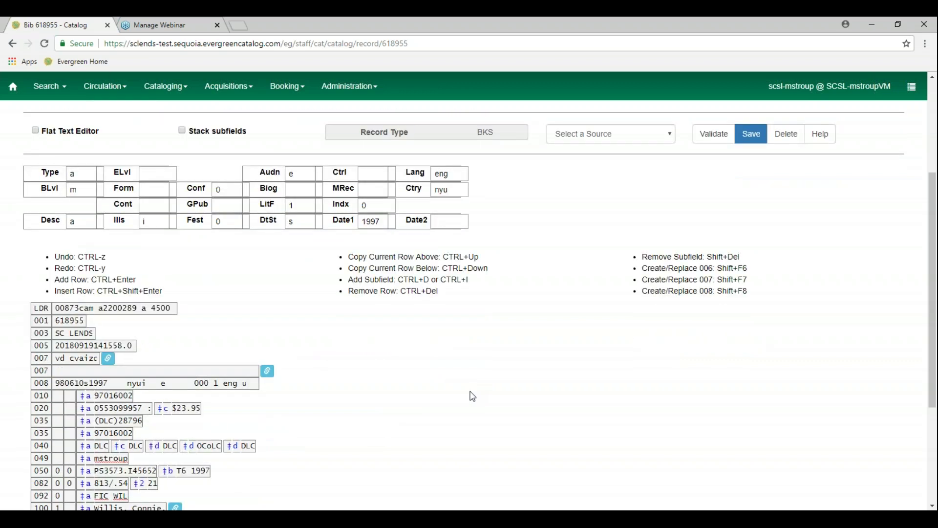
pyautogui.scroll(-2, 472, 397)
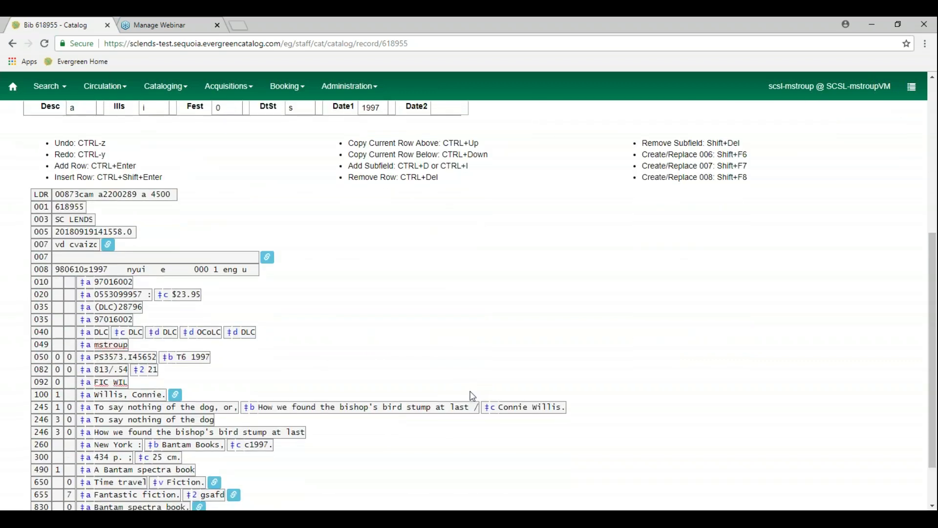
pyautogui.scroll(-1, 472, 396)
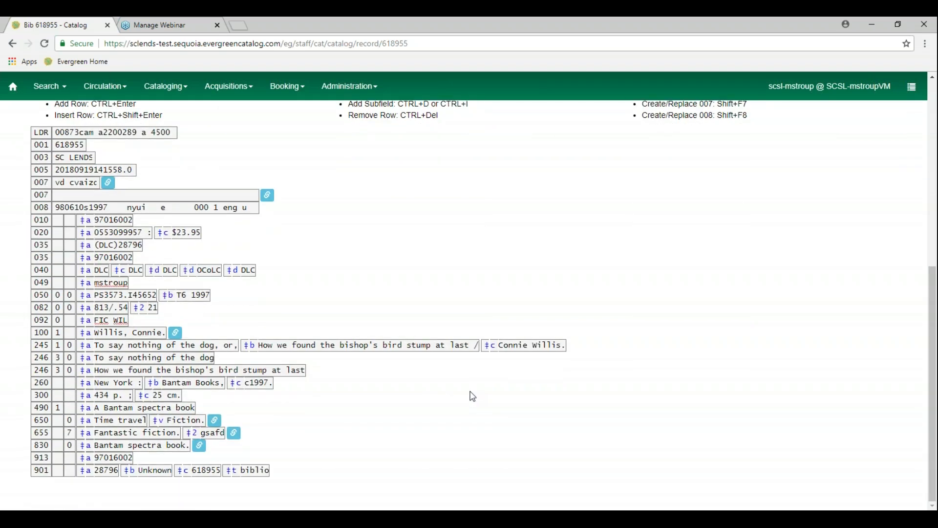
pyautogui.scroll(6, 472, 396)
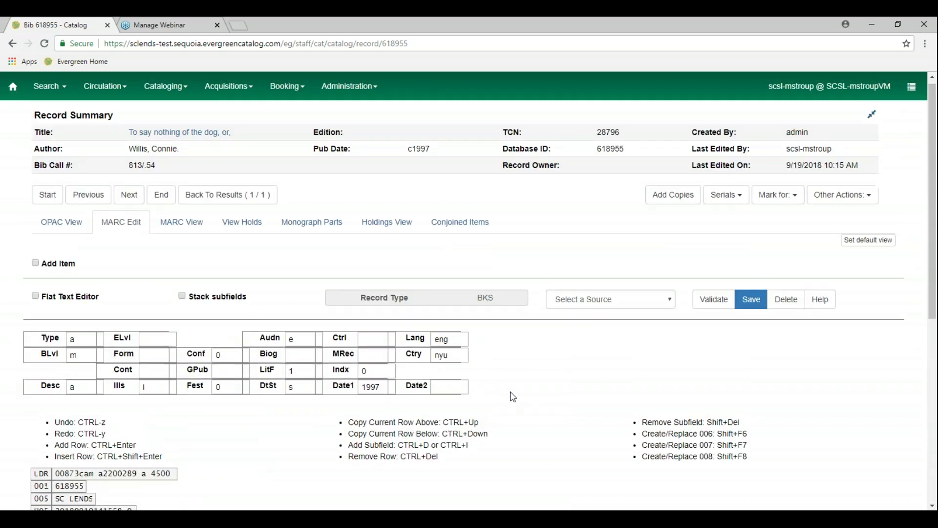
pyautogui.click(752, 303)
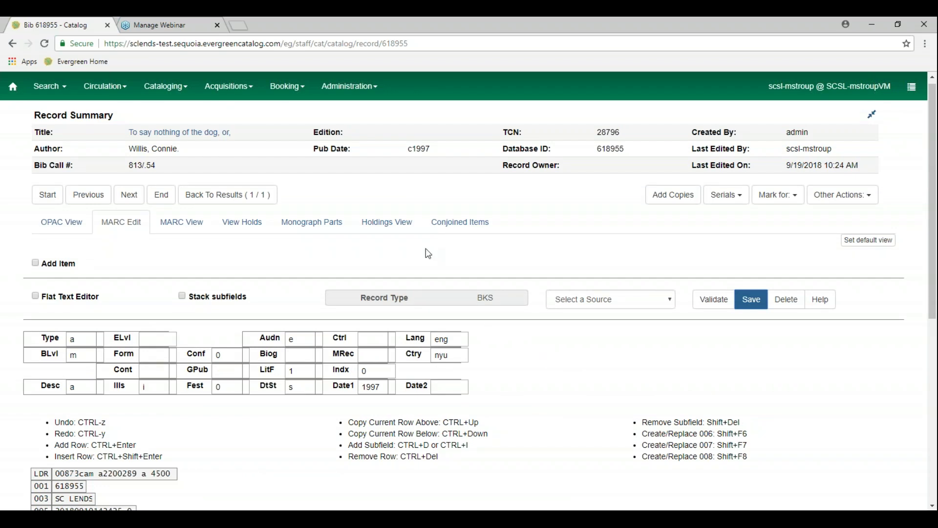
# In Holdings View, show holdings at or below SCSL, leaving the one F WILL copy
pyautogui.click(398, 228)
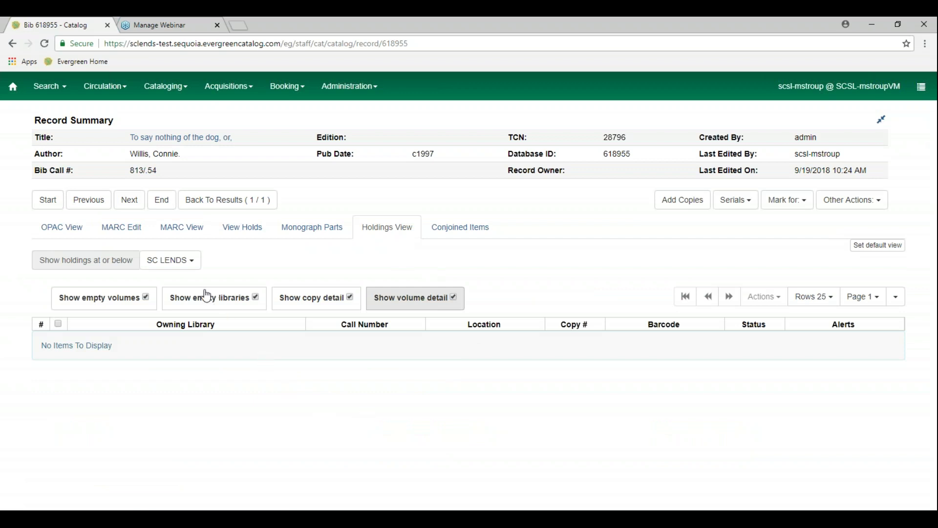
pyautogui.click(193, 262)
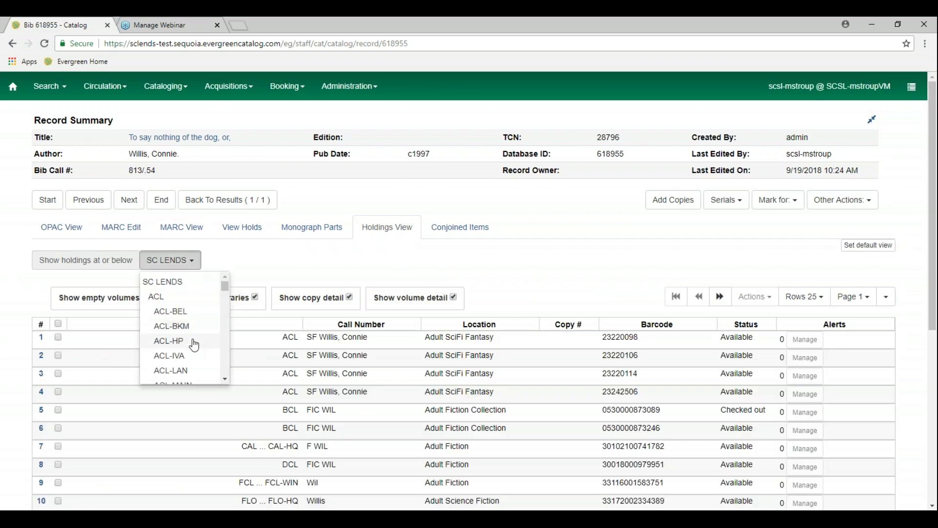
pyautogui.scroll(-3, 194, 348)
pyautogui.scroll(-12, 194, 348)
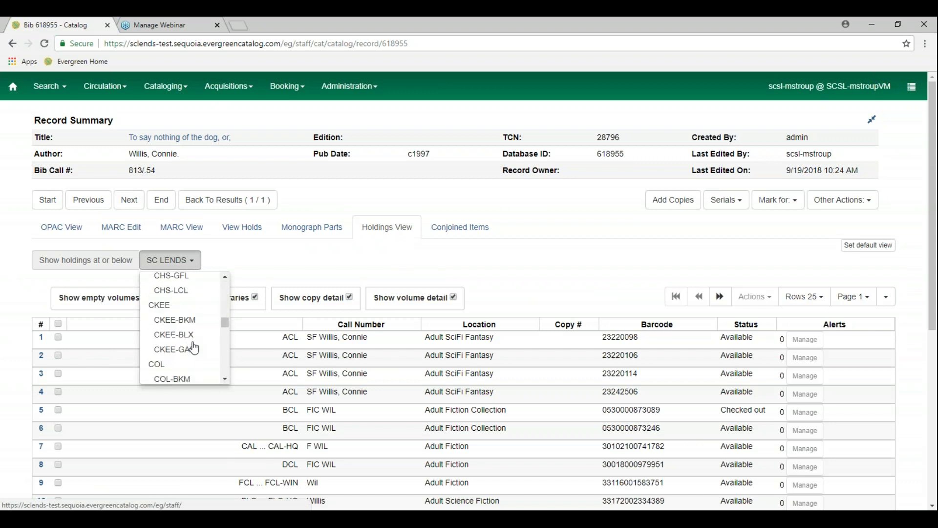
pyautogui.scroll(-6, 194, 348)
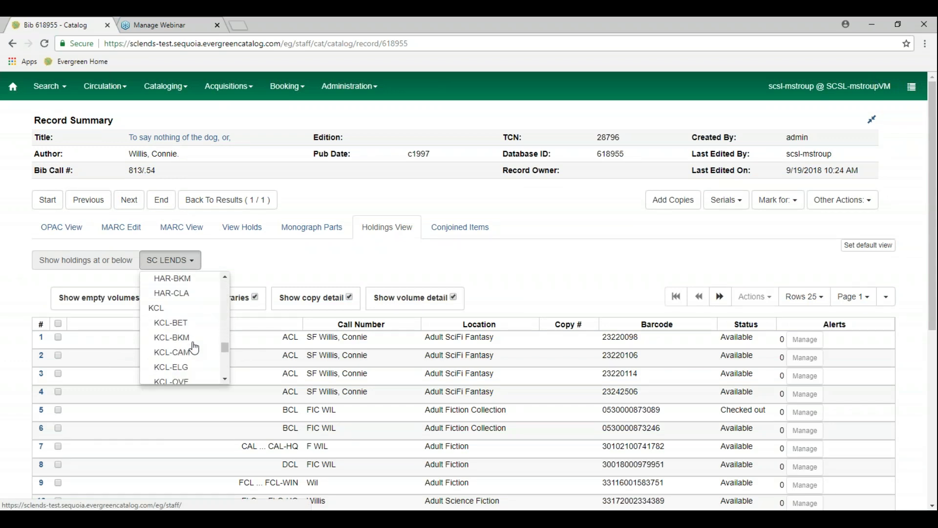
pyautogui.scroll(-2, 194, 348)
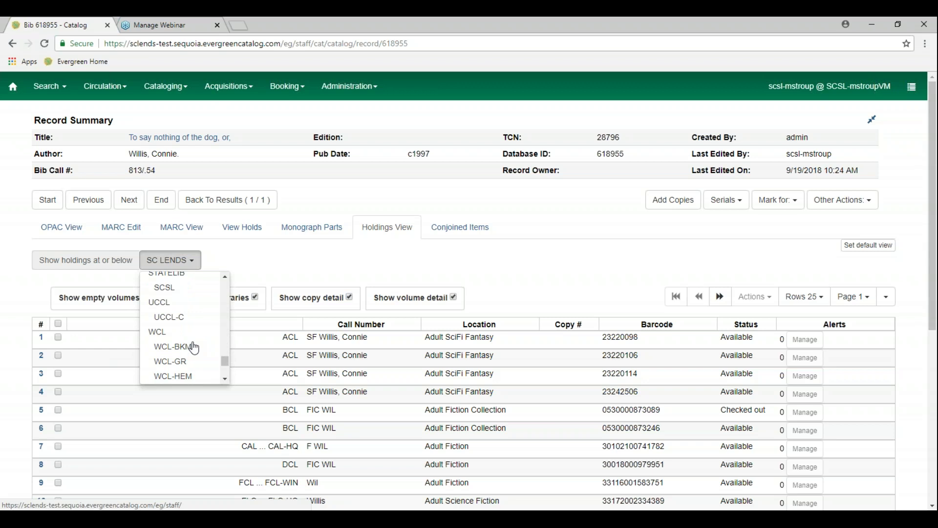
pyautogui.click(187, 292)
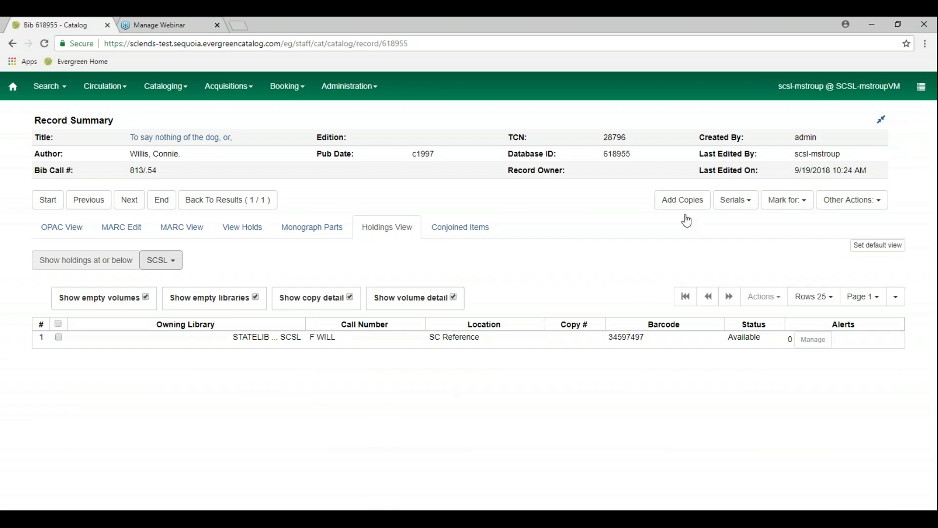
# Add copies, bringing up the Volume/Copy Editor with an SCSL volume at call number 813/.54
pyautogui.click(682, 201)
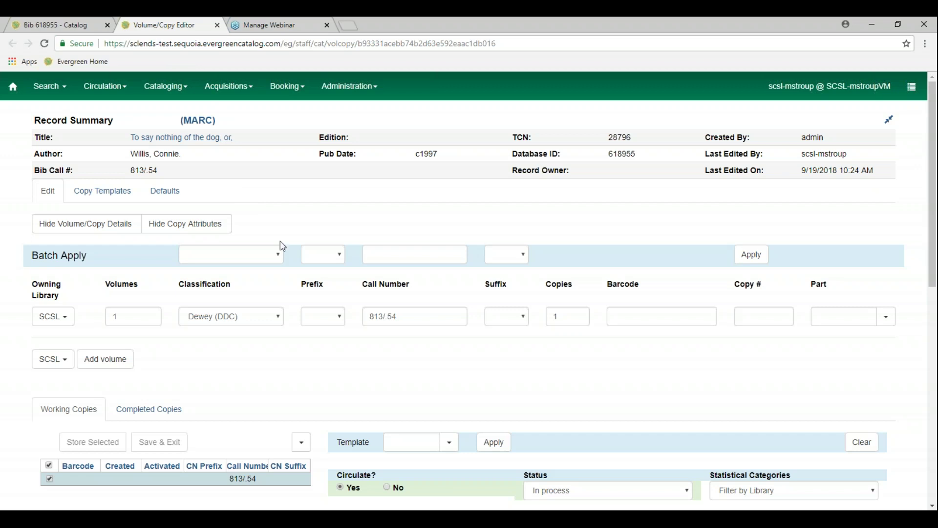
pyautogui.scroll(-1, 275, 364)
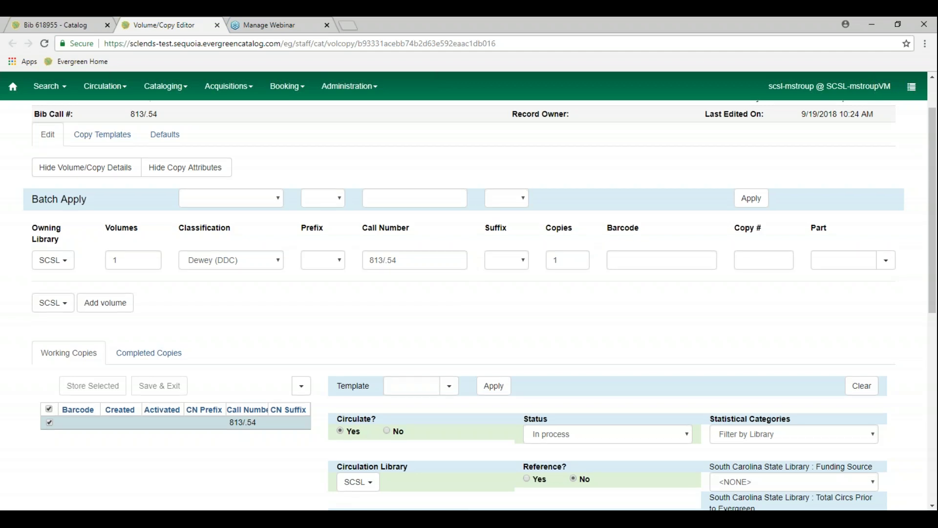
pyautogui.scroll(2, 465, 303)
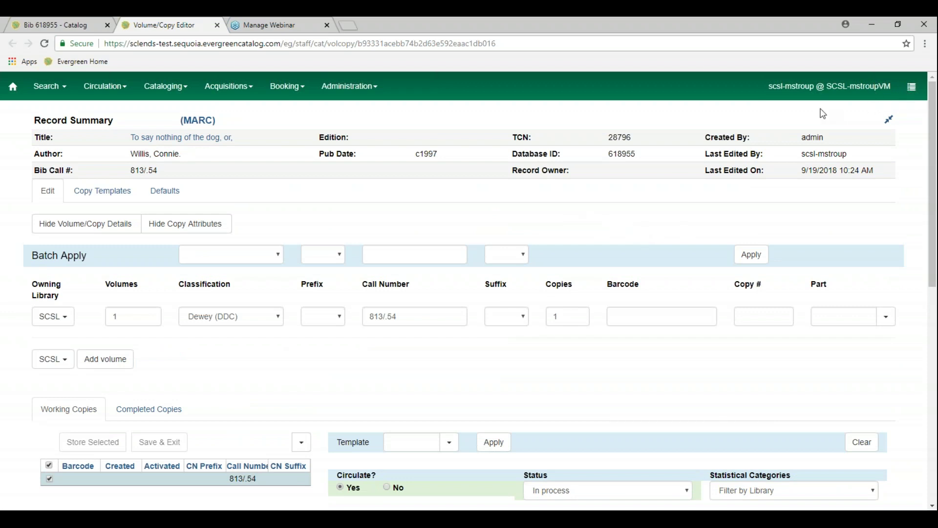
# Duplicate the Volume/Copy Editor tab, then head to Administration > Workstation settings
pyautogui.click(369, 93)
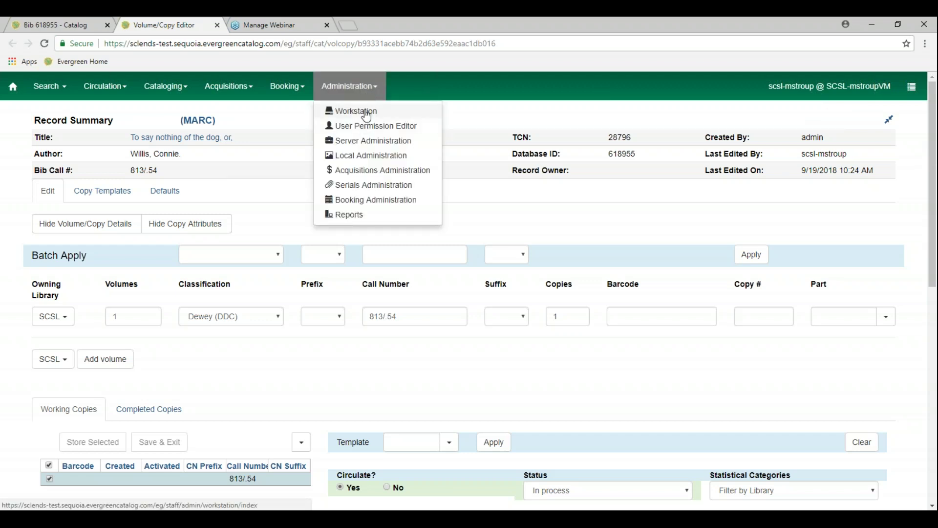
pyautogui.click(425, 93)
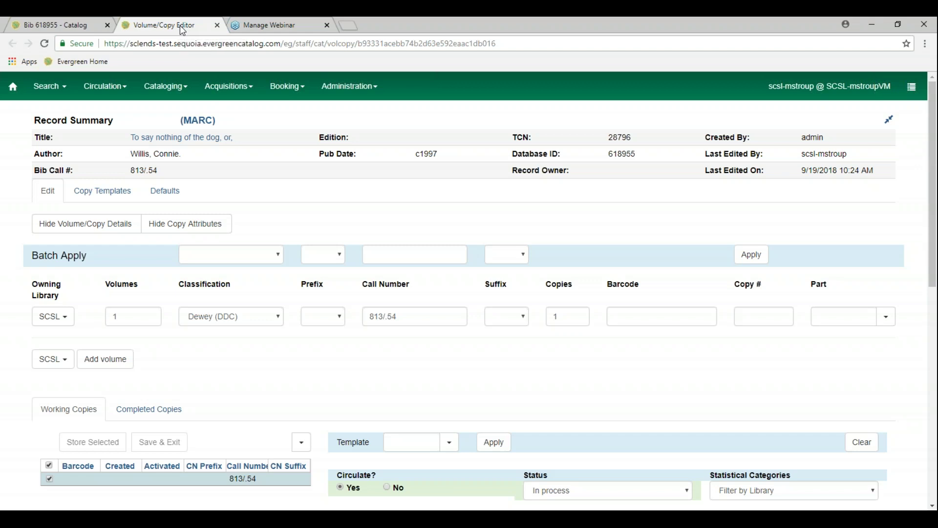
pyautogui.rightClick(182, 31)
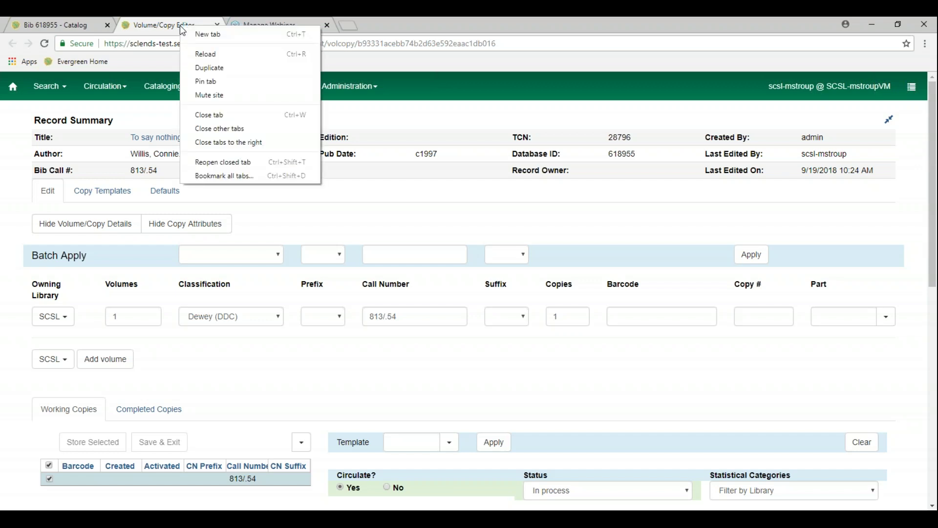
pyautogui.click(232, 69)
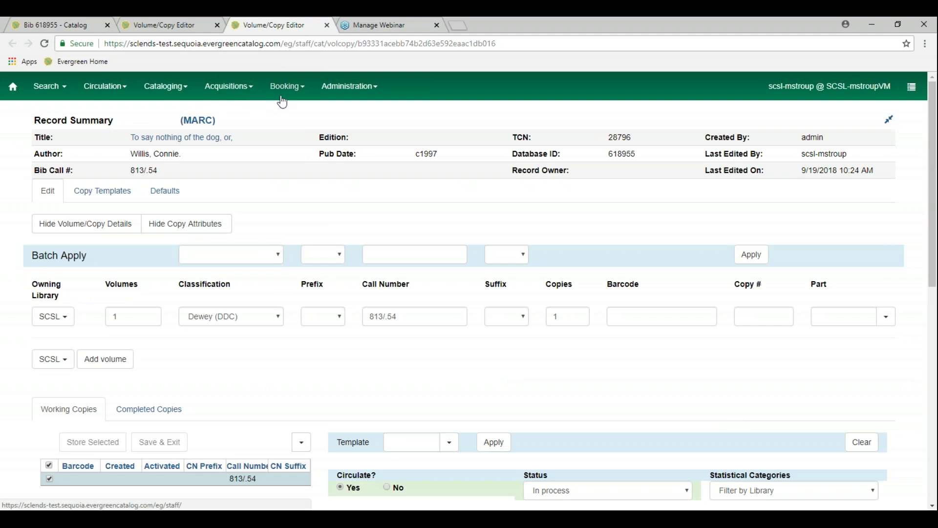
pyautogui.click(348, 96)
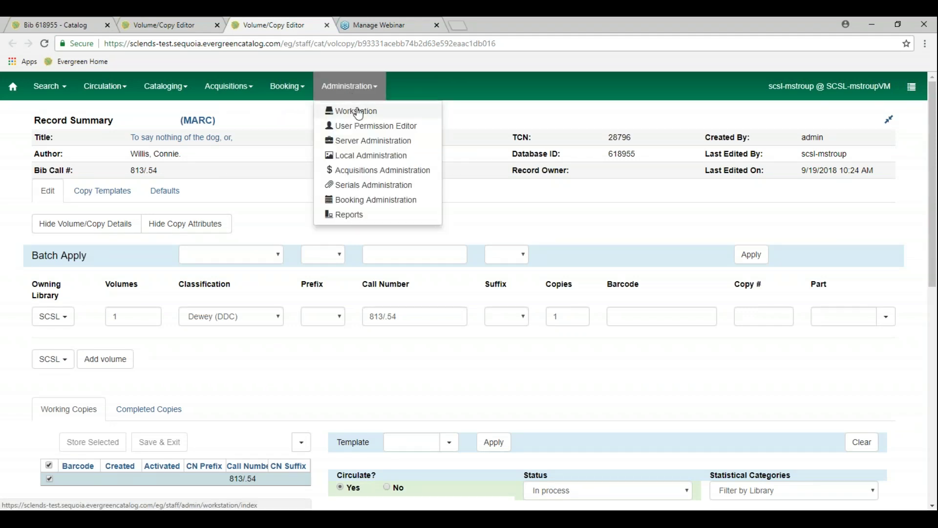
pyautogui.click(359, 113)
# Confirm leaving the editor and set the workstation's Preferred Library to SCSL
pyautogui.click(521, 112)
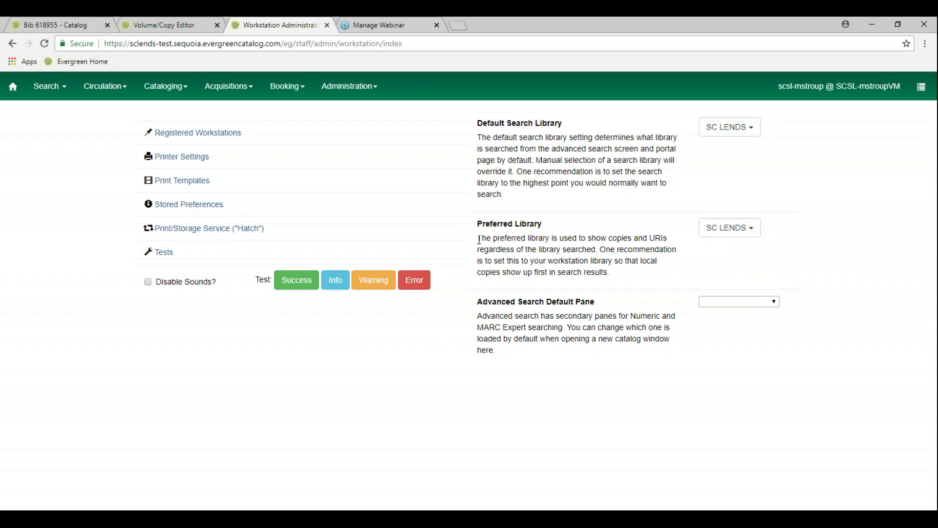
pyautogui.moveTo(479, 239); pyautogui.dragTo(626, 274)
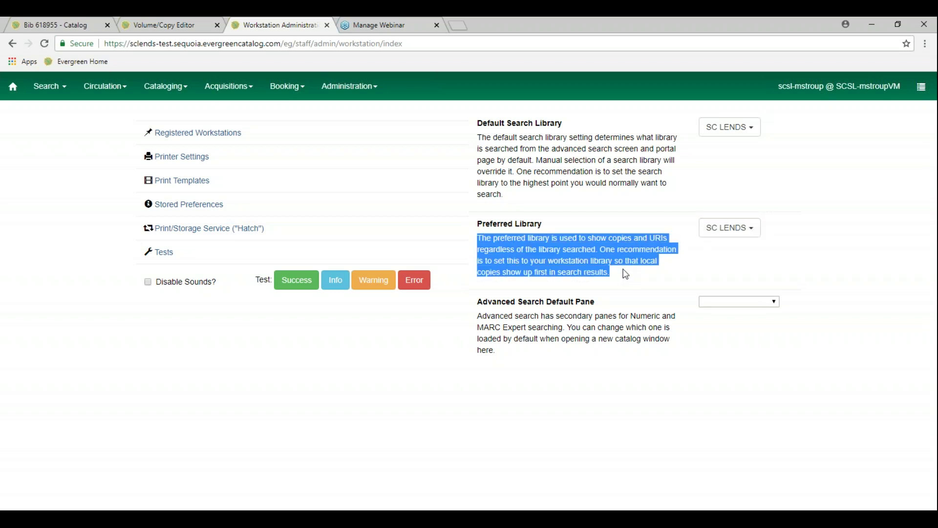
pyautogui.click(788, 227)
pyautogui.click(747, 230)
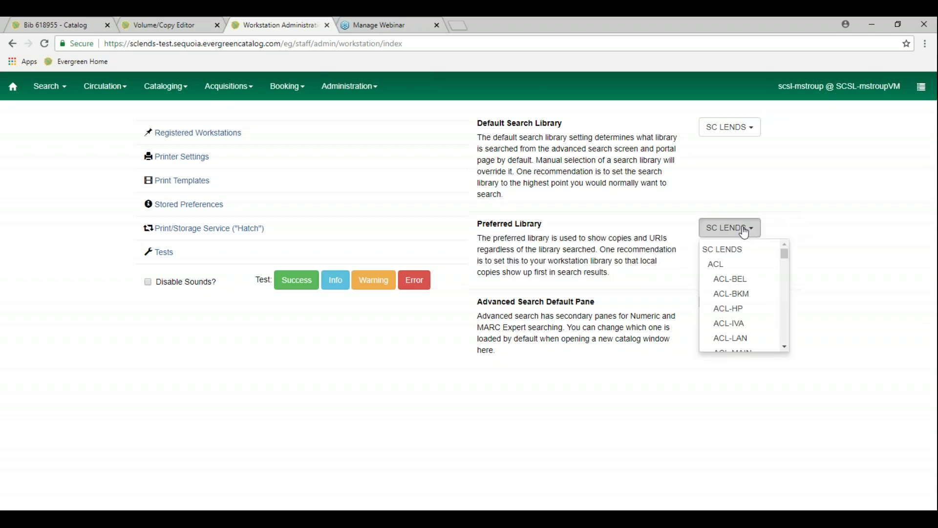
pyautogui.scroll(-3, 748, 330)
pyautogui.scroll(-8, 750, 333)
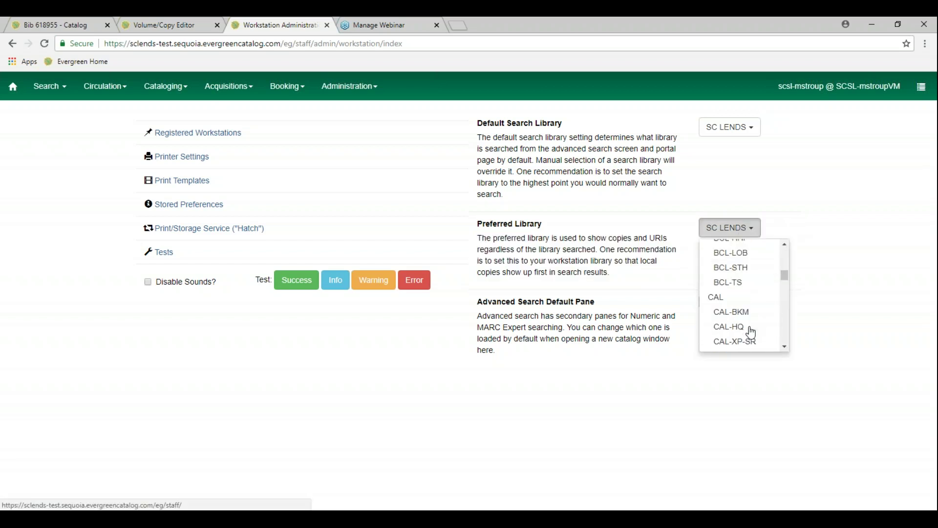
pyautogui.scroll(-1, 751, 332)
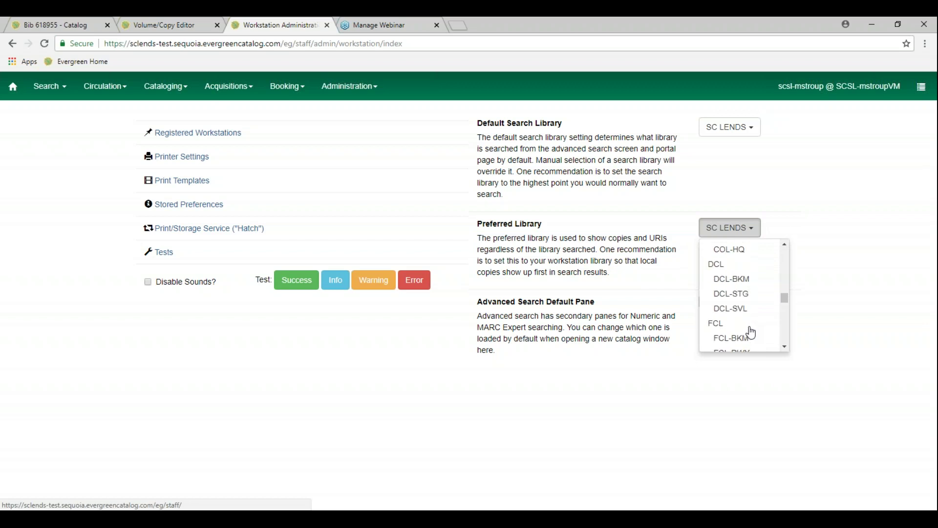
pyautogui.scroll(-10, 751, 333)
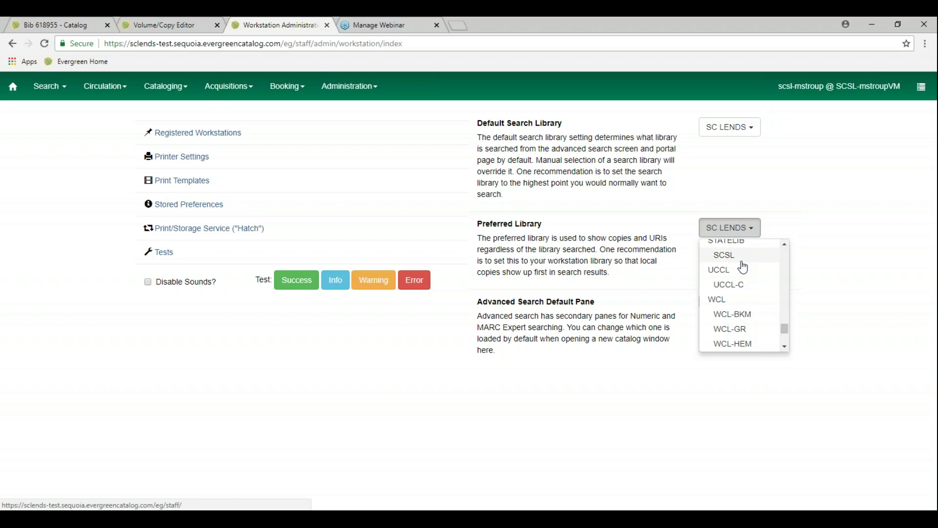
pyautogui.click(738, 259)
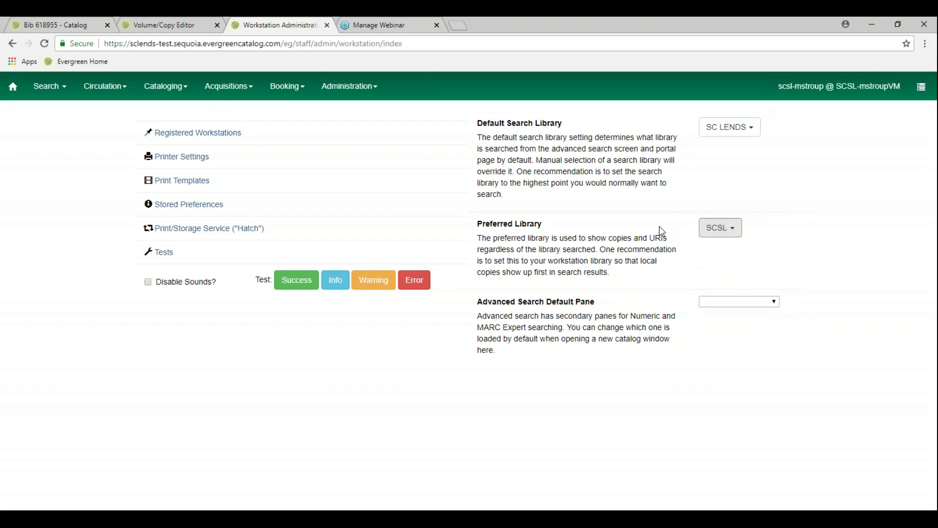
# Point out the Default Search Library (kept at SC LENDS) and the Preferred Library explanation
pyautogui.moveTo(478, 123); pyautogui.dragTo(639, 126)
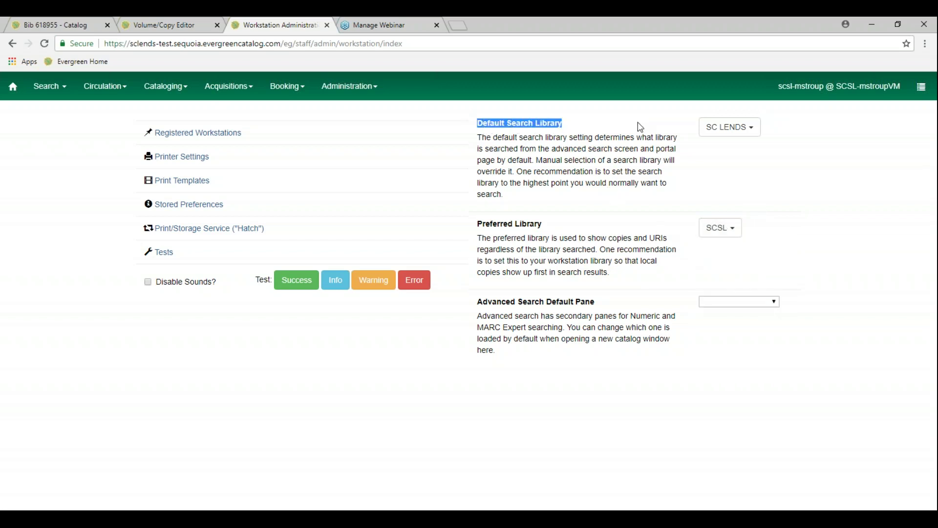
pyautogui.click(792, 132)
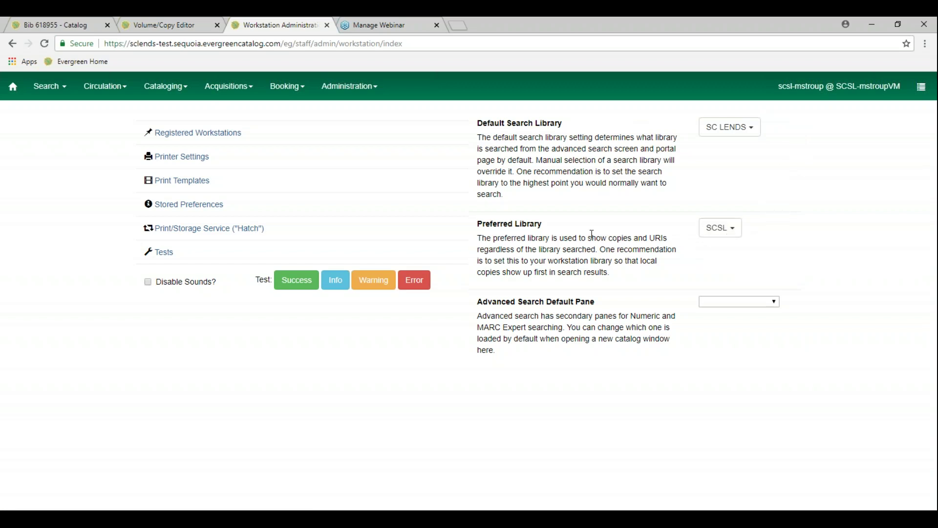
pyautogui.moveTo(587, 236); pyautogui.dragTo(635, 239)
pyautogui.moveTo(553, 256); pyautogui.dragTo(547, 249)
pyautogui.click(480, 252)
pyautogui.click(327, 27)
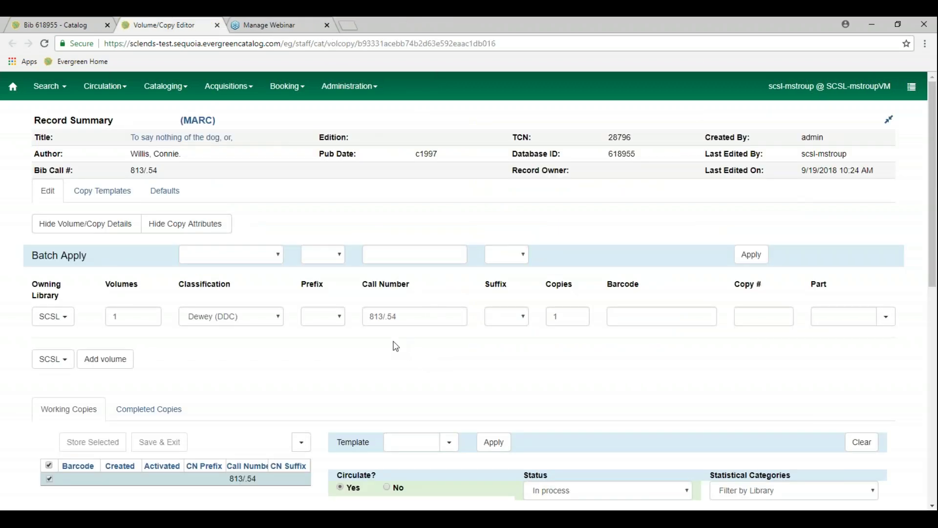
pyautogui.scroll(-1, 396, 346)
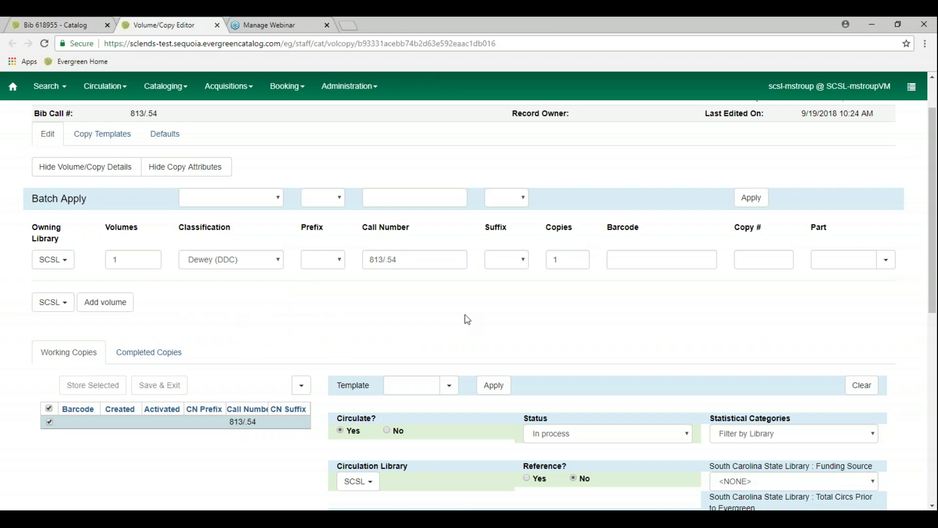
pyautogui.scroll(-1, 466, 318)
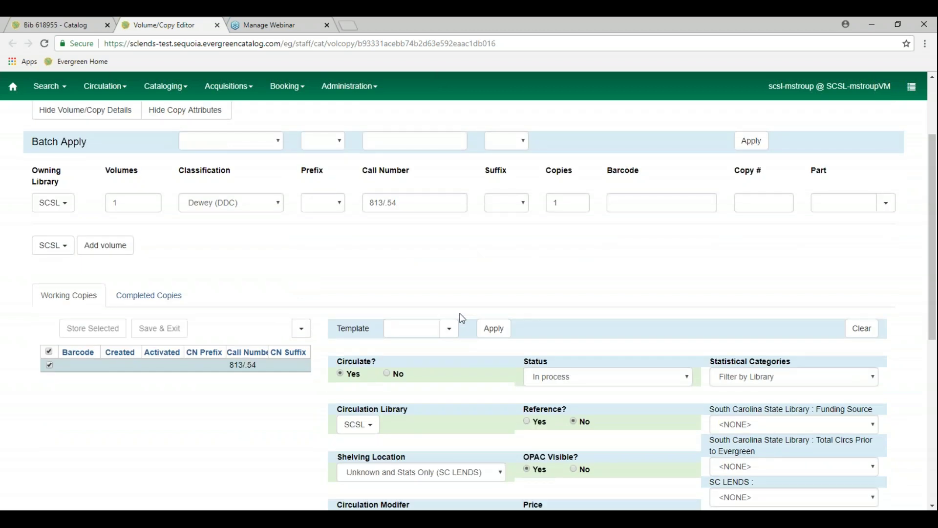
pyautogui.scroll(1, 465, 320)
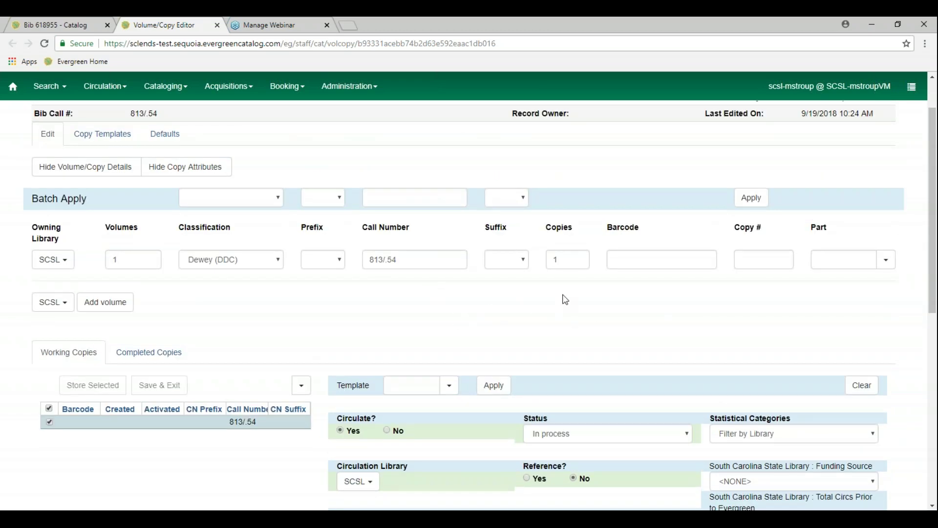
pyautogui.click(65, 265)
pyautogui.scroll(1, 90, 337)
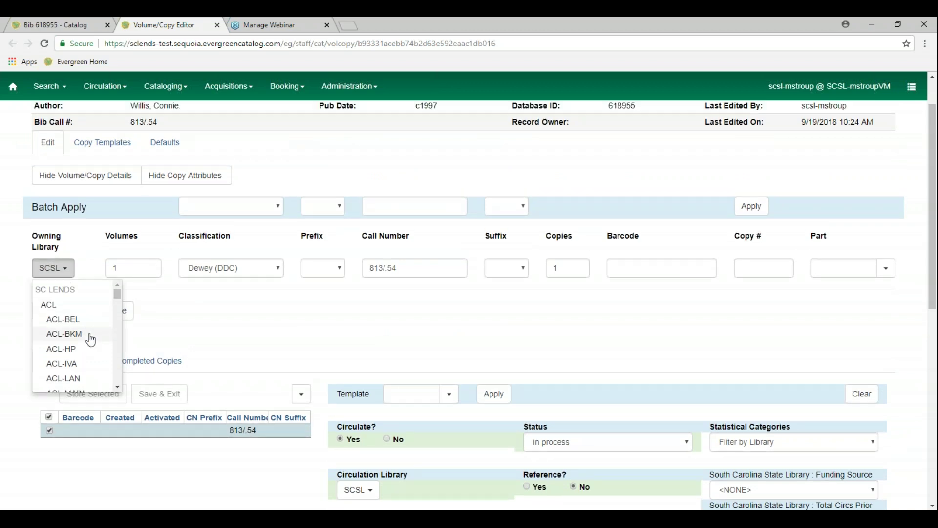
pyautogui.scroll(-2, 90, 338)
pyautogui.scroll(-3, 95, 280)
pyautogui.scroll(1, 95, 282)
pyautogui.moveTo(119, 175); pyautogui.dragTo(111, 247)
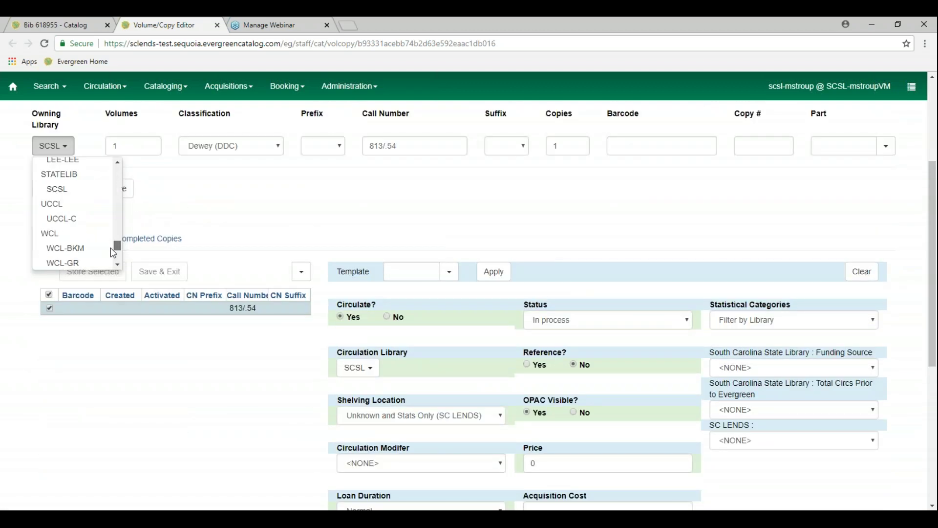
pyautogui.click(71, 189)
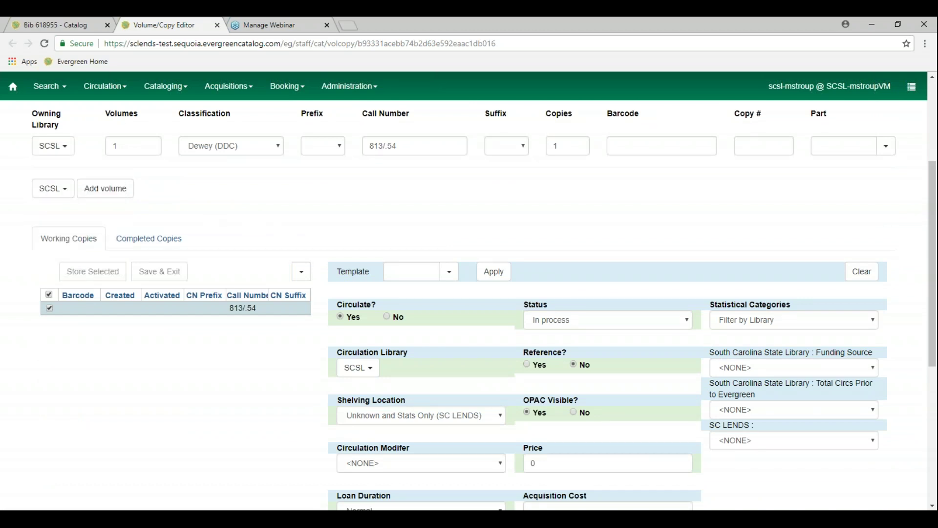
pyautogui.scroll(1, 282, 237)
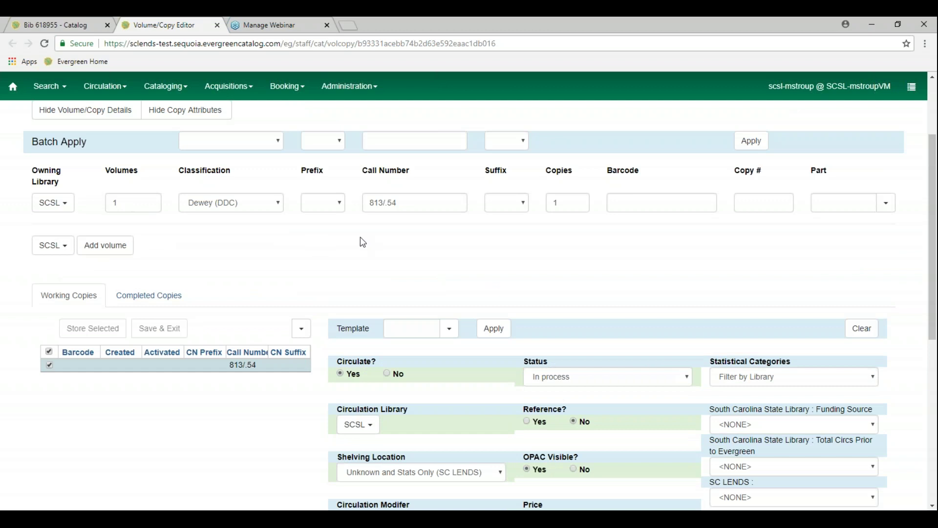
# Replace the volume's call number with F WIL
pyautogui.click(410, 207)
pyautogui.hotkey('ctrl', 'a')
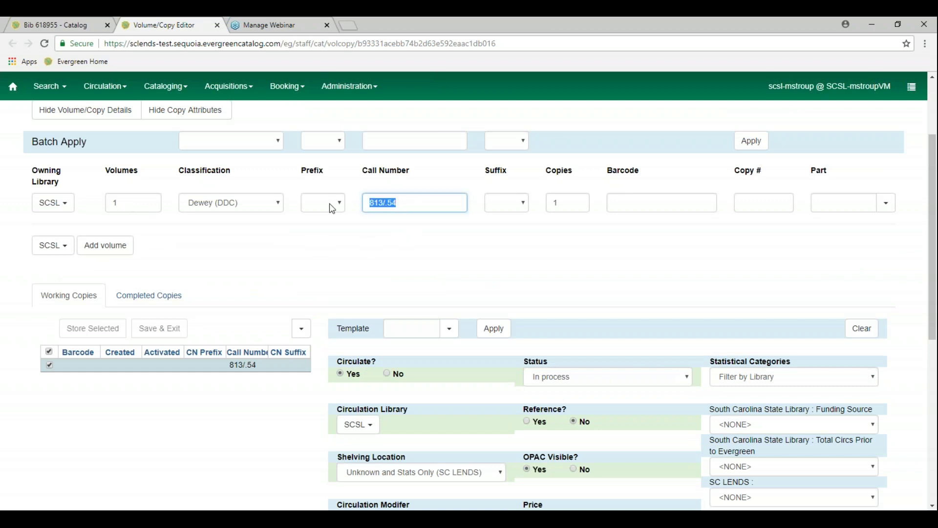
pyautogui.write('F WIL')
pyautogui.click(626, 209)
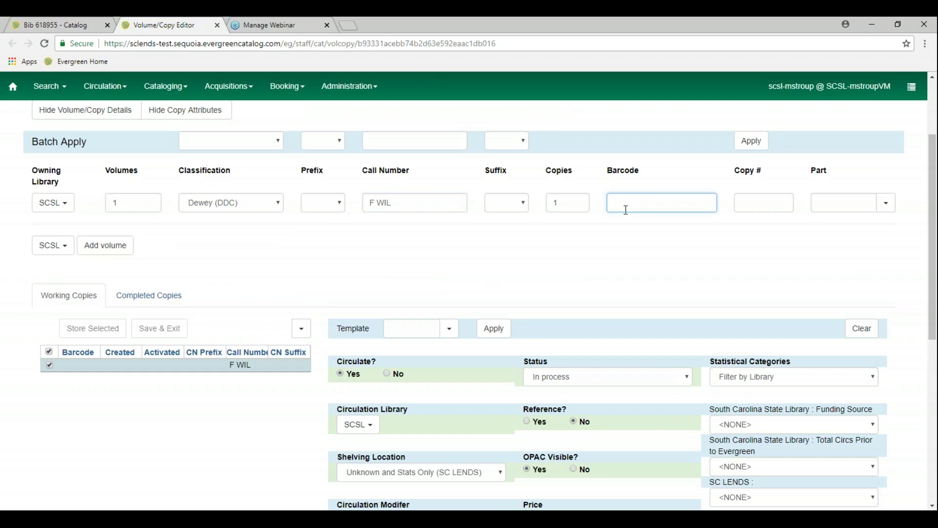
pyautogui.write('0010103705884')
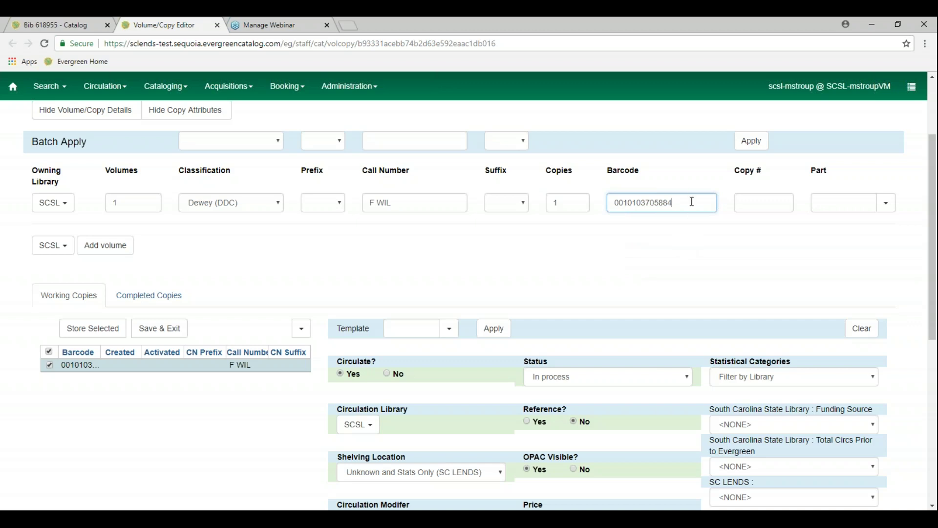
pyautogui.doubleClick(657, 202)
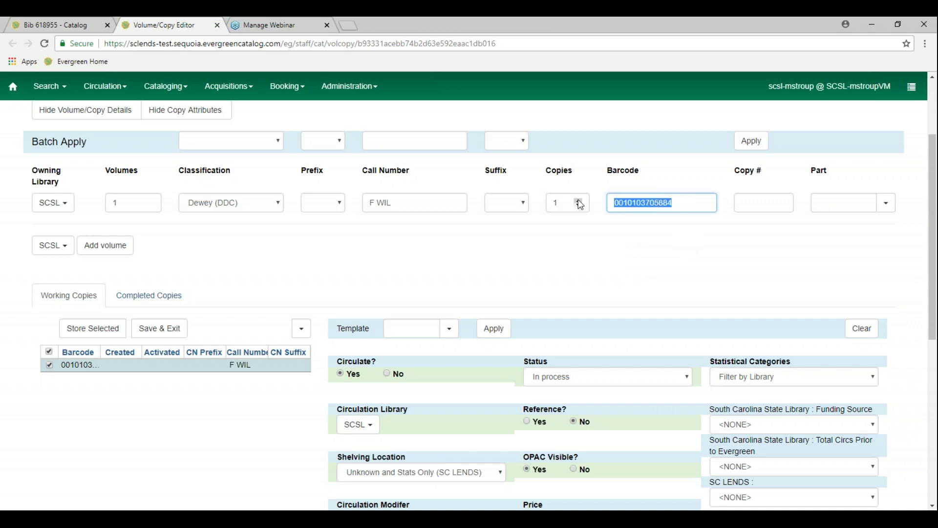
pyautogui.write('123')
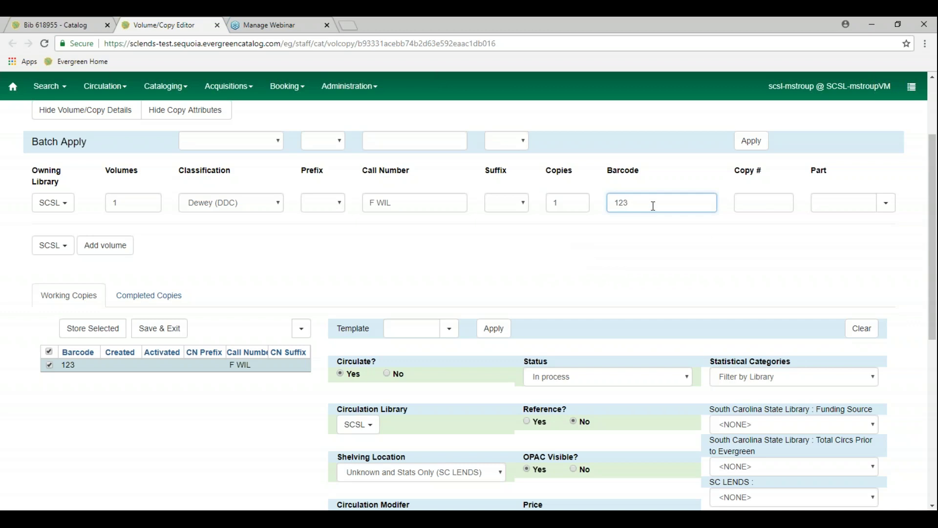
pyautogui.write('45')
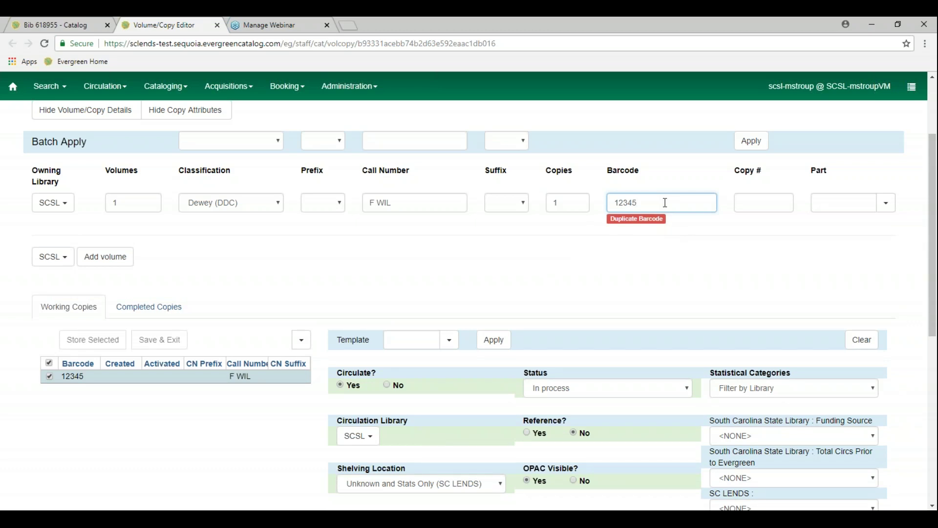
pyautogui.moveTo(635, 202); pyautogui.dragTo(581, 206)
pyautogui.write('0010103705884')
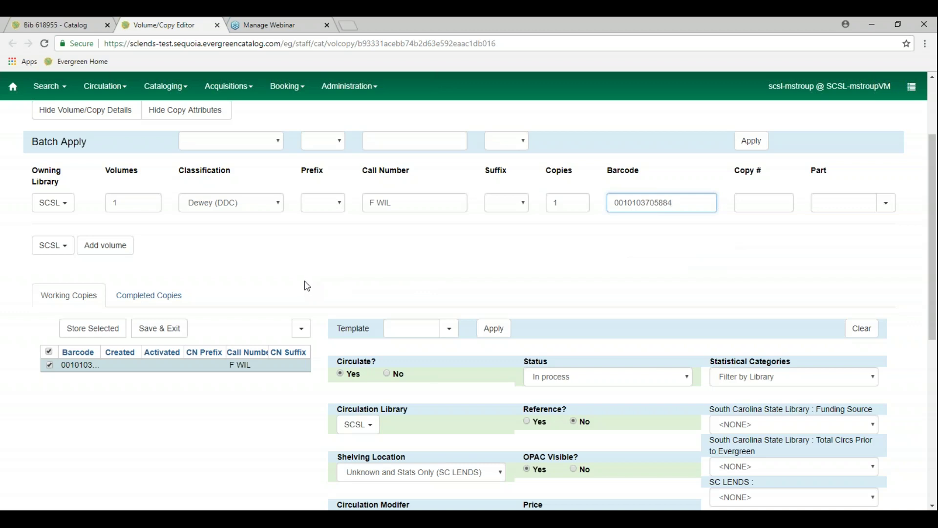
# Apply the 'general book' copy template to the new copy
pyautogui.scroll(-1, 285, 329)
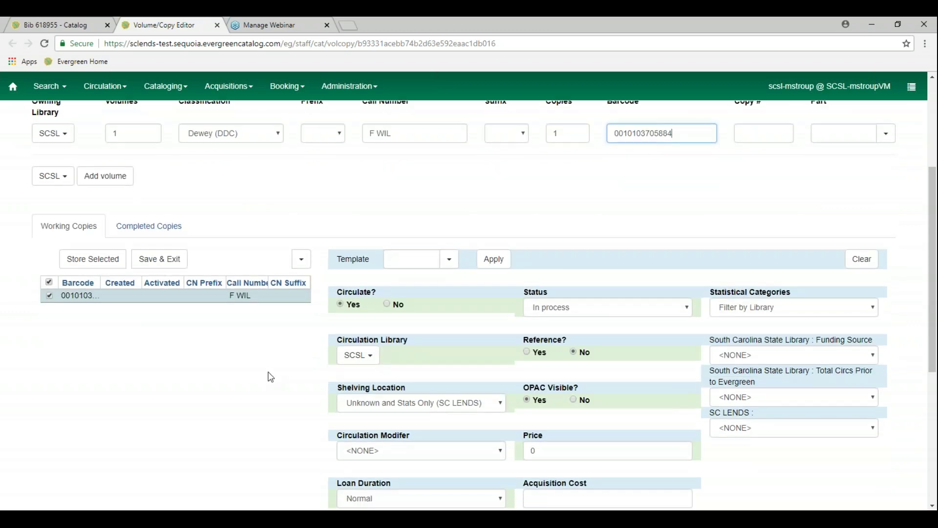
pyautogui.scroll(-1, 268, 377)
pyautogui.scroll(-1, 270, 376)
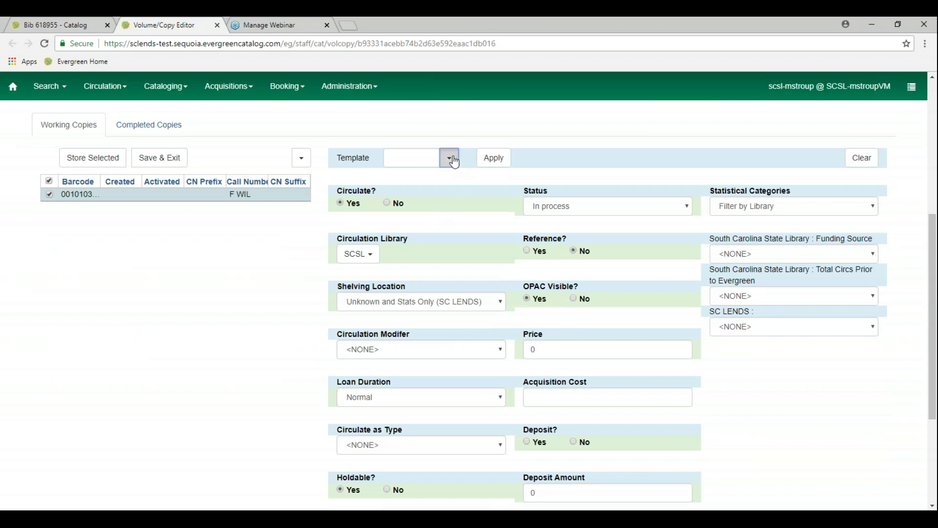
pyautogui.click(450, 158)
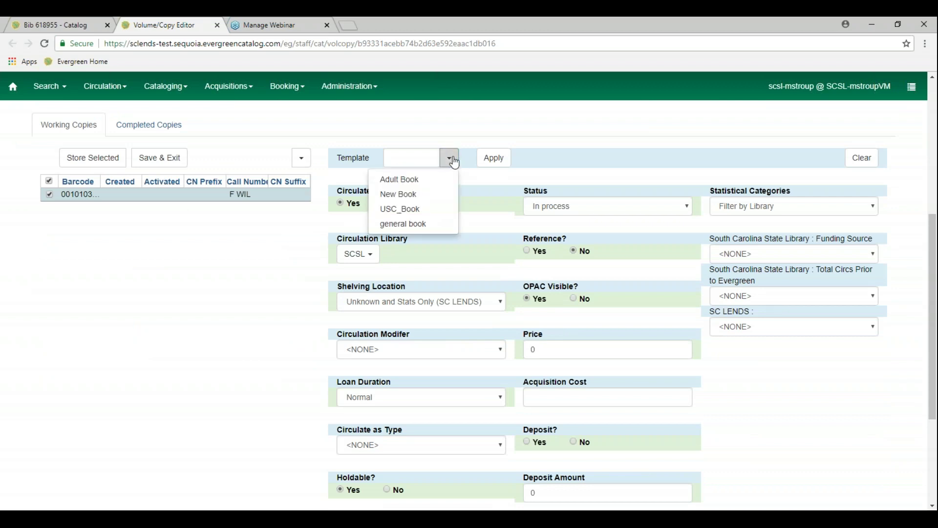
pyautogui.click(419, 225)
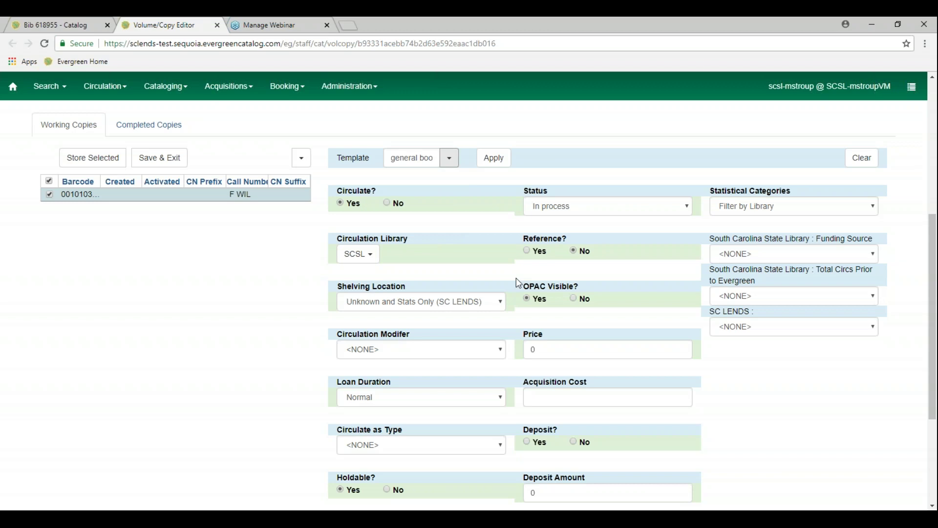
pyautogui.click(495, 158)
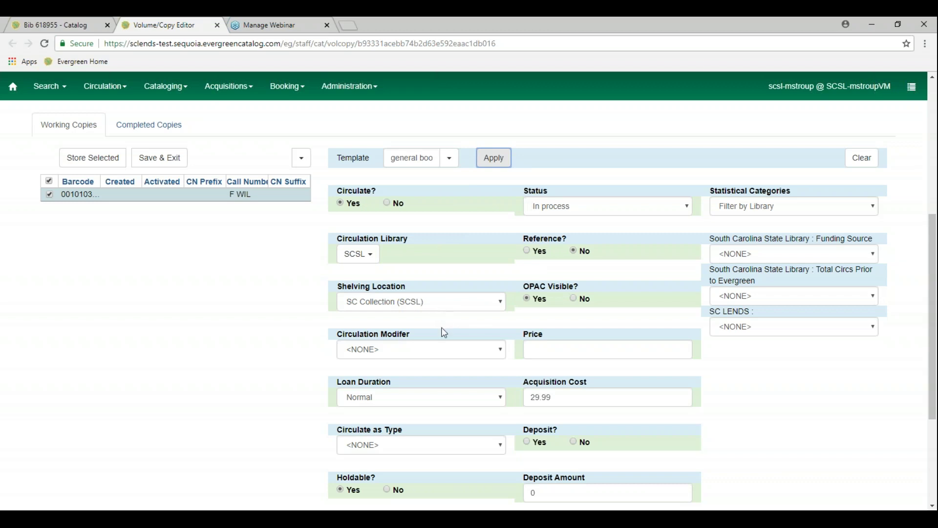
# Set circulation modifier BOOK, price 19.99, age-based hold protection 6month, and reapply the template
pyautogui.click(472, 357)
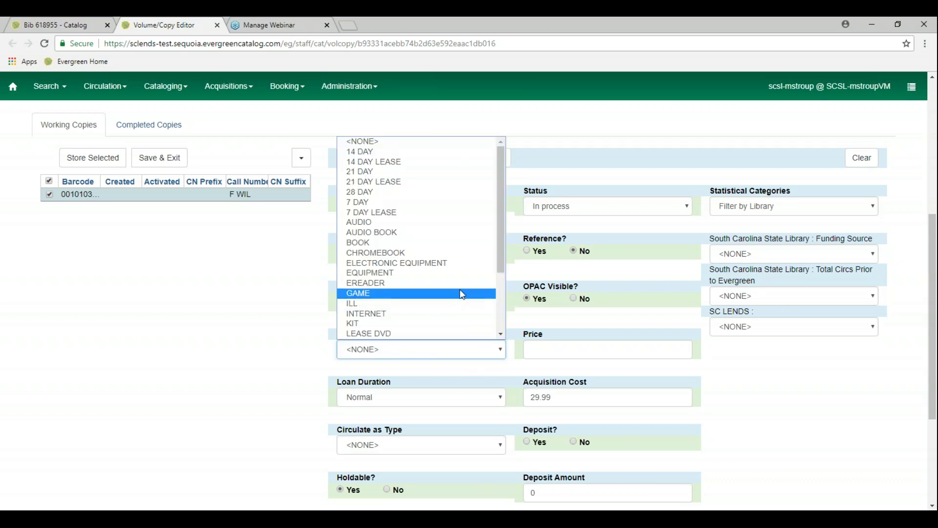
pyautogui.click(447, 246)
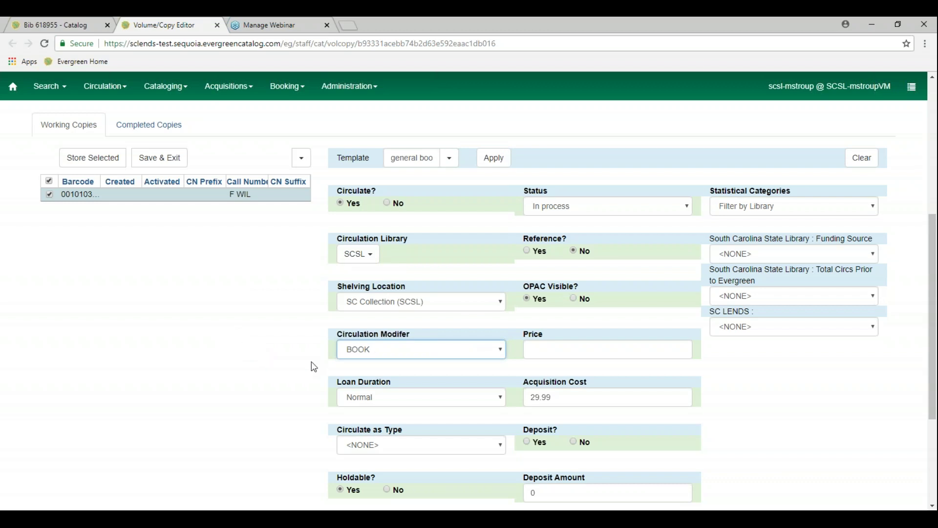
pyautogui.click(571, 350)
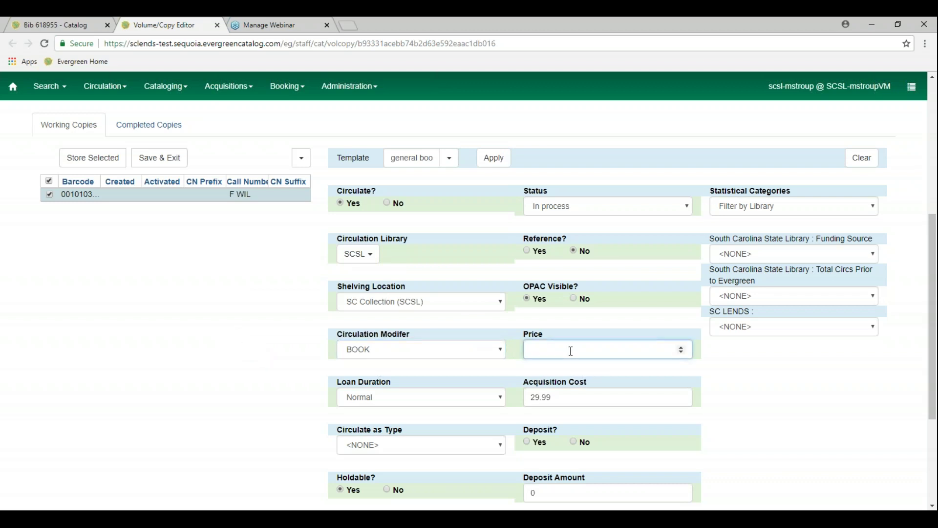
pyautogui.write('19.99')
pyautogui.scroll(-2, 252, 364)
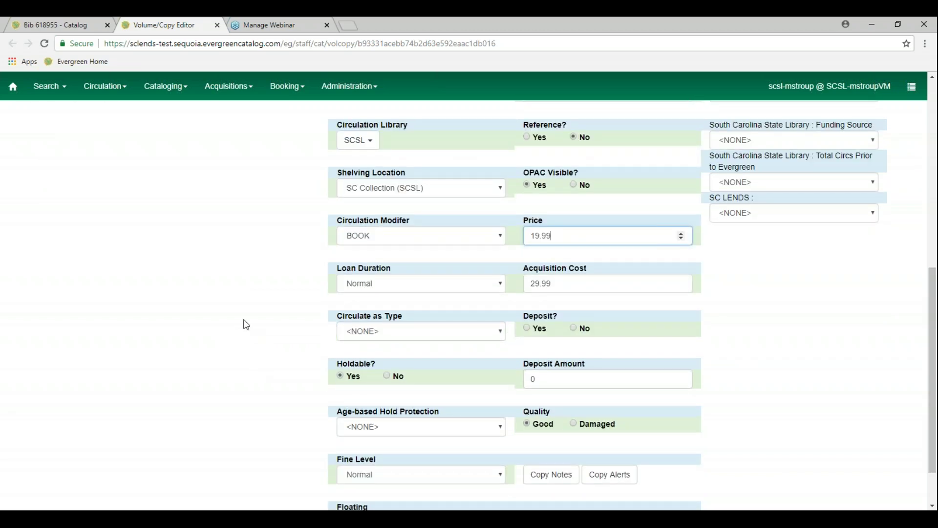
pyautogui.scroll(-1, 246, 324)
pyautogui.click(434, 367)
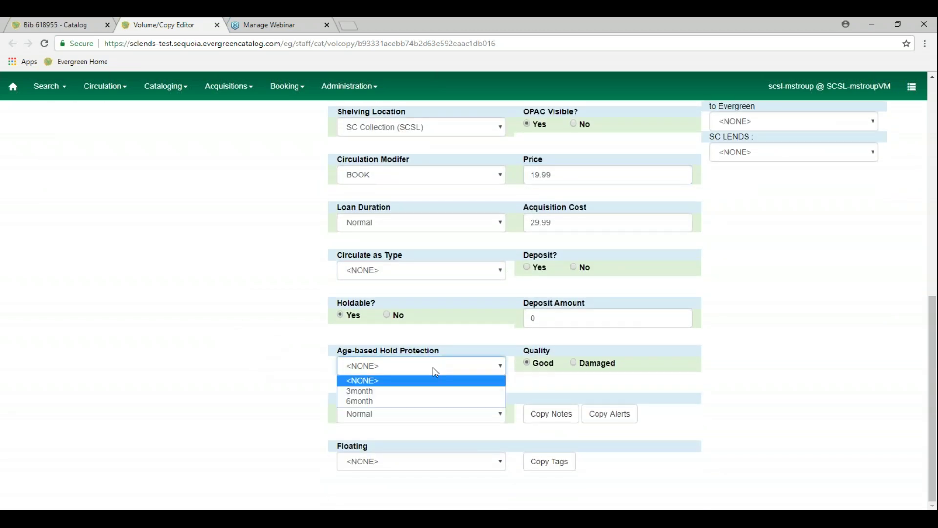
pyautogui.click(405, 402)
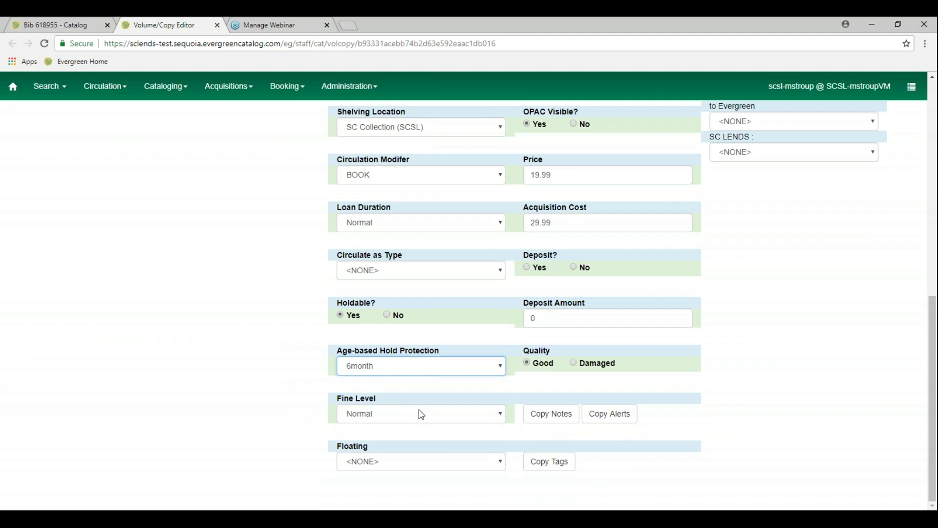
pyautogui.scroll(5, 268, 357)
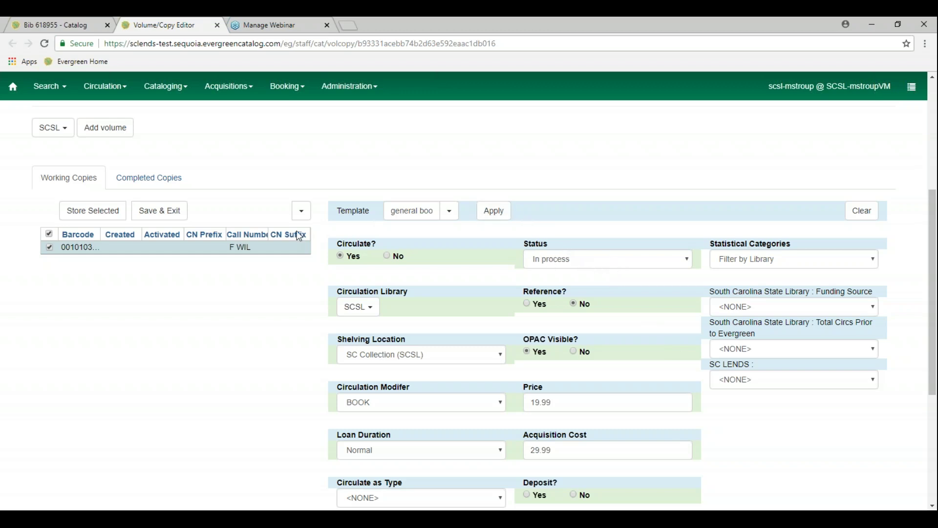
pyautogui.click(494, 215)
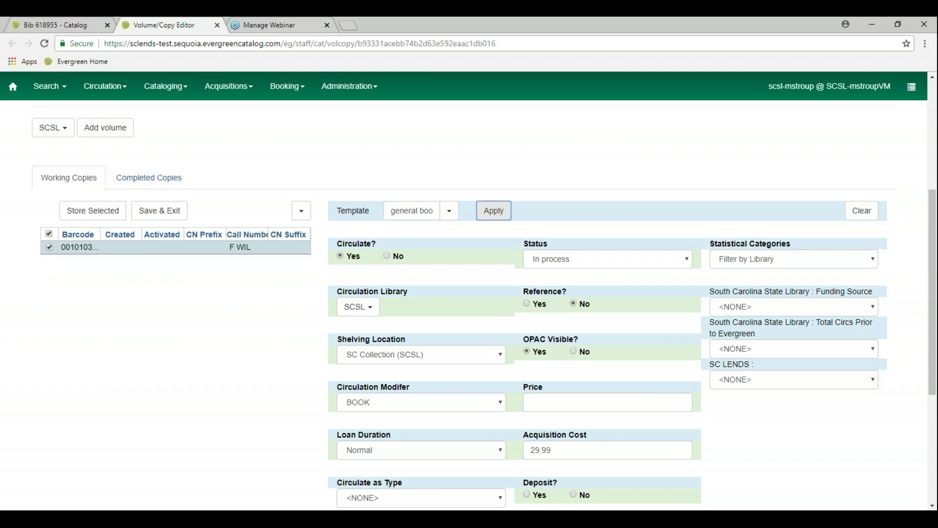
# Save and exit the copy editor, returning to the Bib 618955 catalog tab
pyautogui.click(177, 215)
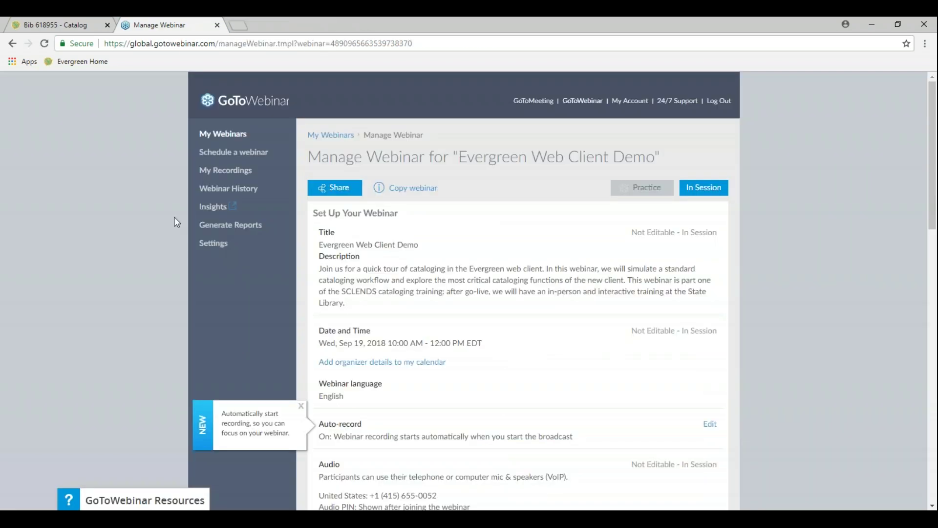
pyautogui.click(58, 25)
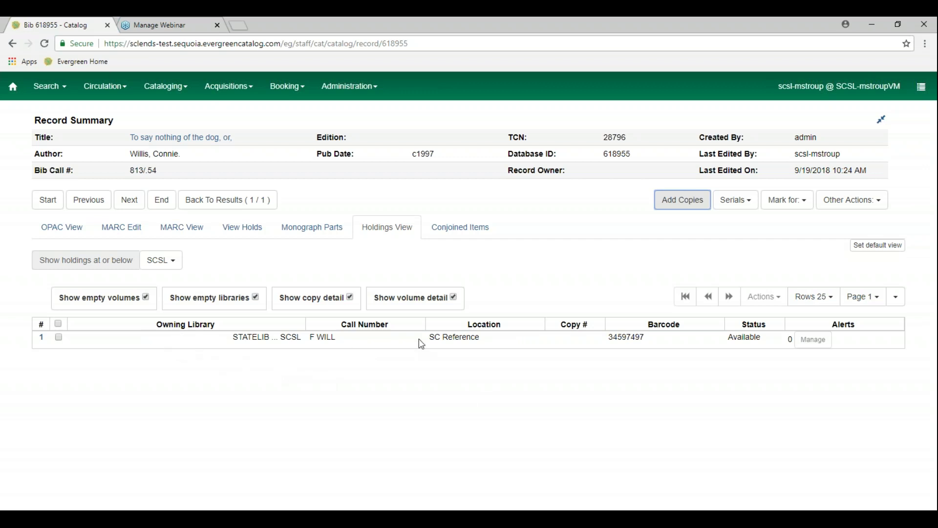
# Start adding another copy to record 618955 via Add Copies
pyautogui.click(681, 201)
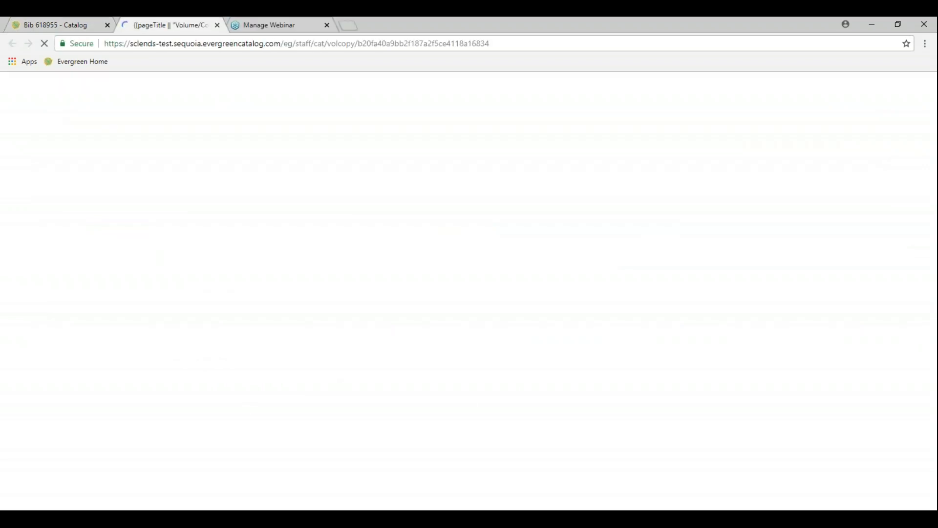
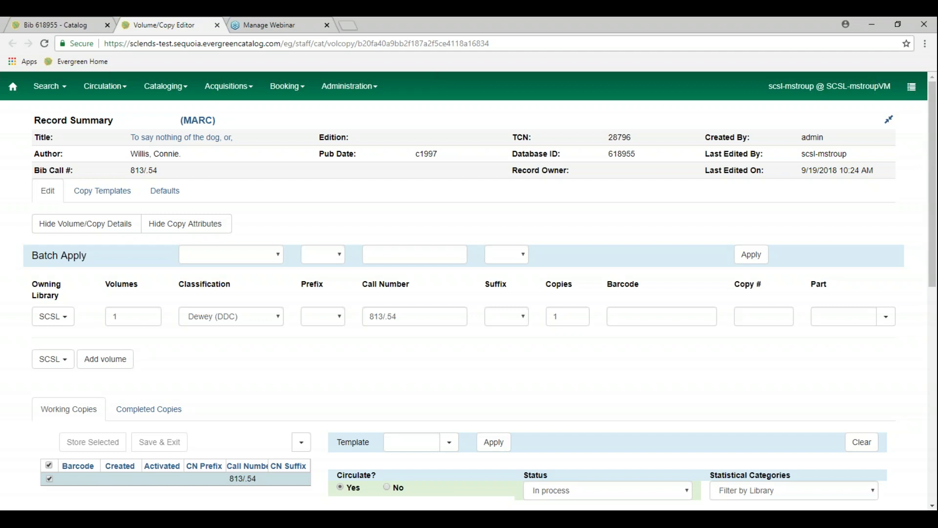
# Check the shelving location list for the new copy and keep the current location
pyautogui.scroll(-2, 647, 372)
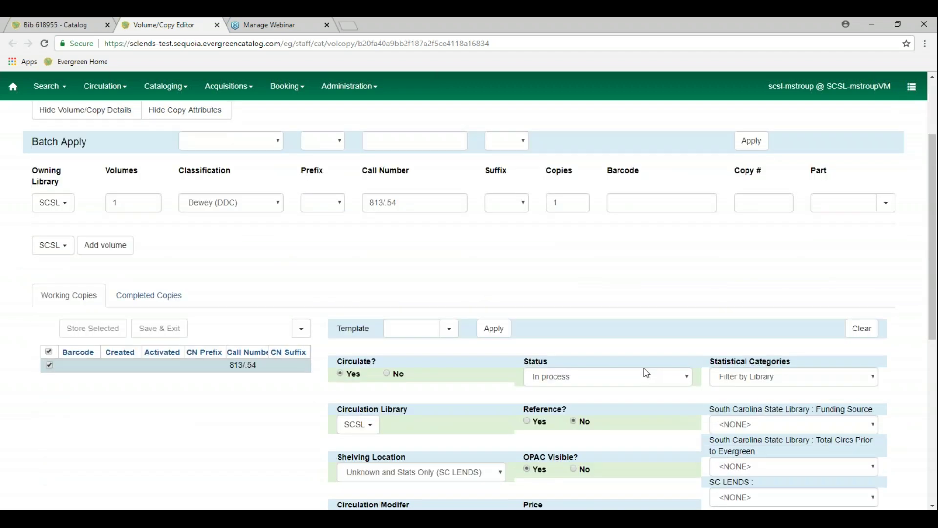
pyautogui.scroll(-2, 647, 373)
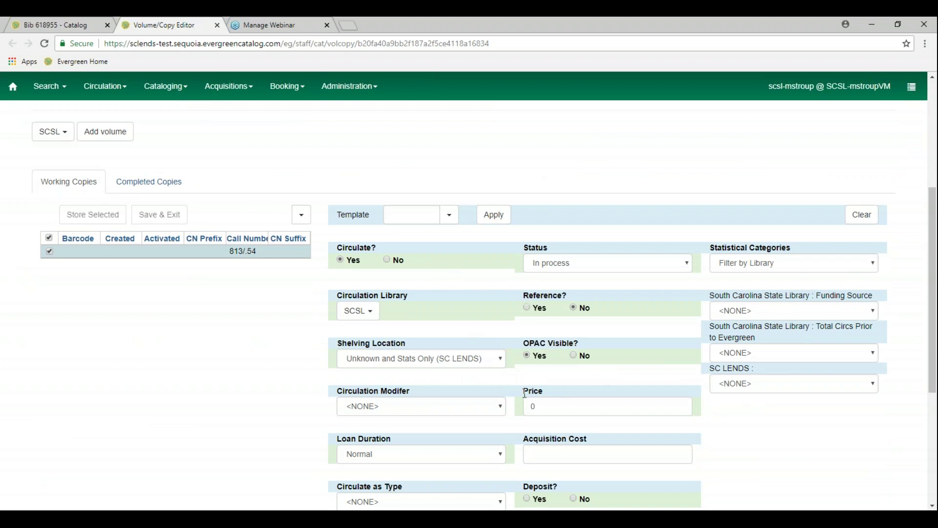
pyautogui.click(500, 363)
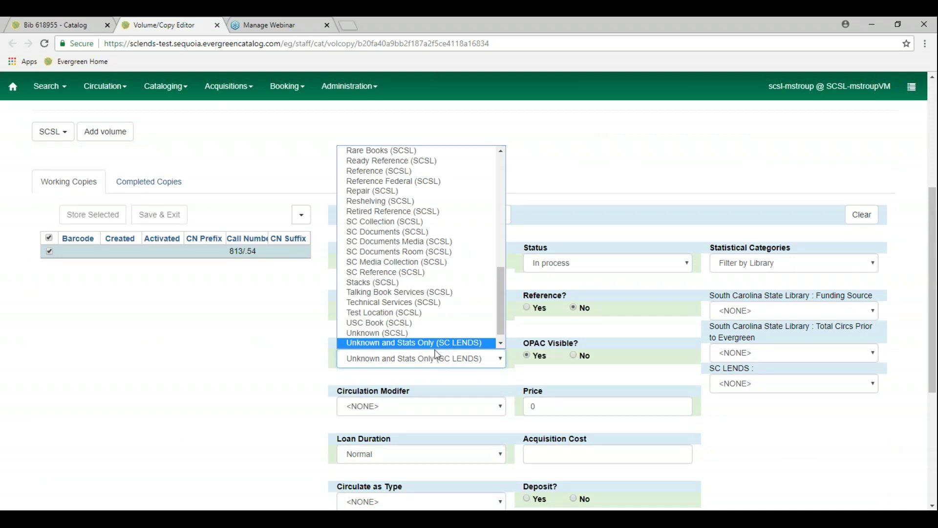
pyautogui.click(302, 381)
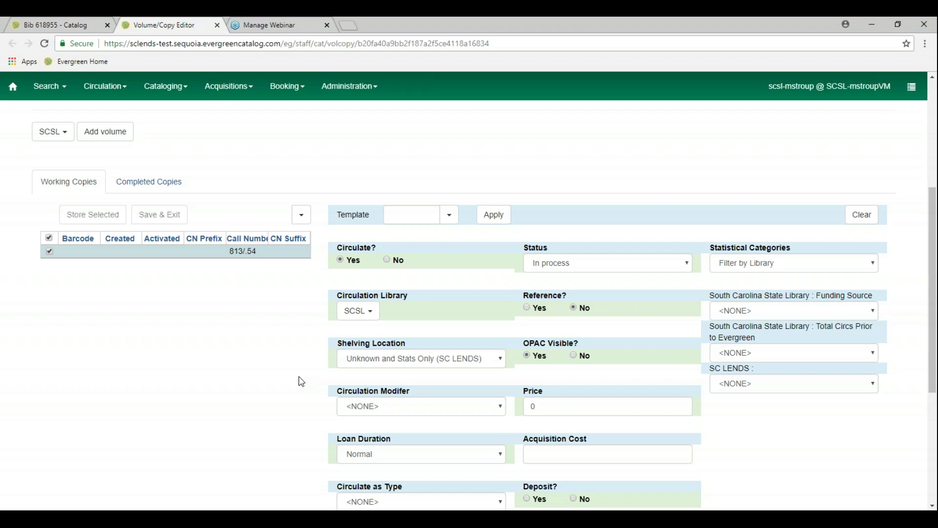
# Set the volume count to 2 with call numbers F WIL and REF WIL
pyautogui.scroll(3, 301, 382)
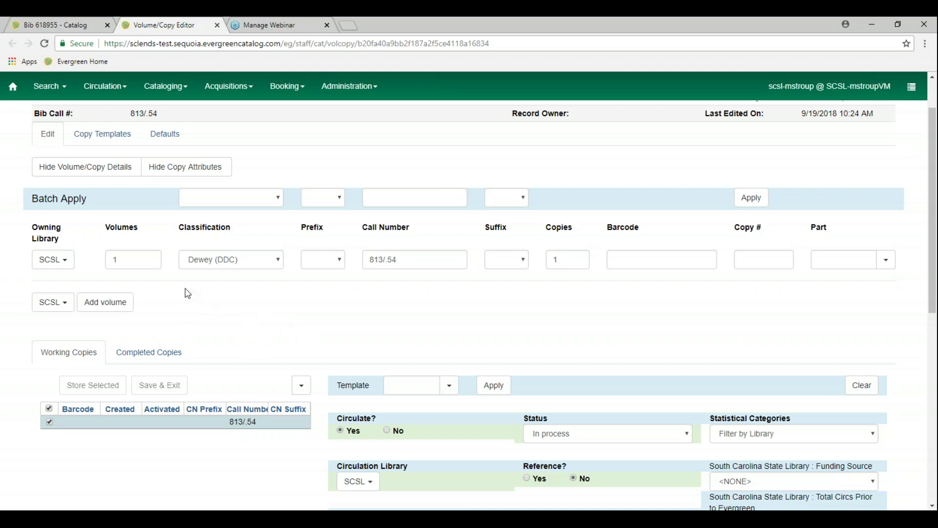
pyautogui.doubleClick(135, 259)
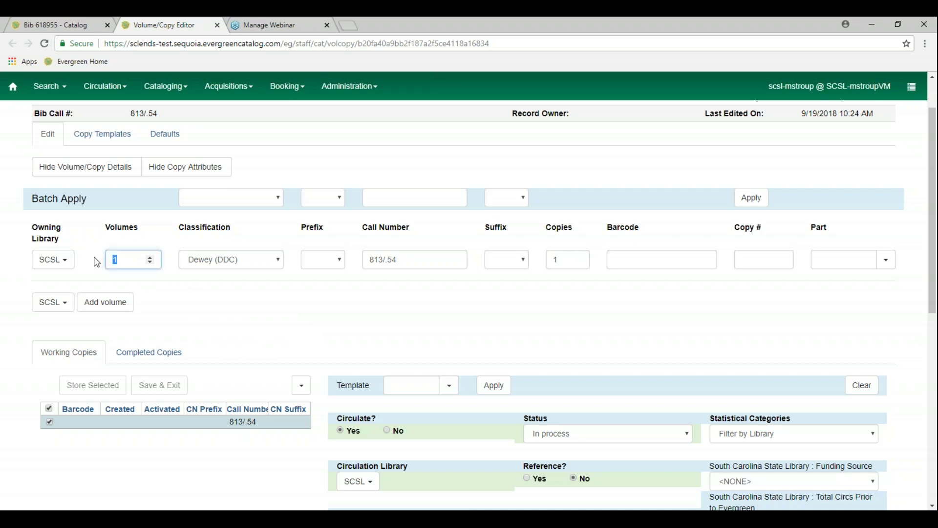
pyautogui.write('2')
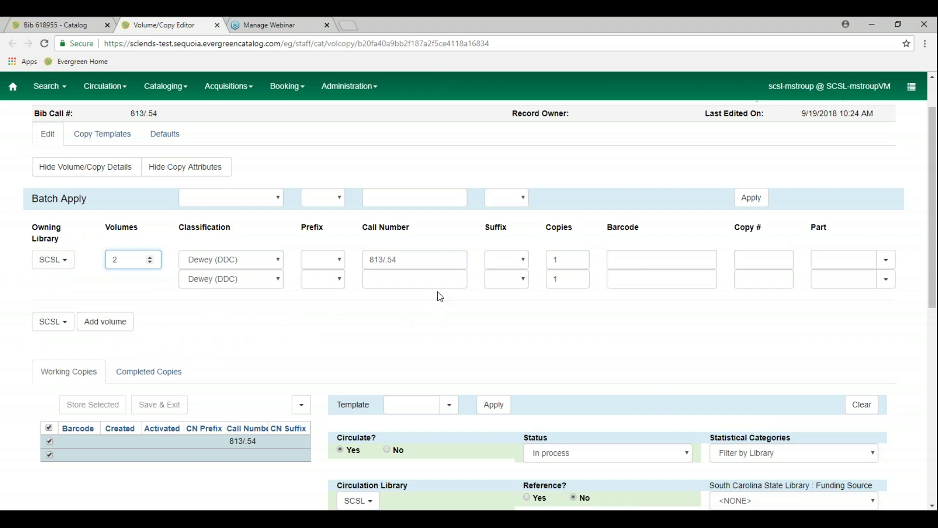
pyautogui.moveTo(414, 260); pyautogui.dragTo(350, 264)
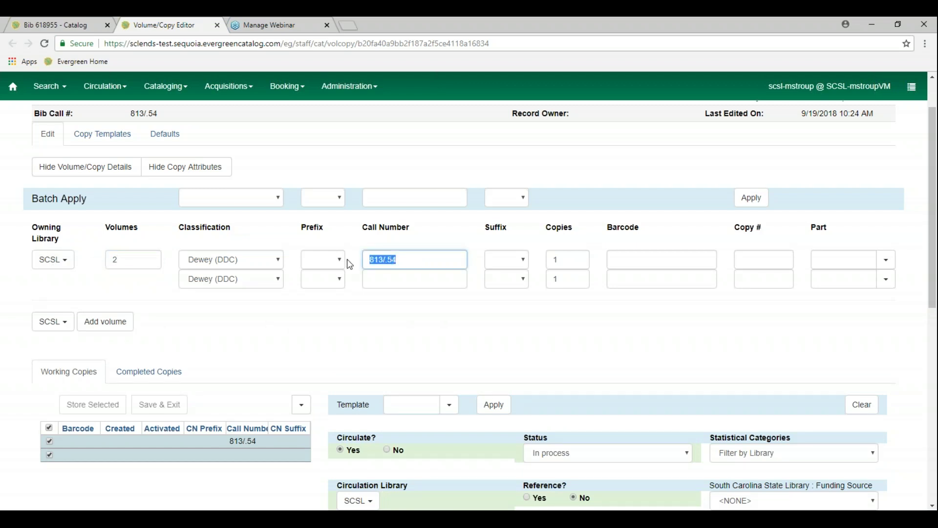
pyautogui.write('F W')
pyautogui.click(382, 283)
pyautogui.write('REF WIL')
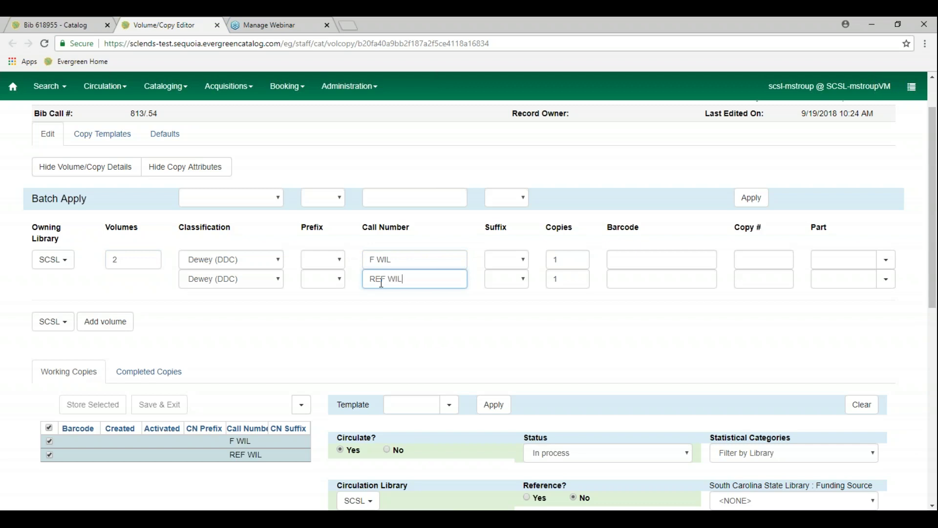
pyautogui.click(633, 256)
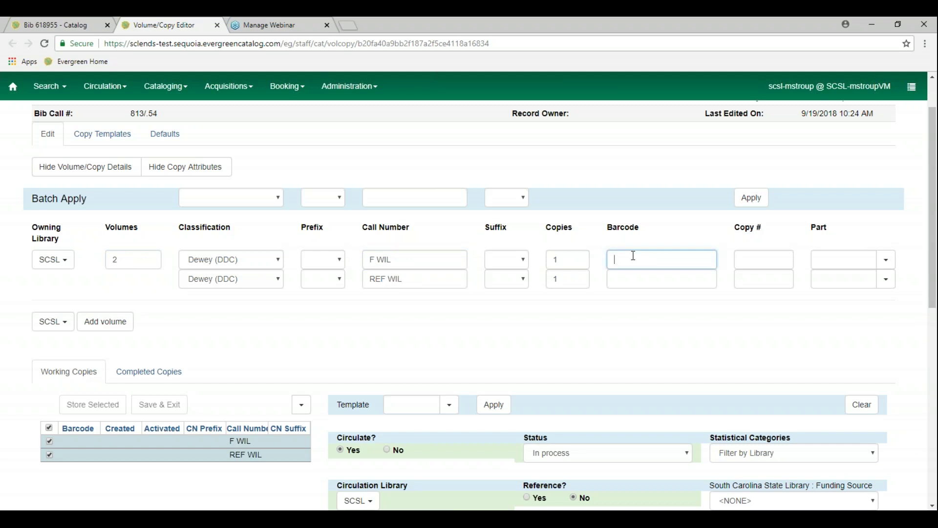
pyautogui.write('0010103705918')
pyautogui.press('Return')
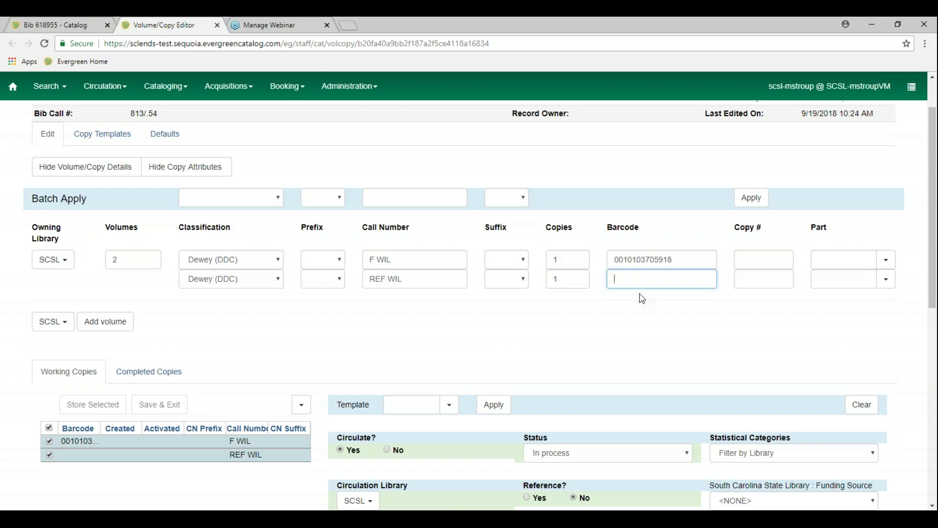
pyautogui.write('0010103705900')
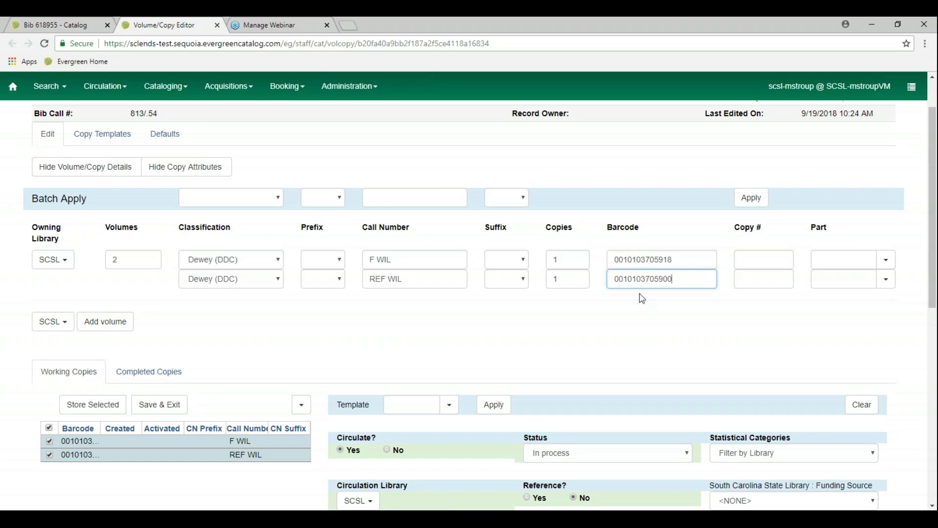
# Toggle the Working Copies checkboxes until only the F WIL copy stays selected
pyautogui.scroll(-1, 213, 482)
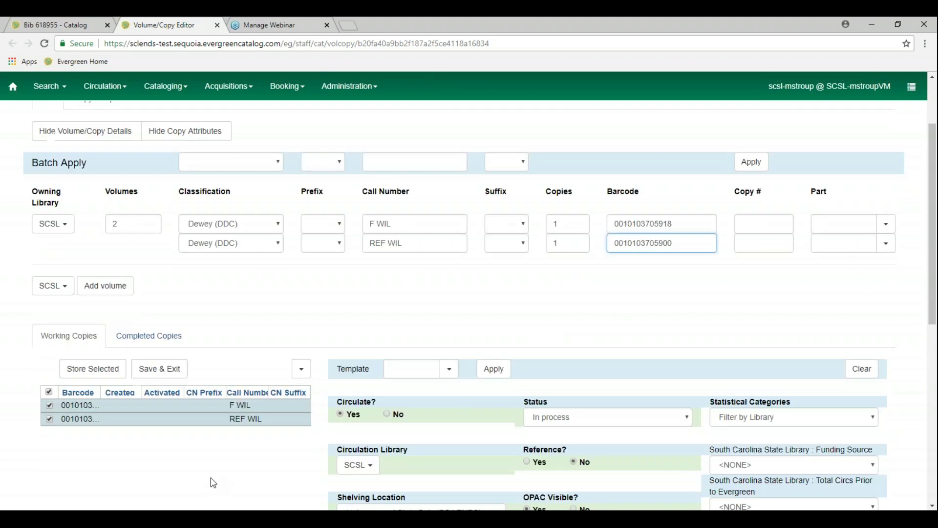
pyautogui.scroll(-1, 213, 483)
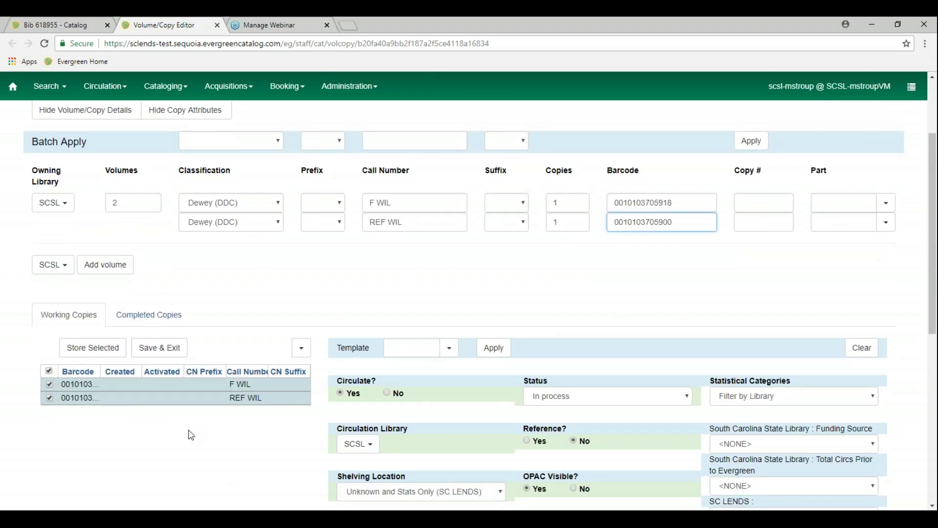
pyautogui.scroll(-1, 191, 435)
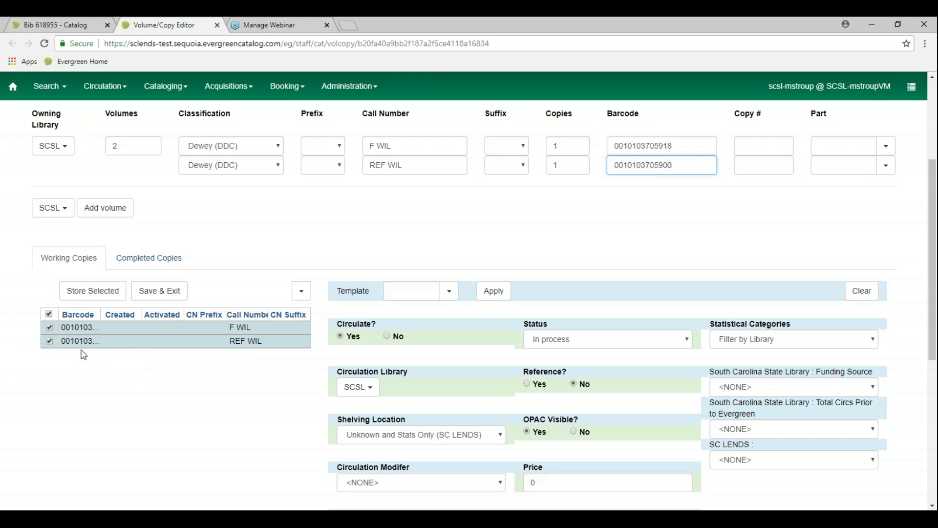
pyautogui.click(49, 342)
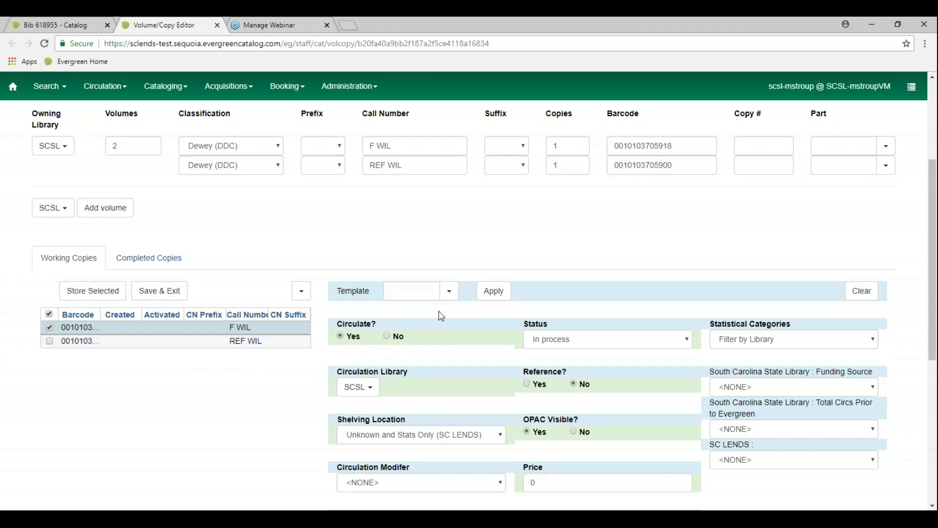
pyautogui.click(48, 328)
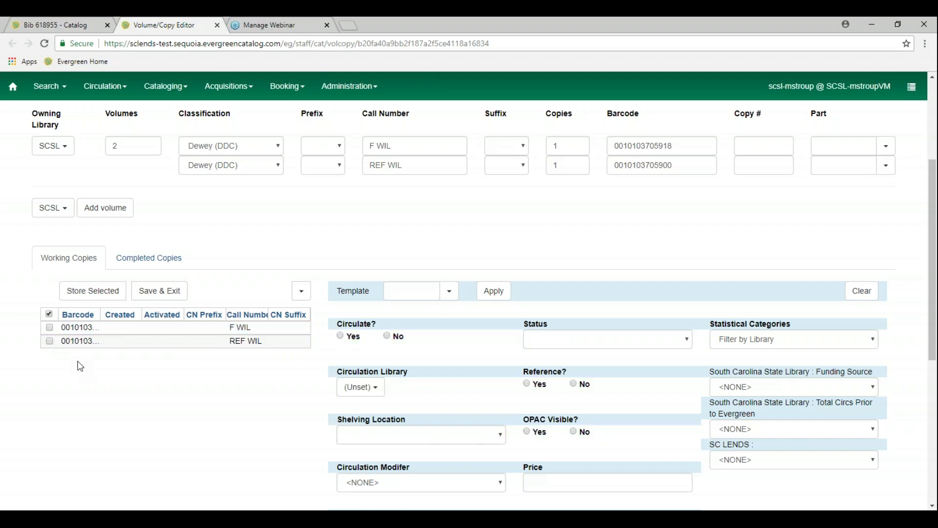
pyautogui.click(50, 317)
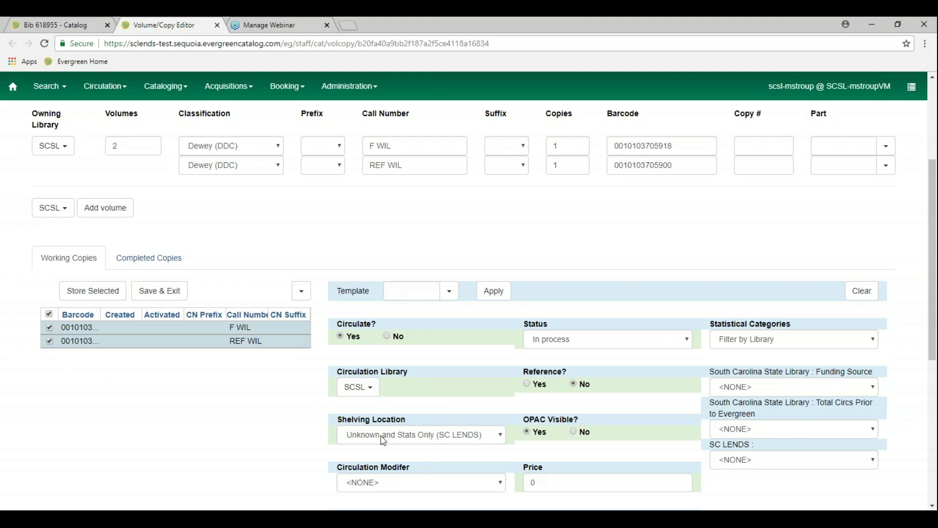
pyautogui.click(49, 341)
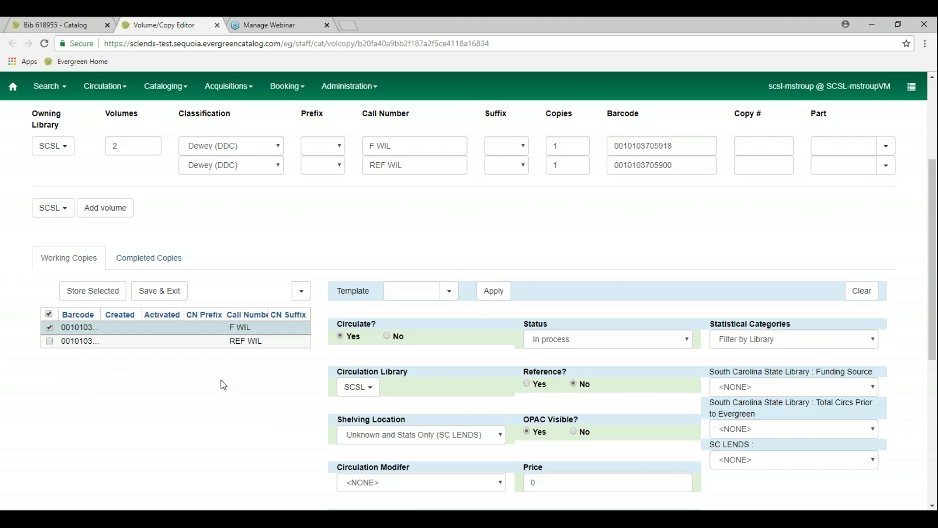
pyautogui.scroll(-1, 224, 385)
# Apply the general book copy template to the F WIL copy
pyautogui.click(449, 235)
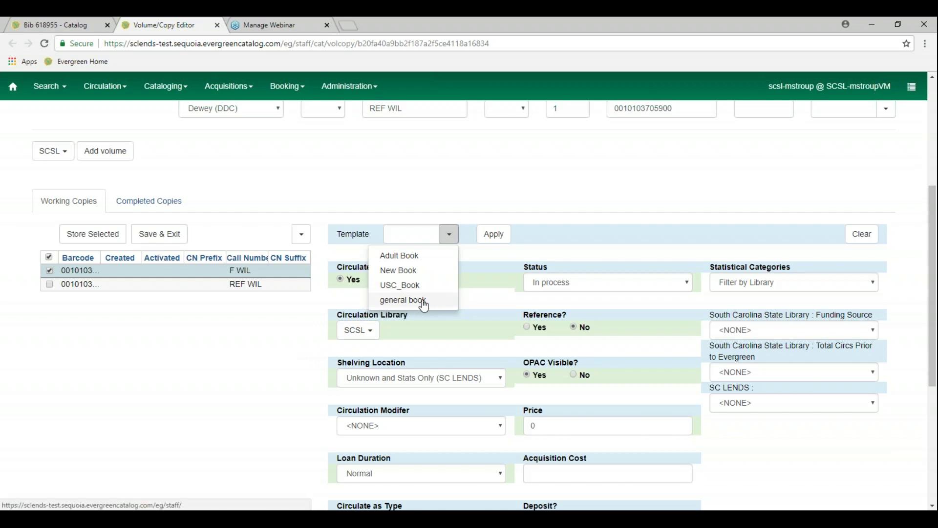
pyautogui.click(403, 300)
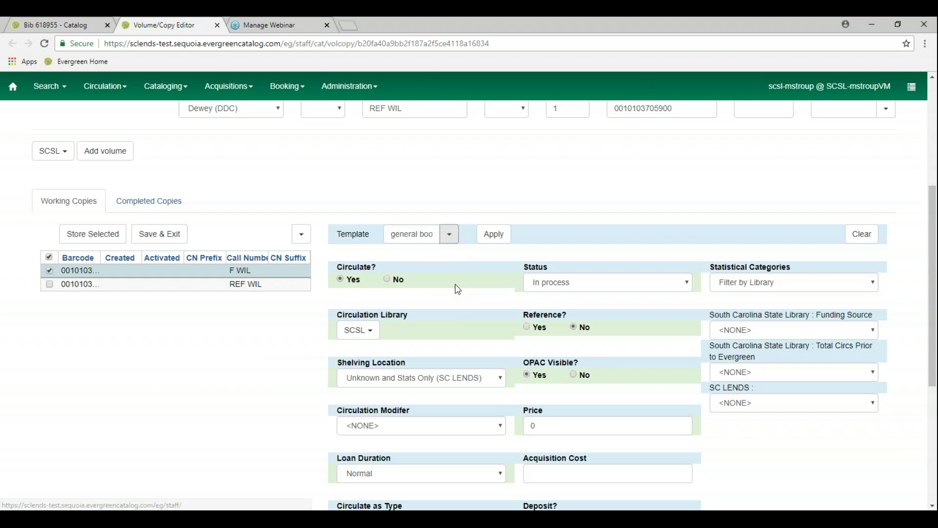
pyautogui.click(499, 240)
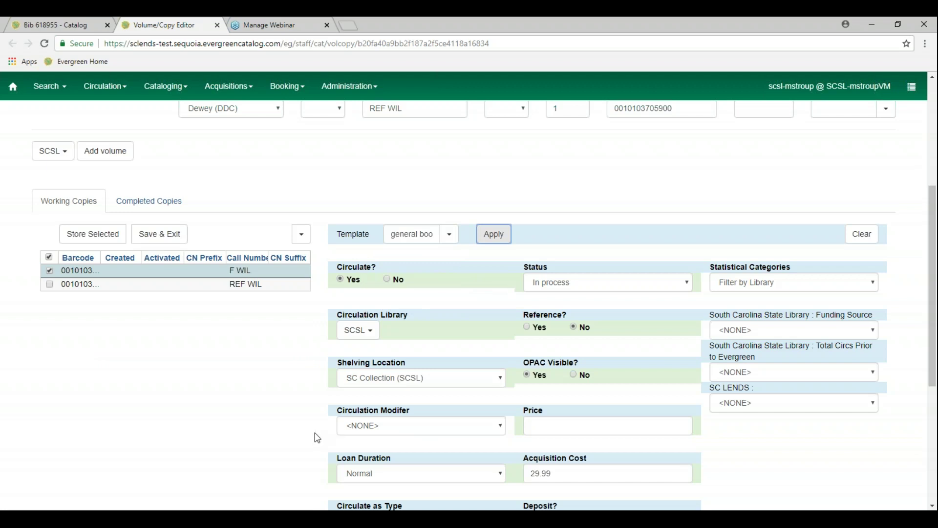
pyautogui.scroll(-2, 318, 437)
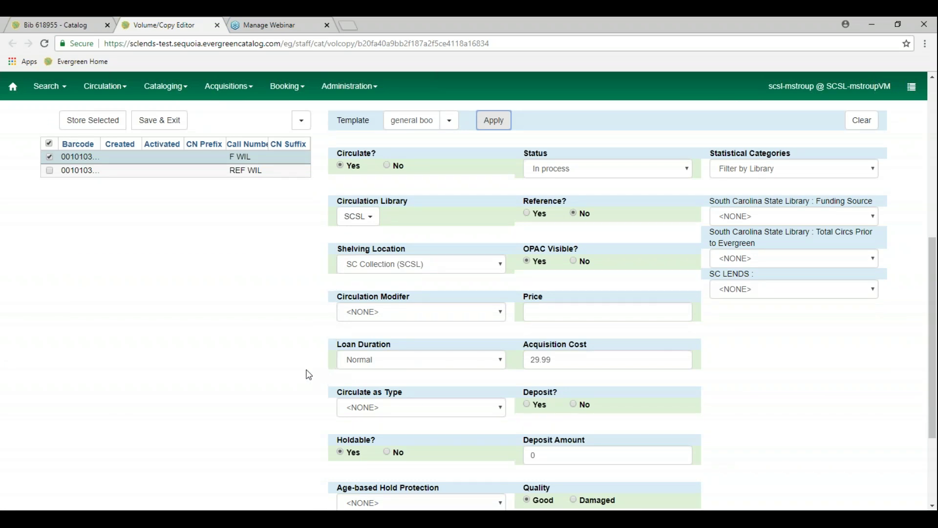
# Set circulation modifier BOOK, keep SC Collection (SCSL) shelving, and enter price 19.99
pyautogui.click(434, 318)
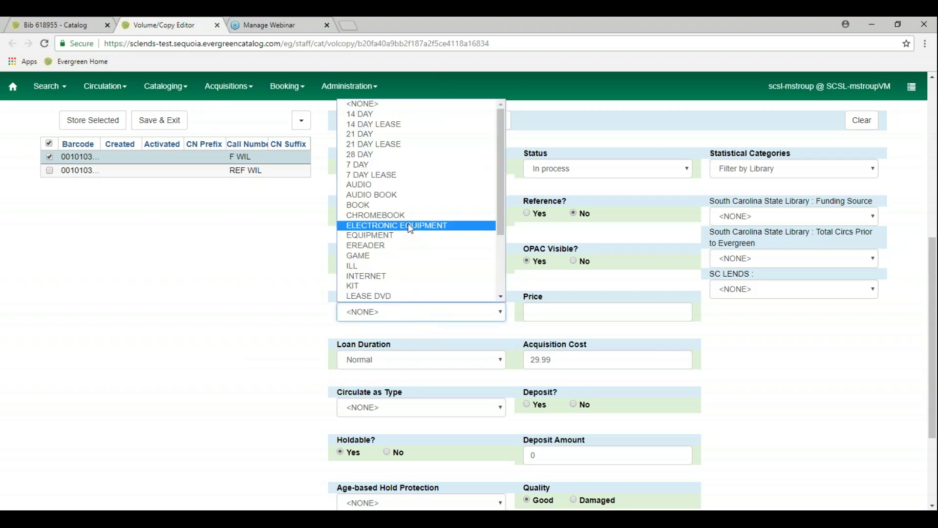
pyautogui.click(402, 204)
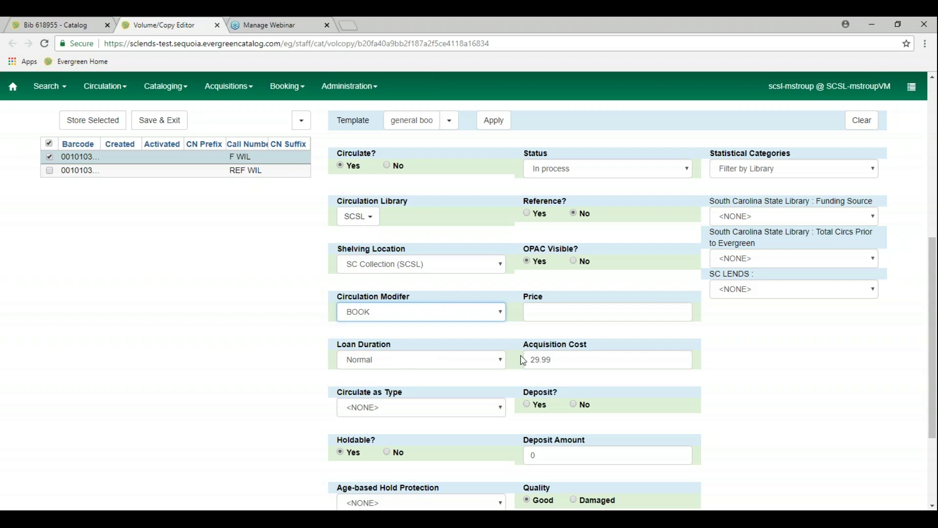
pyautogui.click(498, 265)
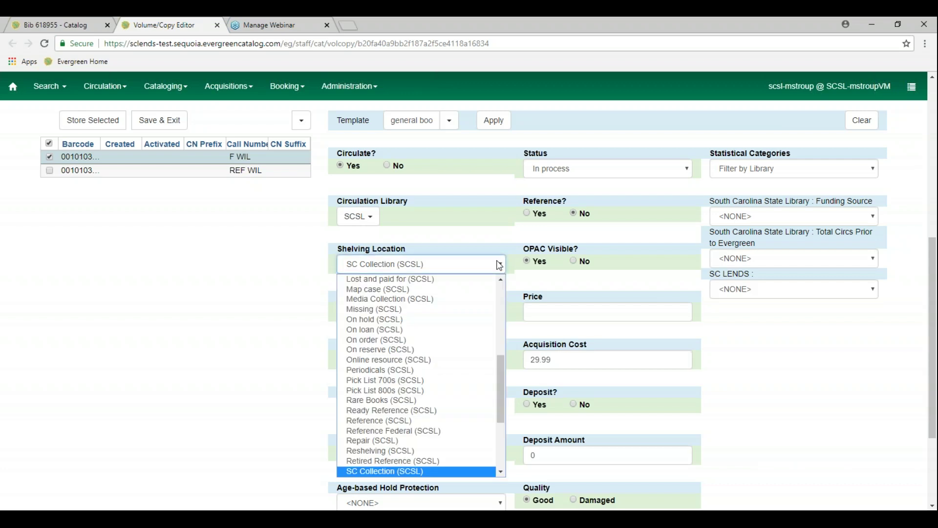
pyautogui.click(215, 300)
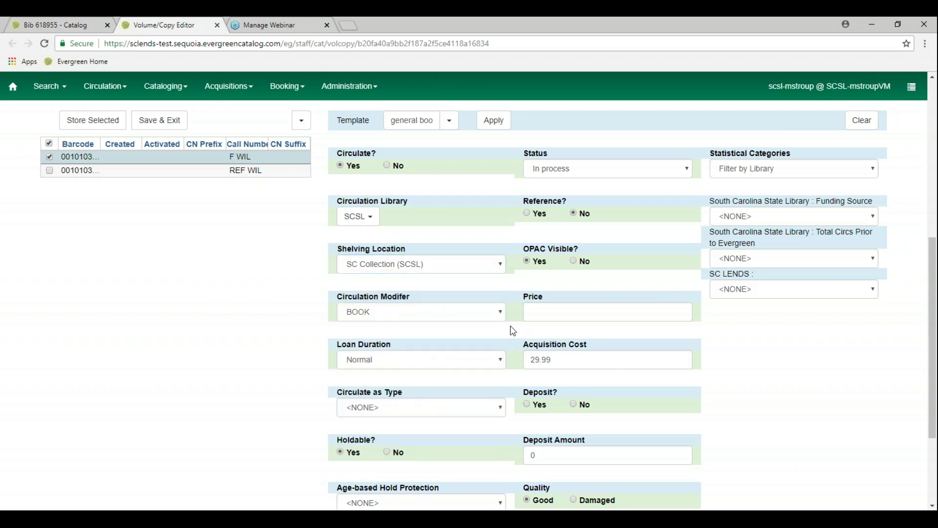
pyautogui.click(576, 315)
pyautogui.write('19.99')
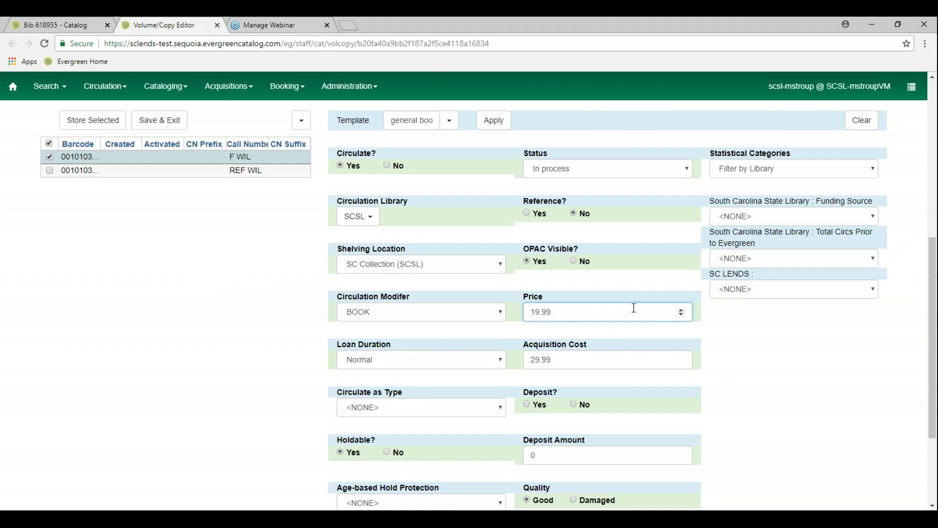
pyautogui.scroll(-1, 586, 338)
pyautogui.scroll(3, 236, 293)
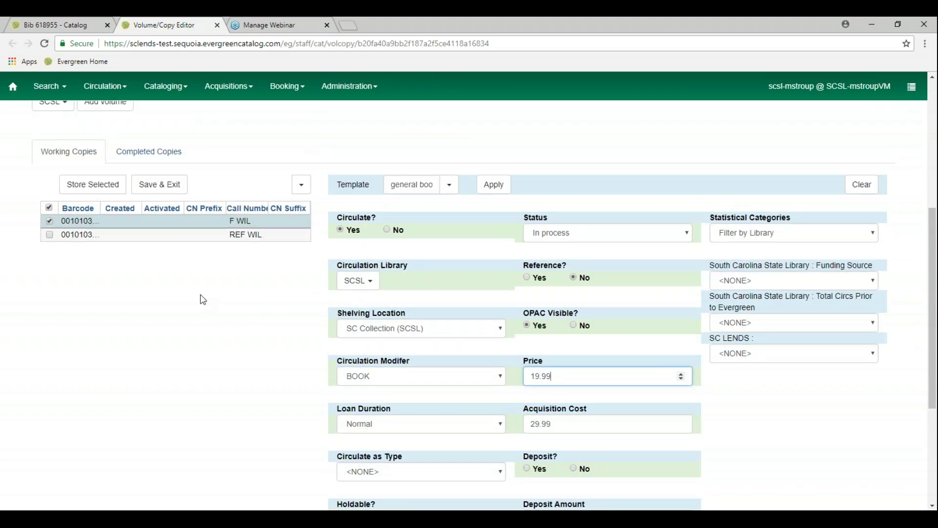
pyautogui.scroll(1, 203, 299)
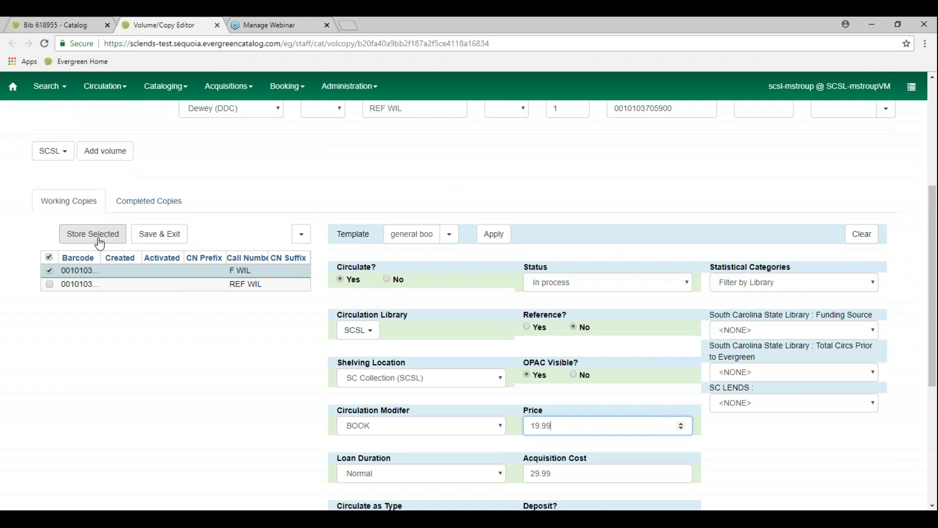
# Store the F WIL copy and apply the Adult Book template to REF WIL
pyautogui.click(100, 243)
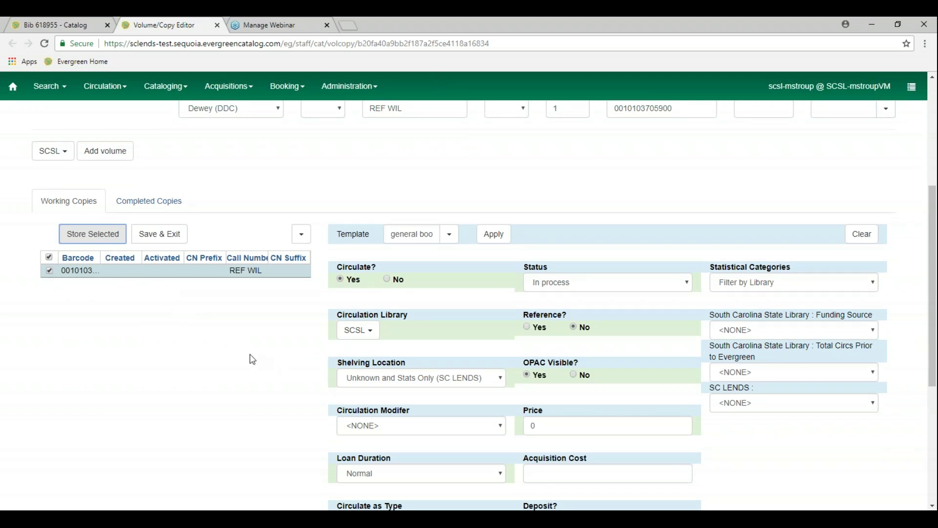
pyautogui.click(449, 236)
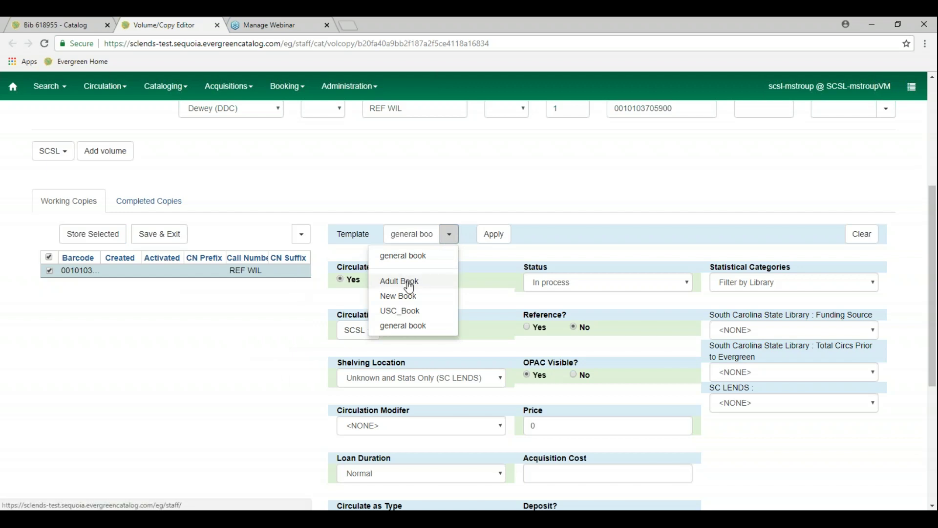
pyautogui.click(404, 282)
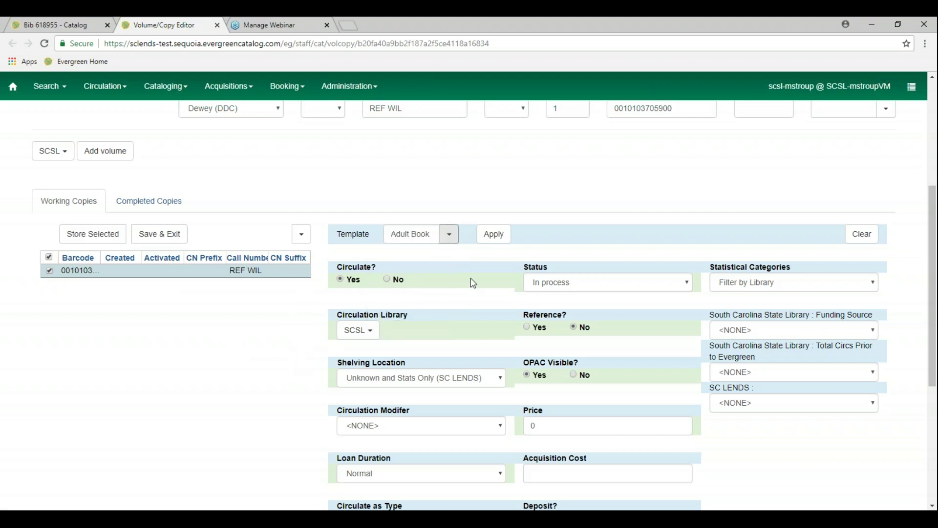
pyautogui.click(503, 241)
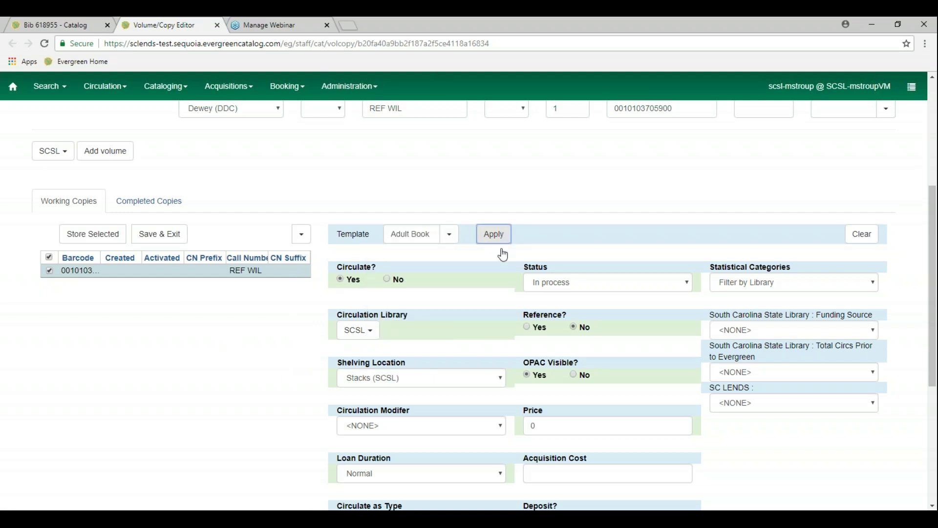
# Give REF WIL SC Reference (SCSL) shelving, REFERENCE circulation modifier, and price 19.99
pyautogui.click(499, 380)
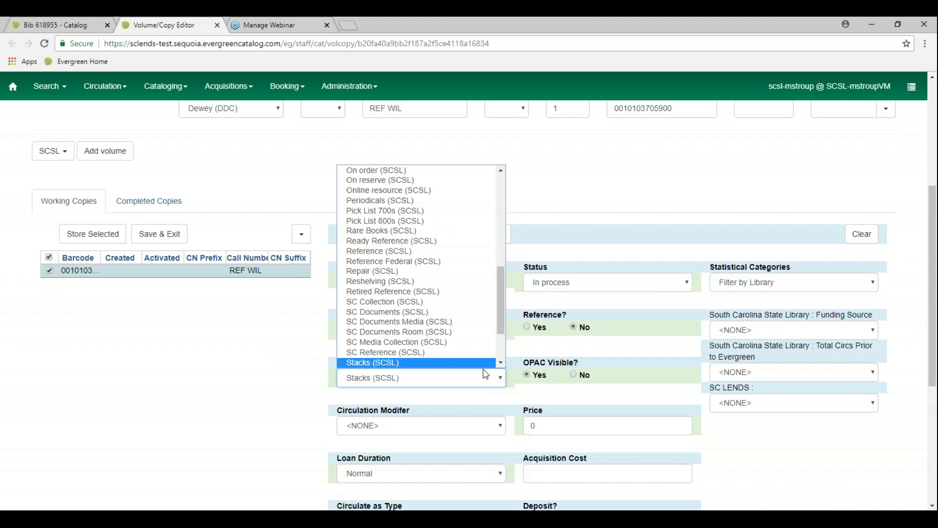
pyautogui.click(465, 353)
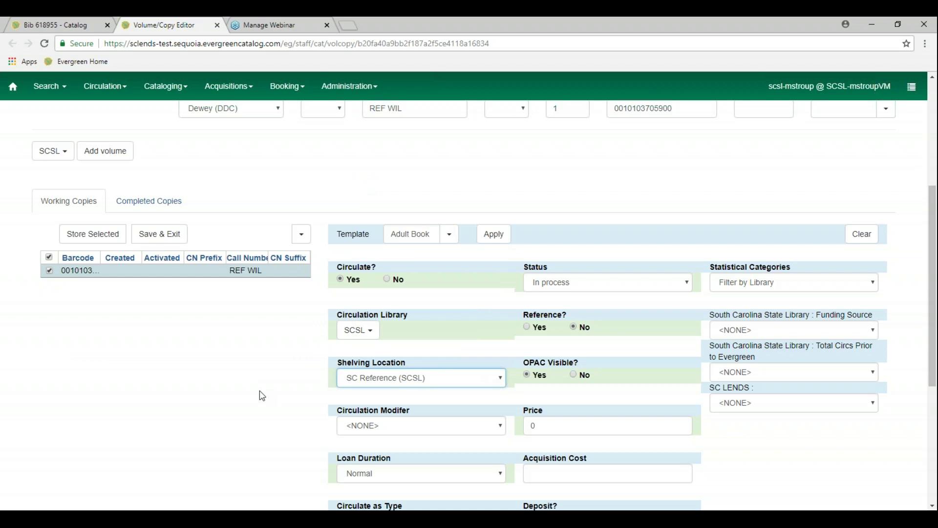
pyautogui.scroll(-1, 292, 419)
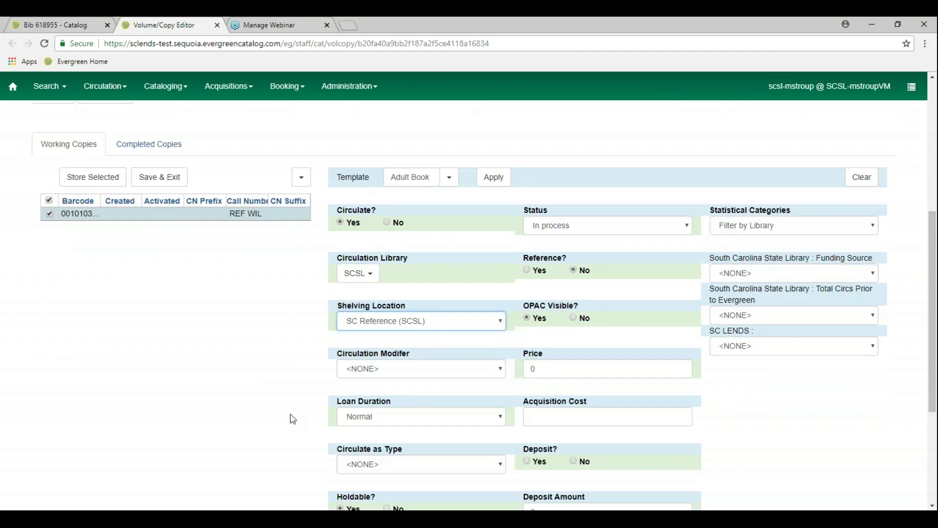
pyautogui.click(496, 370)
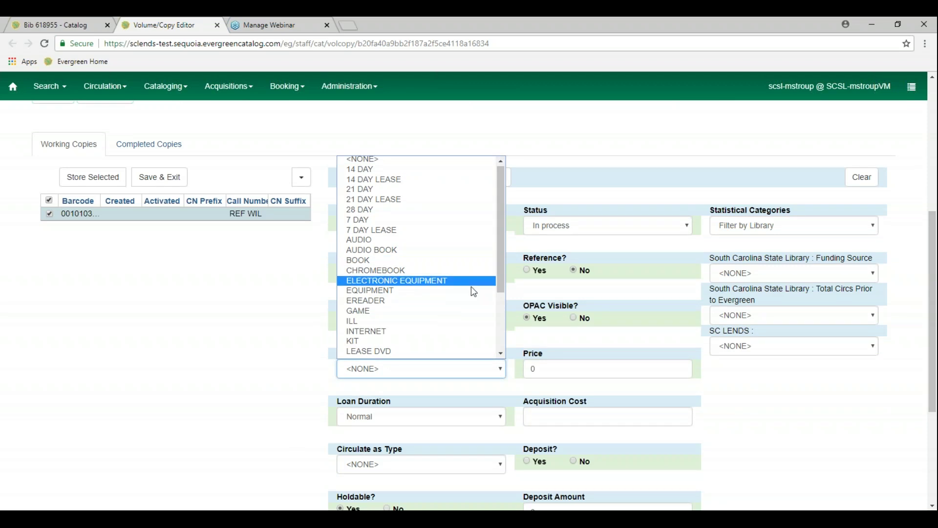
pyautogui.scroll(-3, 460, 284)
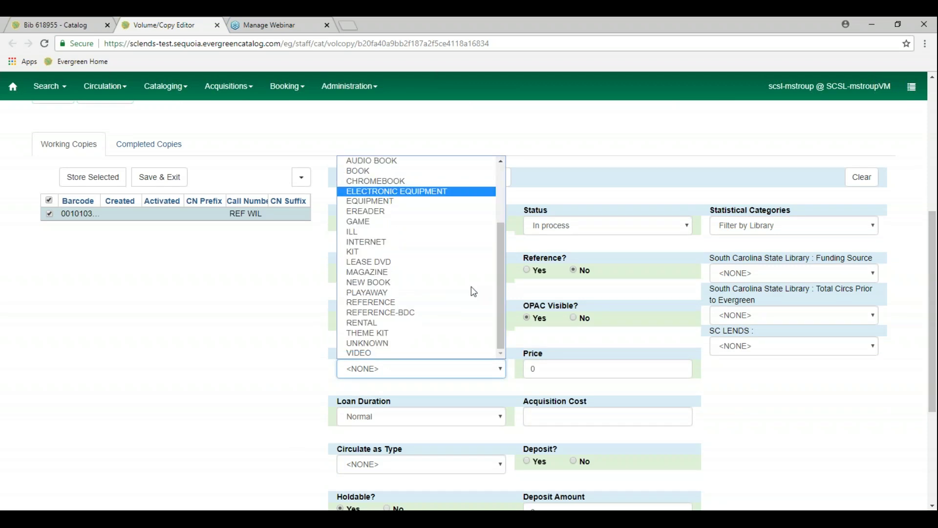
pyautogui.click(437, 305)
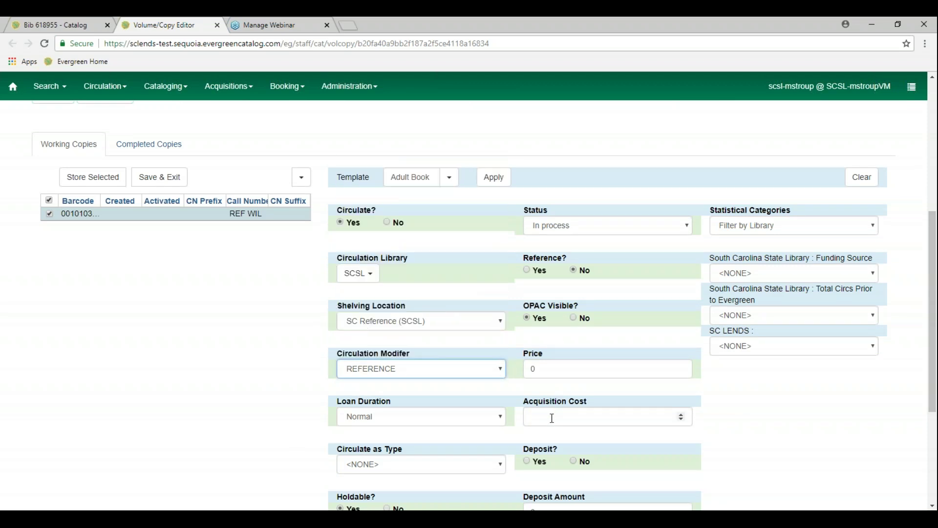
pyautogui.press('Tab')
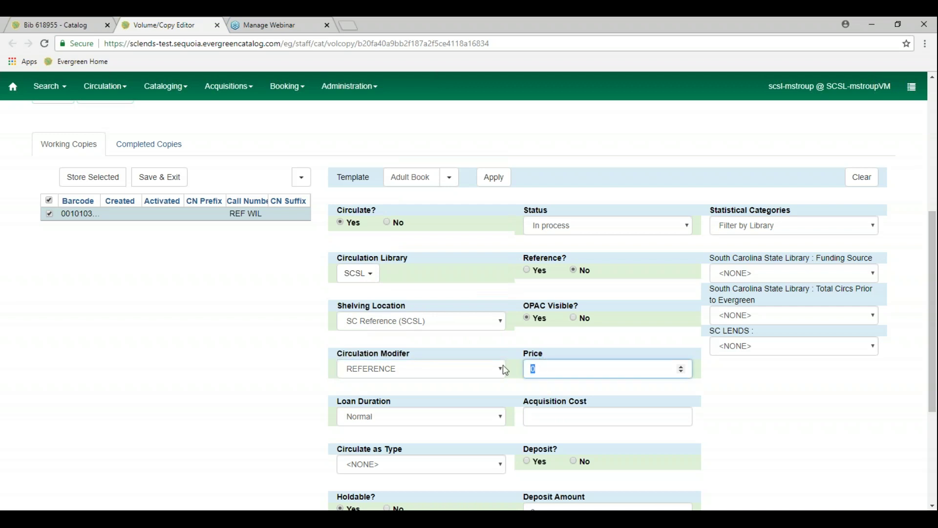
pyautogui.write('19.99')
pyautogui.scroll(-3, 284, 363)
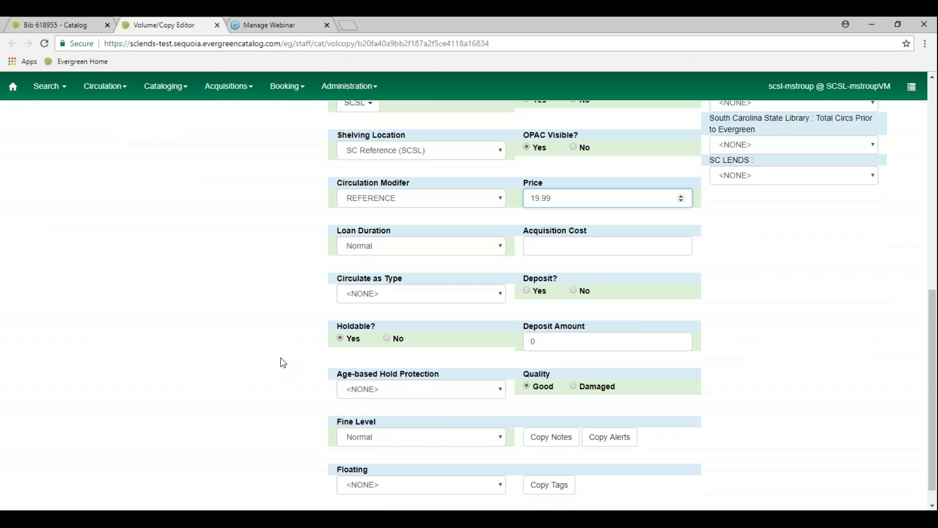
pyautogui.scroll(-1, 283, 363)
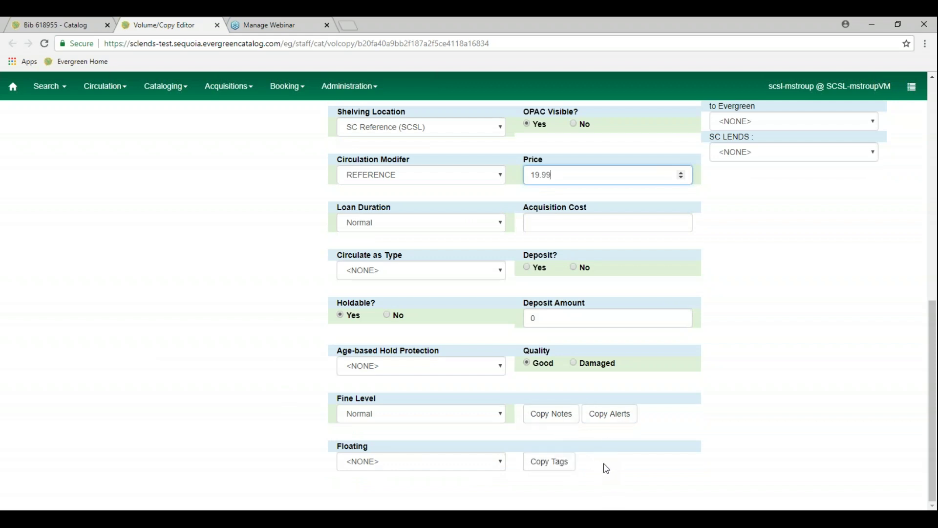
# Discard a started copy note, then add the suggested 'Donated' copy tag to REF WIL
pyautogui.click(557, 419)
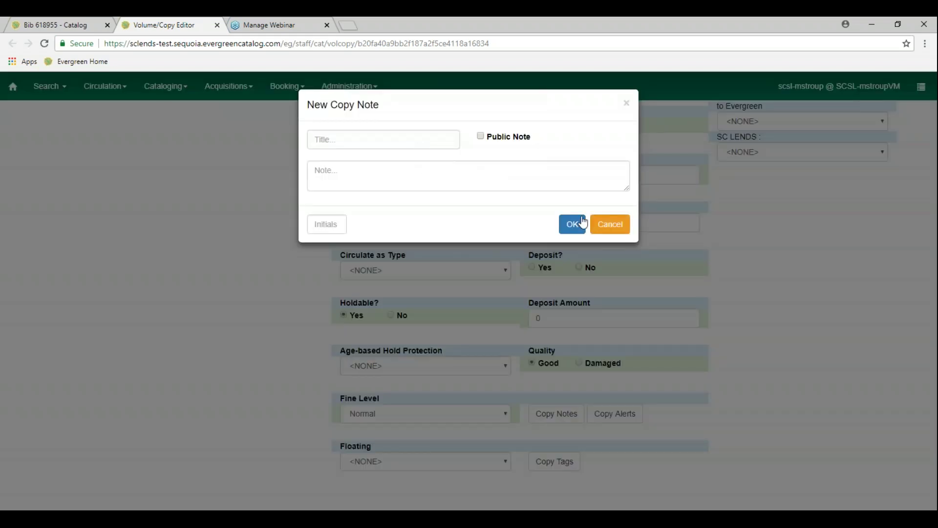
pyautogui.click(610, 224)
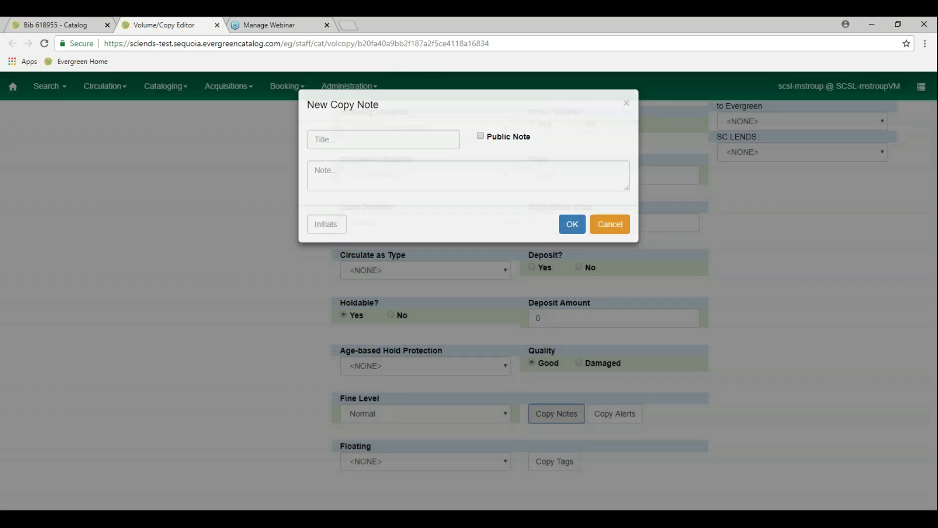
pyautogui.click(569, 466)
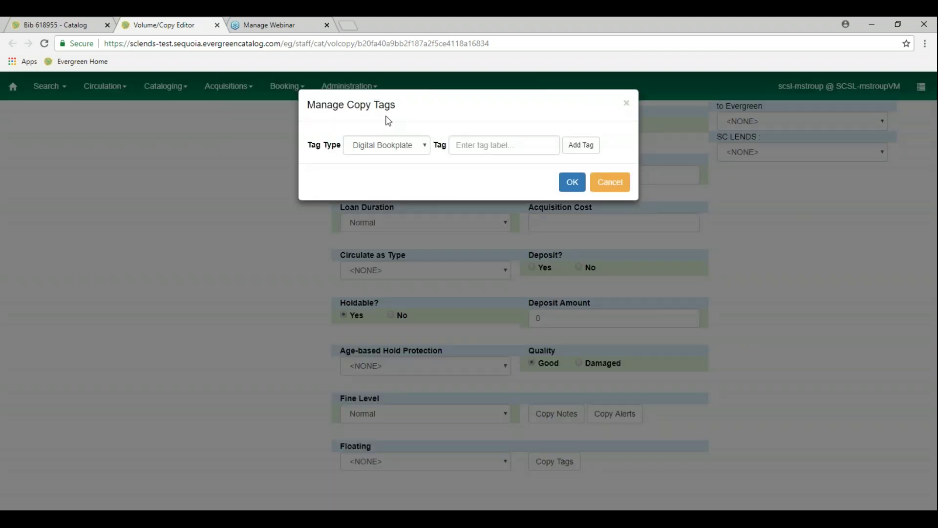
pyautogui.click(486, 146)
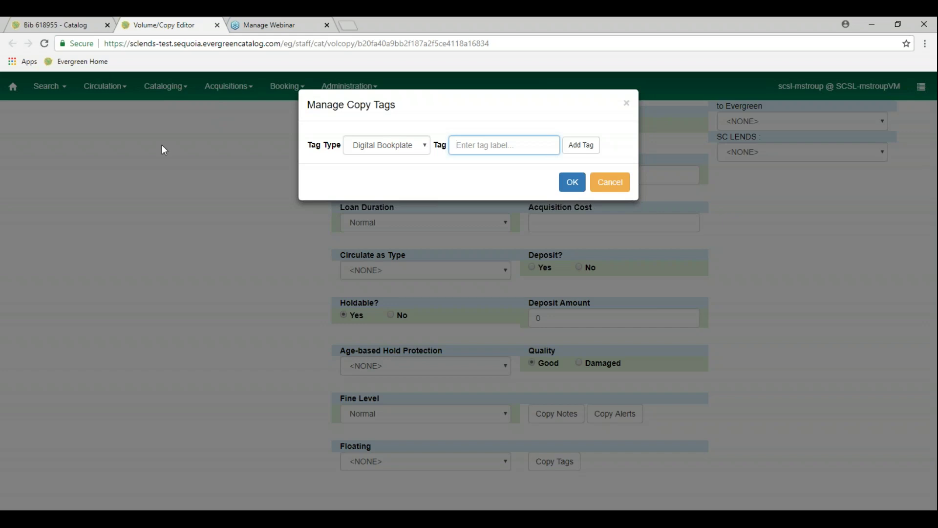
pyautogui.write('Donated')
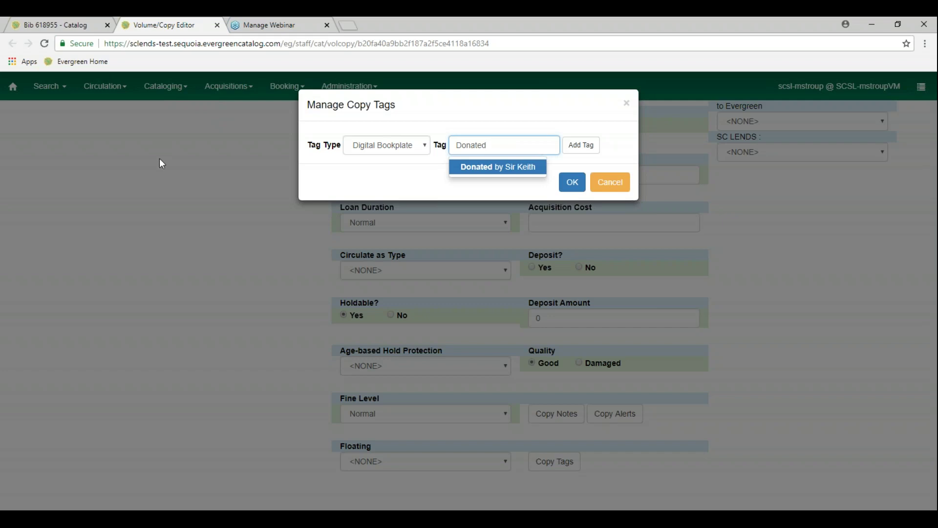
pyautogui.click(488, 168)
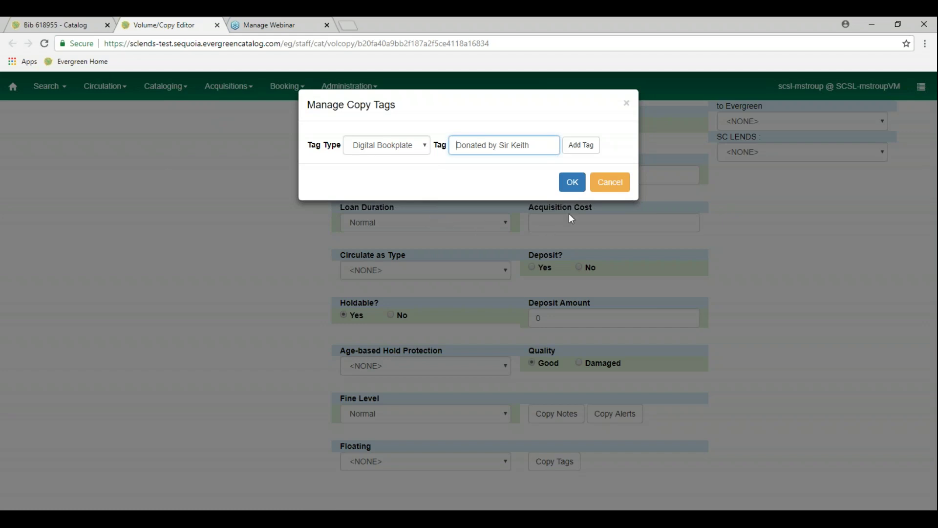
pyautogui.click(572, 181)
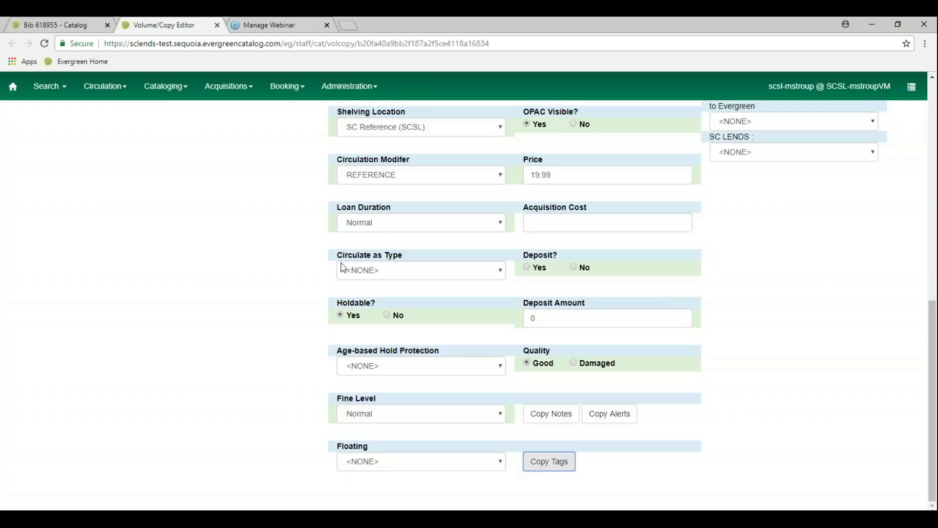
pyautogui.click(609, 421)
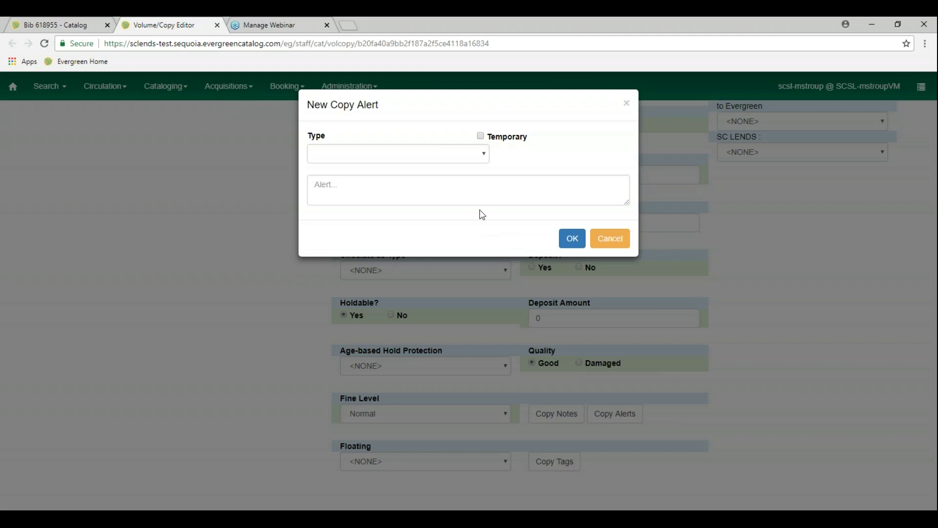
pyautogui.click(483, 153)
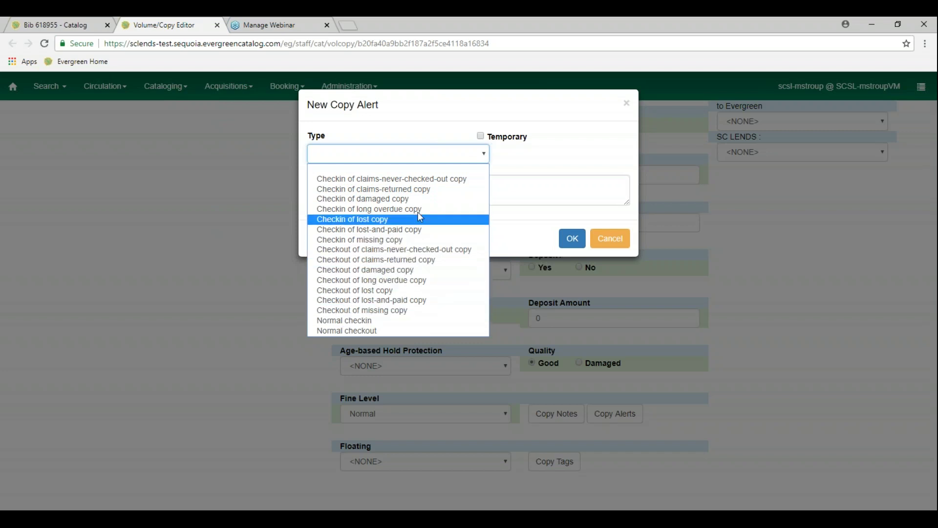
pyautogui.click(613, 238)
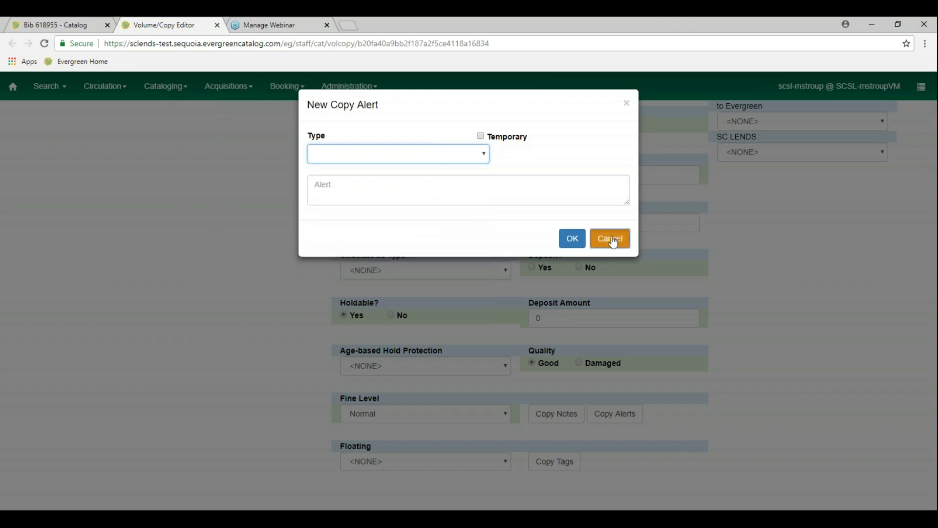
pyautogui.click(612, 239)
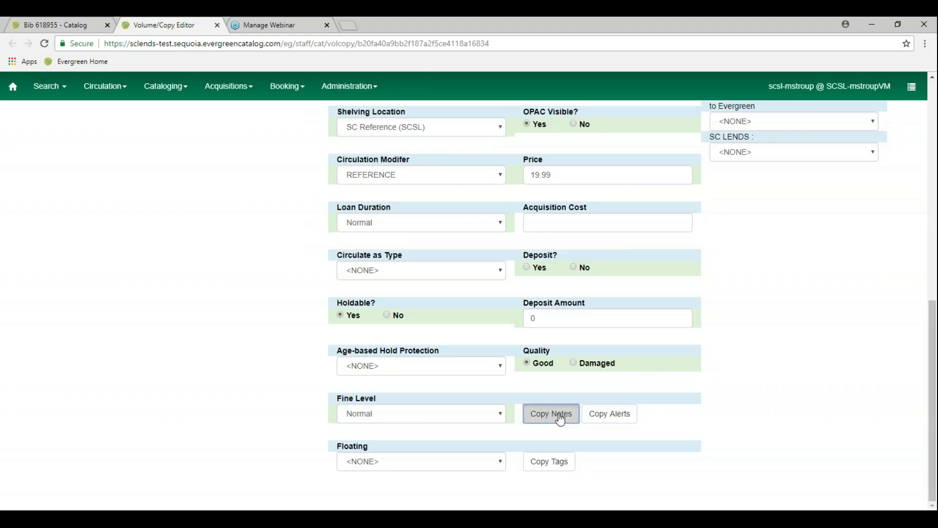
# Save a non-public copy note 'Non-circ' reading 'Do not circulate this item!' with the cataloguer's initials
pyautogui.click(557, 416)
pyautogui.click(416, 139)
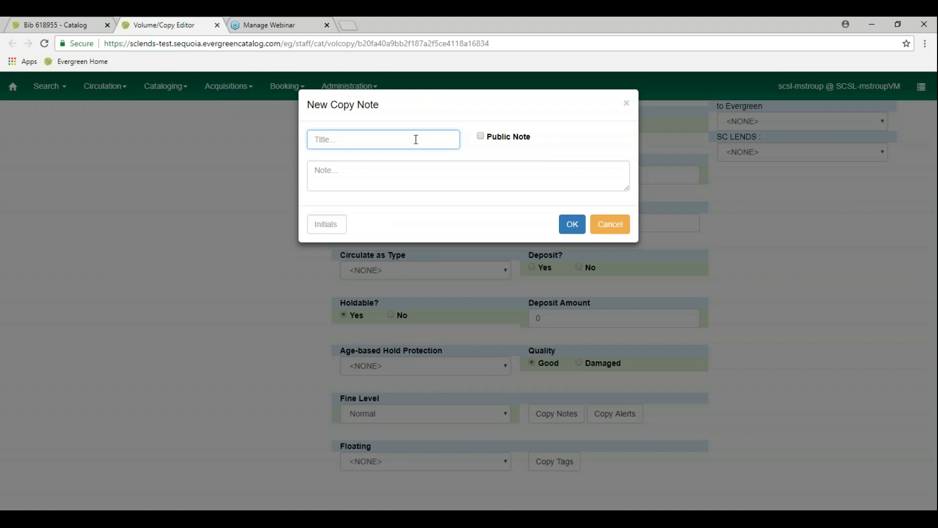
pyautogui.write('Non-circ')
pyautogui.click(384, 172)
pyautogui.write('Do not circula')
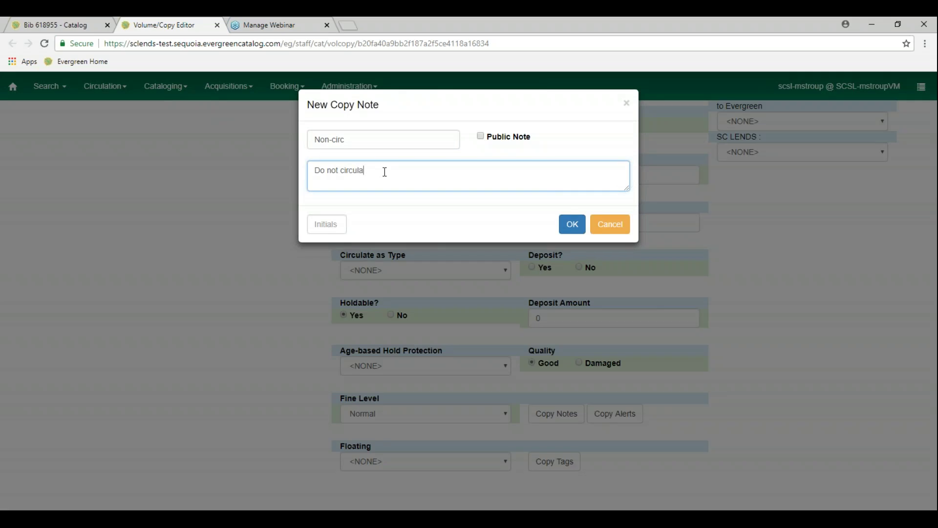
pyautogui.write('te this item!')
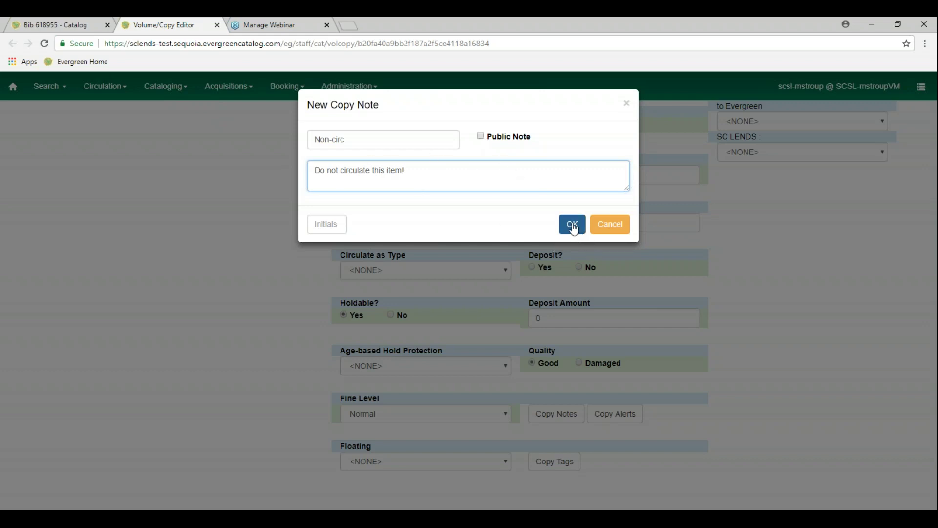
pyautogui.click(573, 226)
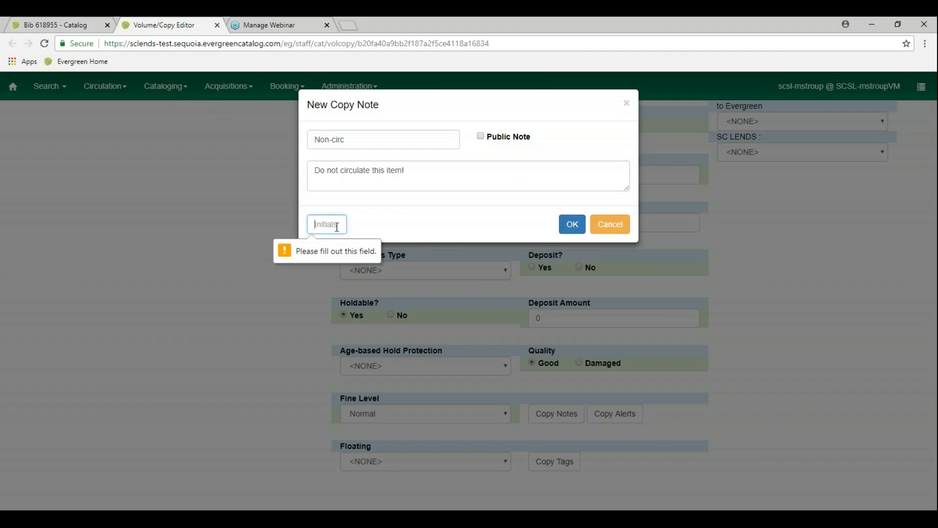
pyautogui.write('AMS')
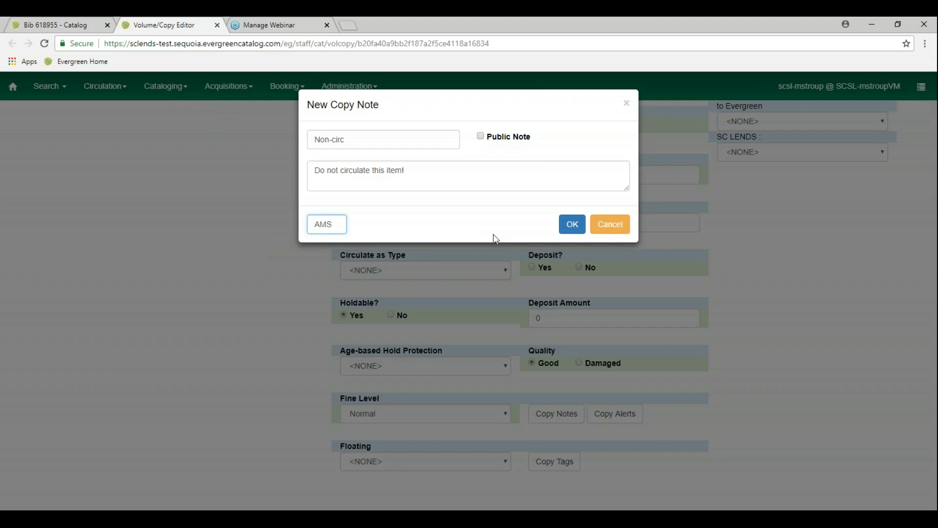
pyautogui.click(563, 231)
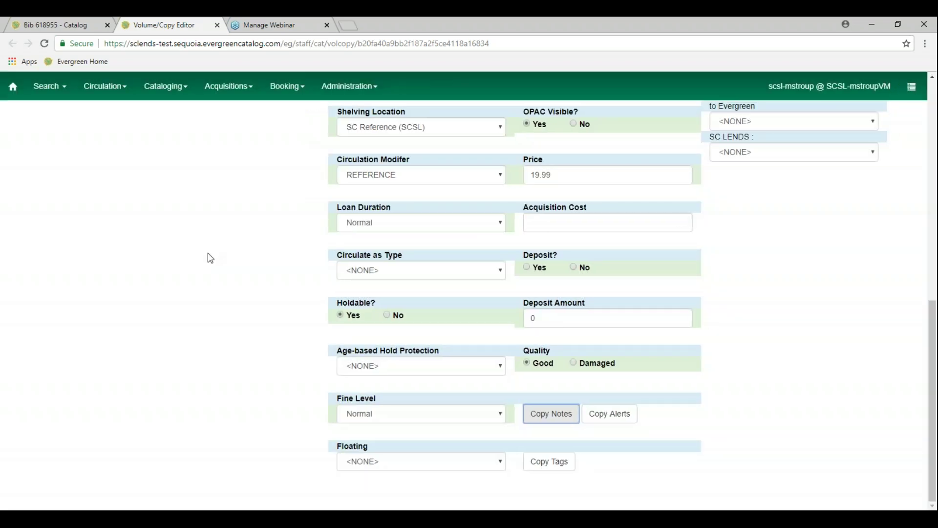
# Apply the Adult Book template to REF WIL, store it, and view Completed Copies
pyautogui.scroll(7, 210, 258)
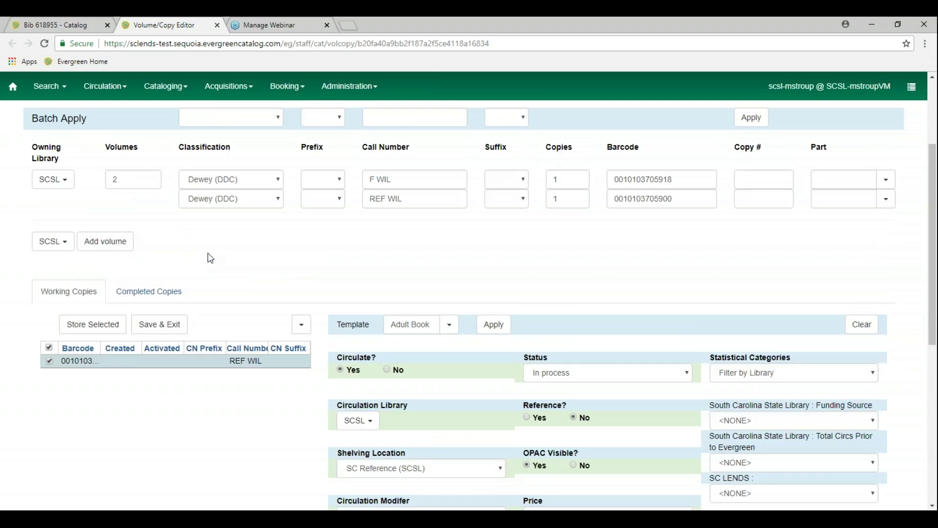
pyautogui.click(495, 325)
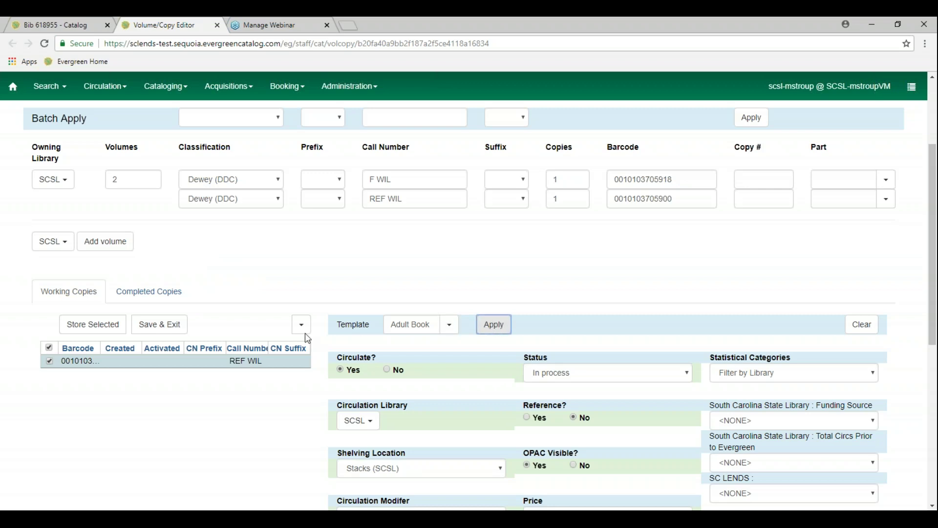
pyautogui.click(104, 330)
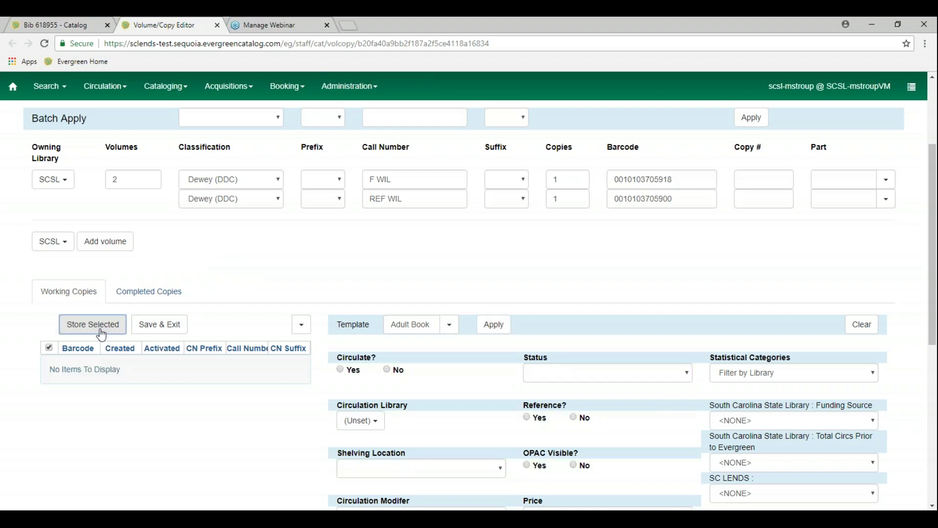
pyautogui.click(145, 298)
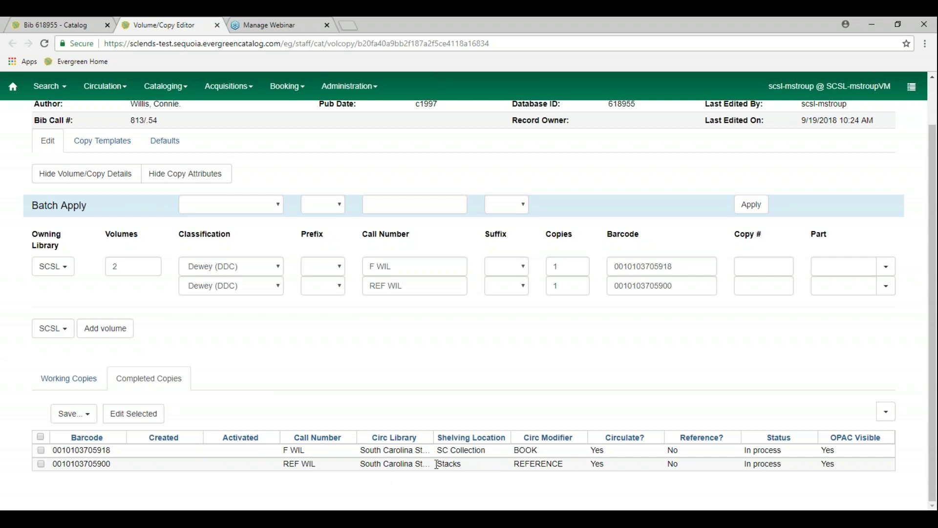
# Reopen the REF WIL copy, switch its shelving to Reference (SCSL), and store it again
pyautogui.click(41, 464)
pyautogui.click(133, 414)
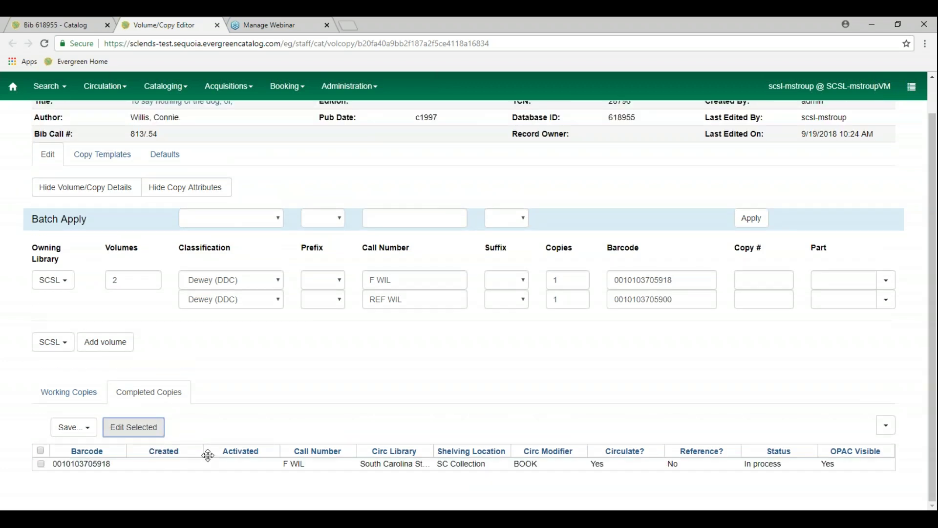
pyautogui.click(78, 434)
pyautogui.scroll(-6, 209, 465)
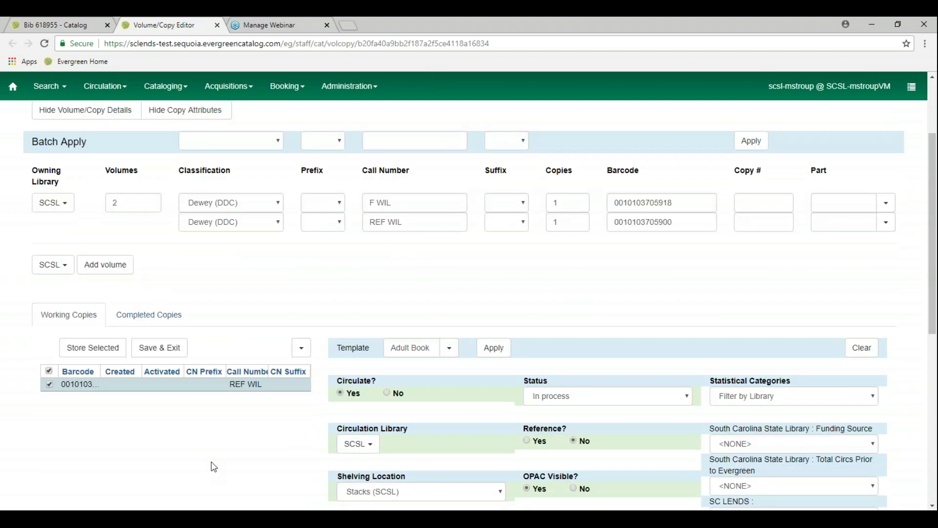
pyautogui.scroll(-1, 214, 467)
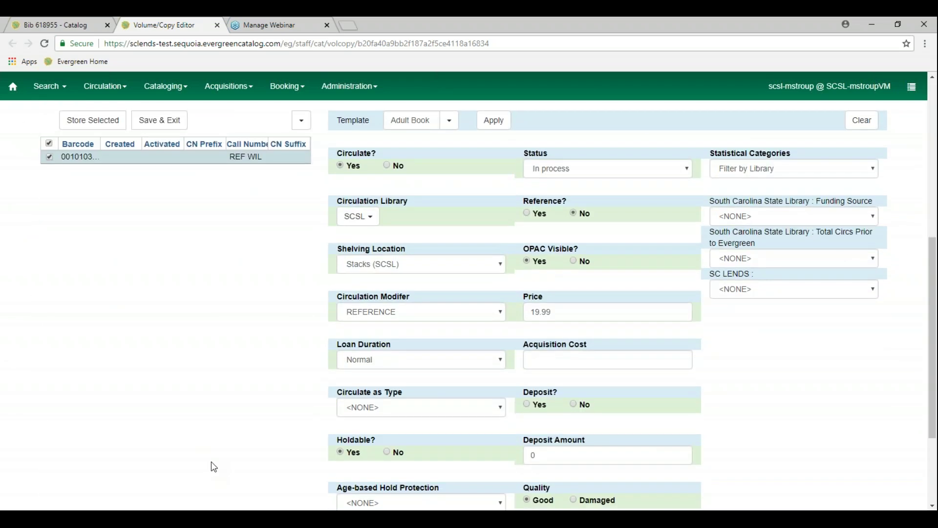
pyautogui.click(498, 267)
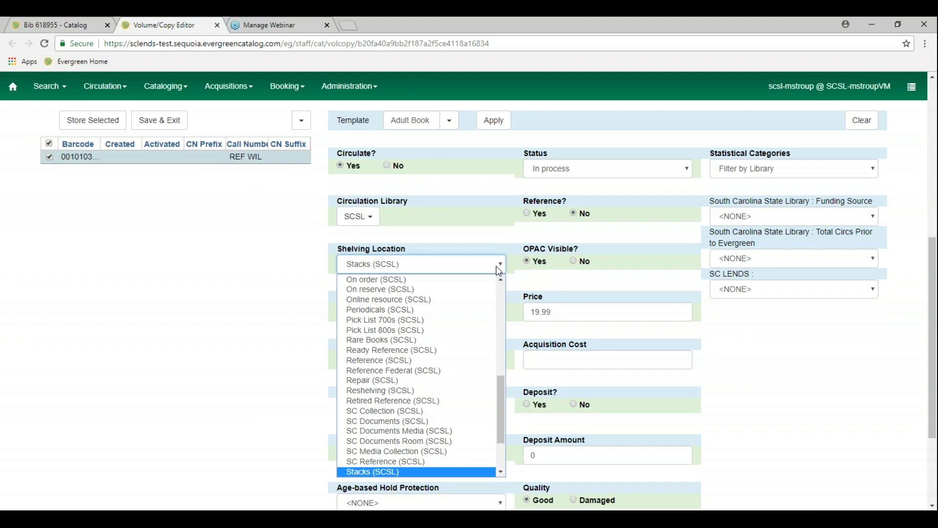
pyautogui.click(451, 362)
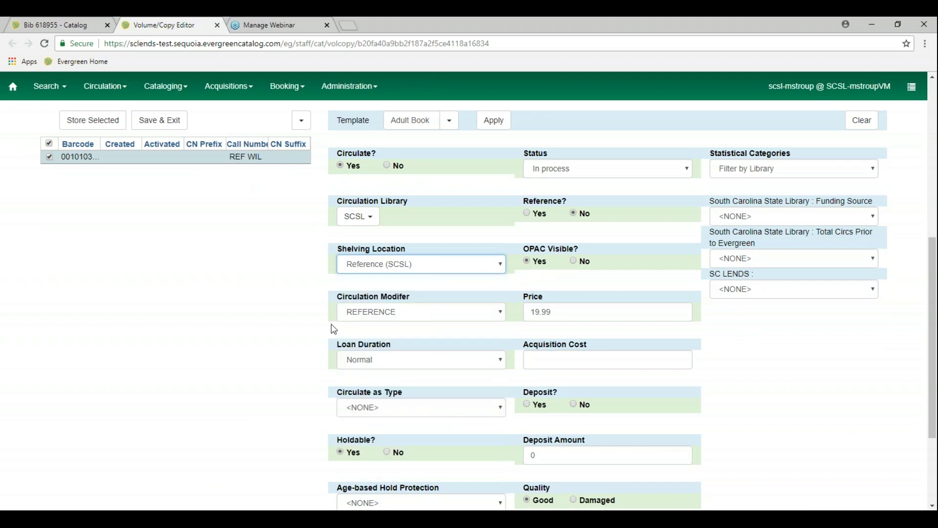
pyautogui.scroll(2, 295, 324)
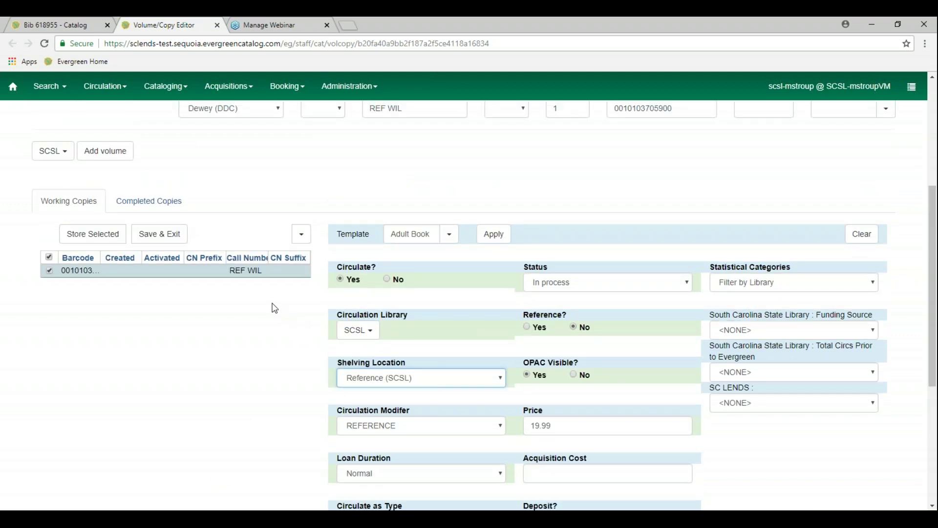
pyautogui.scroll(1, 272, 307)
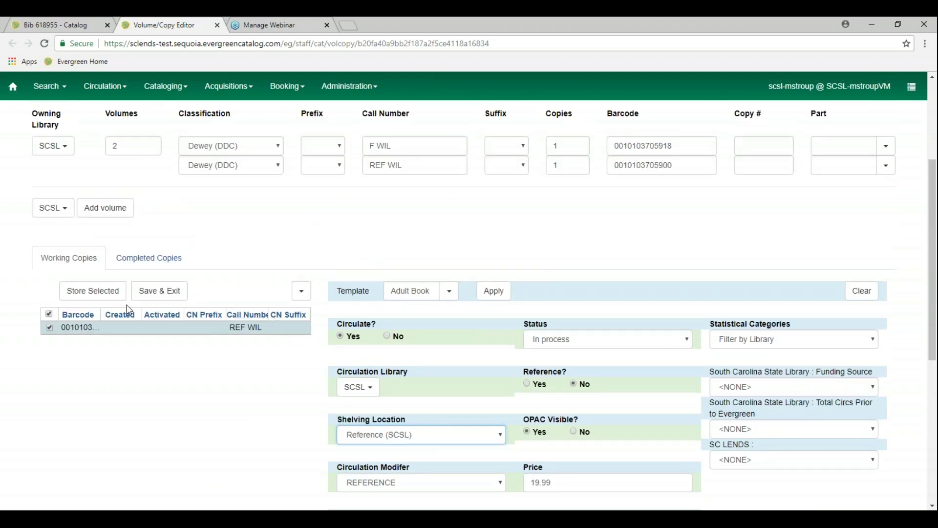
pyautogui.click(93, 291)
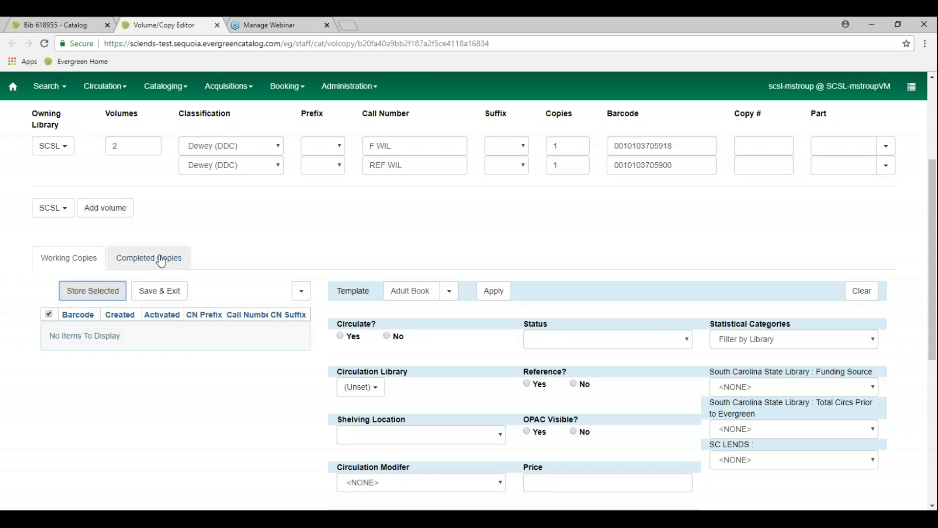
pyautogui.click(161, 262)
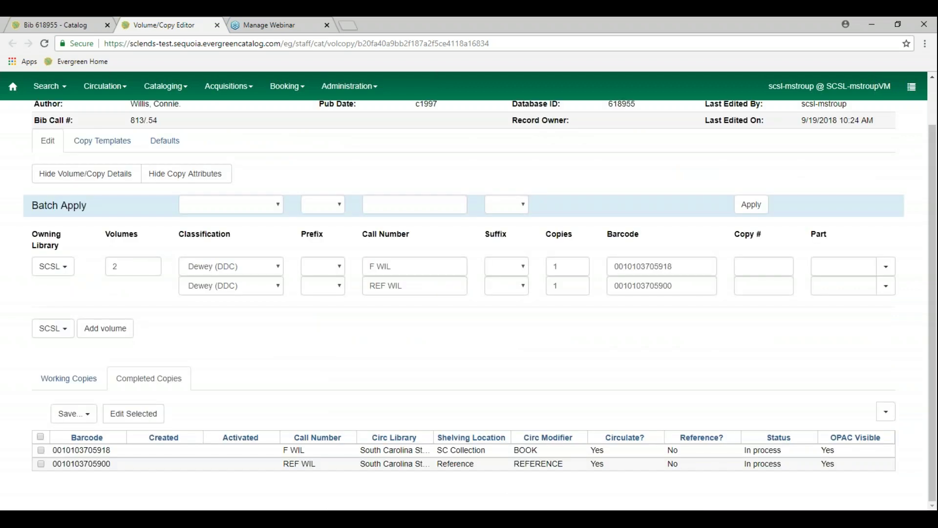
# Select both completed copies, F WIL and REF WIL, and Save & Exit the editor
pyautogui.moveTo(438, 464); pyautogui.dragTo(490, 470)
pyautogui.doubleClick(599, 464)
pyautogui.click(614, 490)
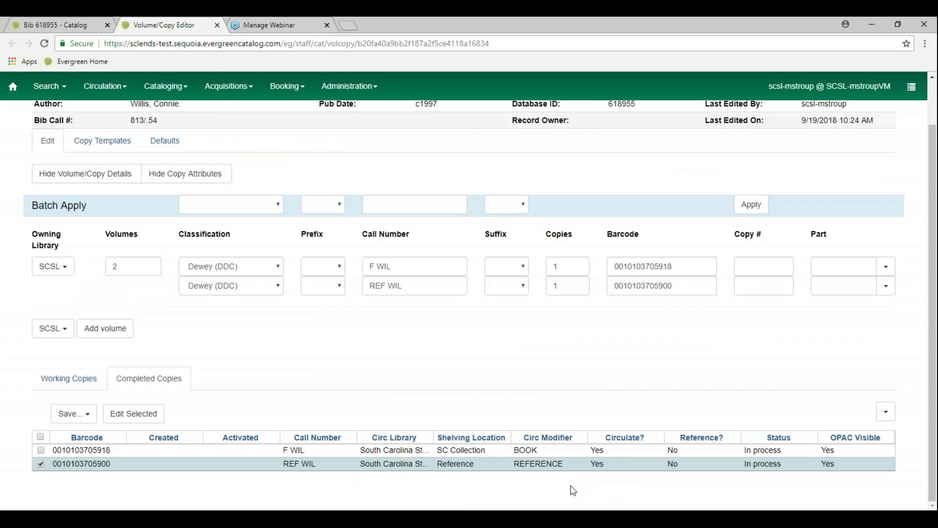
pyautogui.click(41, 449)
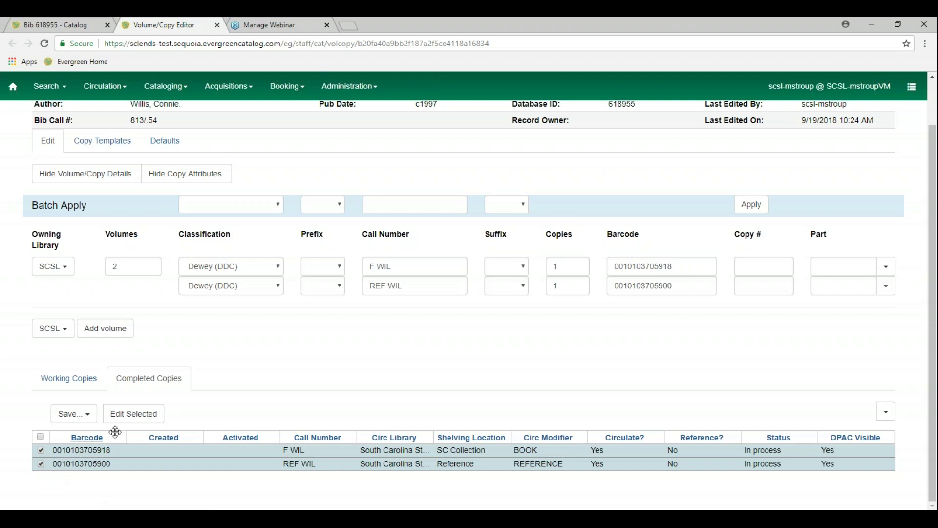
pyautogui.click(95, 423)
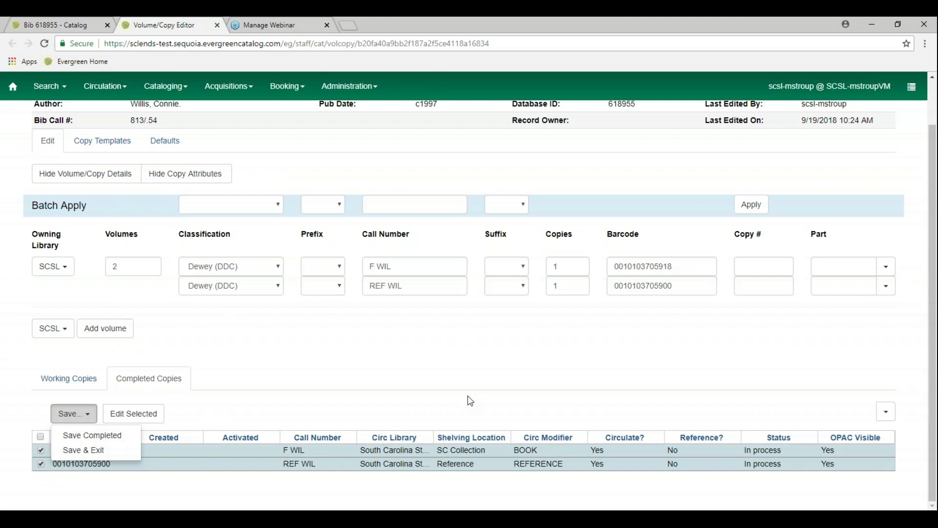
pyautogui.click(105, 455)
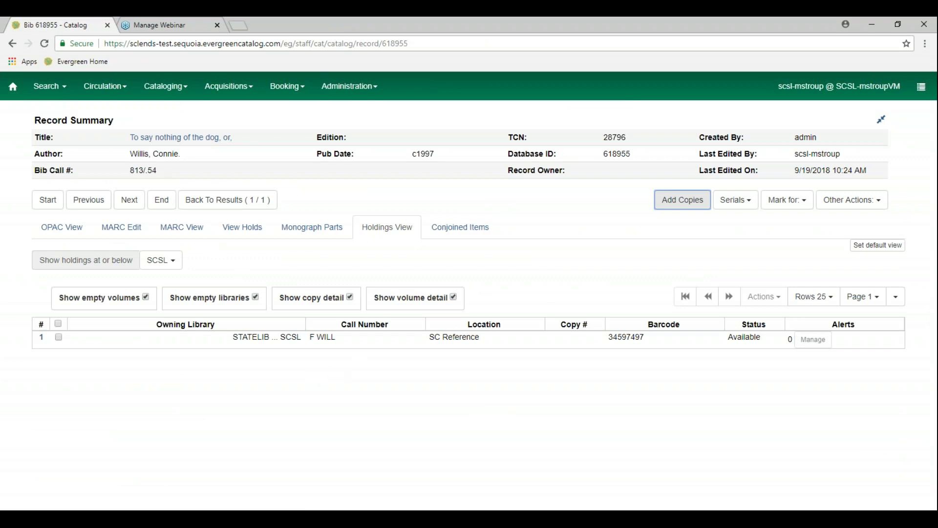
# Show the record's OPAC View and page to the next 10 library copies
pyautogui.moveTo(114, 120); pyautogui.dragTo(76, 120)
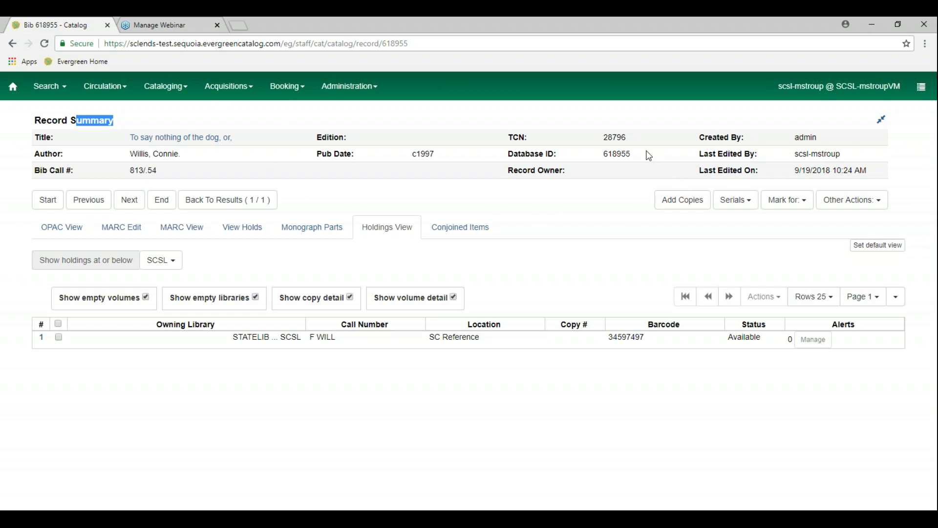
pyautogui.click(75, 237)
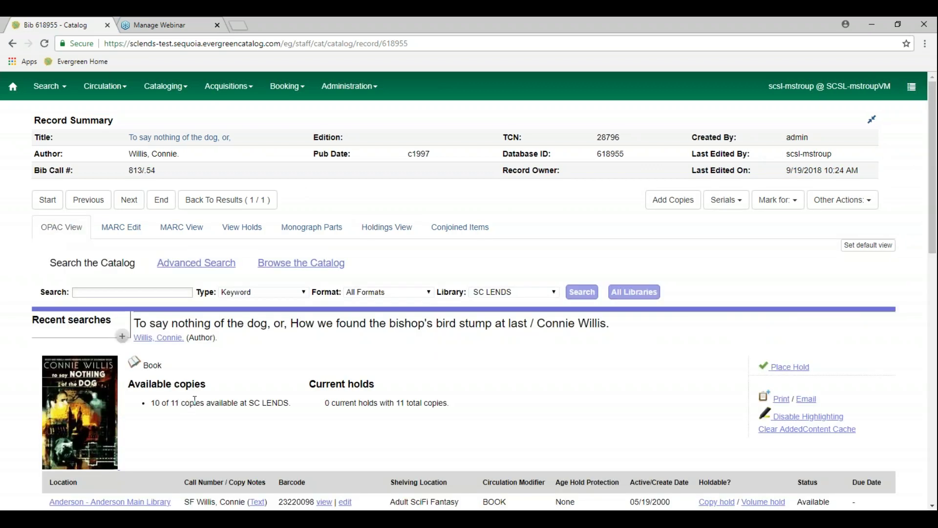
pyautogui.scroll(-3, 196, 400)
pyautogui.scroll(-5, 197, 403)
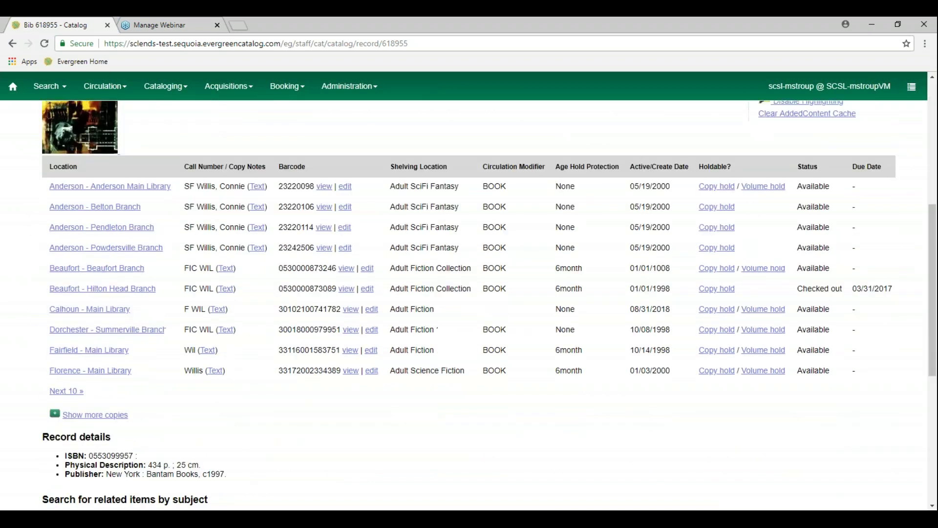
pyautogui.click(82, 368)
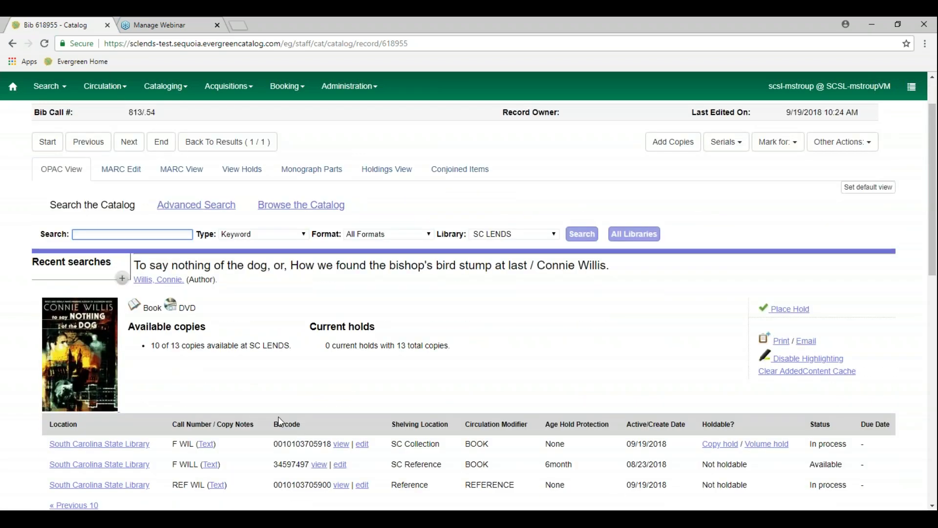
pyautogui.scroll(-4, 277, 417)
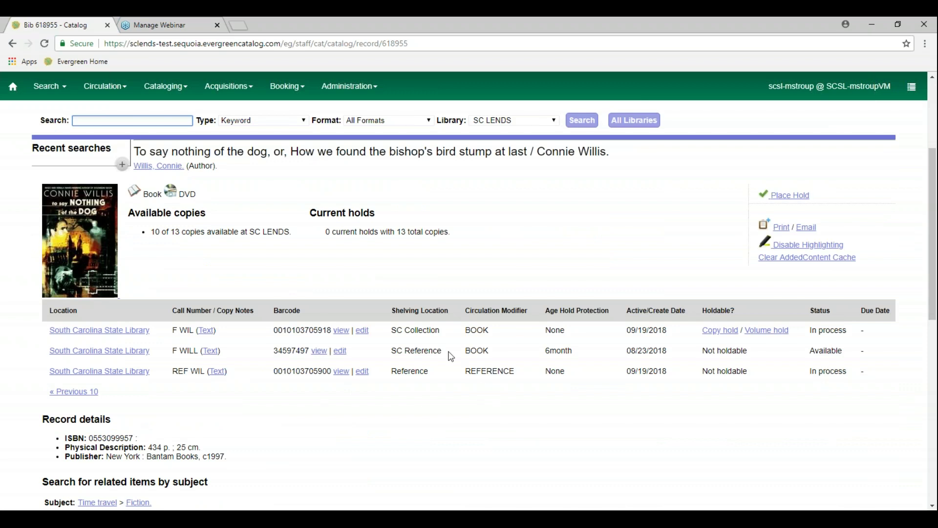
# Highlight the copy list to check the new F WIL copy: SC Collection, BOOK, In process
pyautogui.moveTo(518, 374); pyautogui.dragTo(423, 372)
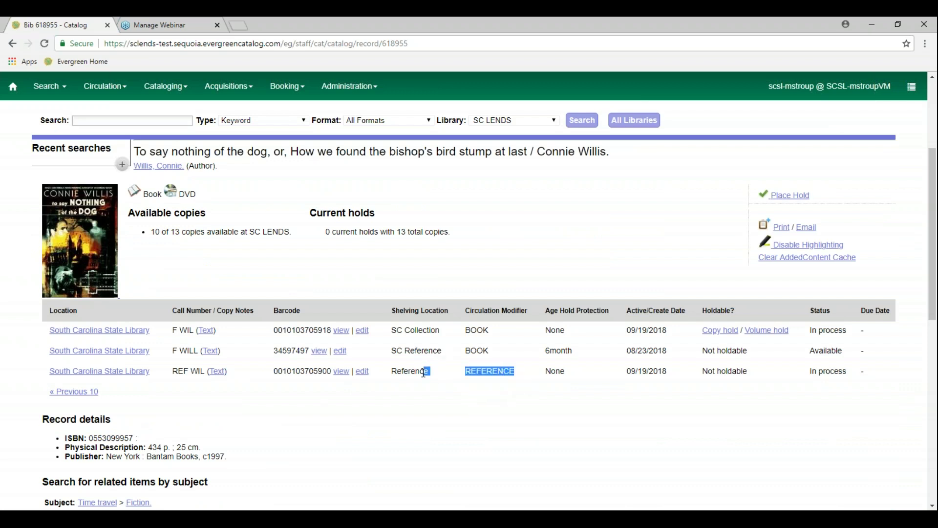
pyautogui.click(508, 327)
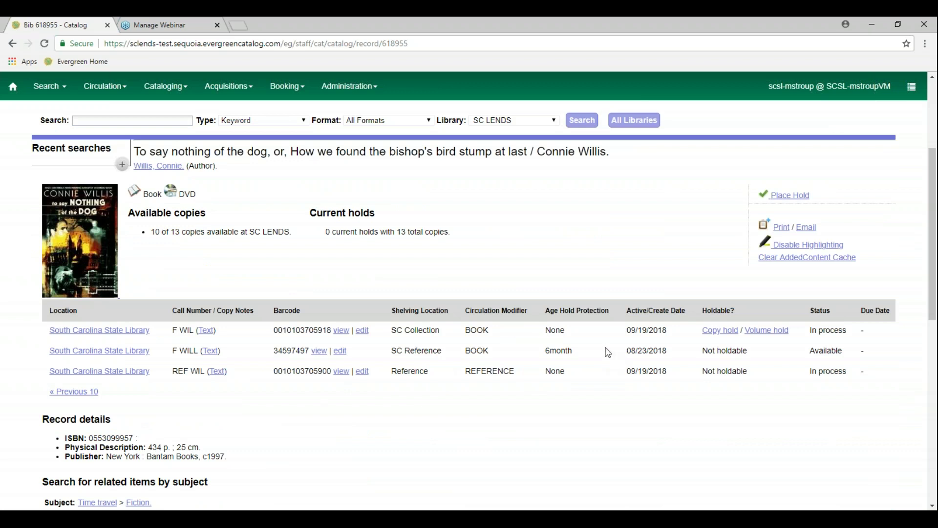
pyautogui.moveTo(515, 351); pyautogui.dragTo(434, 330)
pyautogui.click(479, 339)
pyautogui.scroll(3, 548, 371)
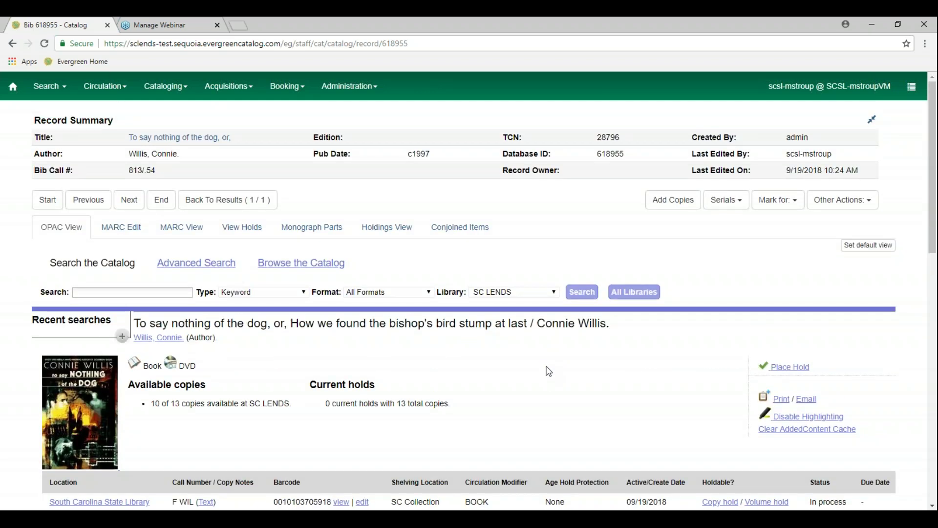
pyautogui.moveTo(198, 367); pyautogui.dragTo(179, 367)
pyautogui.click(218, 368)
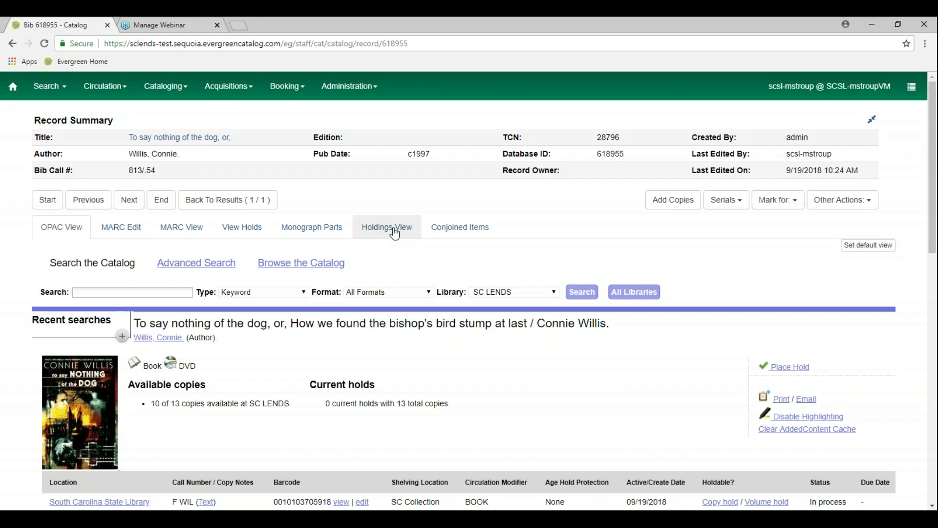
# Show the Holdings View with volume detail so the F WIL and REF WIL copy rows appear
pyautogui.click(395, 229)
pyautogui.click(430, 299)
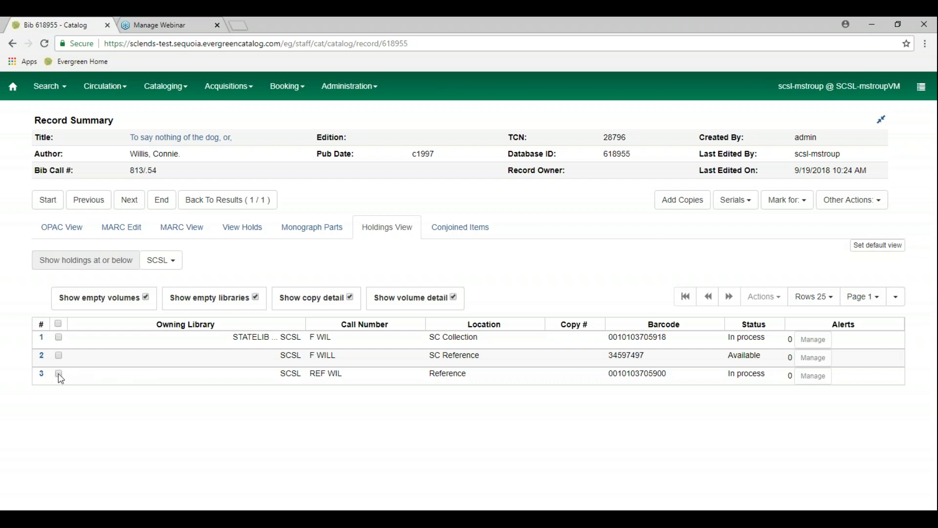
pyautogui.doubleClick(310, 378)
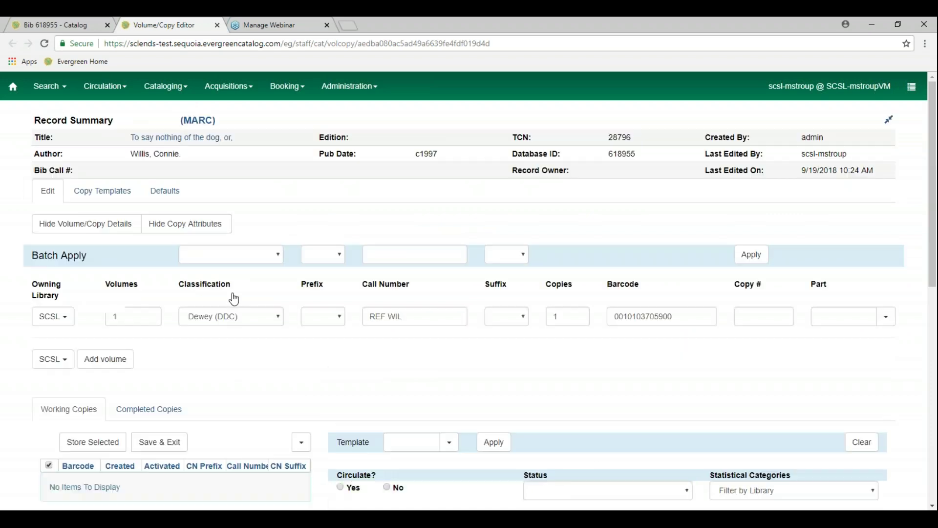
pyautogui.scroll(-9, 264, 377)
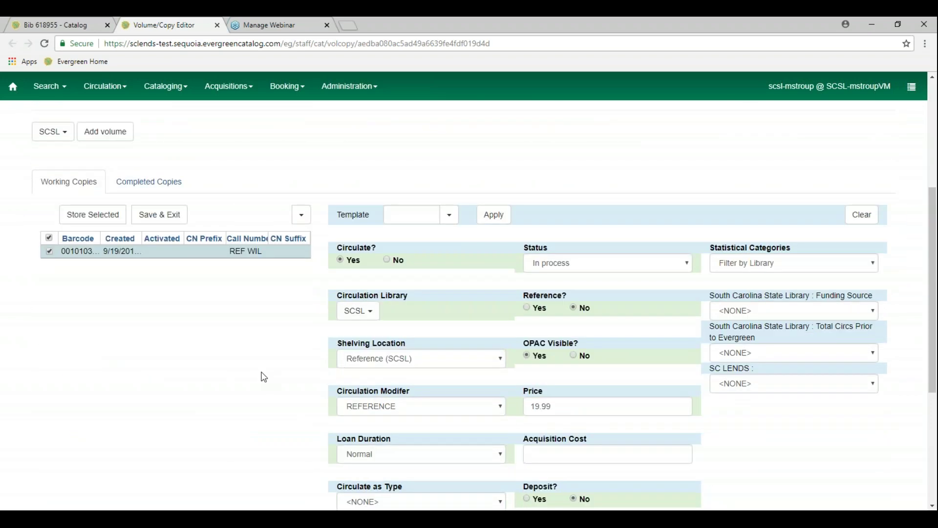
pyautogui.scroll(-1, 264, 377)
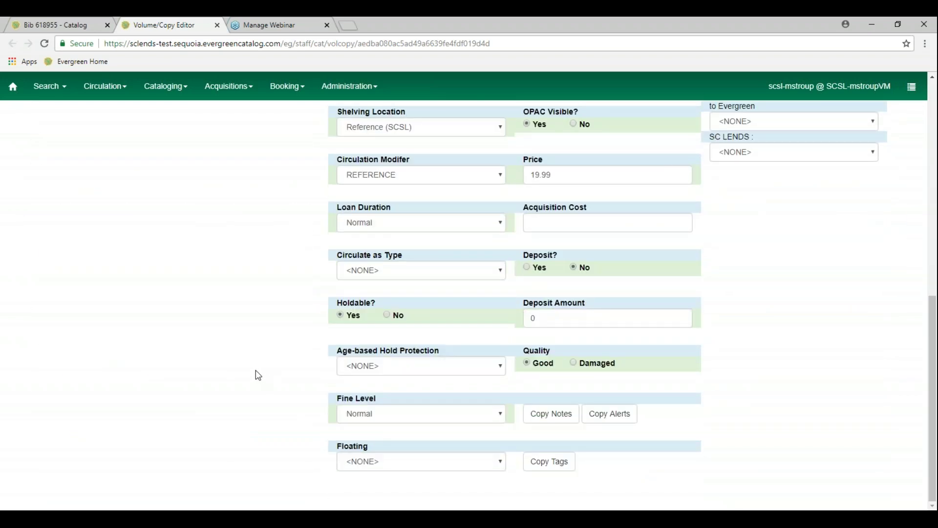
pyautogui.click(544, 468)
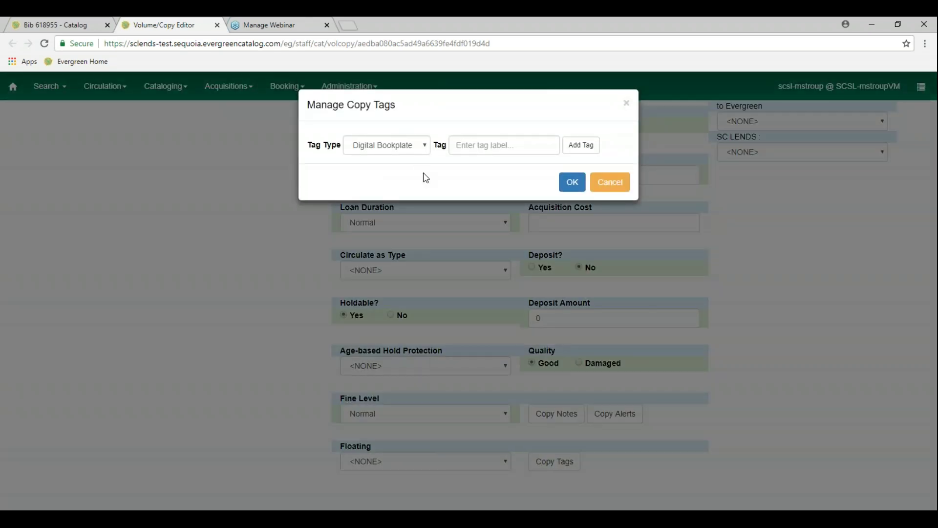
pyautogui.click(423, 145)
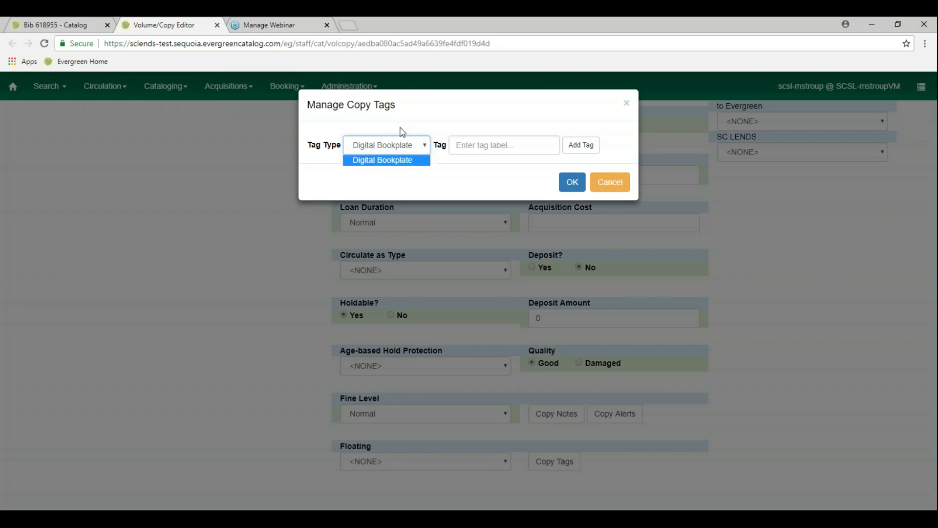
pyautogui.click(412, 124)
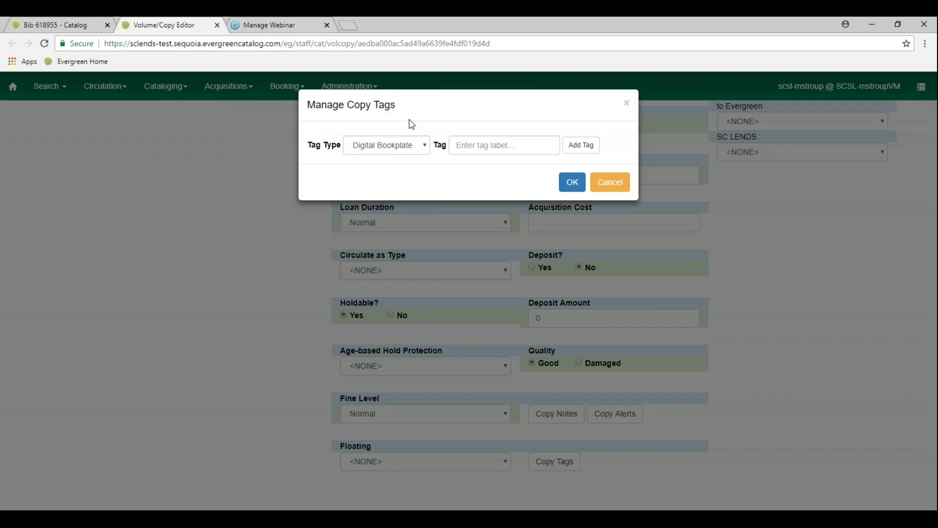
pyautogui.click(423, 146)
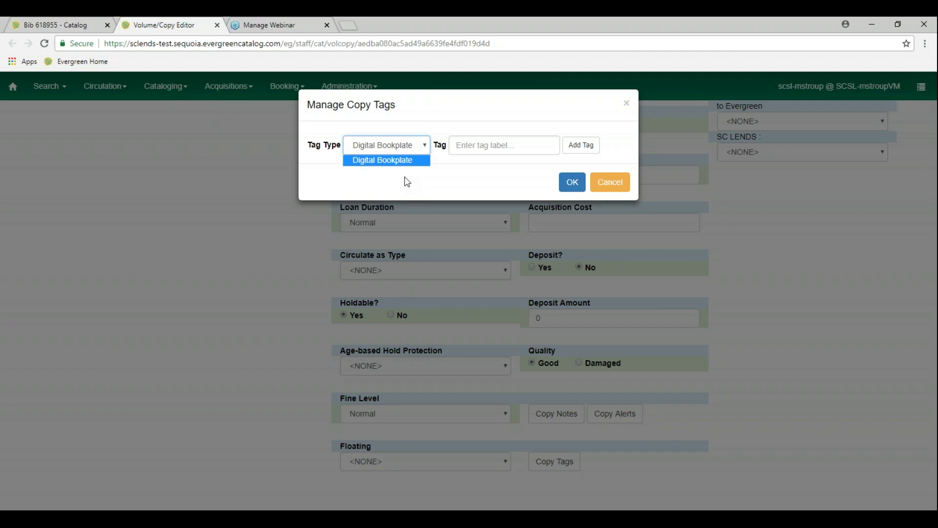
pyautogui.click(342, 181)
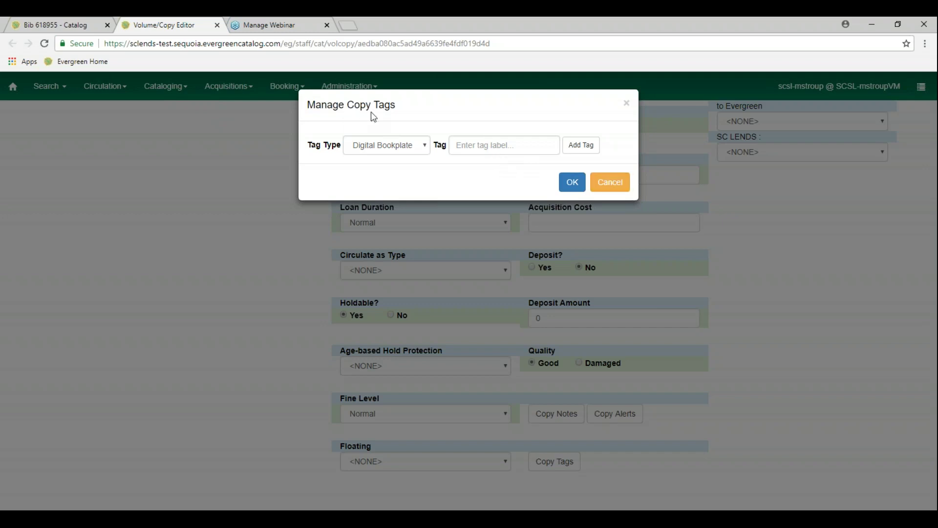
pyautogui.click(590, 181)
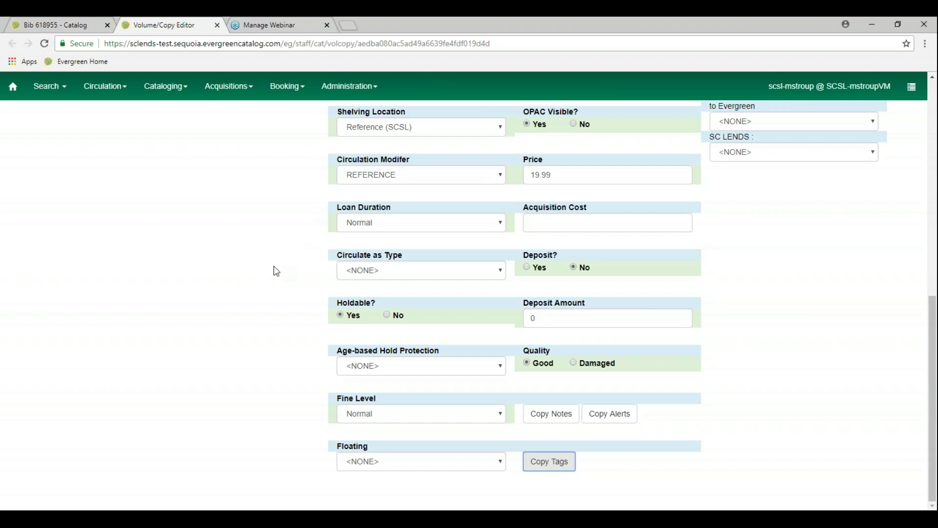
# Store the checked REF WIL working copy, emptying the Working Copies list and clearing its fields
pyautogui.scroll(8, 278, 271)
pyautogui.scroll(2, 278, 273)
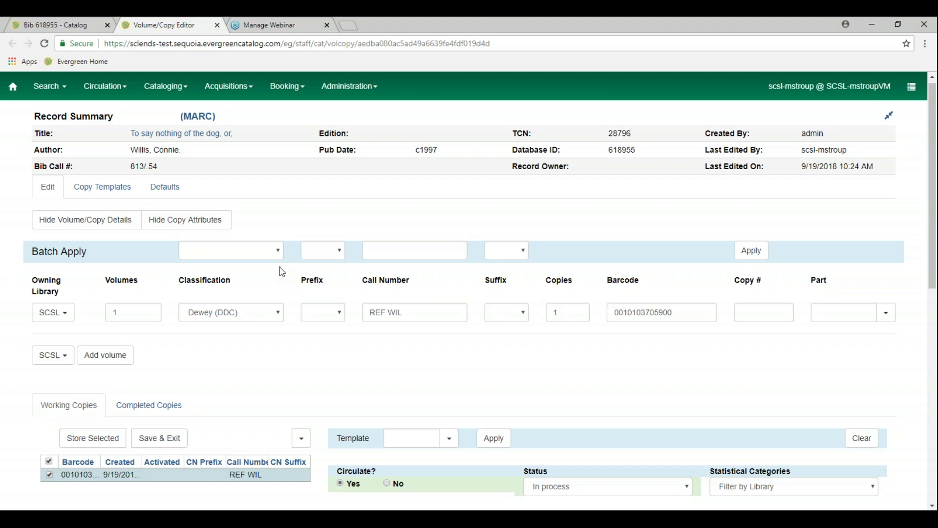
pyautogui.scroll(-1, 279, 364)
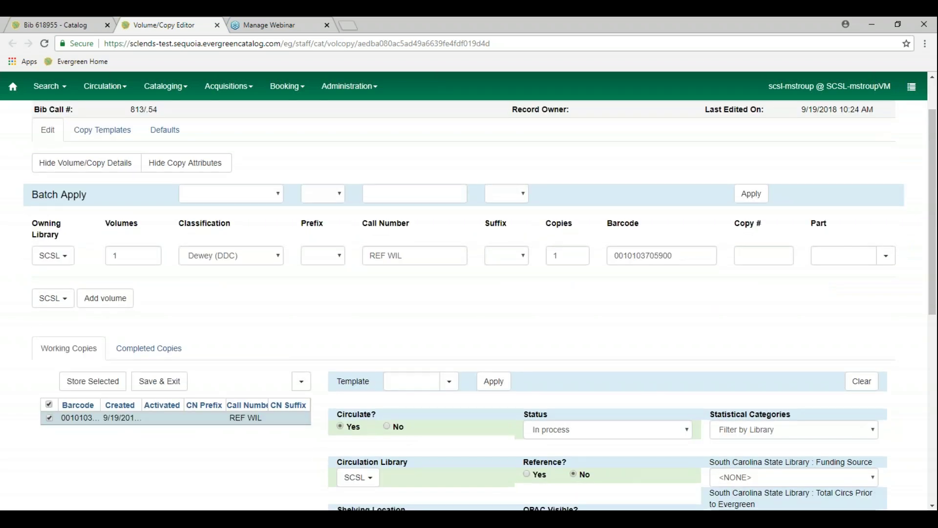
pyautogui.scroll(-2, 469, 303)
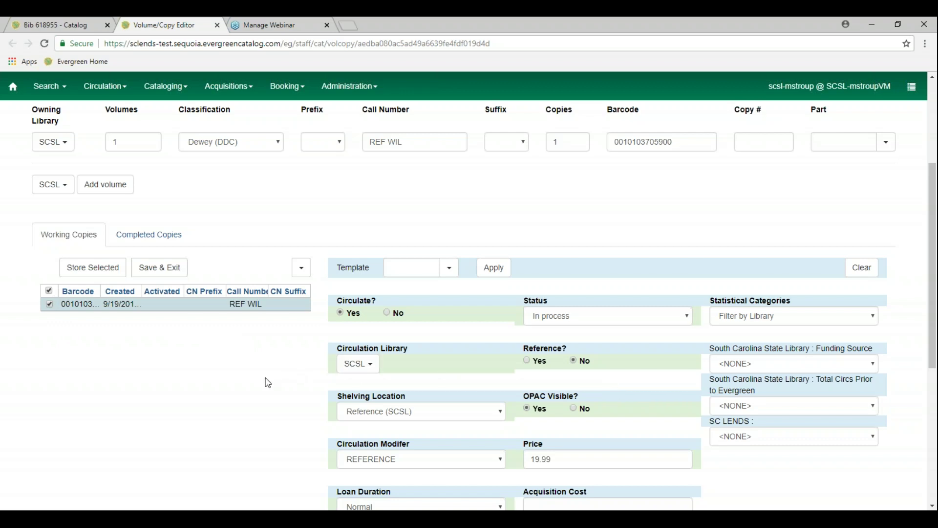
pyautogui.click(103, 273)
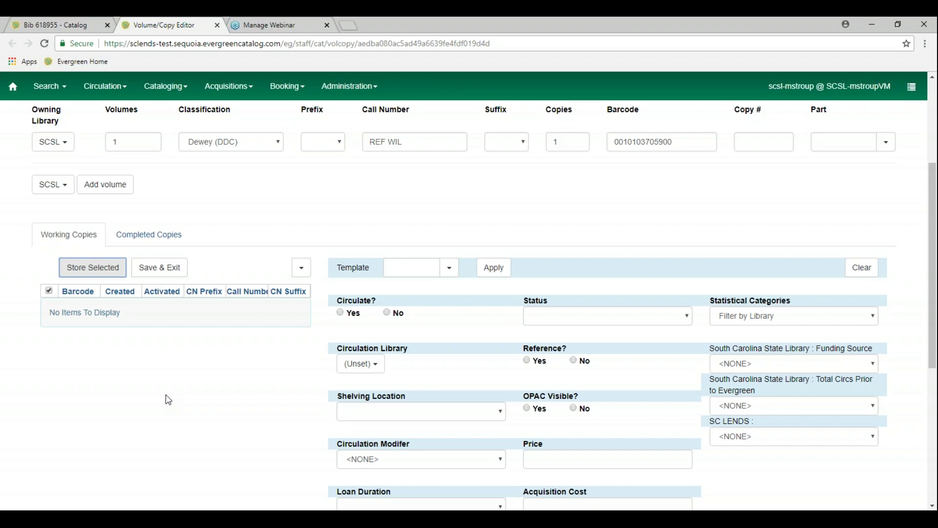
pyautogui.scroll(4, 192, 397)
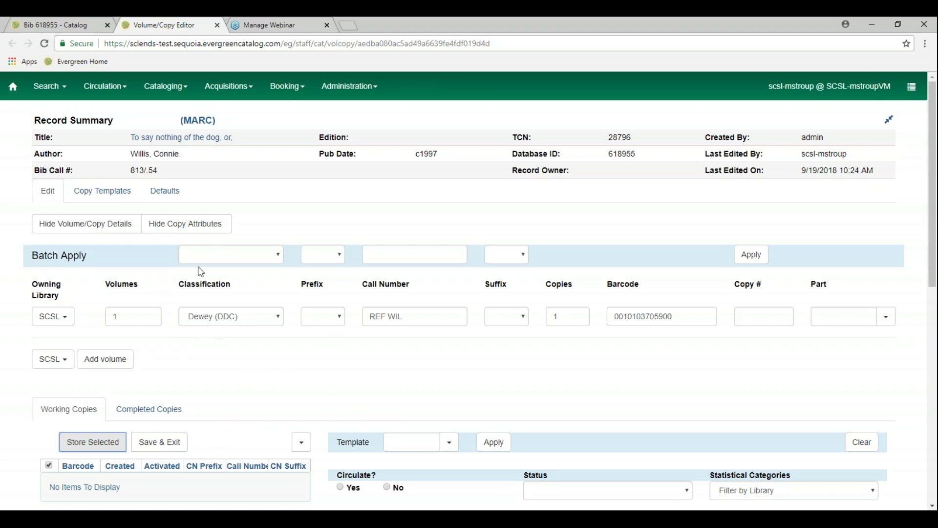
# Erase the existing barcode value in the Volume/Copy Editor
pyautogui.click(49, 195)
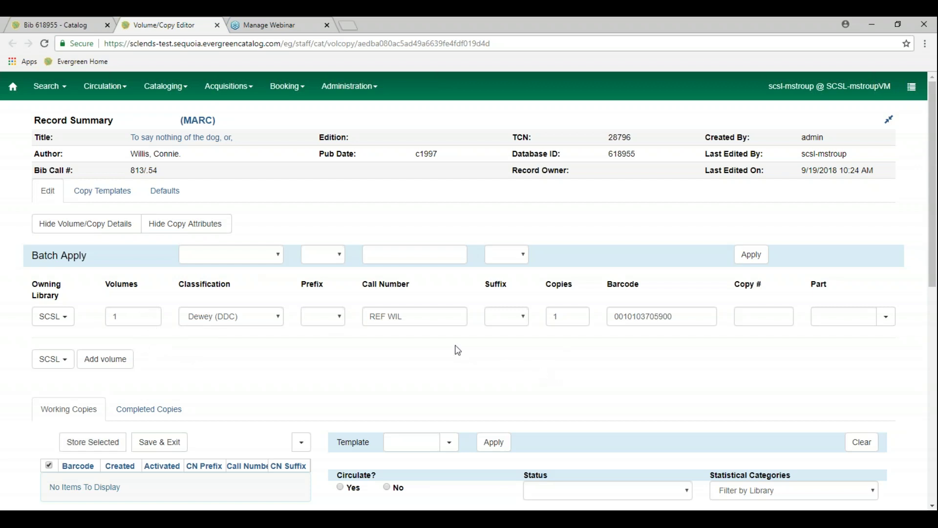
pyautogui.doubleClick(685, 313)
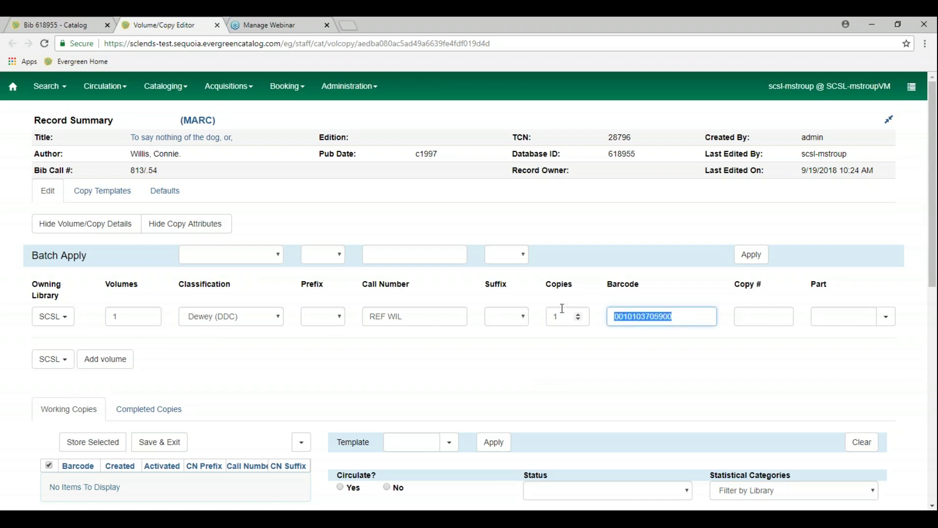
pyautogui.press('BackSpace')
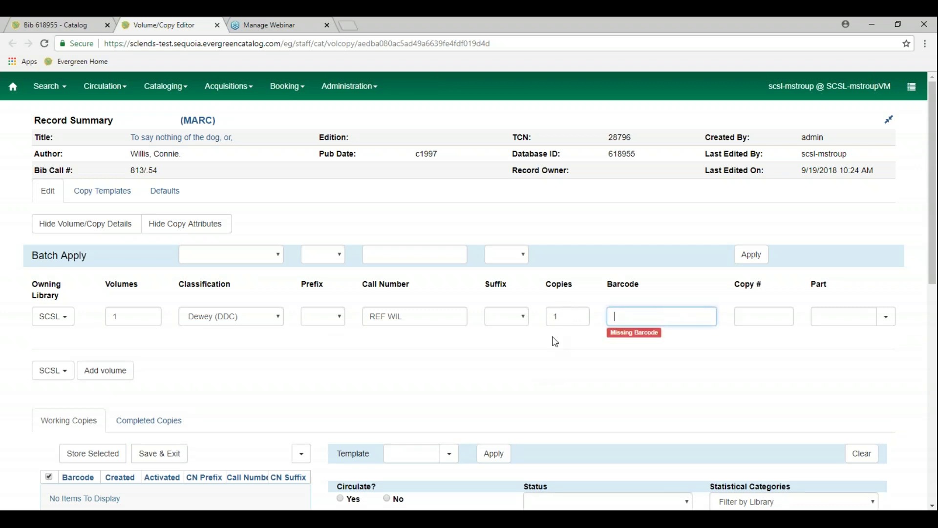
# Set Volumes to 0 and change the call number from REF WIL to F WIL
pyautogui.click(134, 316)
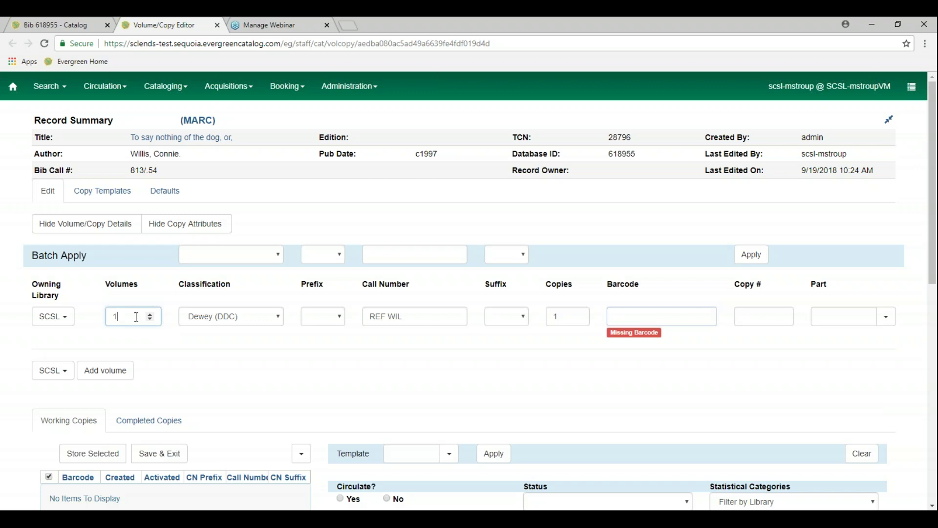
pyautogui.press('BackSpace')
pyautogui.write('0')
pyautogui.click(754, 316)
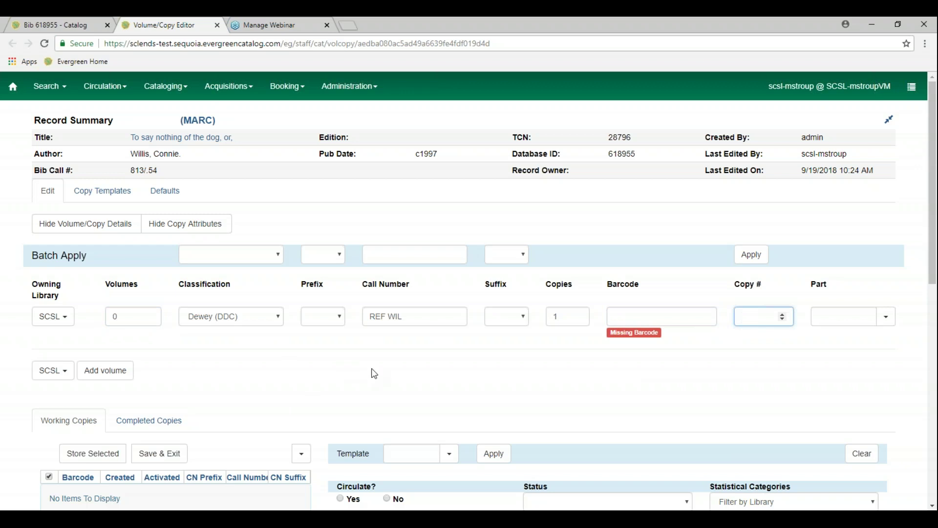
pyautogui.moveTo(417, 316); pyautogui.dragTo(268, 312)
pyautogui.write('F WIL')
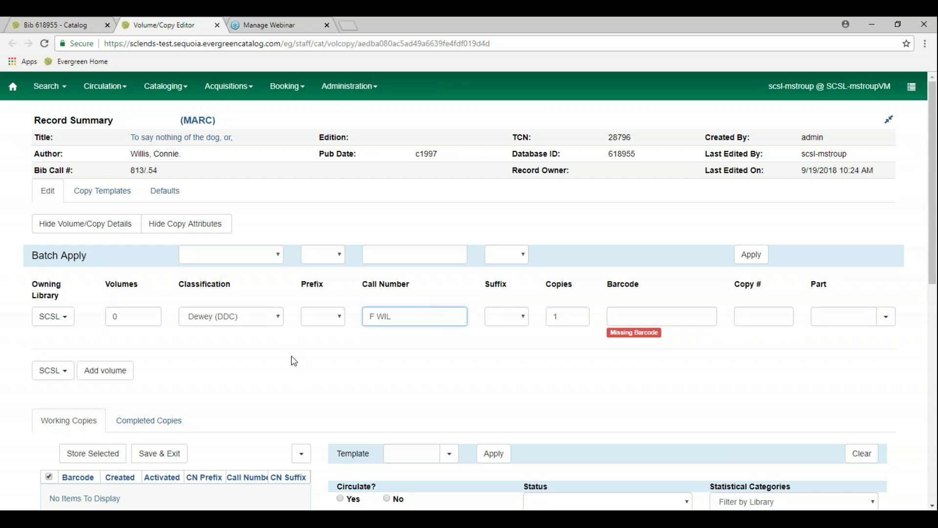
pyautogui.scroll(-1, 294, 361)
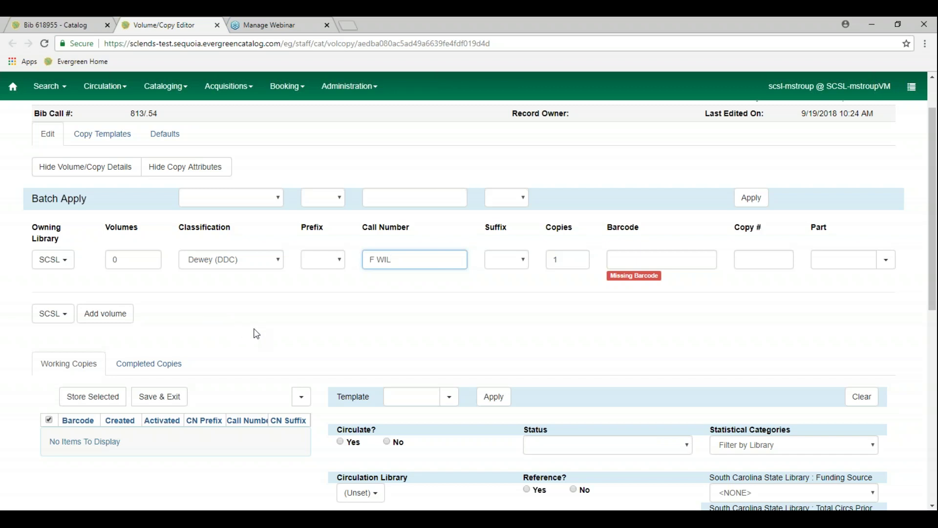
pyautogui.scroll(-9, 254, 333)
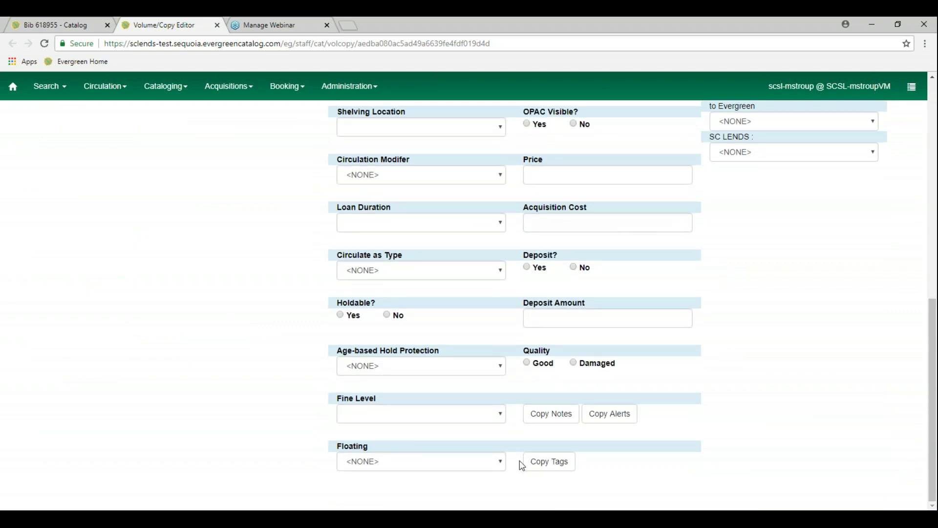
pyautogui.click(561, 470)
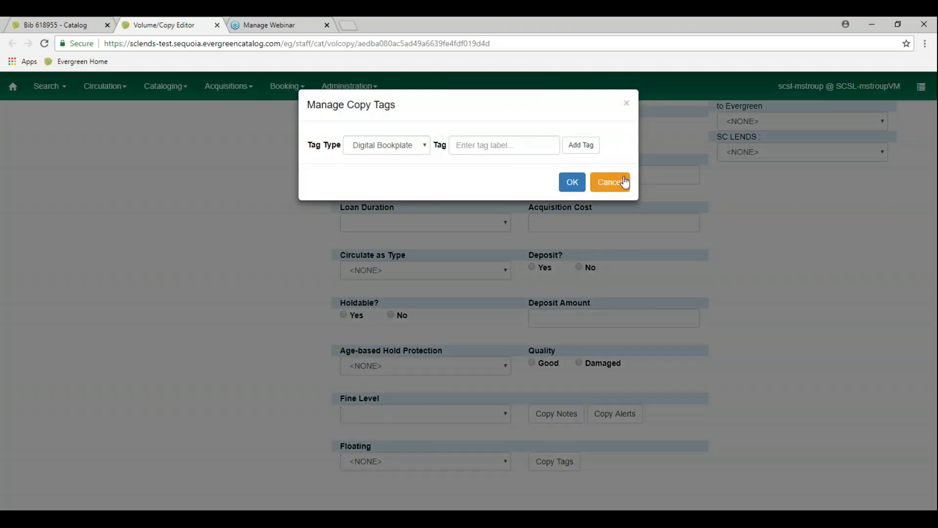
pyautogui.click(617, 184)
pyautogui.scroll(10, 146, 275)
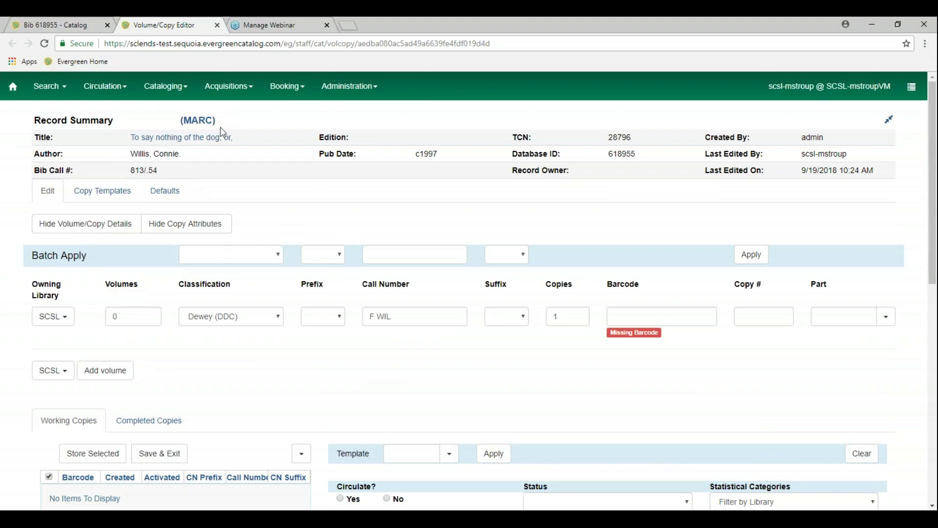
# Leave the unsaved copy, page through the title's copies, and edit the first South Carolina State Library copy
pyautogui.click(203, 137)
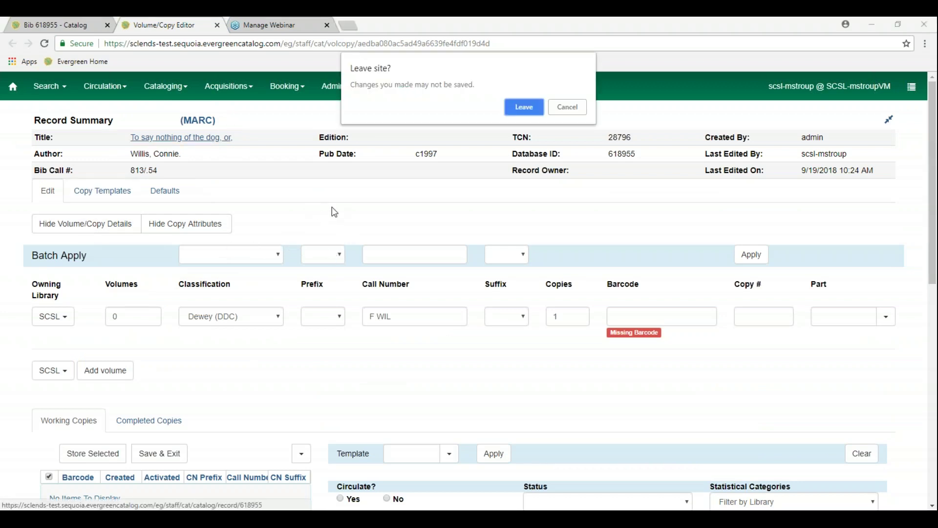
pyautogui.click(523, 107)
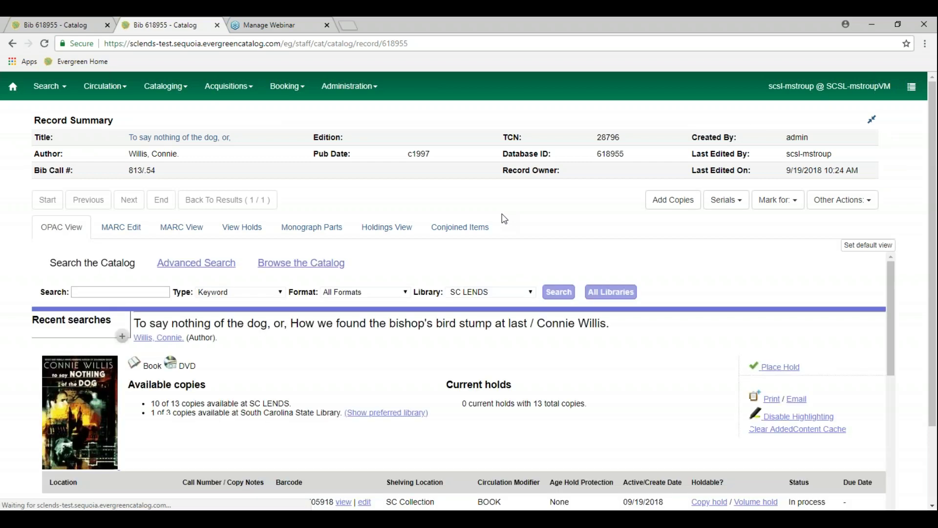
pyautogui.scroll(-7, 491, 358)
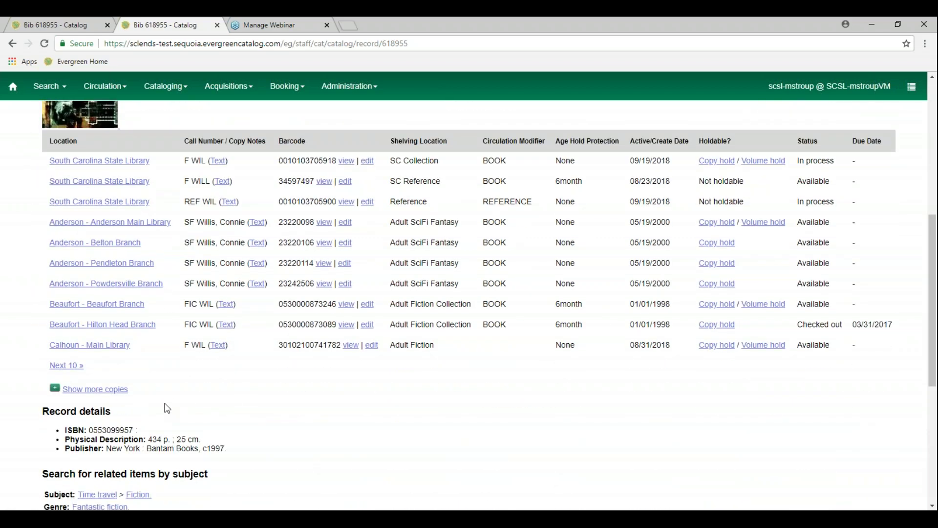
pyautogui.click(73, 366)
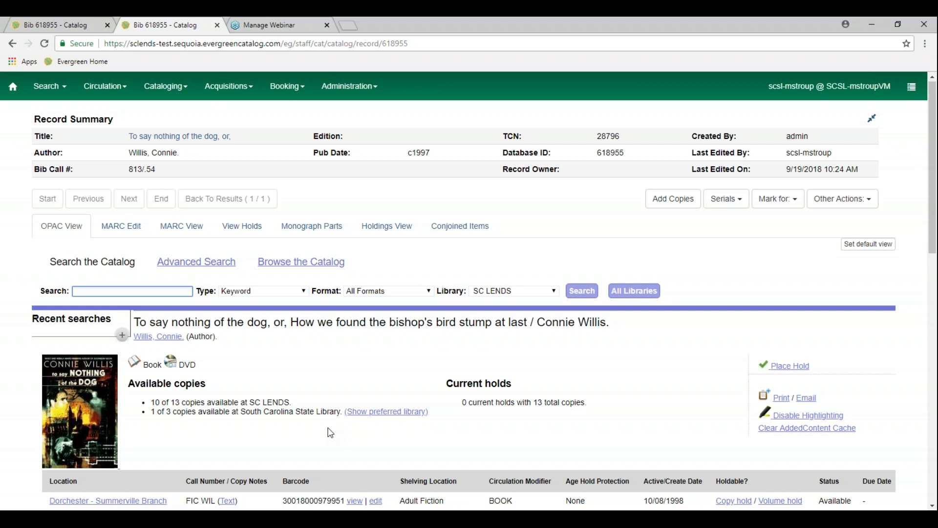
pyautogui.scroll(-4, 331, 433)
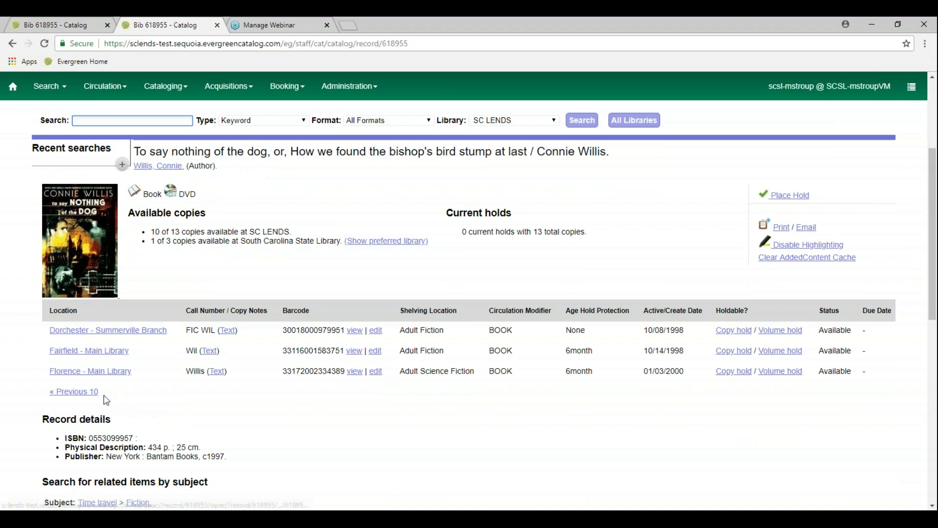
pyautogui.click(88, 395)
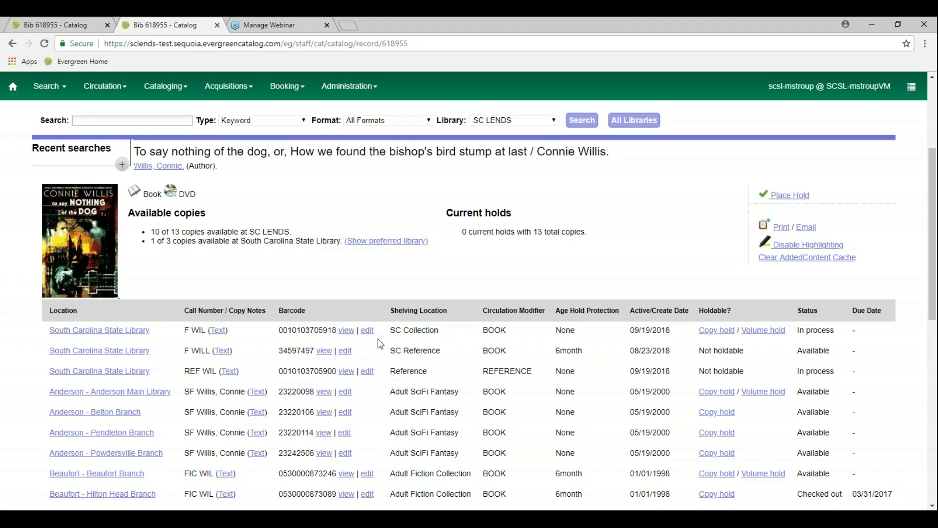
pyautogui.click(367, 330)
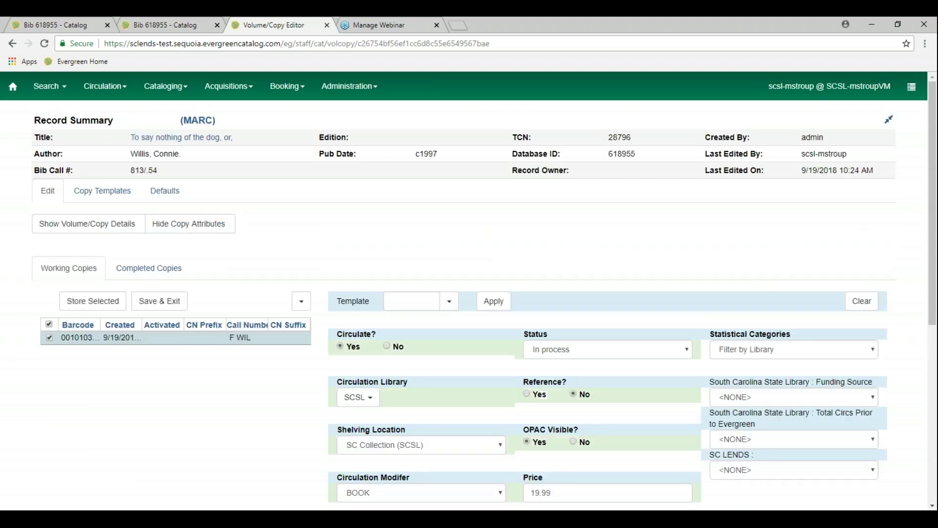
# Begin a Digital Bookplate copy tag, then cancel Manage Copy Tags without adding it
pyautogui.scroll(-6, 547, 426)
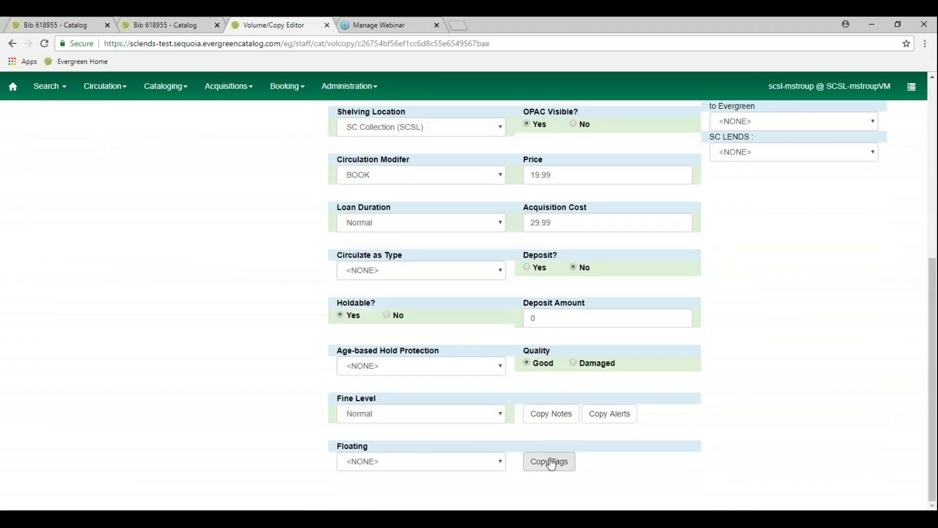
pyautogui.click(567, 465)
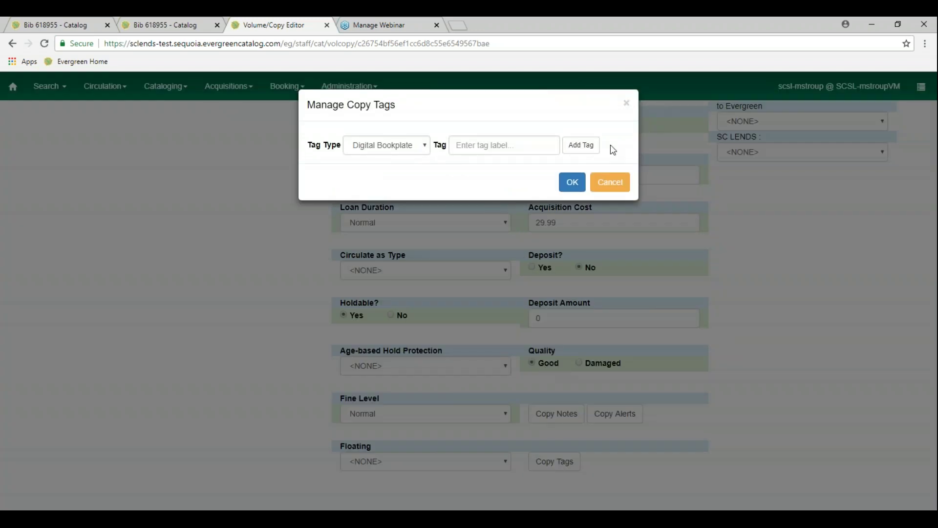
pyautogui.click(588, 145)
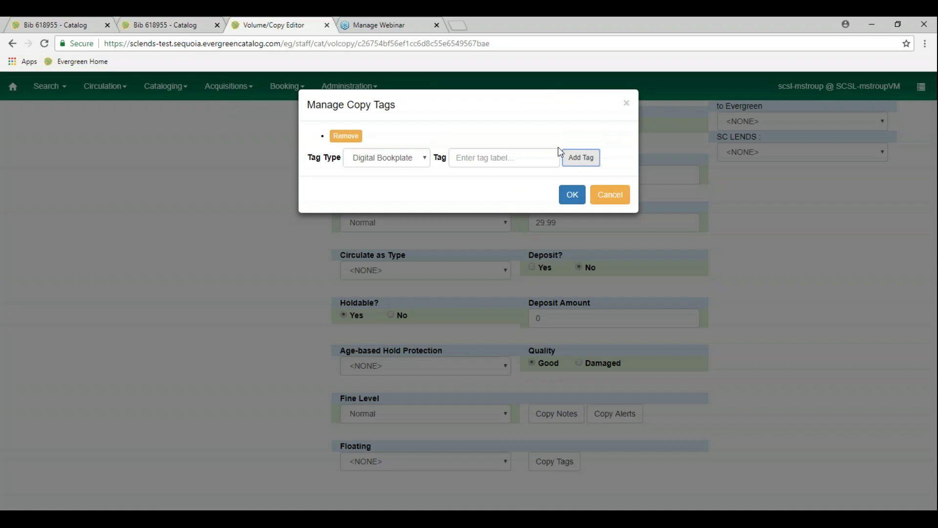
pyautogui.click(420, 161)
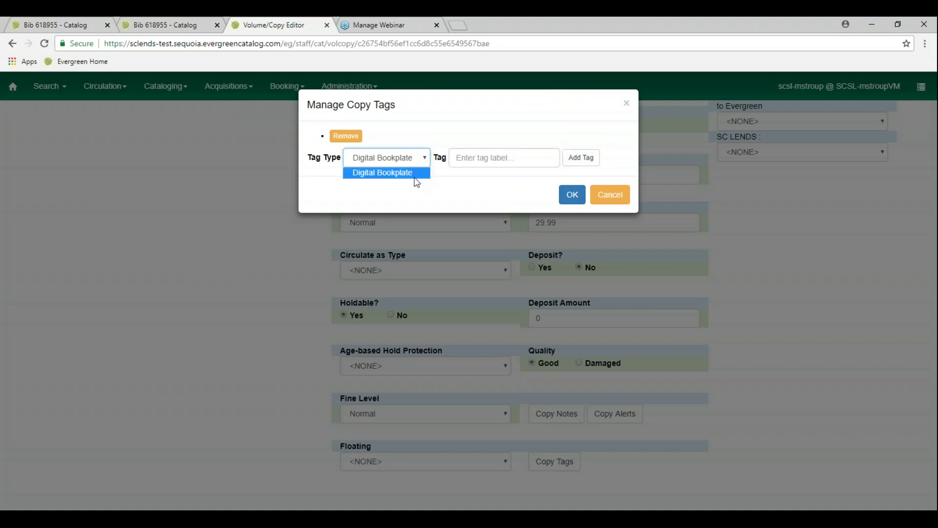
pyautogui.click(415, 176)
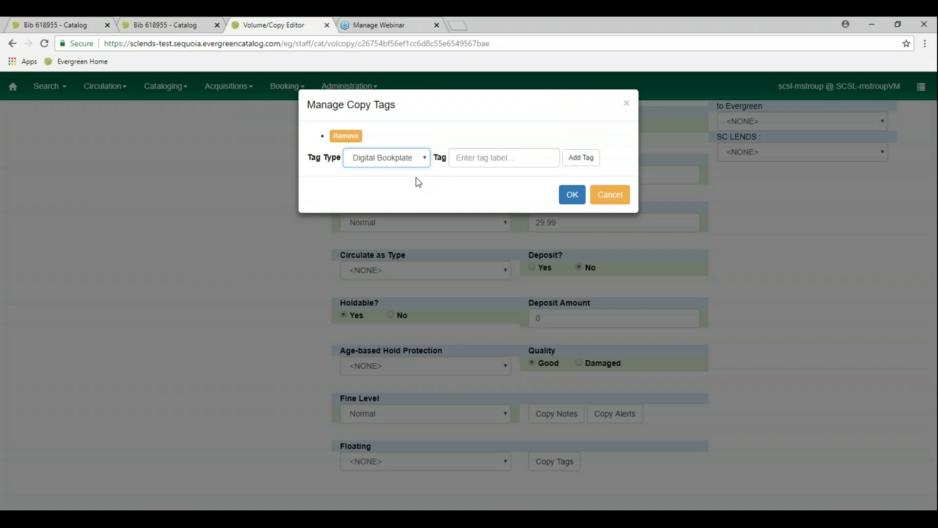
pyautogui.click(475, 165)
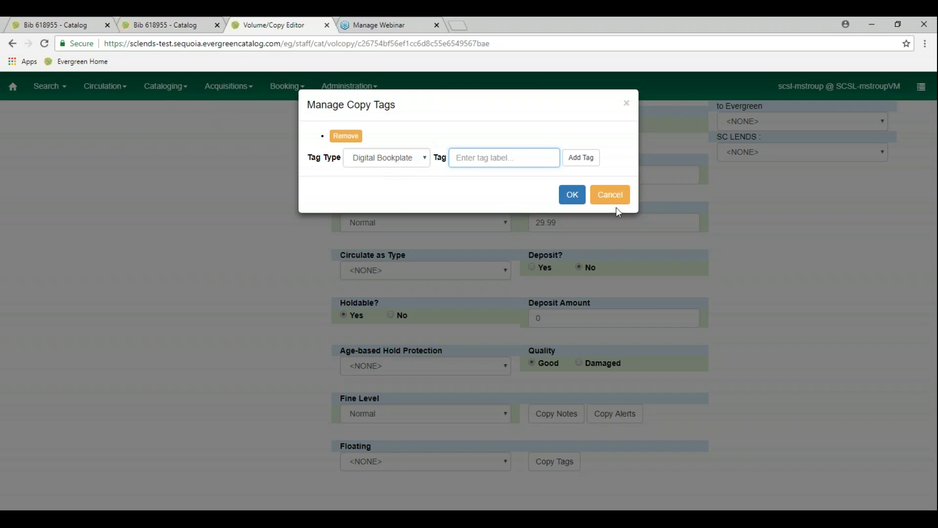
pyautogui.click(610, 195)
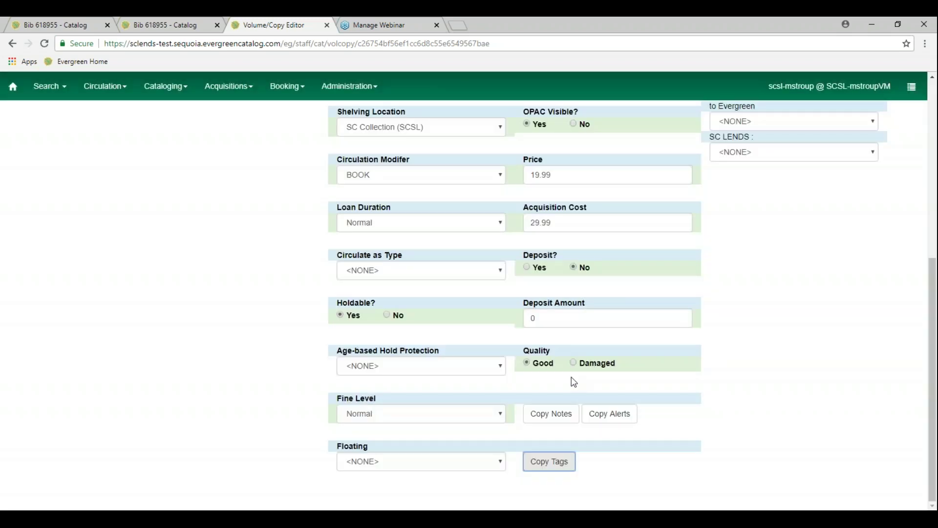
pyautogui.click(553, 419)
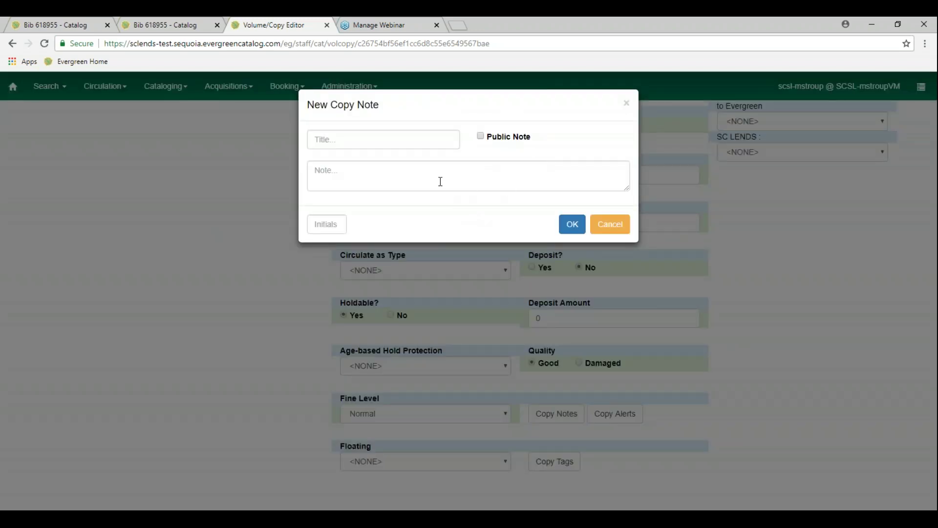
# Add a public copy note naming the donor, signed with the staff member's initials
pyautogui.click(482, 139)
pyautogui.click(440, 179)
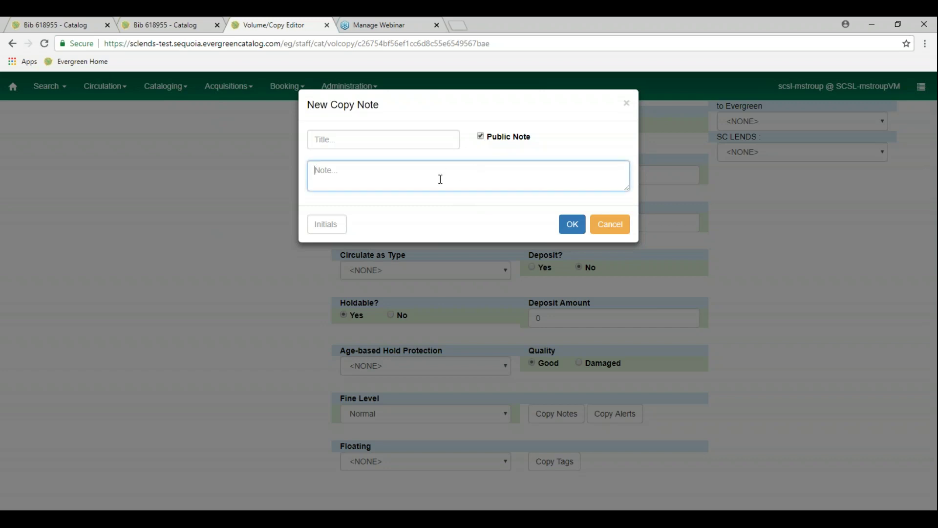
pyautogui.write('Sir')
pyautogui.press('BackSpace')
pyautogui.press('BackSpace')
pyautogui.press('BackSpace')
pyautogui.press('BackSpace')
pyautogui.write('D')
pyautogui.write('d by Sir Keith.')
pyautogui.click(339, 228)
pyautogui.write('AMS')
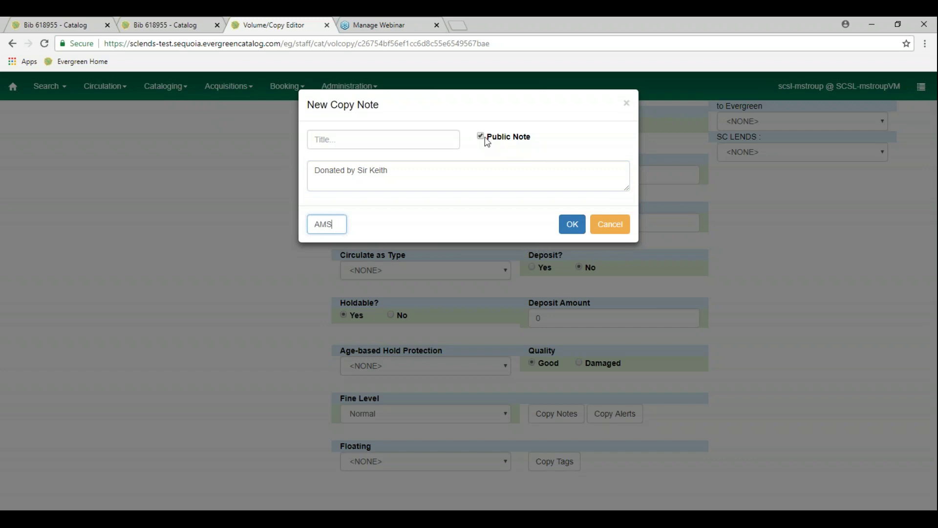
pyautogui.click(571, 225)
pyautogui.scroll(5, 297, 247)
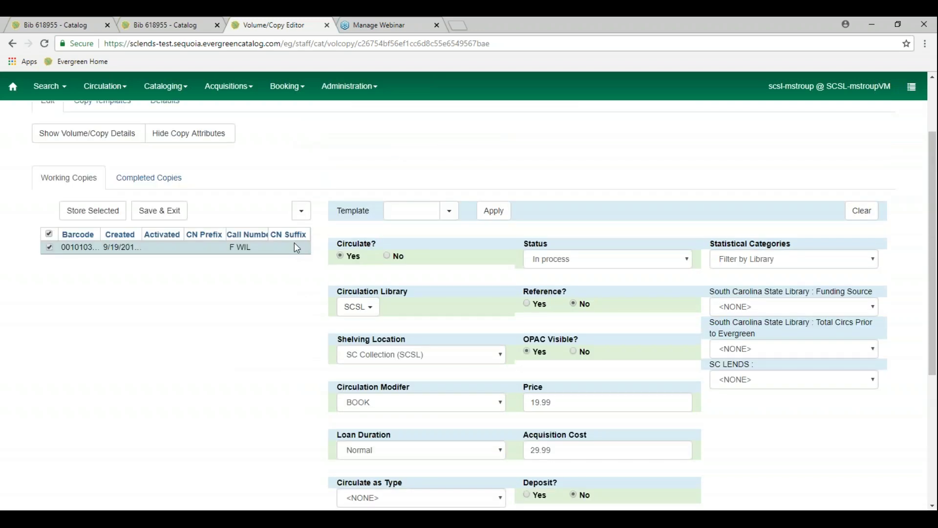
# Save and exit the copy, then reload the Bib 618955 record to check the donor note
pyautogui.click(154, 217)
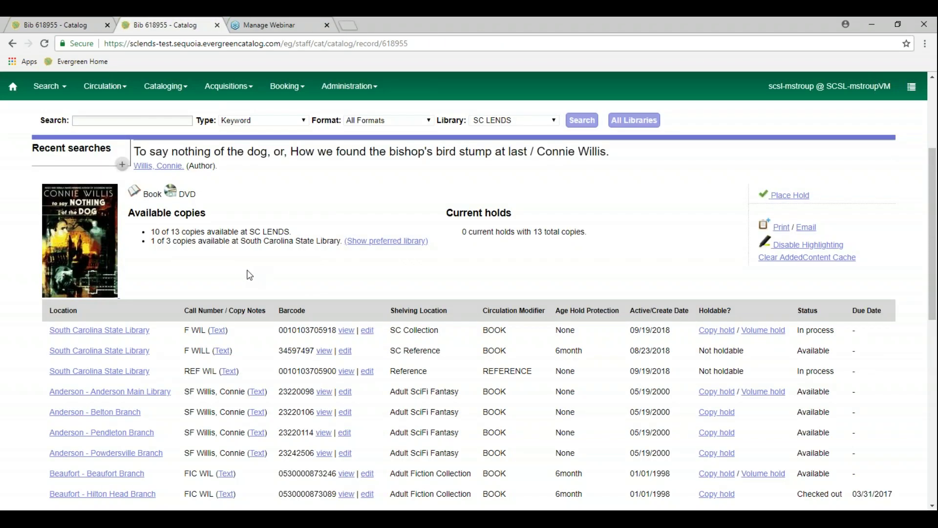
pyautogui.click(44, 43)
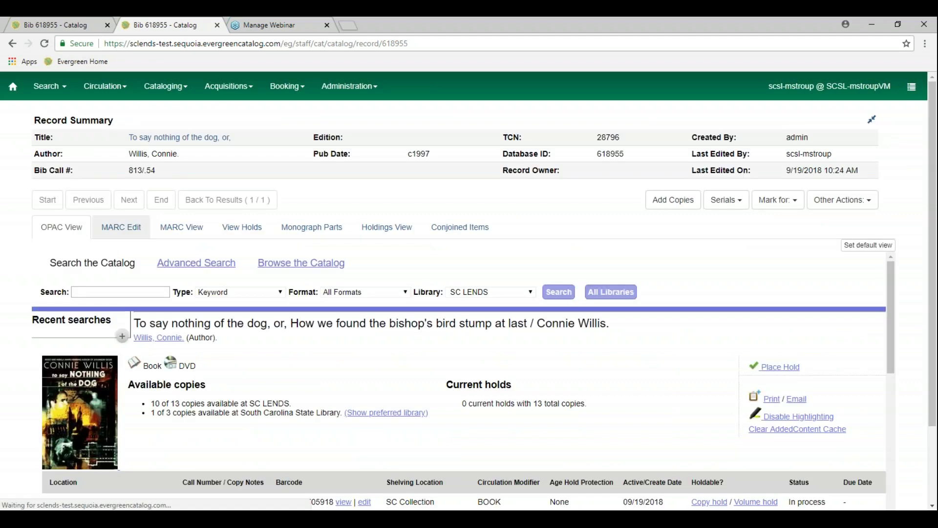
pyautogui.scroll(-2, 283, 383)
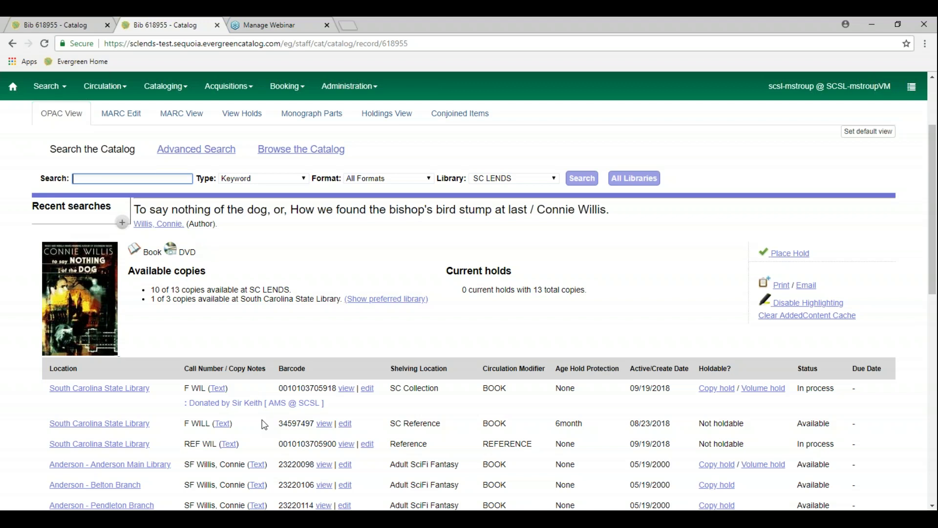
pyautogui.scroll(-5, 264, 423)
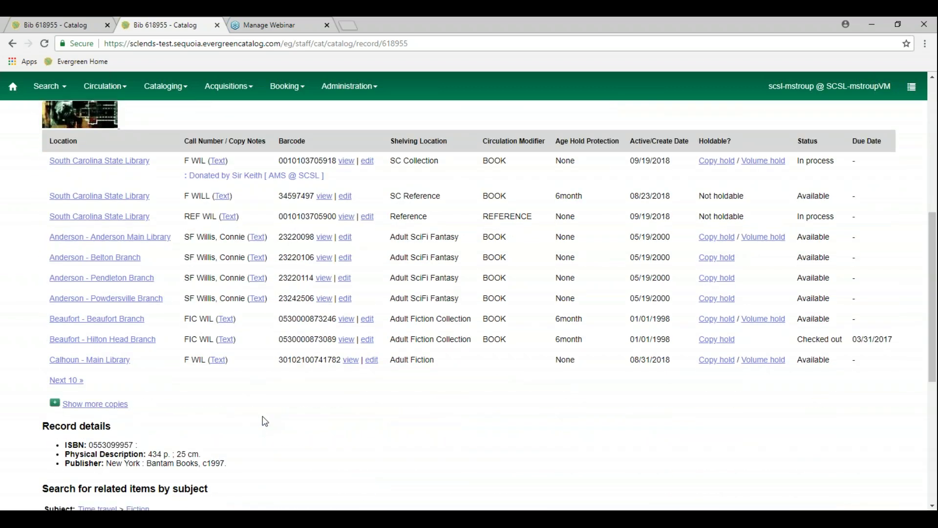
pyautogui.scroll(7, 262, 418)
# Run an advanced catalog title search for 'world book'
pyautogui.click(214, 271)
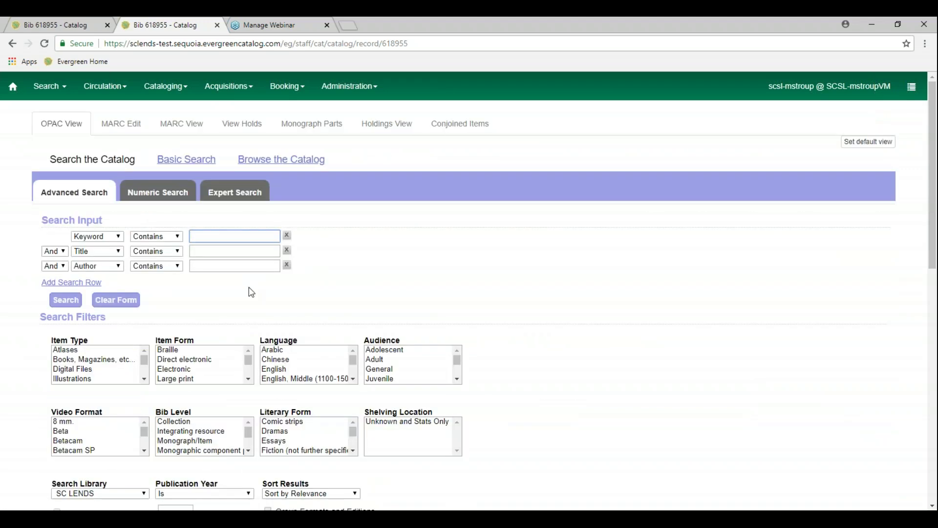
pyautogui.click(236, 251)
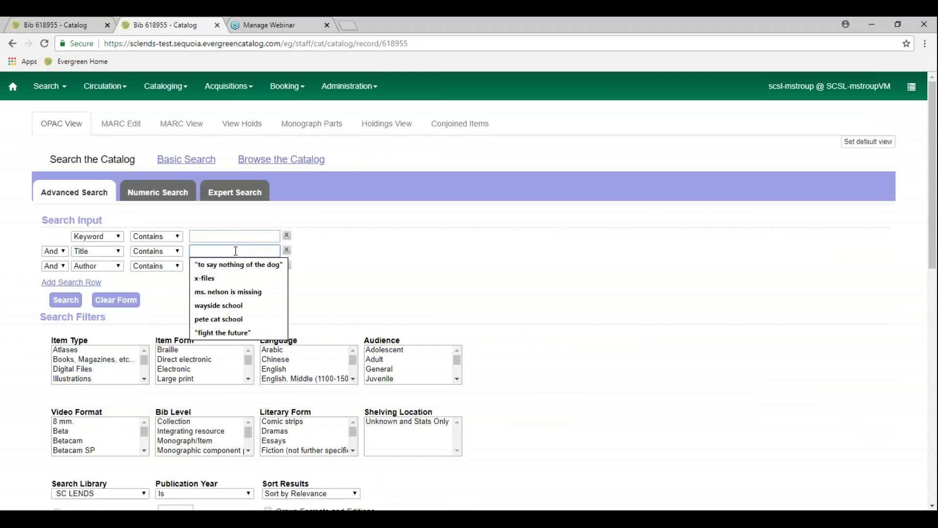
pyautogui.write('world book')
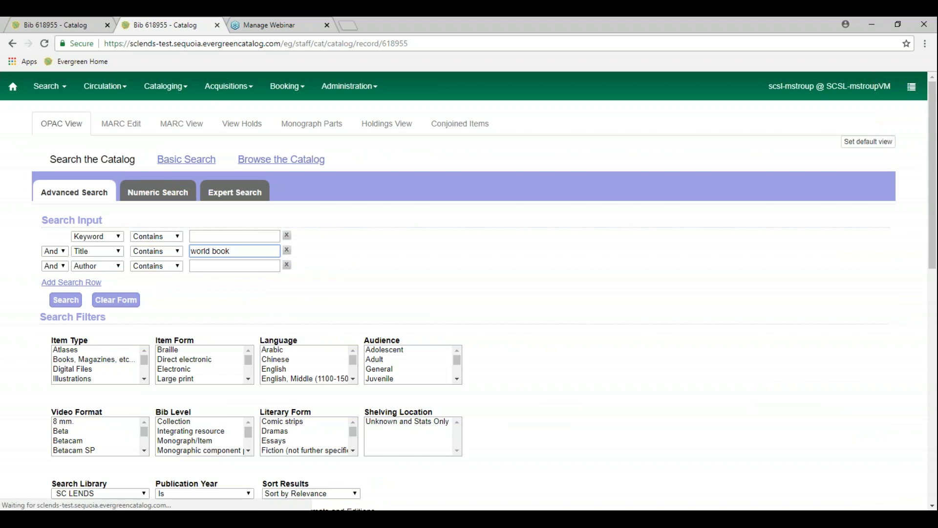
pyautogui.press('Return')
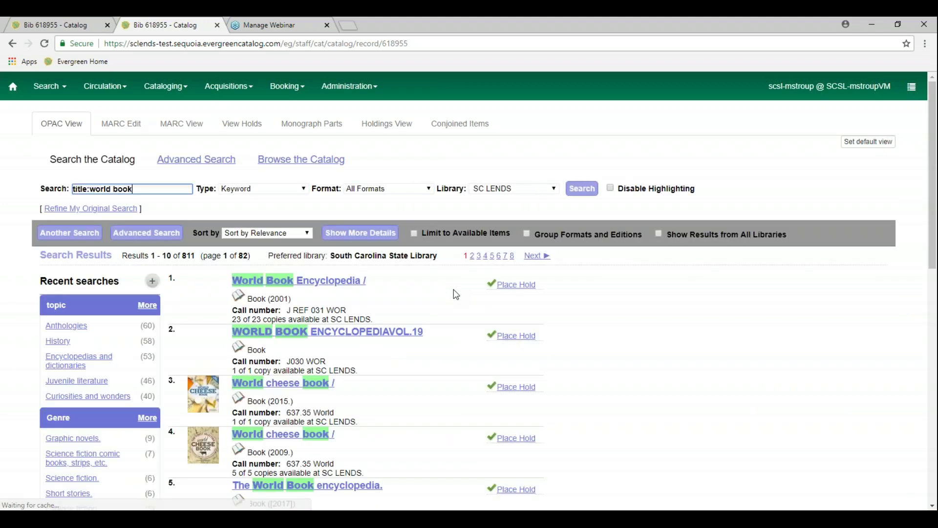
# Open the World Book Encyclopedia result and look over its Gaffney Branch copies
pyautogui.click(340, 281)
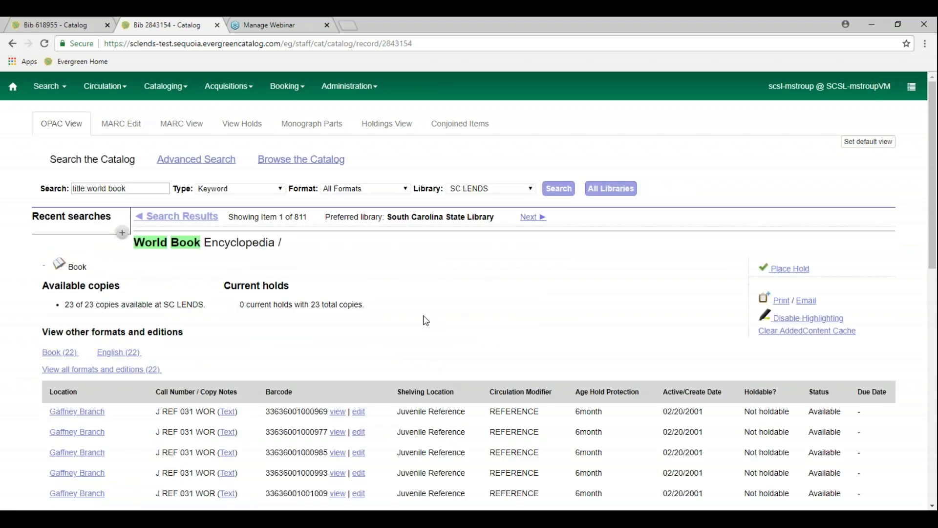
pyautogui.scroll(-4, 426, 320)
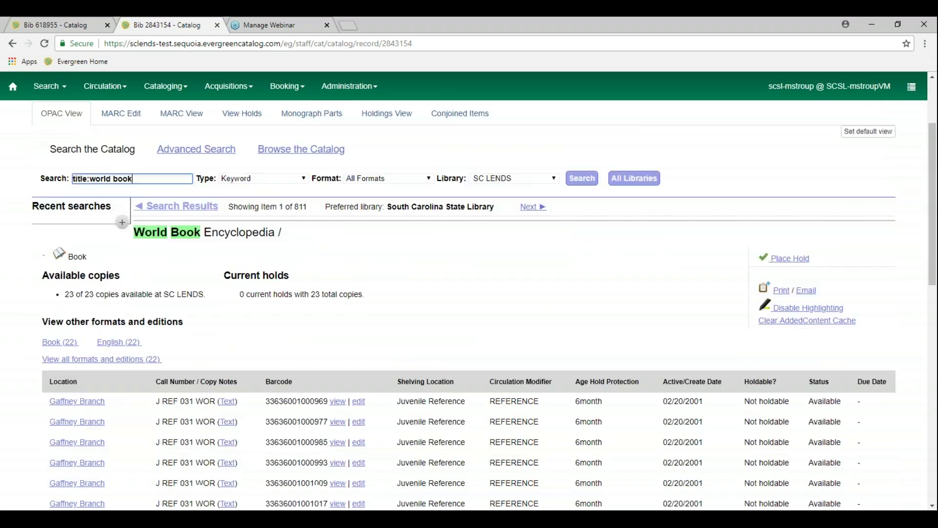
pyautogui.scroll(-1, 470, 303)
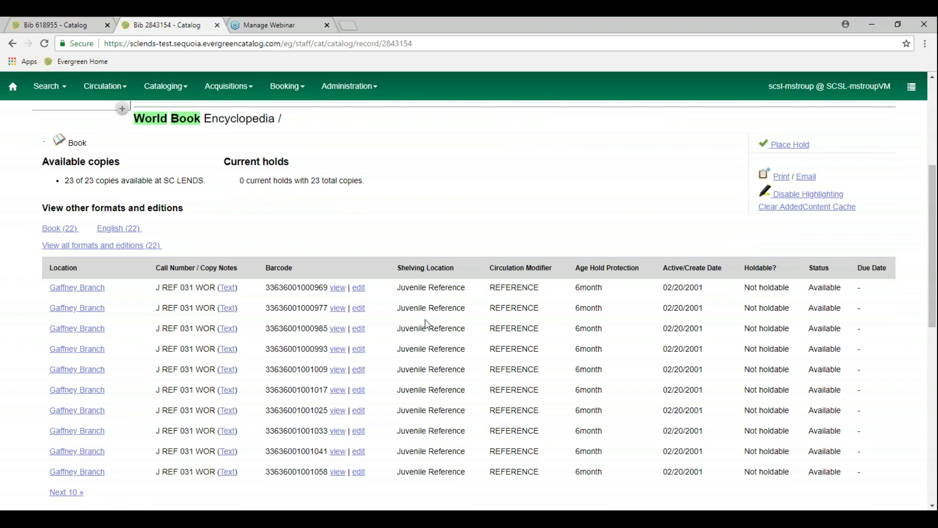
pyautogui.scroll(-1, 454, 322)
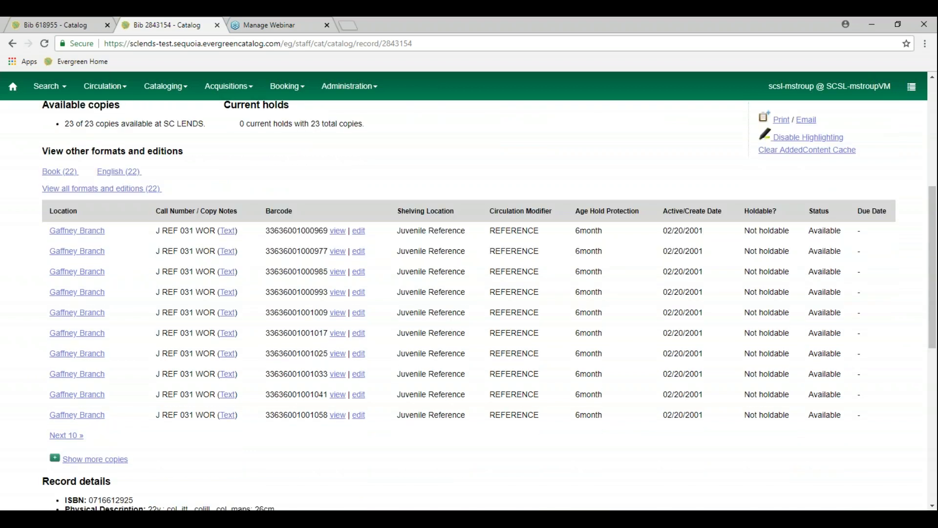
pyautogui.scroll(3, 562, 319)
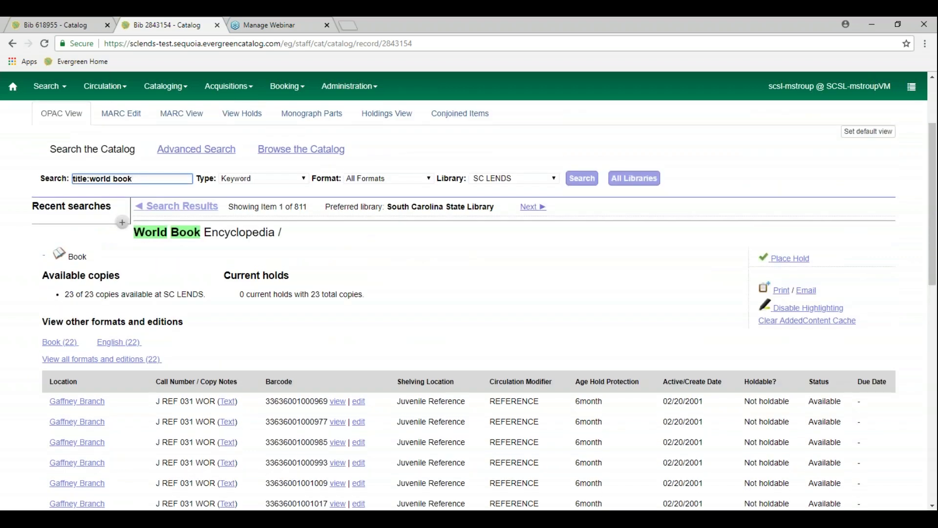
pyautogui.scroll(2, 411, 235)
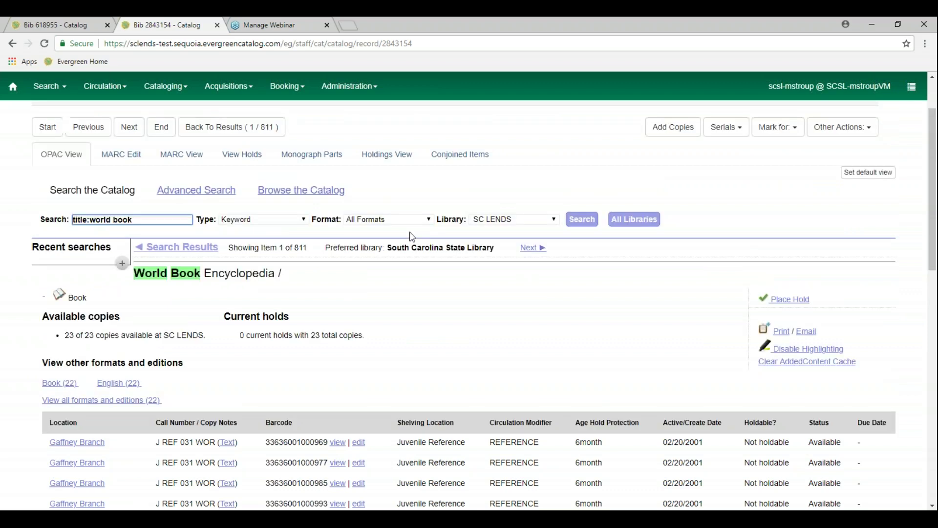
# Filter the World Book Encyclopedia Holdings View to CKEE, showing its J REF 031 WOR copies
pyautogui.click(393, 235)
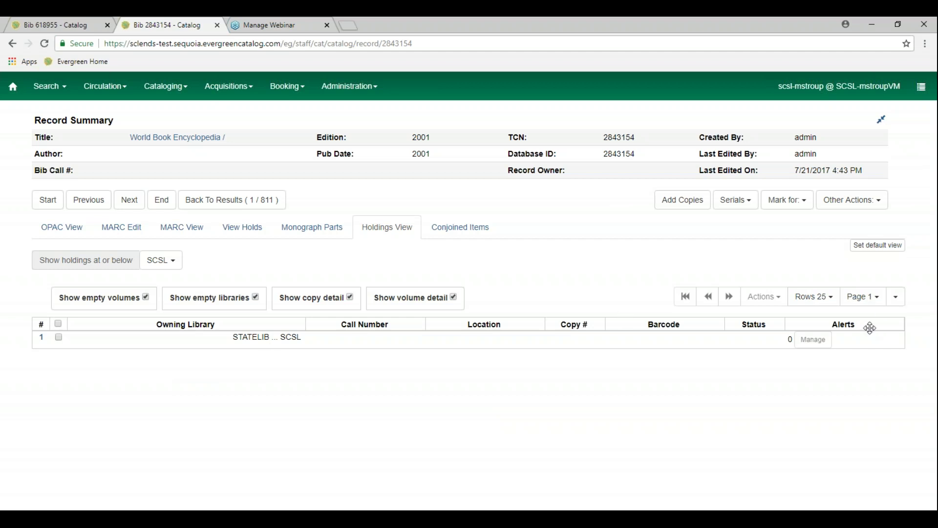
pyautogui.click(159, 262)
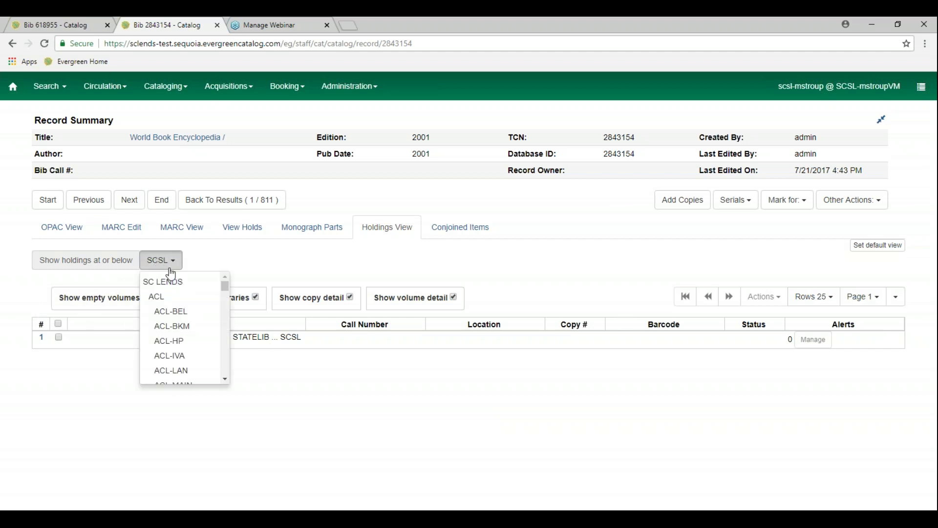
pyautogui.scroll(-9, 192, 347)
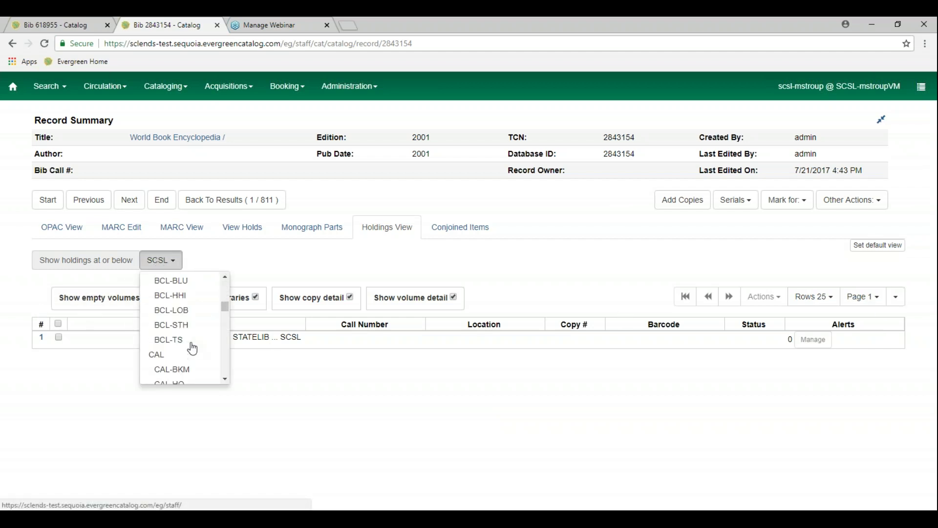
pyautogui.scroll(-3, 192, 348)
pyautogui.scroll(4, 192, 348)
pyautogui.scroll(-2, 192, 348)
pyautogui.scroll(2, 192, 348)
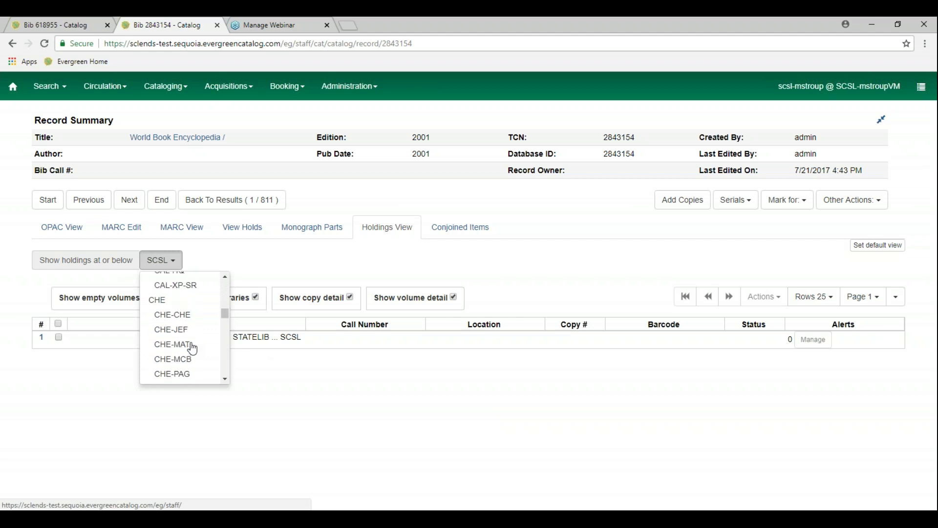
pyautogui.scroll(-2, 192, 348)
pyautogui.scroll(-3, 193, 348)
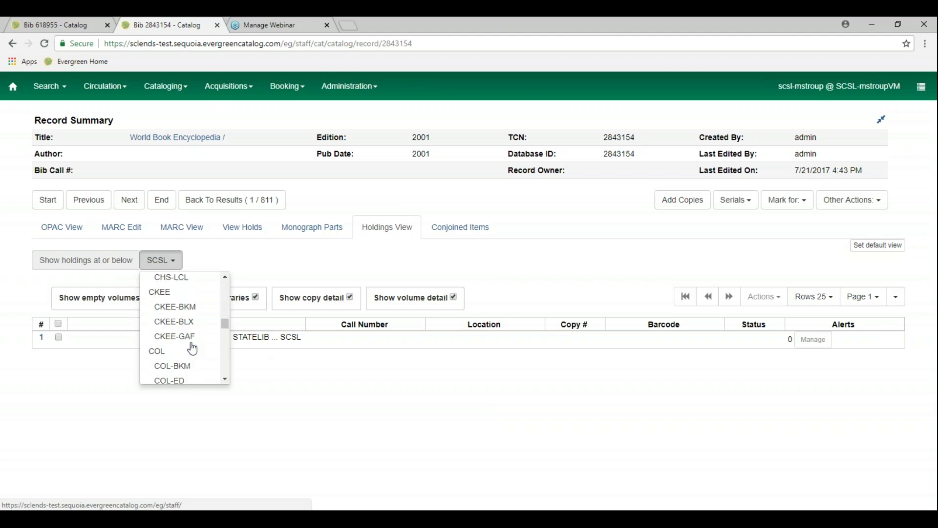
pyautogui.click(180, 293)
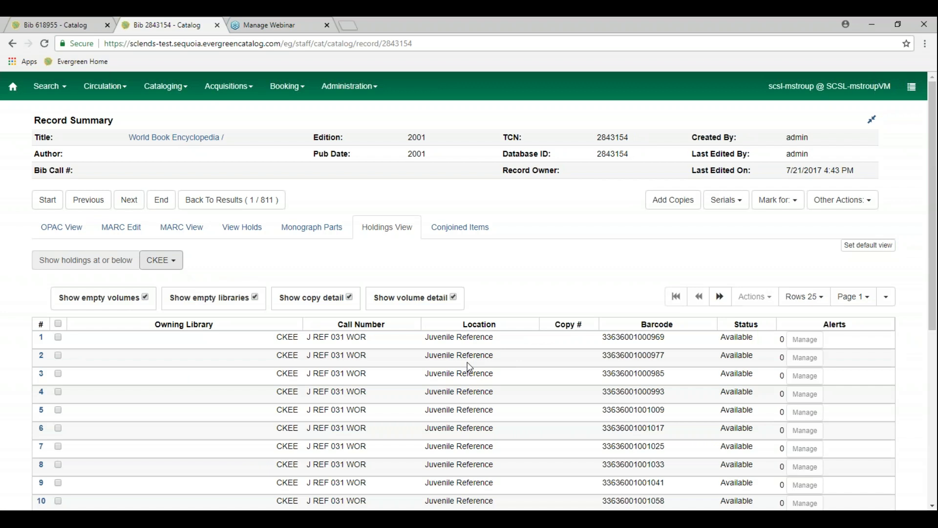
# Start adding copies to World Book Encyclopedia and set Volumes to 26
pyautogui.click(670, 208)
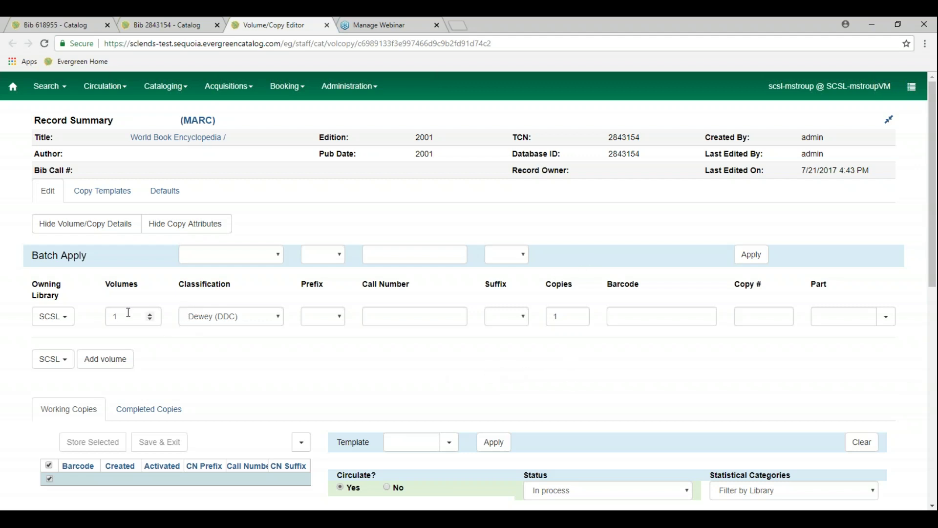
pyautogui.moveTo(126, 315); pyautogui.dragTo(92, 318)
pyautogui.write('2')
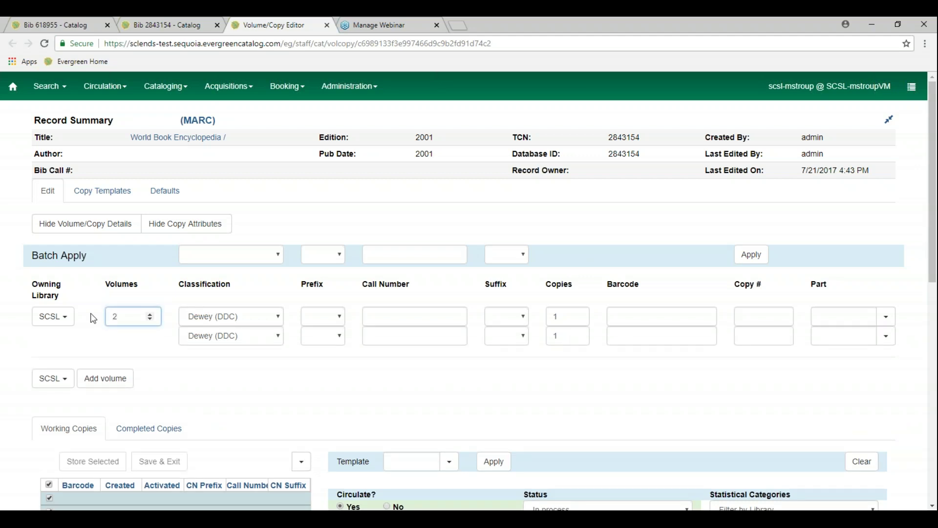
pyautogui.write('6')
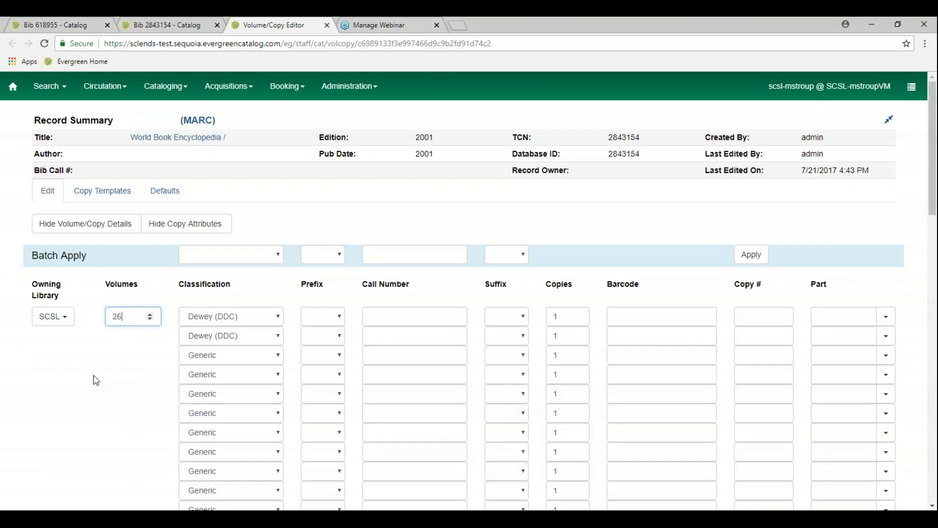
pyautogui.scroll(-1, 96, 380)
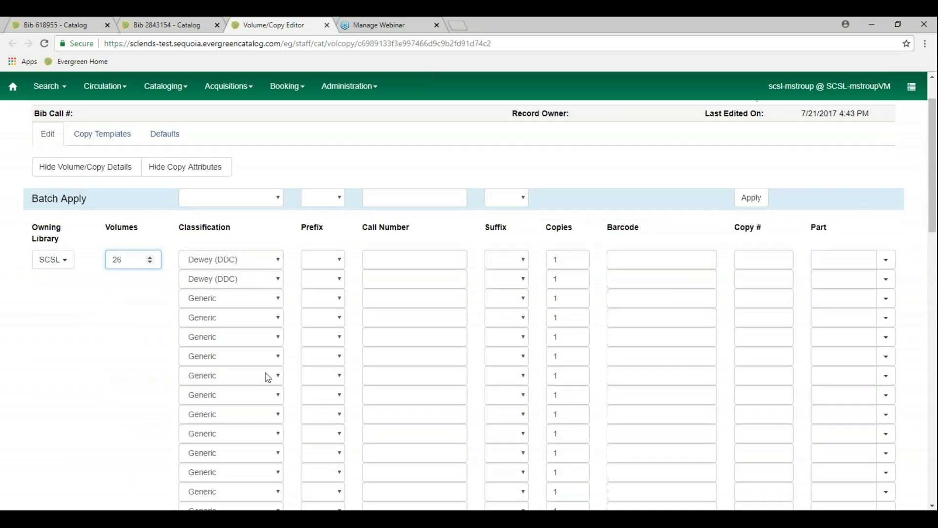
# Enter REF WOR A as the first volume's call number
pyautogui.click(414, 259)
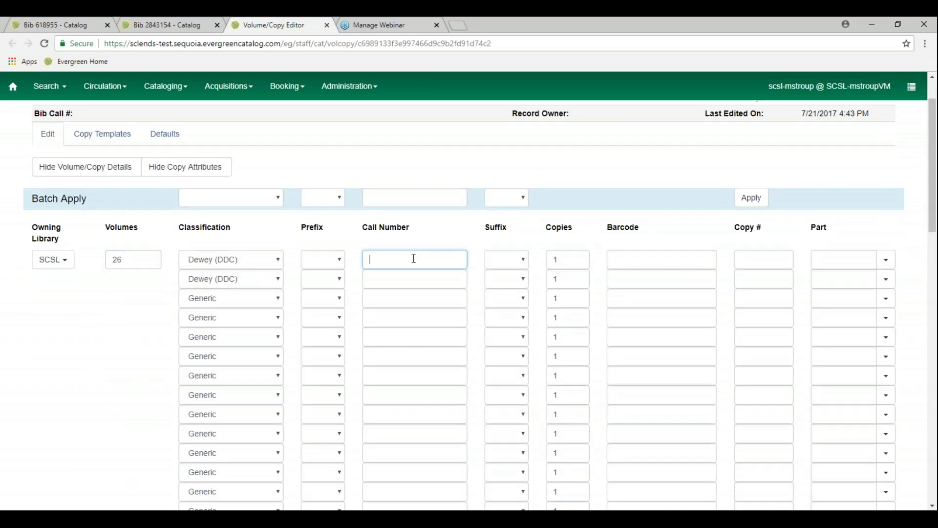
pyautogui.write('REF WOR')
pyautogui.click(626, 256)
pyautogui.click(634, 278)
pyautogui.click(632, 299)
pyautogui.click(633, 318)
pyautogui.click(630, 337)
pyautogui.click(629, 356)
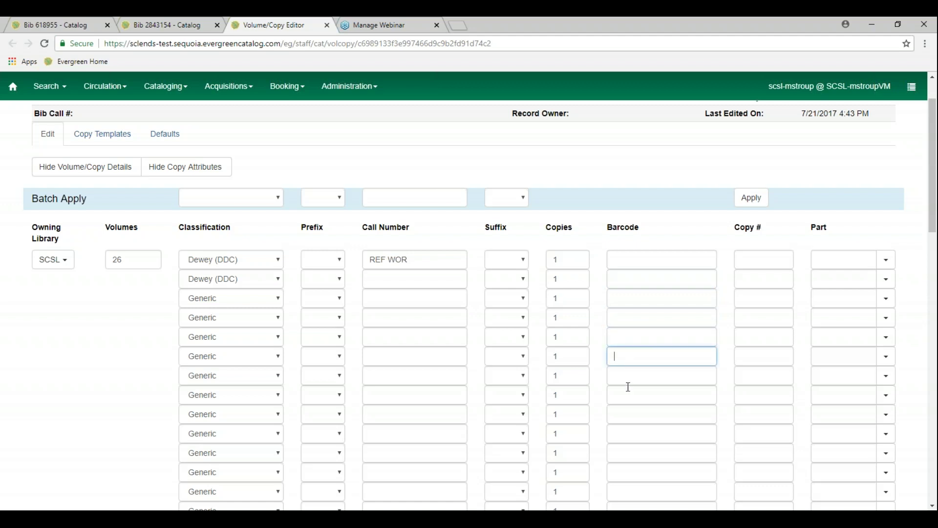
pyautogui.click(436, 260)
pyautogui.write('A')
# Enter REF WOR B as the second volume's call number
pyautogui.click(380, 289)
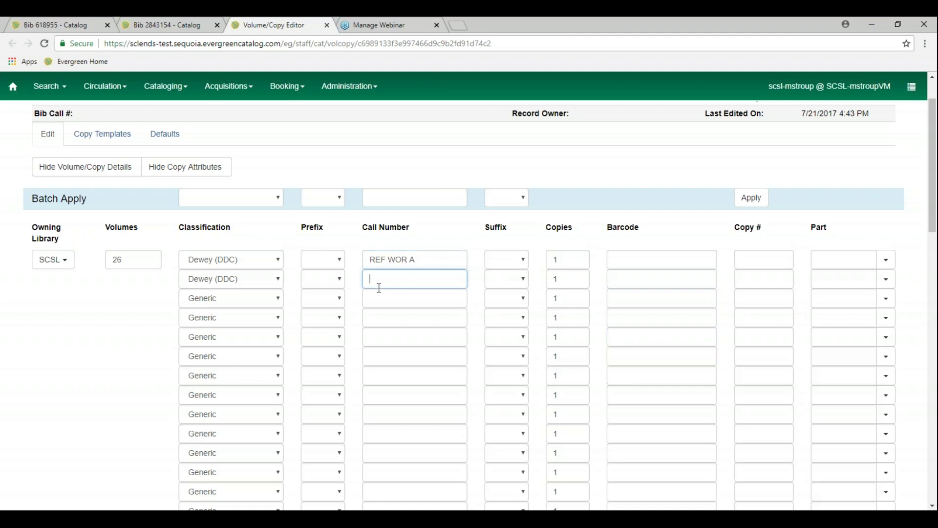
pyautogui.write('REF WOR B')
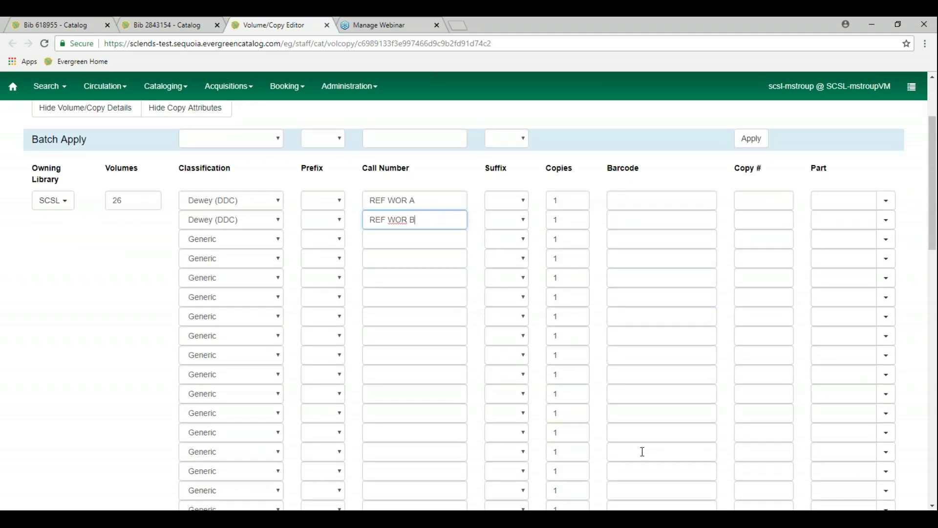
pyautogui.scroll(-7, 642, 452)
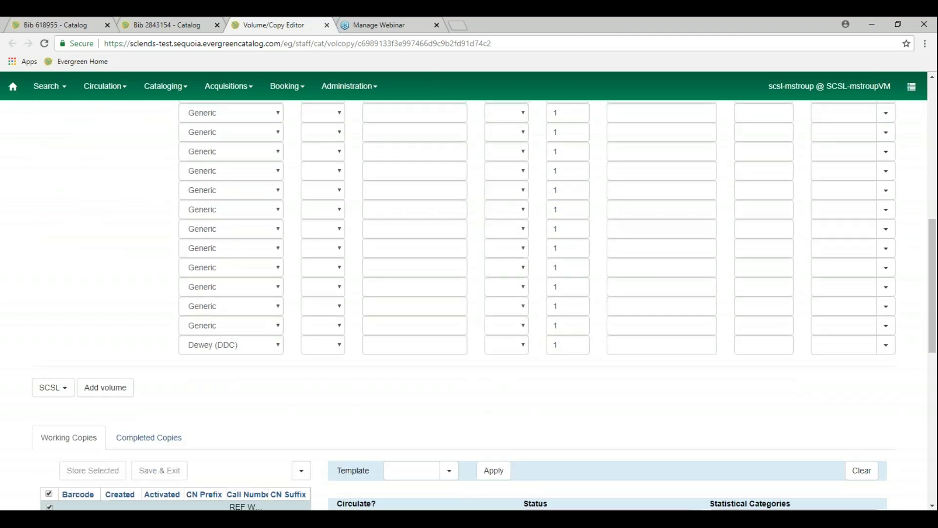
pyautogui.scroll(-2, 484, 305)
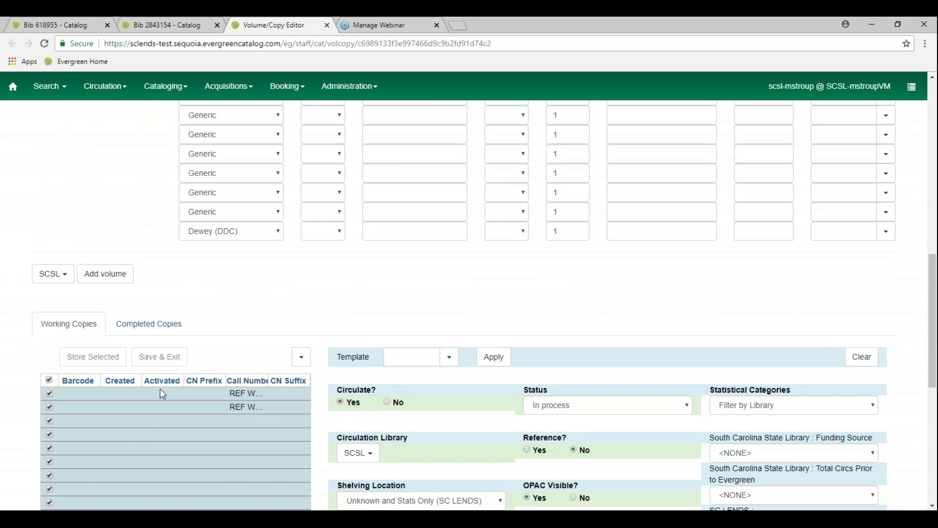
pyautogui.scroll(-1, 192, 395)
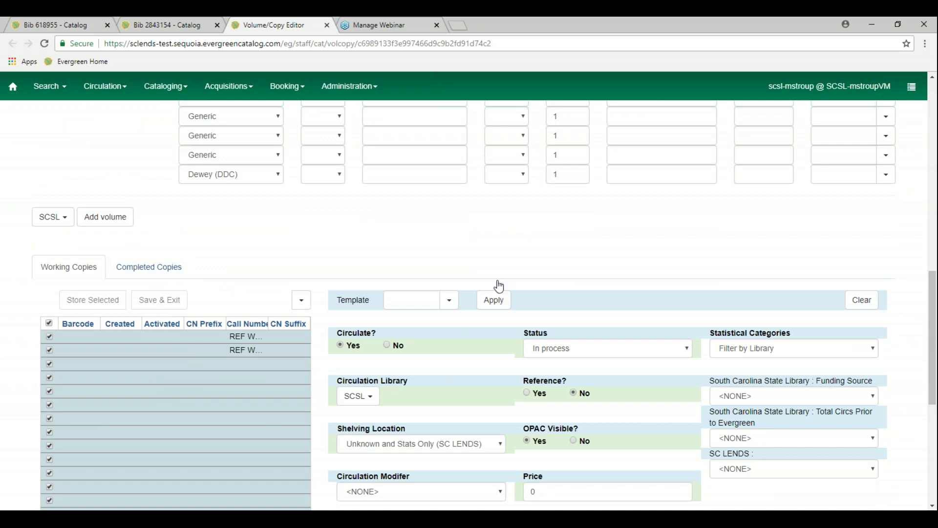
# Give volumes three through seven the call numbers d, f, c, g and fhg
pyautogui.click(509, 302)
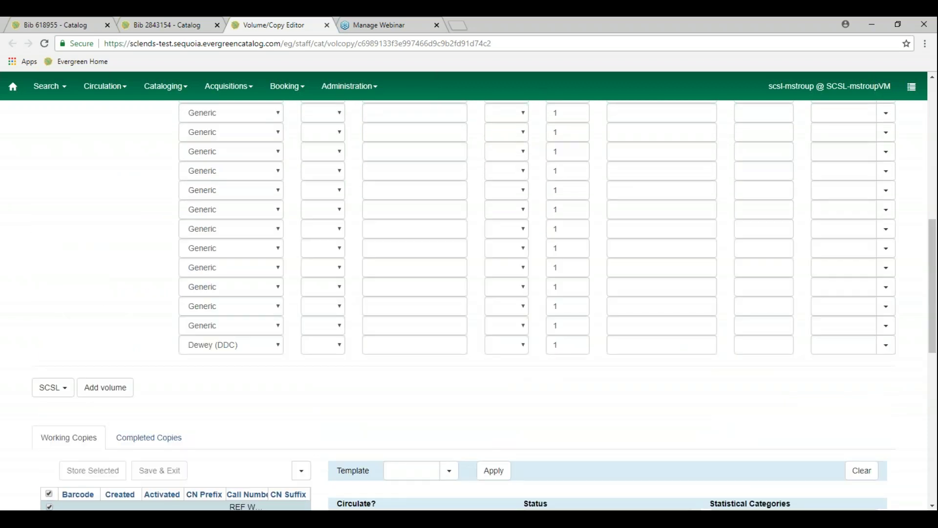
pyautogui.scroll(2, 430, 192)
pyautogui.click(430, 192)
pyautogui.write('d')
pyautogui.click(425, 225)
pyautogui.write('c')
pyautogui.click(420, 203)
pyautogui.write('f')
pyautogui.click(413, 245)
pyautogui.write('g')
pyautogui.click(411, 264)
pyautogui.write('fhg')
pyautogui.click(408, 285)
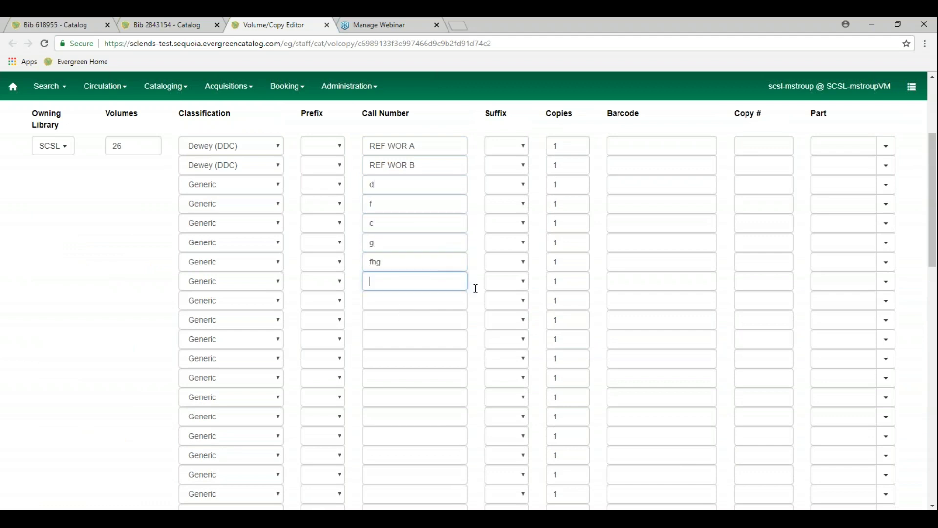
# Fill the nine copy barcode fields with placeholder strings such as yjd, hj and fhj
pyautogui.click(635, 146)
pyautogui.write('yjd')
pyautogui.click(637, 170)
pyautogui.write('hj')
pyautogui.click(634, 185)
pyautogui.write('fhj')
pyautogui.click(634, 202)
pyautogui.write('jf')
pyautogui.click(636, 223)
pyautogui.write('fdjfyj')
pyautogui.click(626, 247)
pyautogui.write('fyjdfj')
pyautogui.click(624, 266)
pyautogui.write('jdyfj')
pyautogui.click(623, 281)
pyautogui.write('yjd')
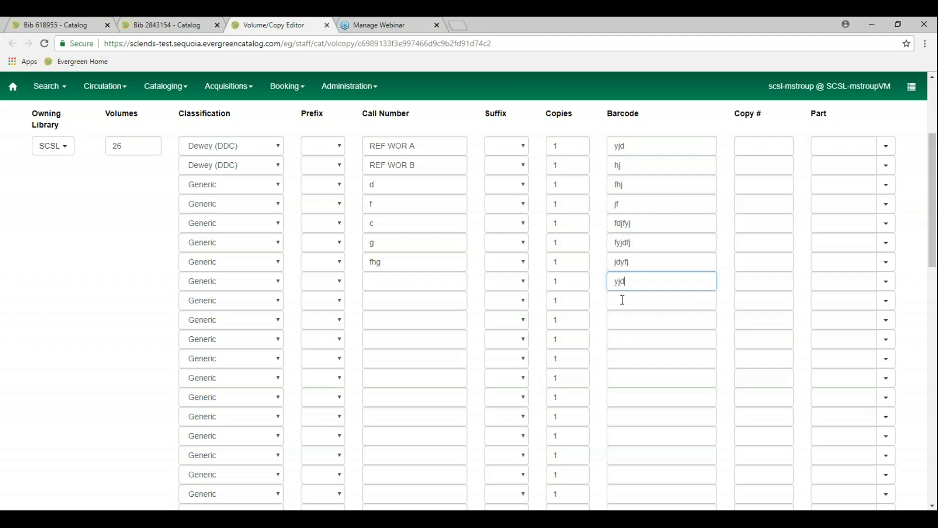
pyautogui.click(622, 301)
pyautogui.write('jfhddyjf')
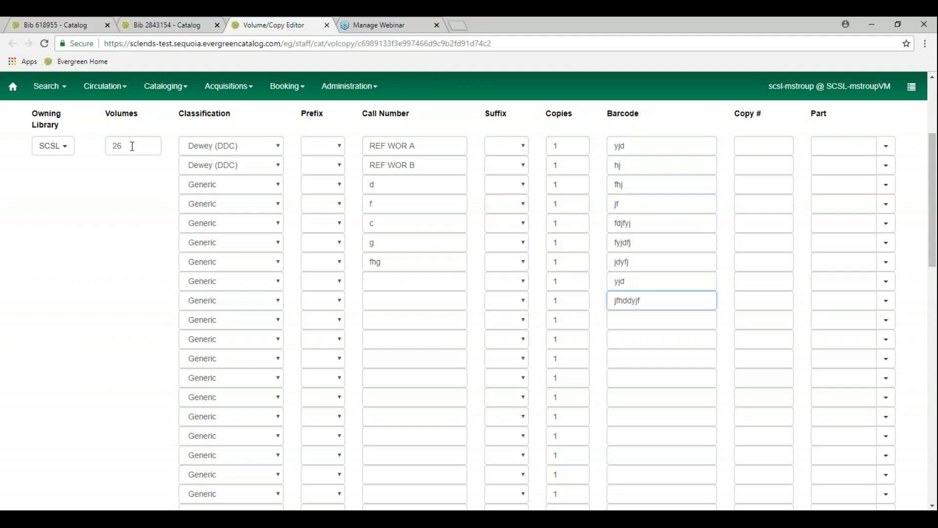
# Reduce the volume count to 8 and give the eighth volume call number gdhg
pyautogui.doubleClick(134, 146)
pyautogui.write('8')
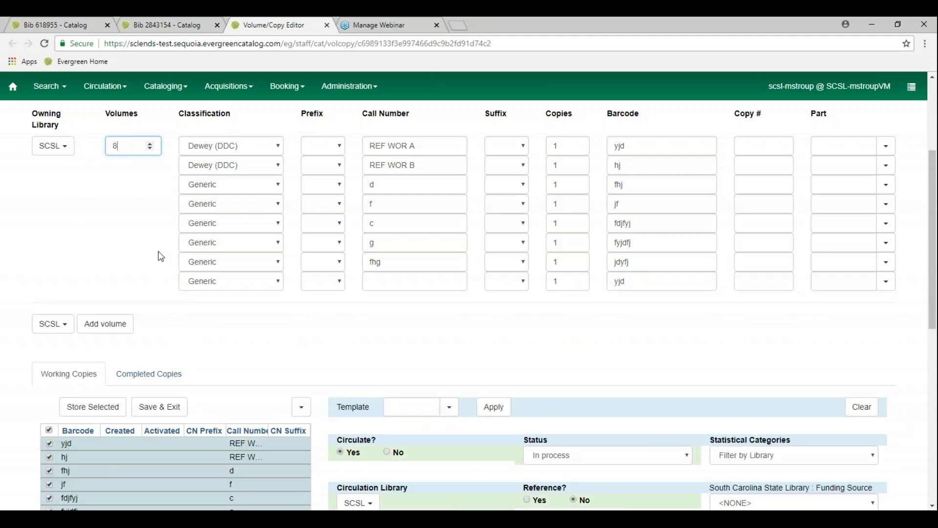
pyautogui.click(362, 283)
pyautogui.write('gdhg')
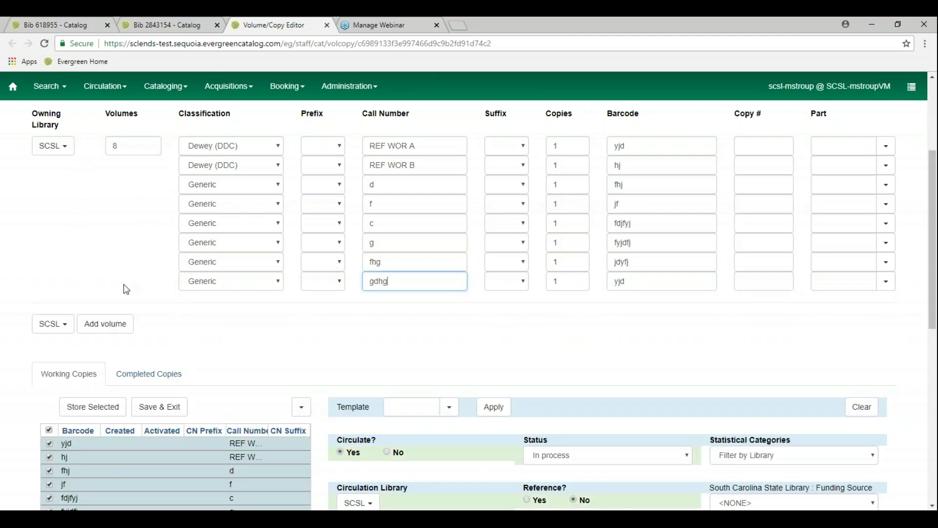
pyautogui.scroll(-2, 312, 300)
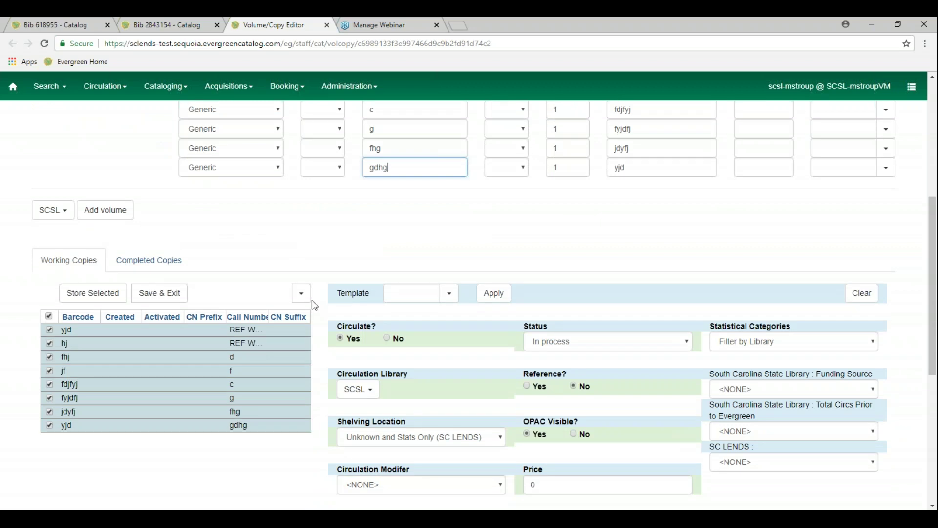
pyautogui.click(449, 293)
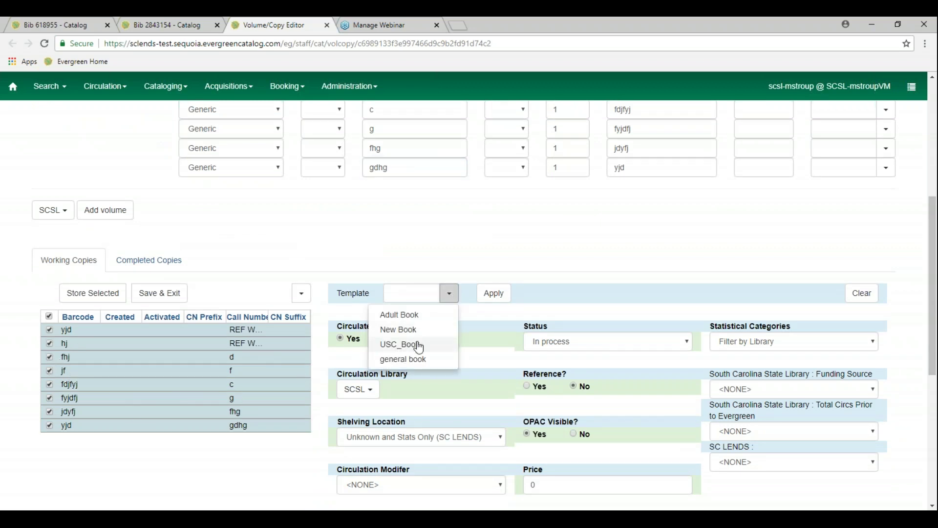
# Apply the Adult Book template to the World Book copies, then Save & Exit
pyautogui.click(416, 317)
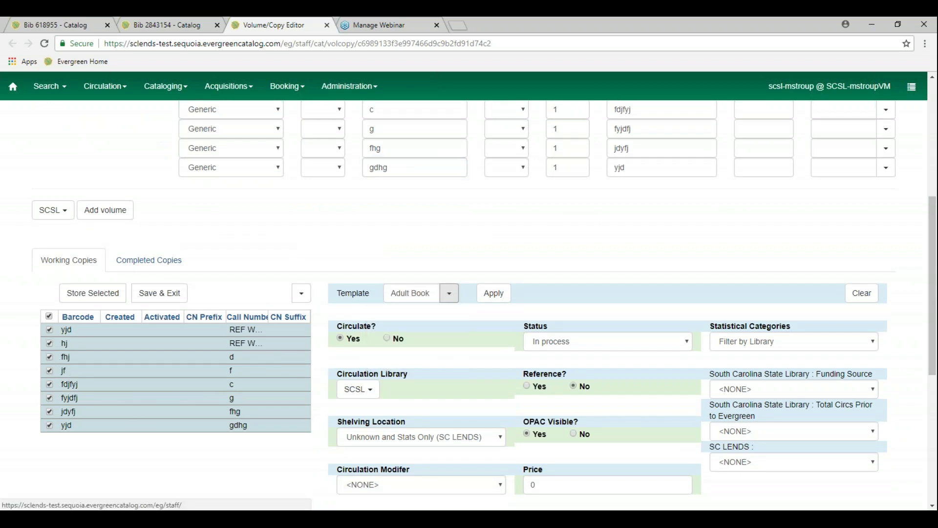
pyautogui.click(498, 300)
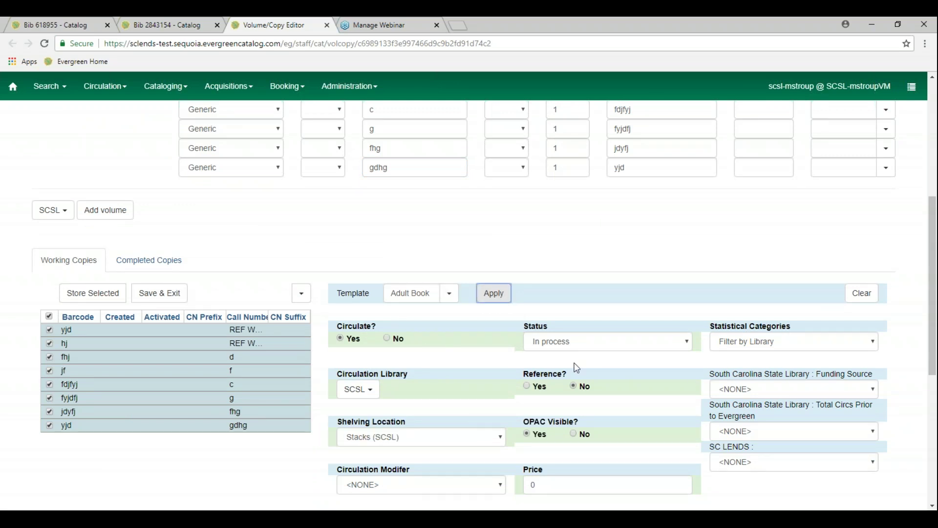
pyautogui.click(161, 304)
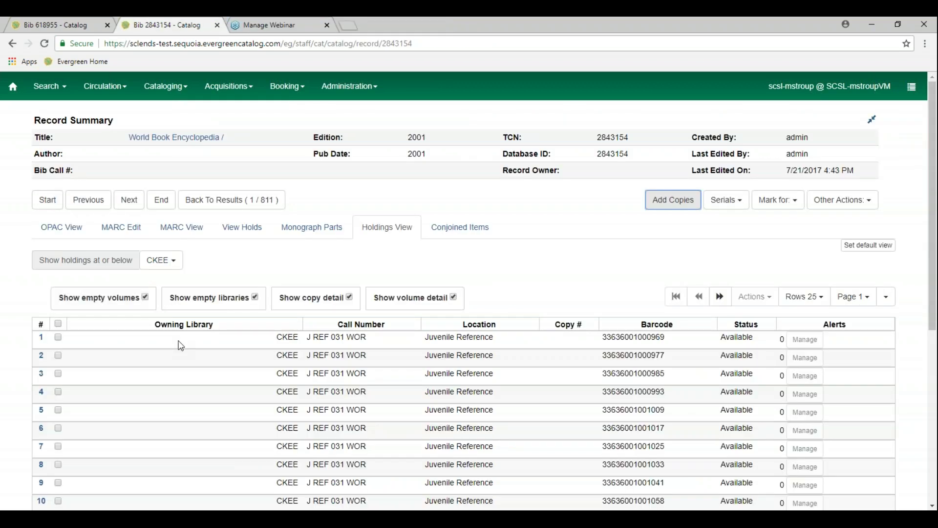
# Switch the World Book Encyclopedia record to its OPAC View
pyautogui.scroll(-5, 181, 345)
pyautogui.scroll(5, 181, 344)
pyautogui.click(62, 228)
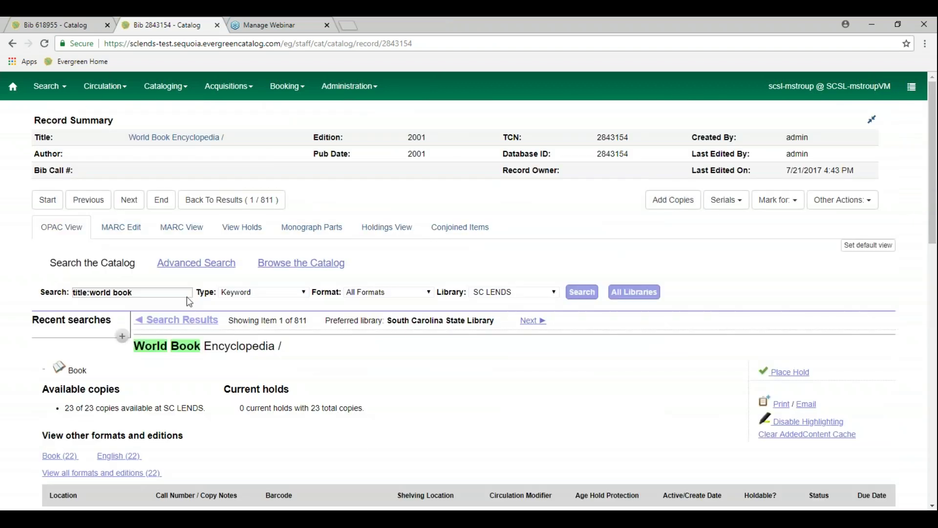
pyautogui.scroll(-5, 310, 423)
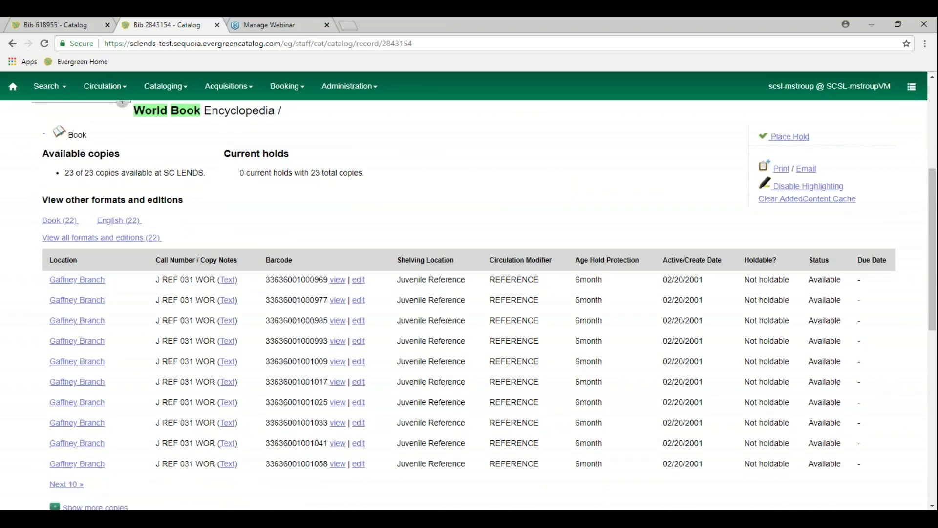
pyautogui.scroll(-3, 314, 419)
pyautogui.scroll(3, 315, 419)
pyautogui.scroll(-1, 125, 431)
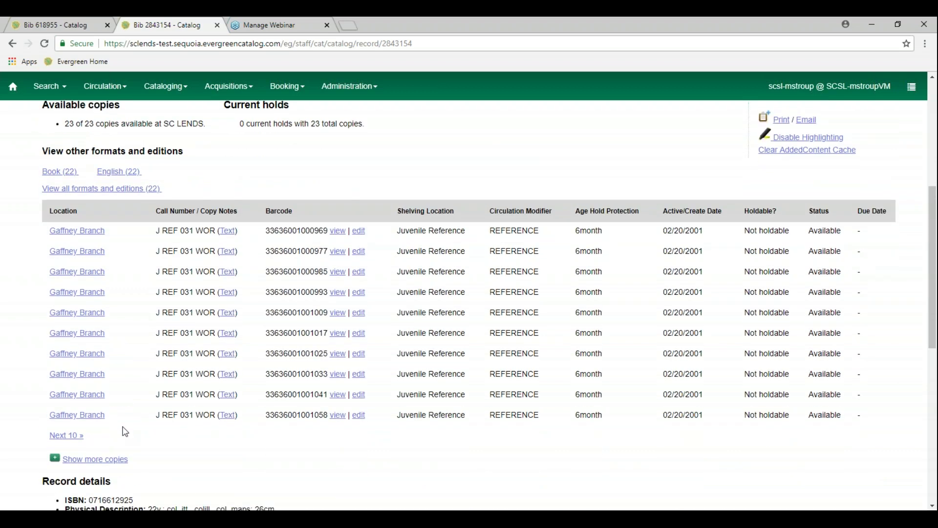
# Page through the Gaffney Branch copy list to its final three copies
pyautogui.click(60, 435)
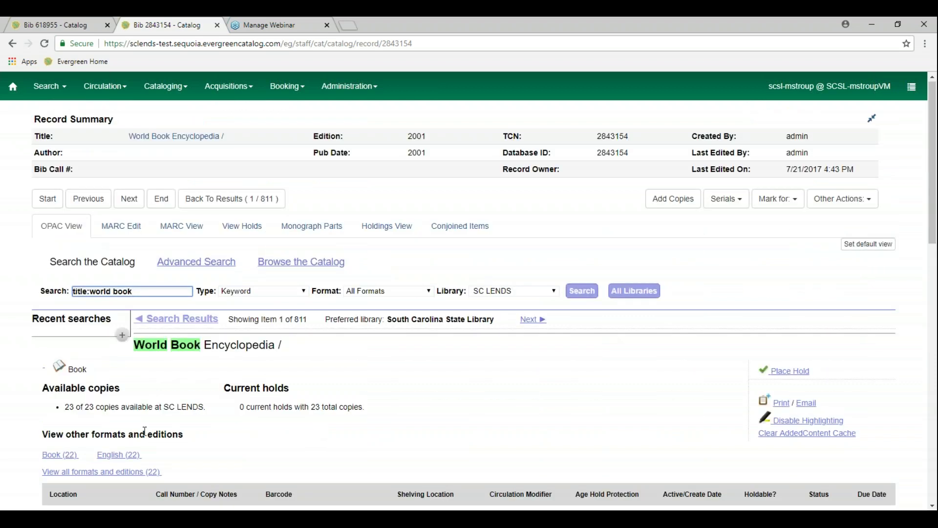
pyautogui.scroll(-5, 141, 430)
pyautogui.scroll(-1, 146, 433)
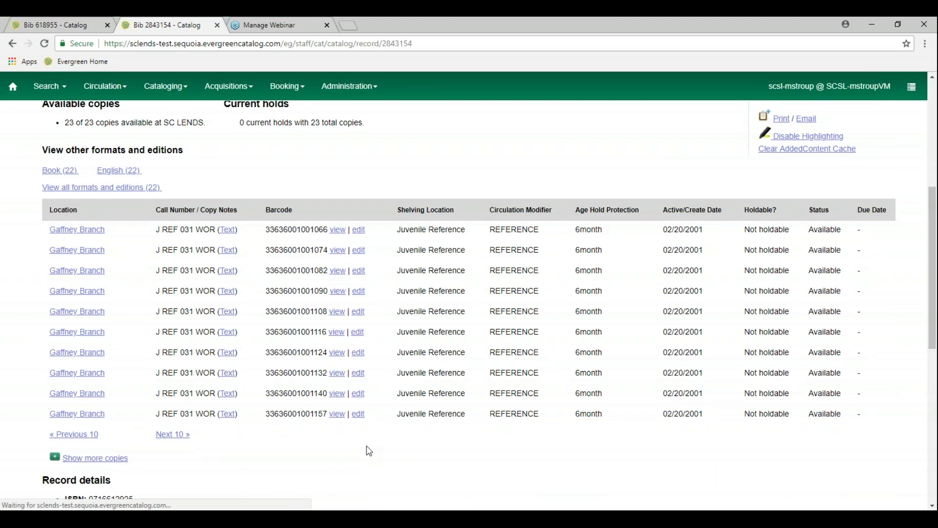
pyautogui.scroll(-3, 355, 448)
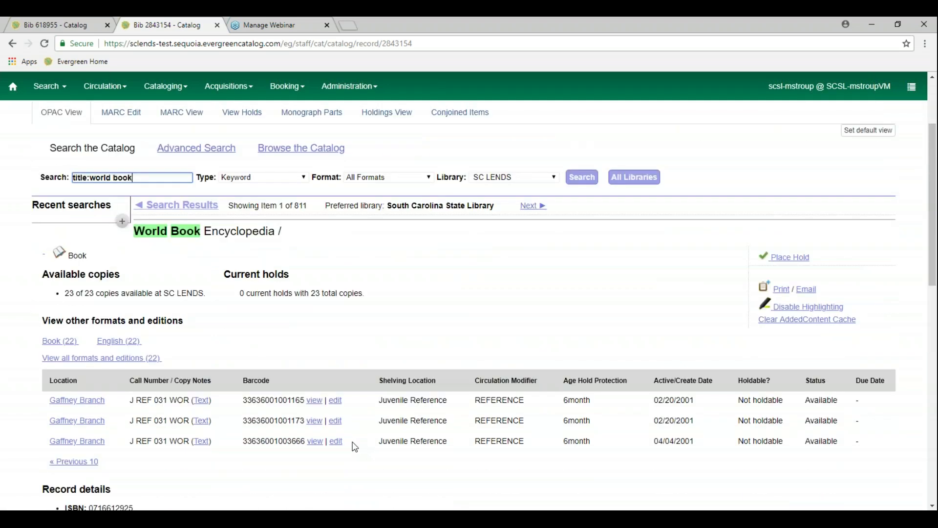
pyautogui.scroll(-2, 355, 447)
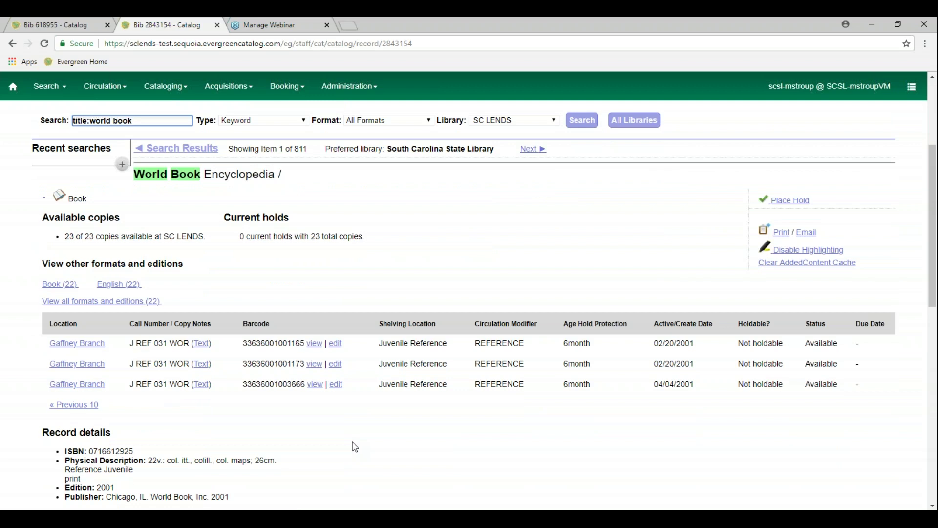
pyautogui.scroll(2, 354, 447)
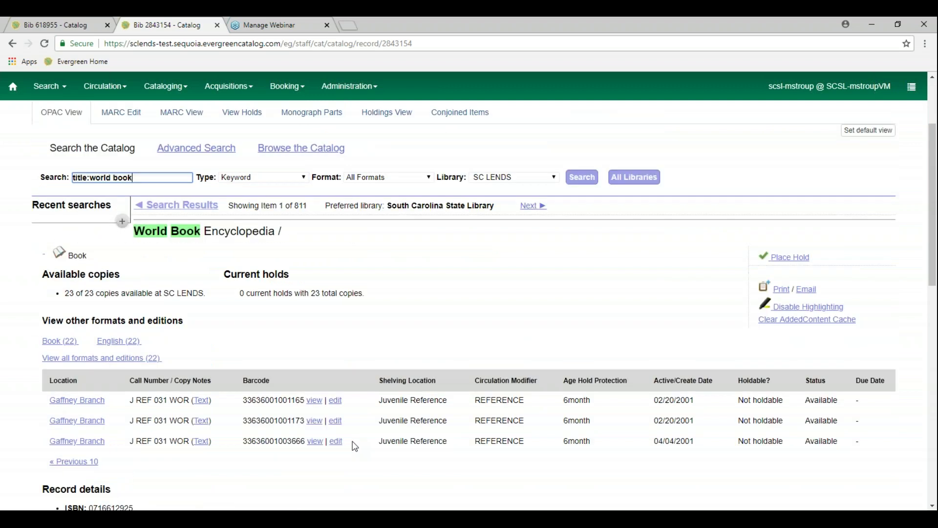
pyautogui.scroll(4, 354, 447)
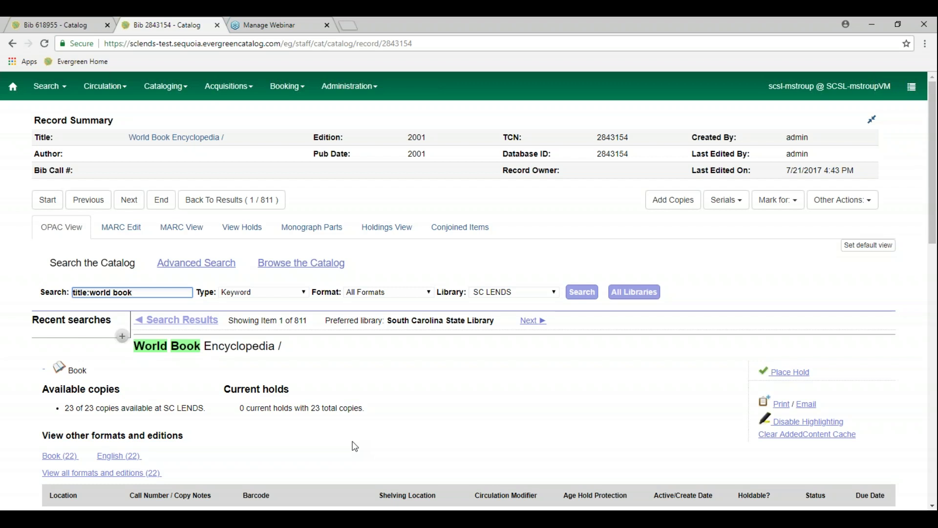
# Open the catalog search page via Cataloging > Search the Catalog
pyautogui.rightClick(163, 31)
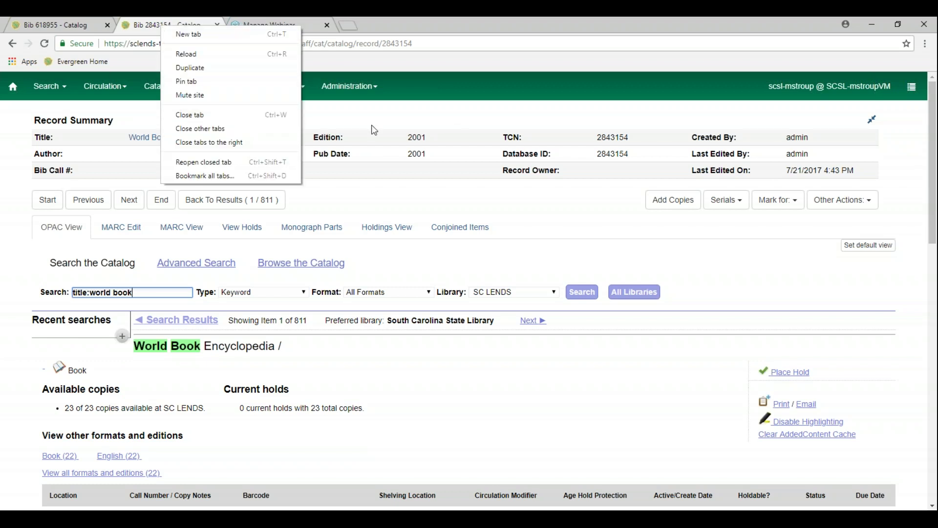
pyautogui.click(440, 119)
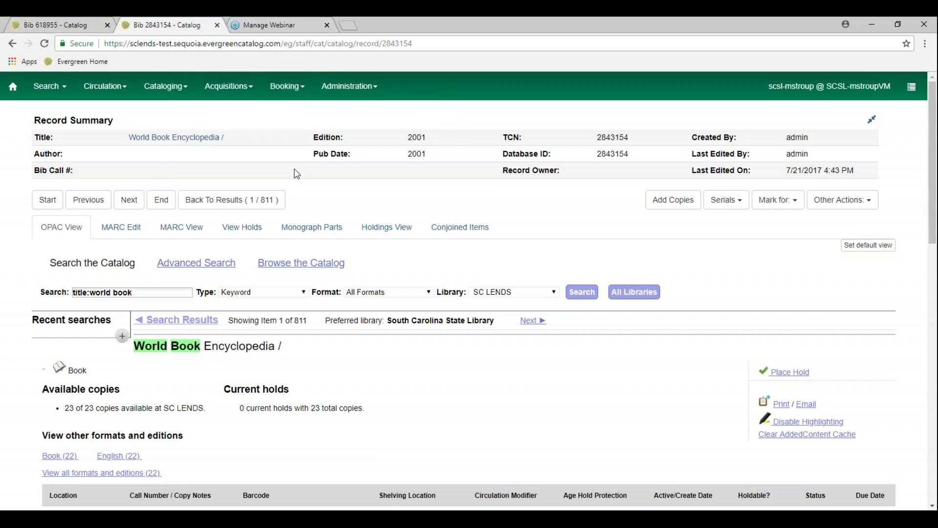
pyautogui.click(182, 89)
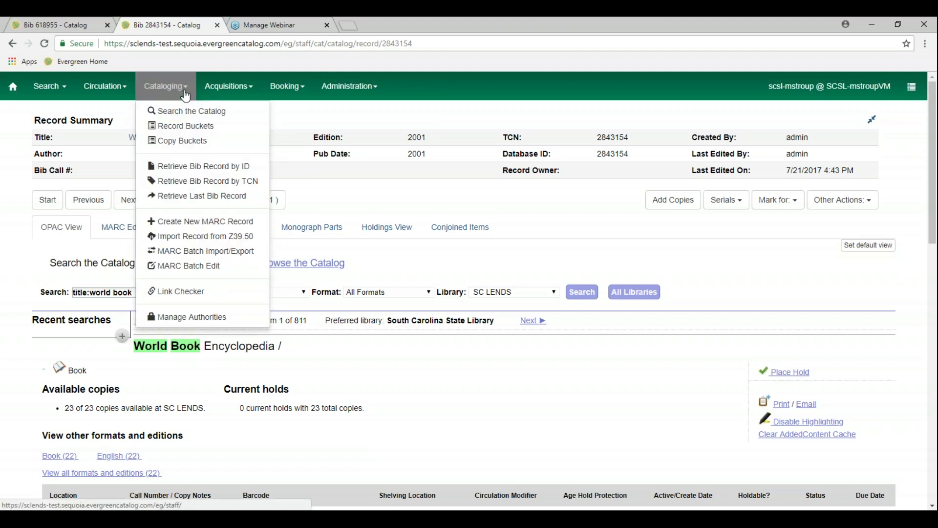
pyautogui.click(197, 115)
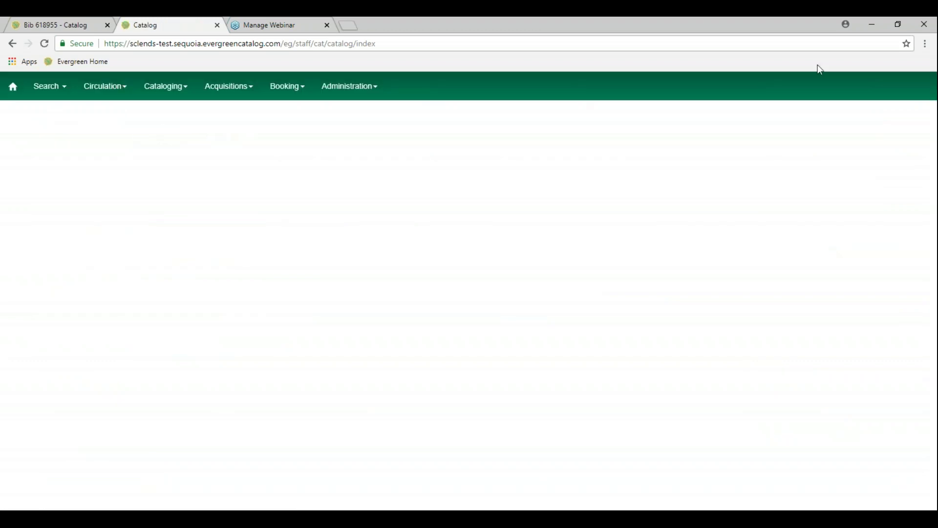
# Bookmark the catalog search page under the name Evergreen Search
pyautogui.click(906, 44)
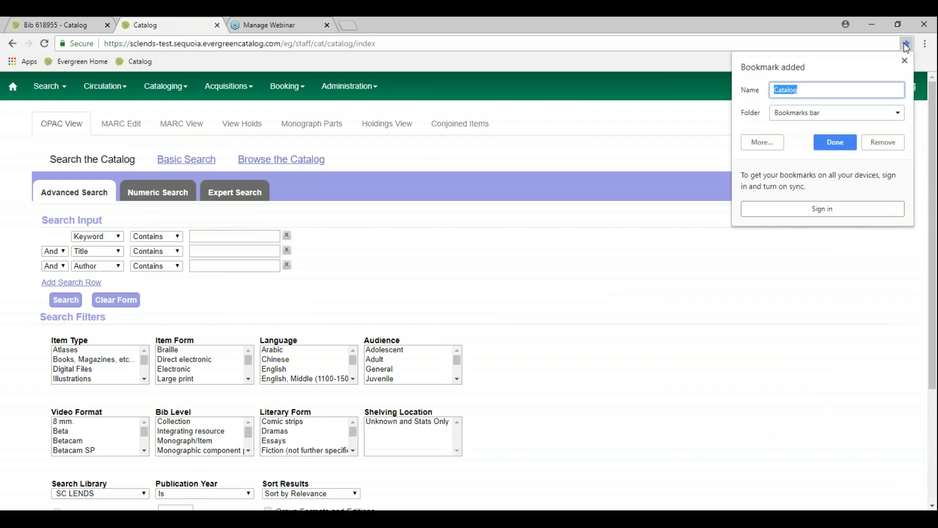
pyautogui.write('Evergrree')
pyautogui.press('BackSpace')
pyautogui.press('BackSpace')
pyautogui.press('BackSpace')
pyautogui.write('een Search')
pyautogui.click(837, 142)
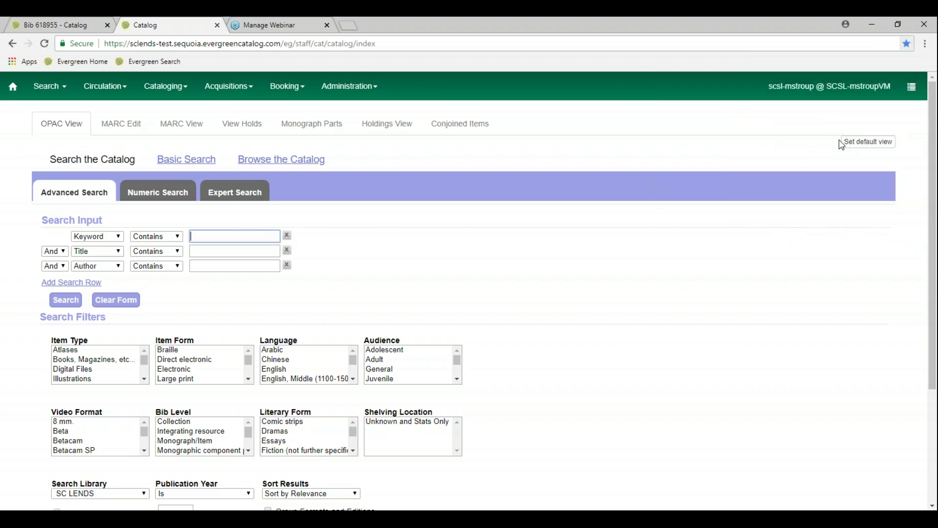
# Load the Evergreen Search bookmark in the Bib 618955 tab
pyautogui.click(72, 30)
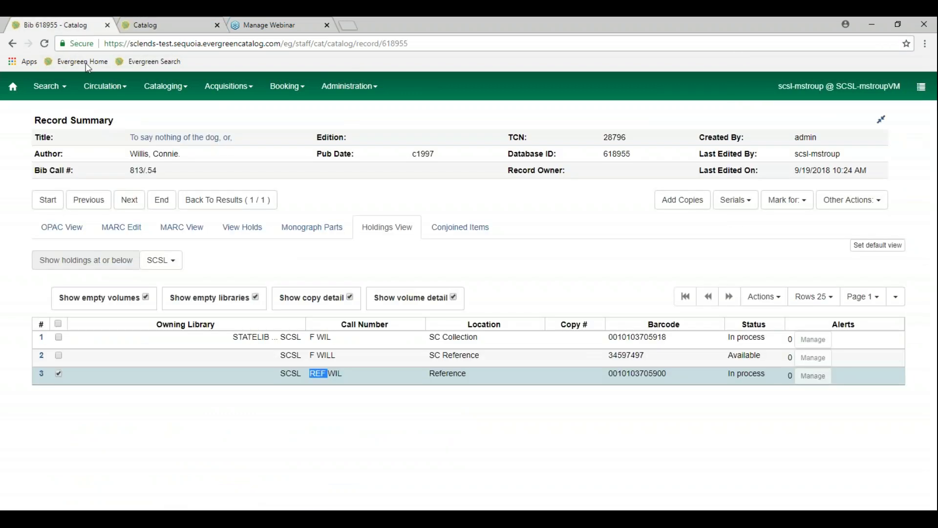
pyautogui.click(155, 64)
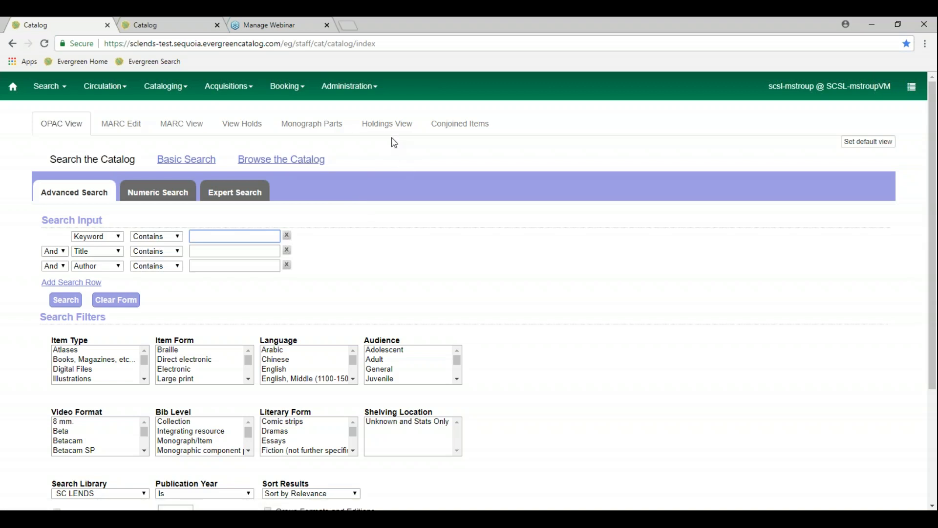
# Run a title search for 'to say nothing of the dog'
pyautogui.click(372, 92)
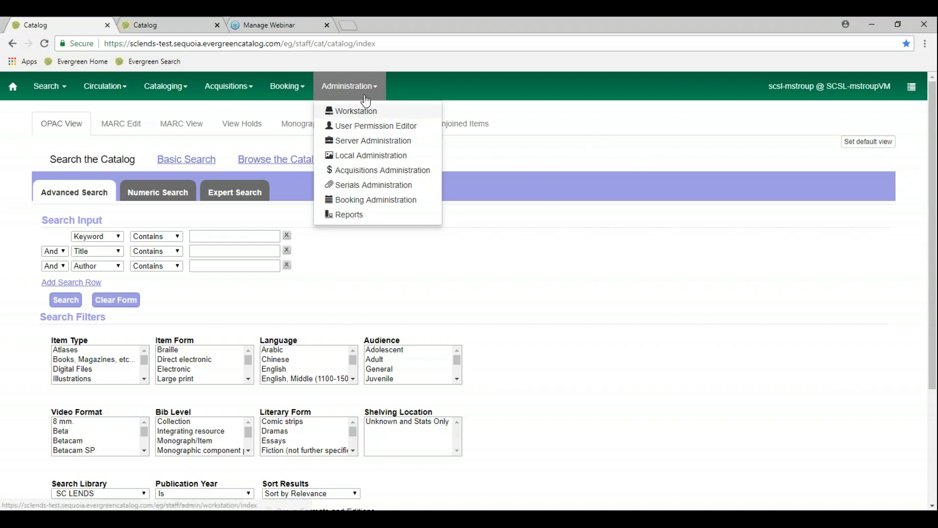
pyautogui.click(350, 86)
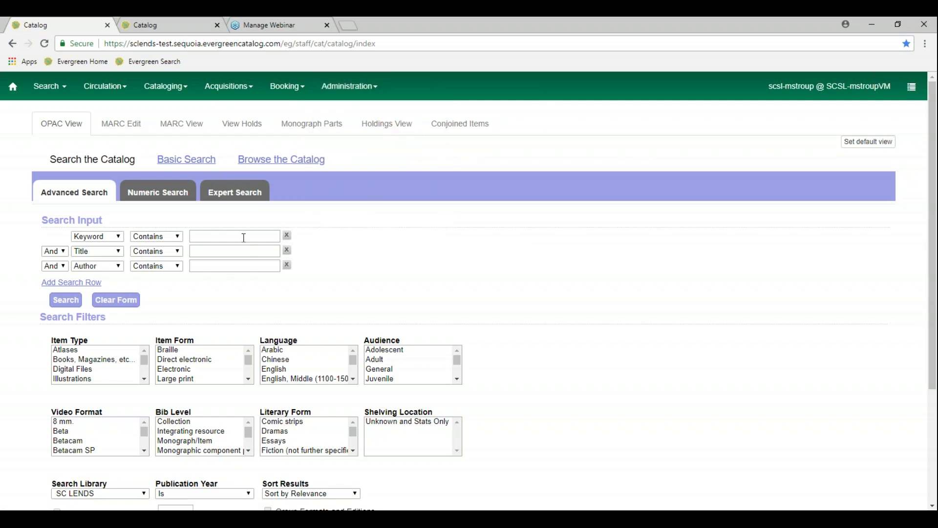
pyautogui.click(222, 250)
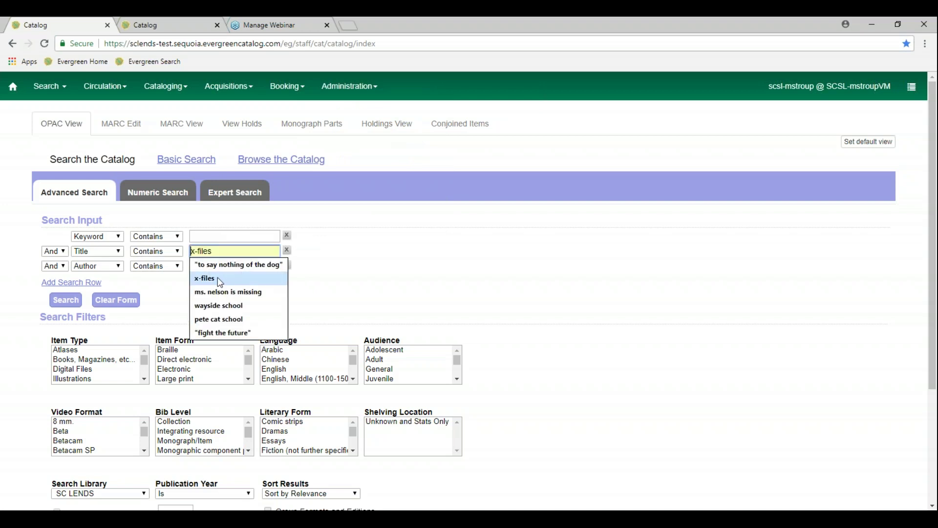
pyautogui.click(239, 264)
pyautogui.click(68, 301)
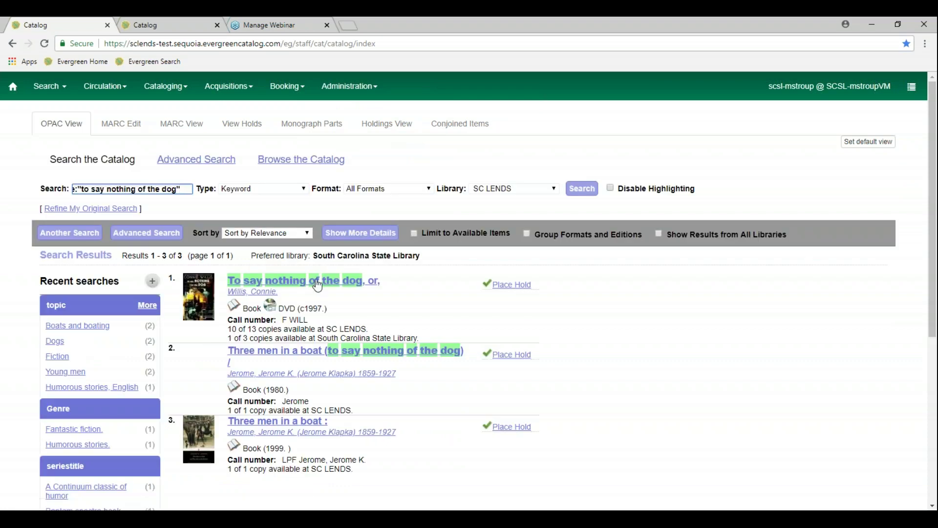
# Open the To say nothing of the dog record in the Volume/Copy Editor
pyautogui.click(317, 283)
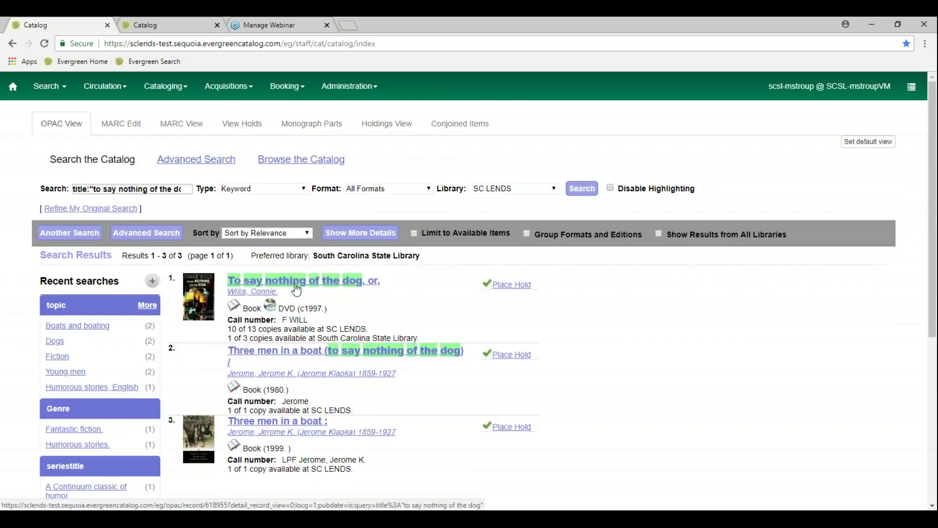
pyautogui.click(296, 290)
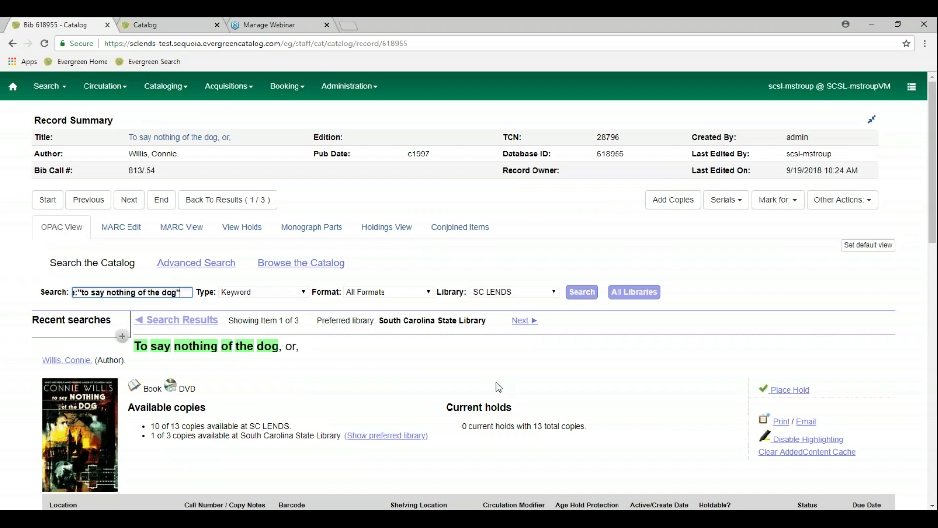
pyautogui.click(665, 202)
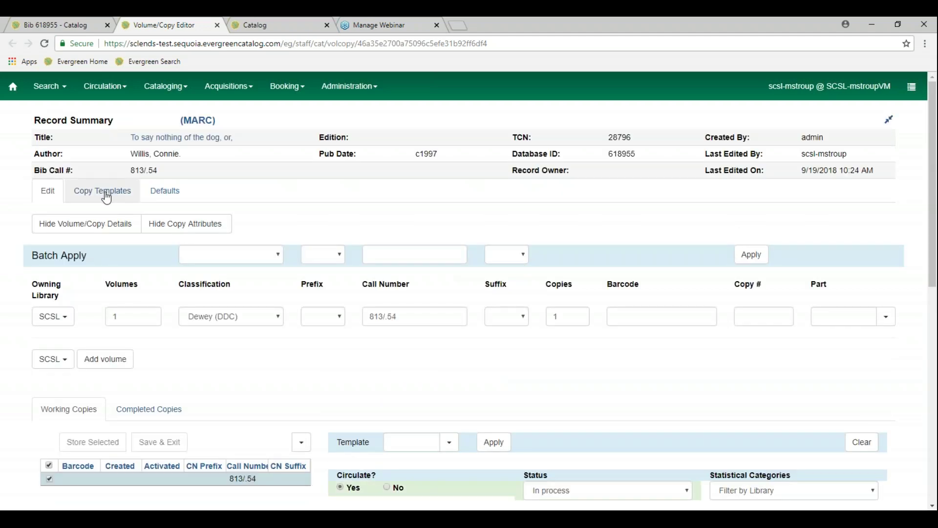
# Load the general book template in the copy template editor
pyautogui.click(103, 195)
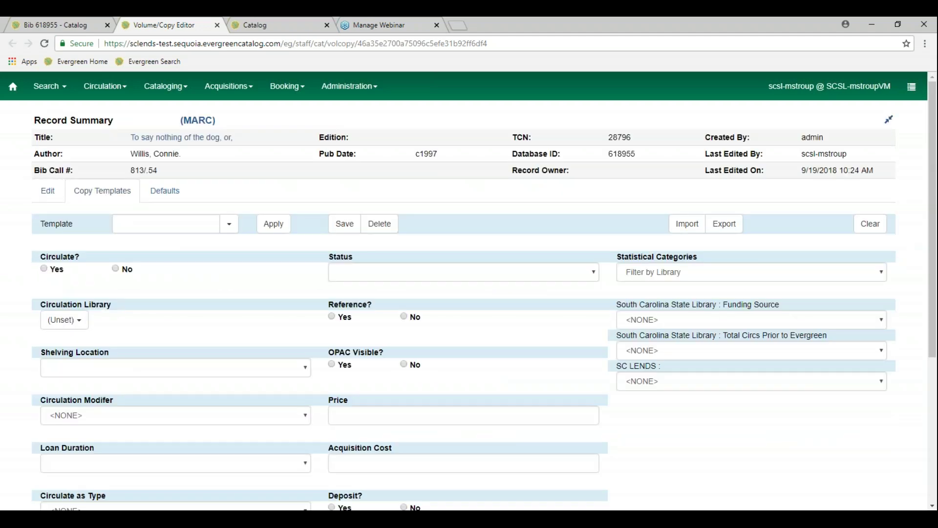
pyautogui.click(231, 229)
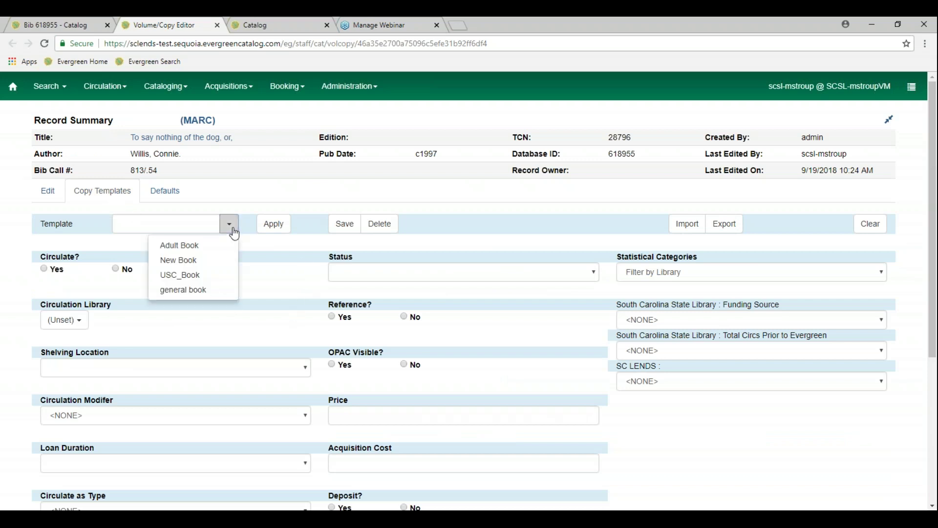
pyautogui.click(213, 291)
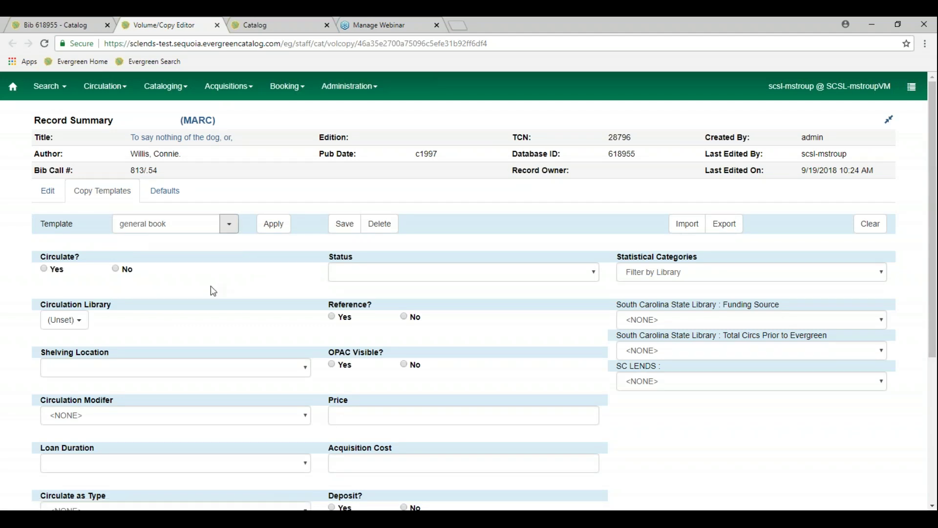
# Set circulation modifier BOOK and circulation library SCSL, then save the template
pyautogui.scroll(-1, 210, 290)
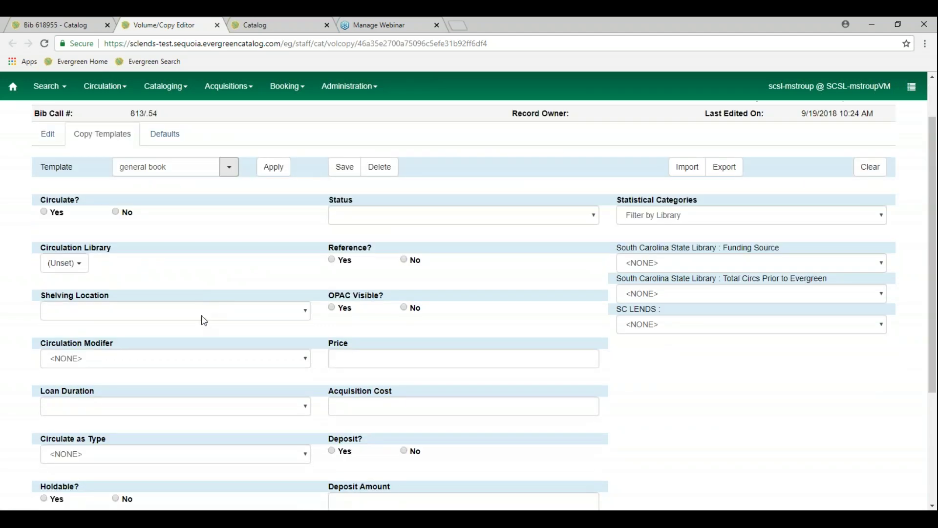
pyautogui.click(307, 359)
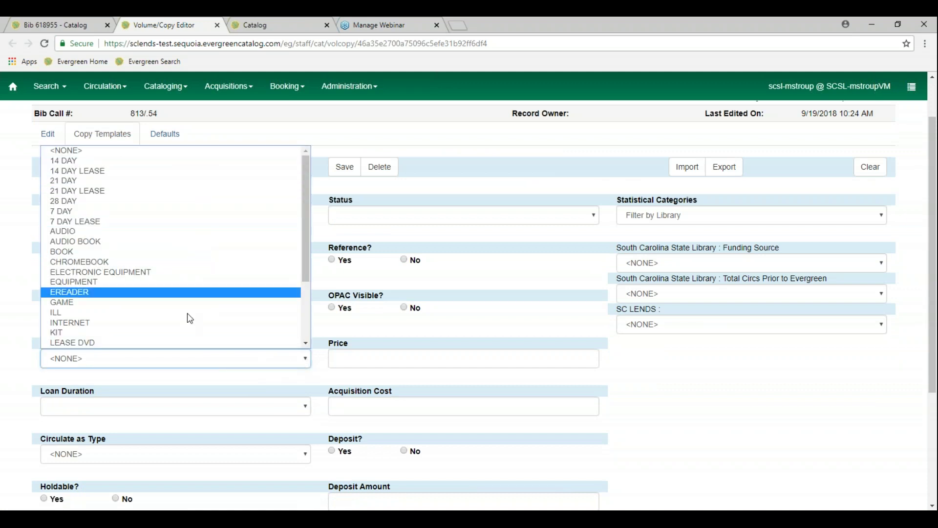
pyautogui.click(184, 249)
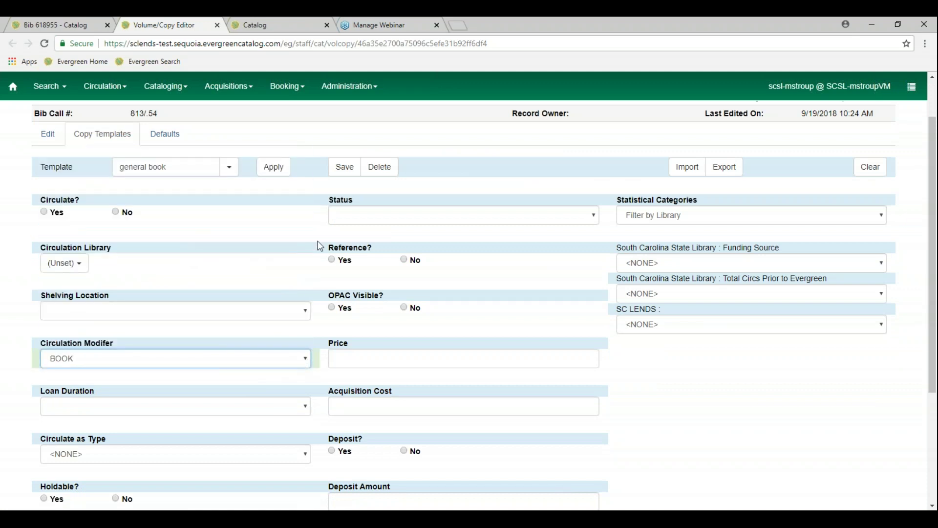
pyautogui.click(85, 269)
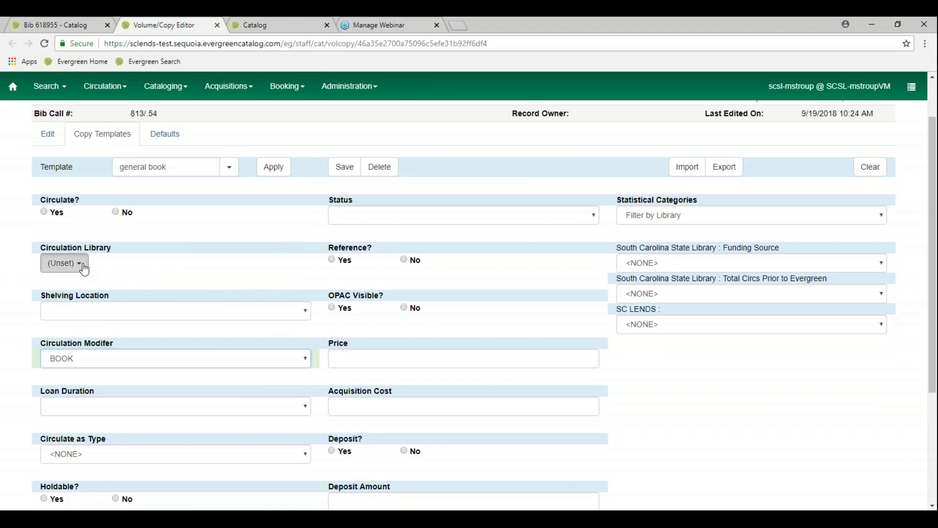
pyautogui.scroll(-10, 78, 366)
pyautogui.scroll(-10, 80, 369)
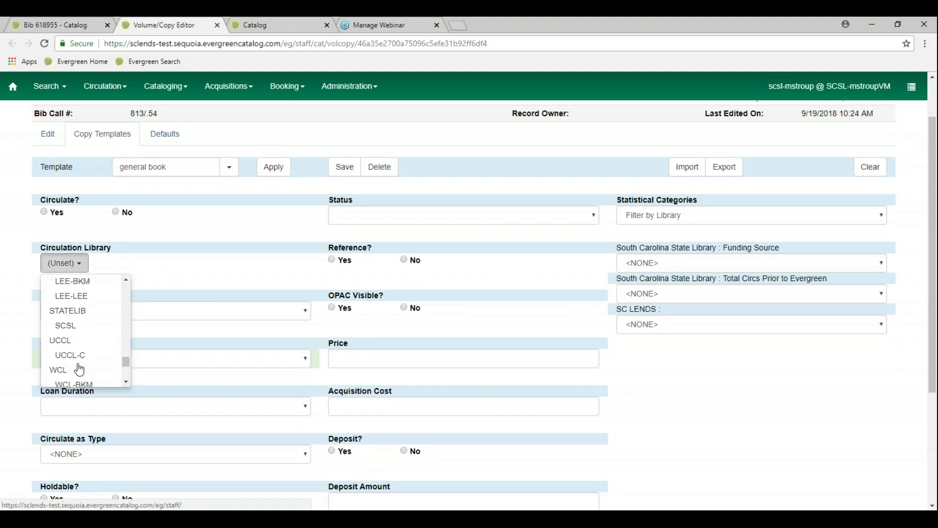
pyautogui.click(81, 326)
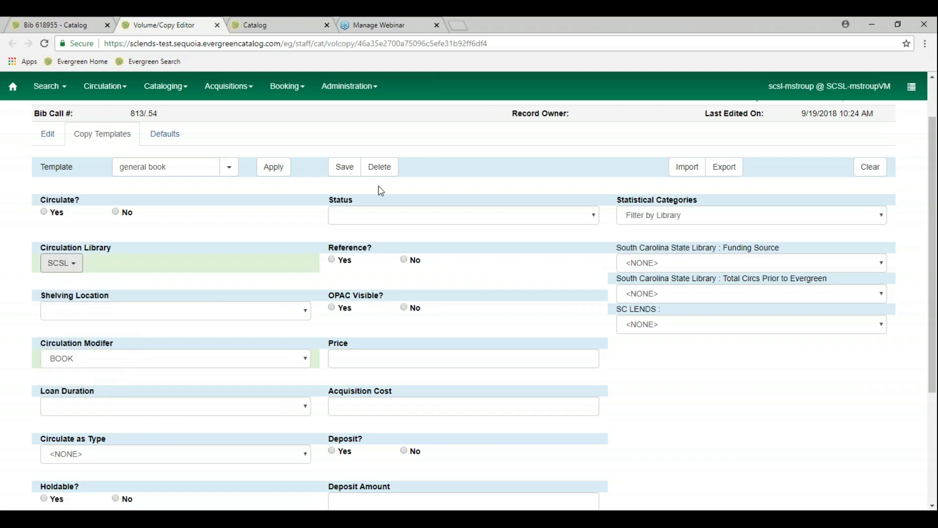
pyautogui.click(345, 172)
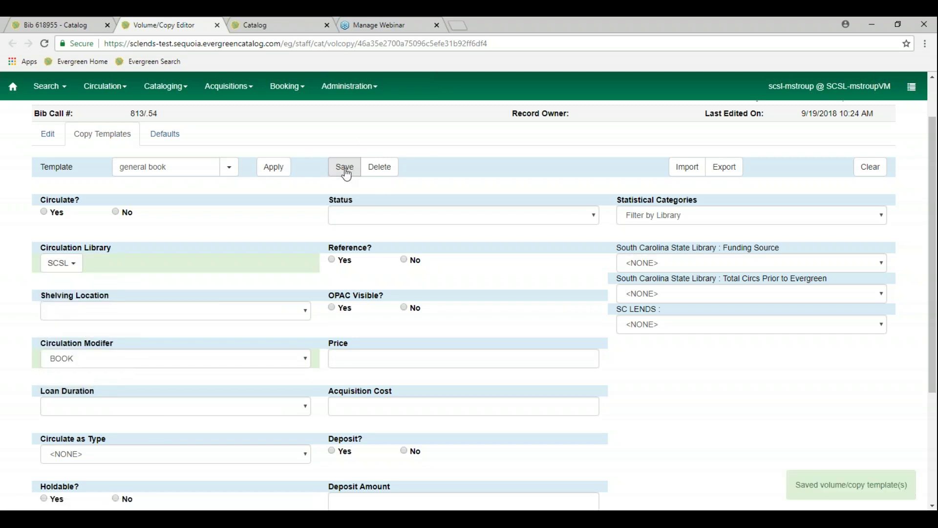
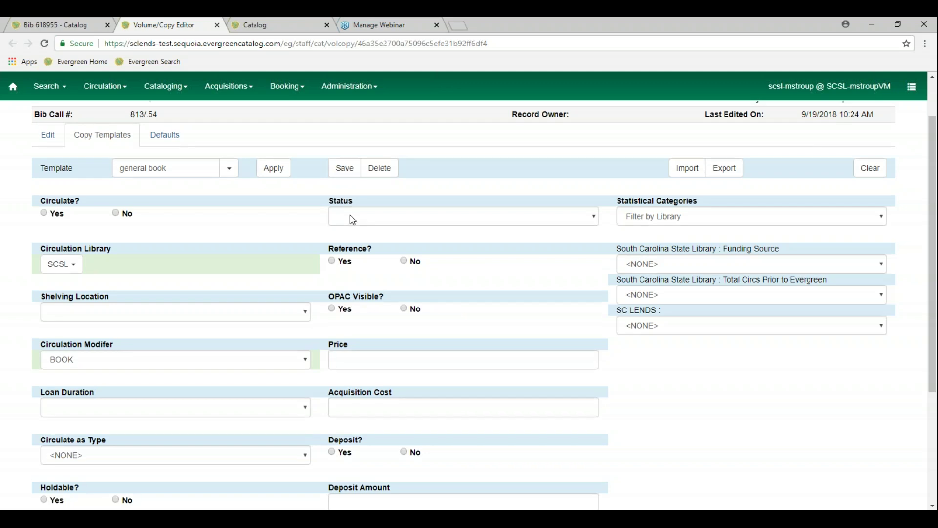
# Go from the staff home page to Cataloging > Record Buckets and open the Merging bucket
pyautogui.scroll(2, 350, 215)
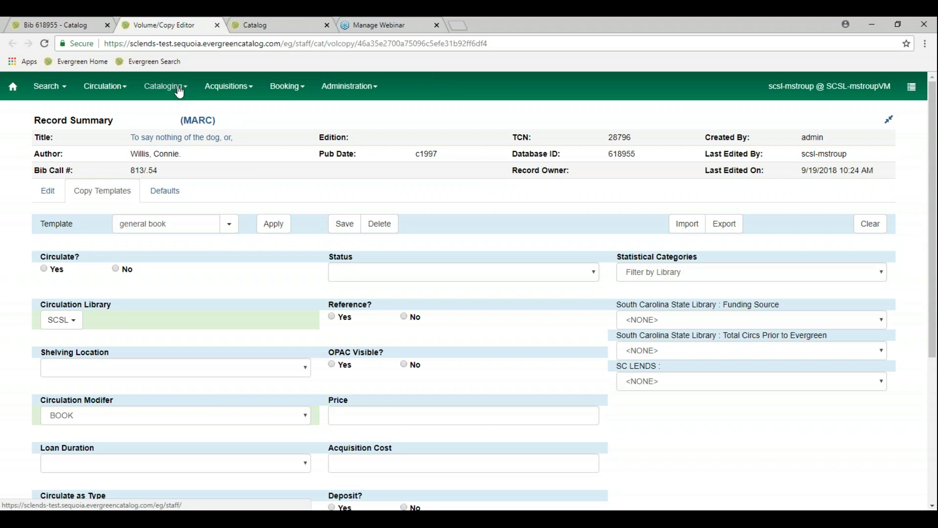
pyautogui.click(273, 28)
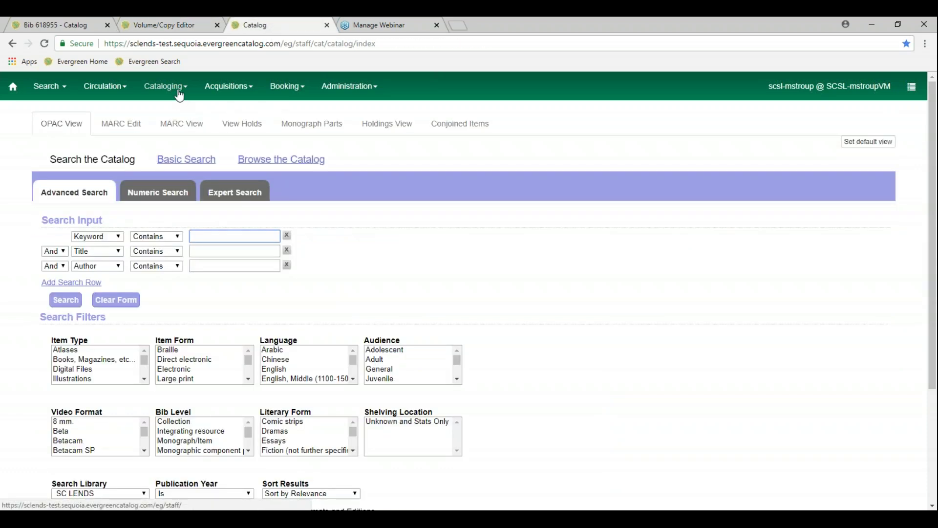
pyautogui.click(16, 88)
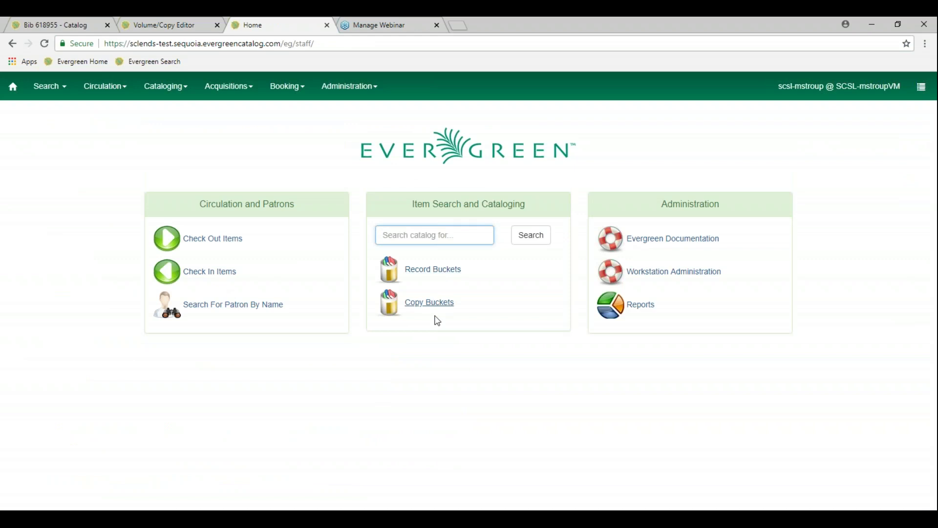
pyautogui.click(172, 97)
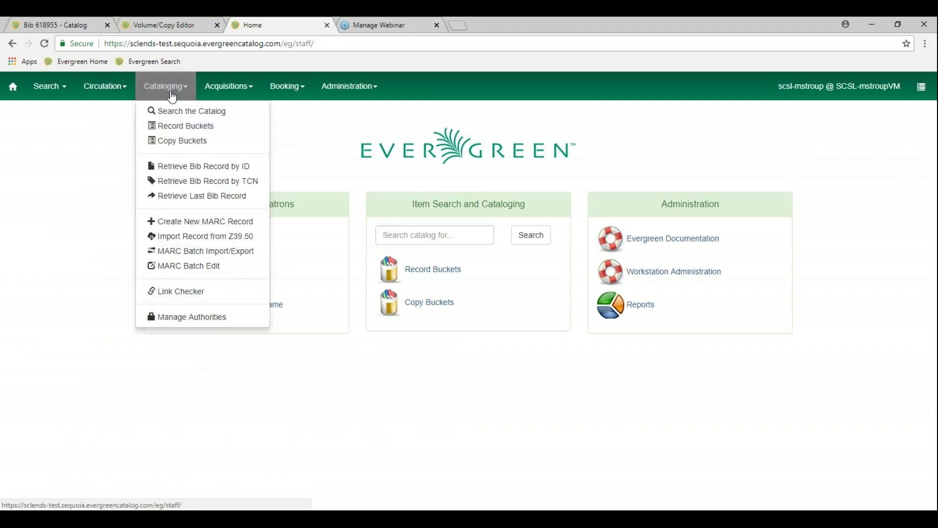
pyautogui.click(191, 126)
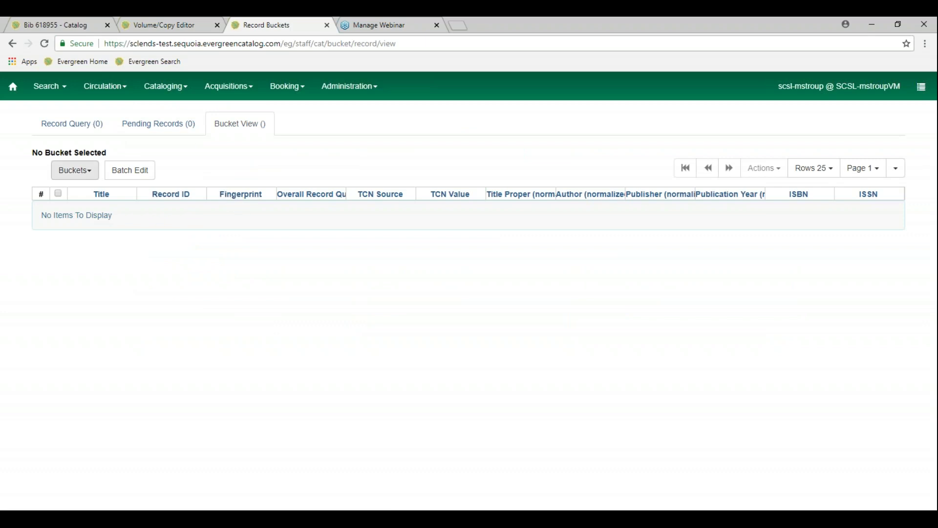
pyautogui.click(92, 180)
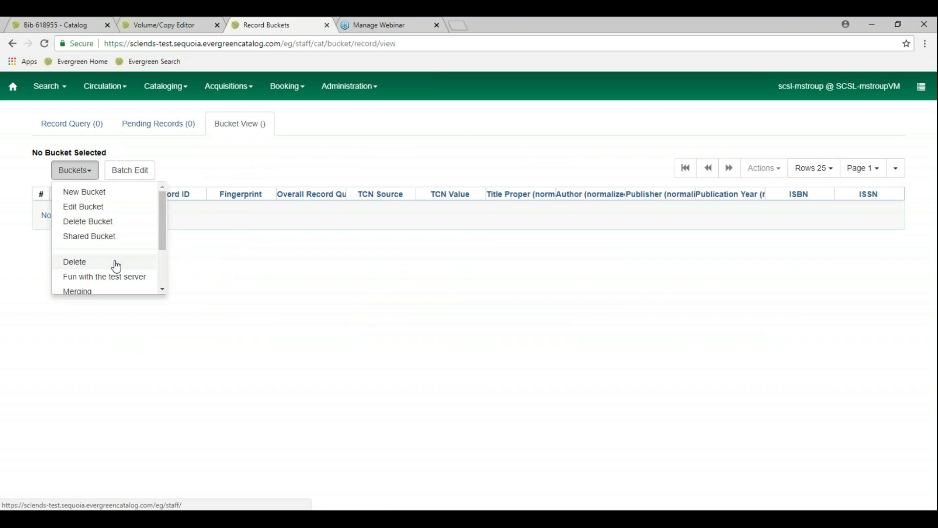
pyautogui.click(102, 292)
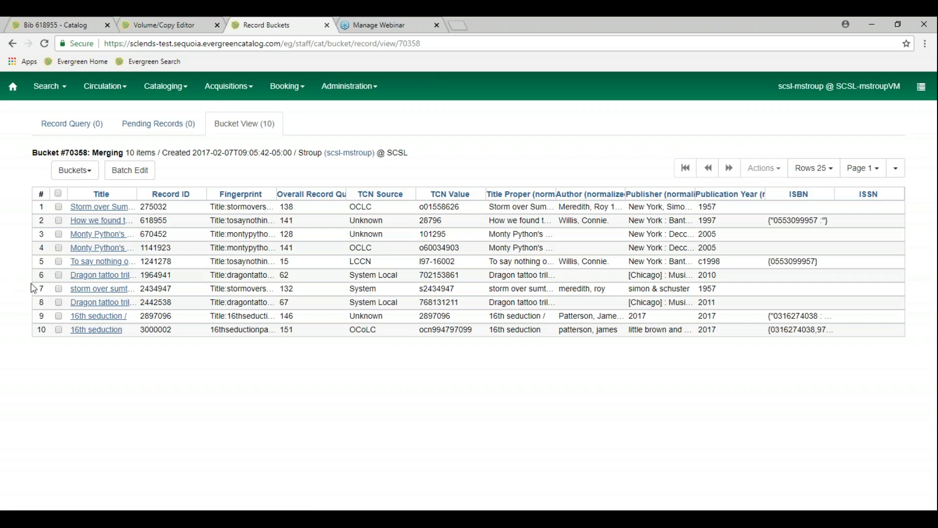
# Check Monty Python records 1141923 and 670452 and bring up the bucket's Actions menu
pyautogui.click(59, 248)
pyautogui.click(58, 234)
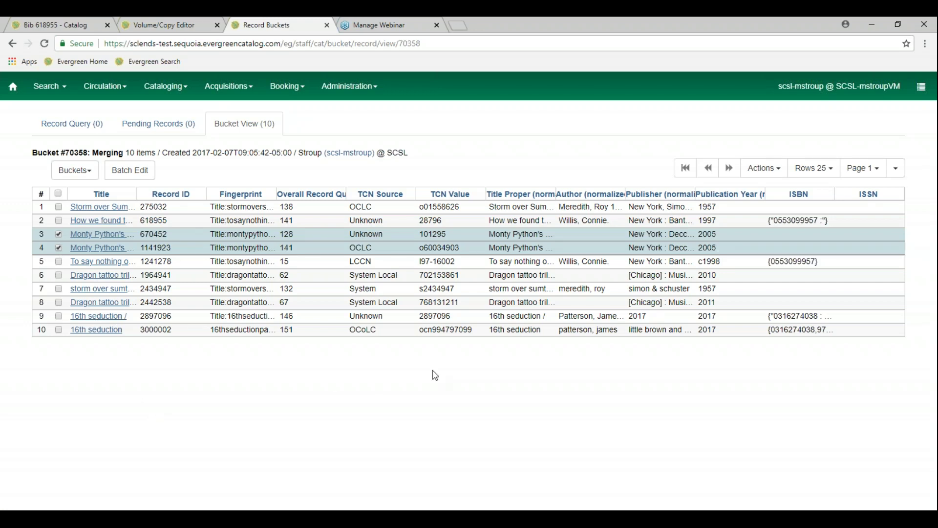
pyautogui.click(784, 167)
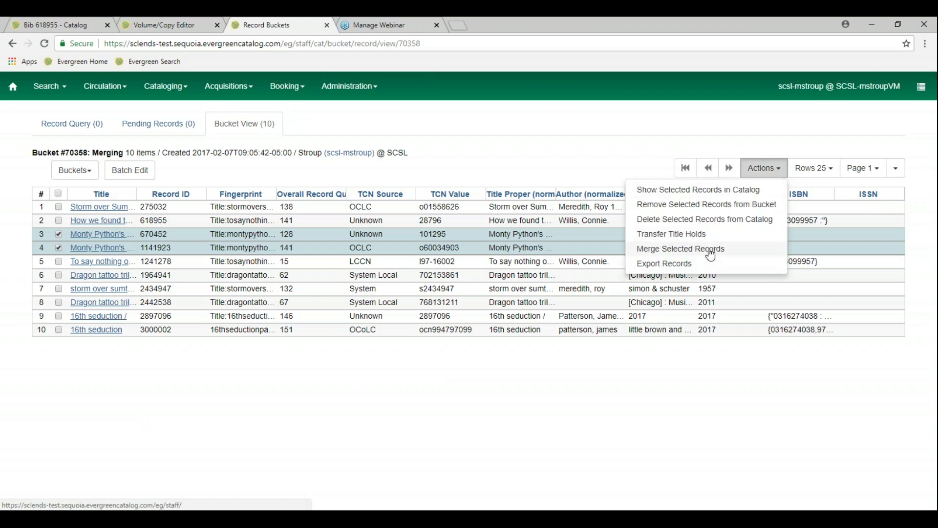
pyautogui.click(711, 253)
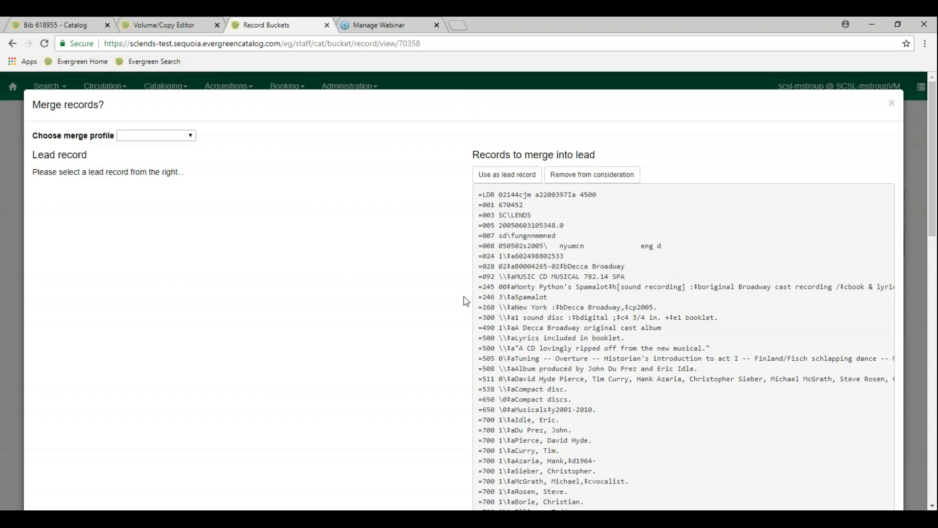
pyautogui.scroll(-5, 466, 301)
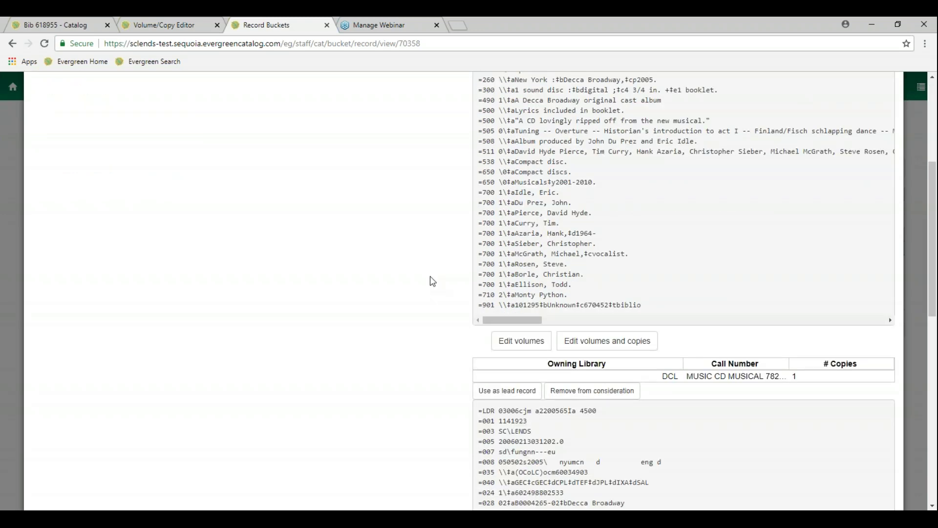
pyautogui.scroll(-1, 433, 281)
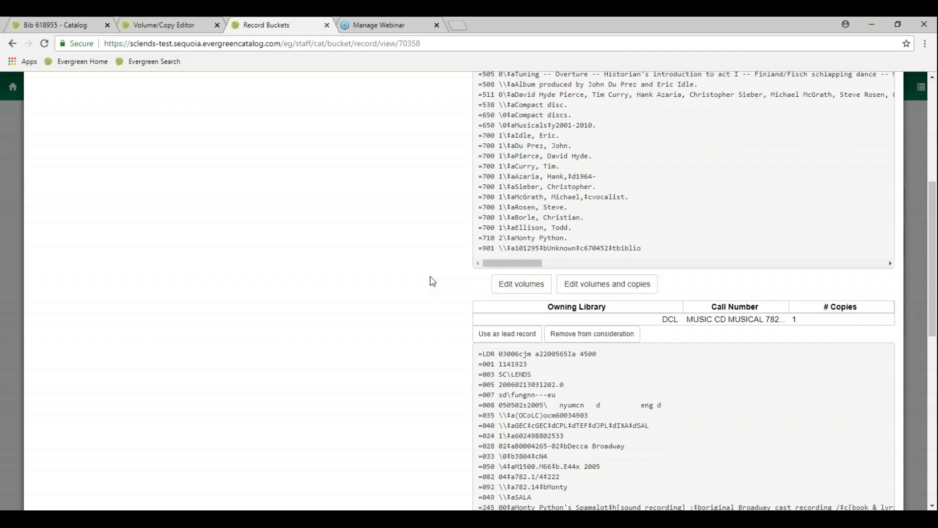
pyautogui.scroll(-2, 433, 281)
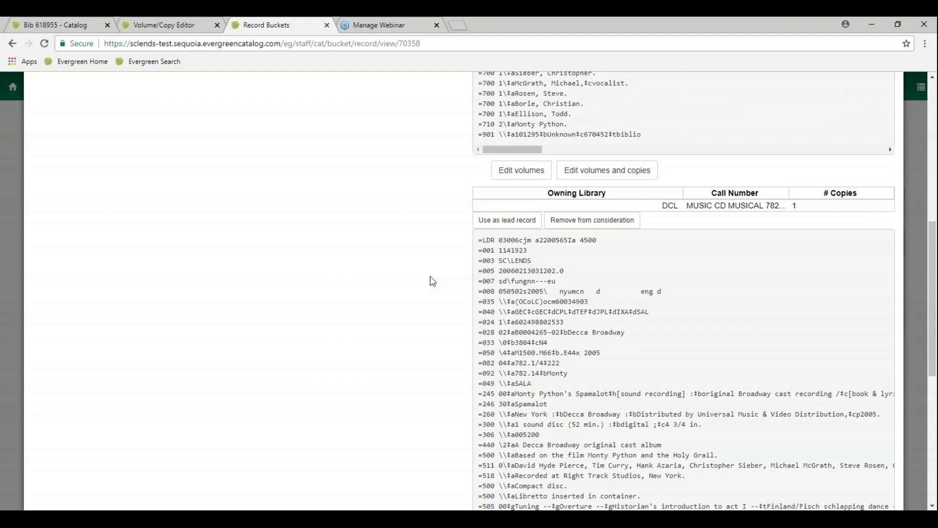
pyautogui.scroll(10, 433, 281)
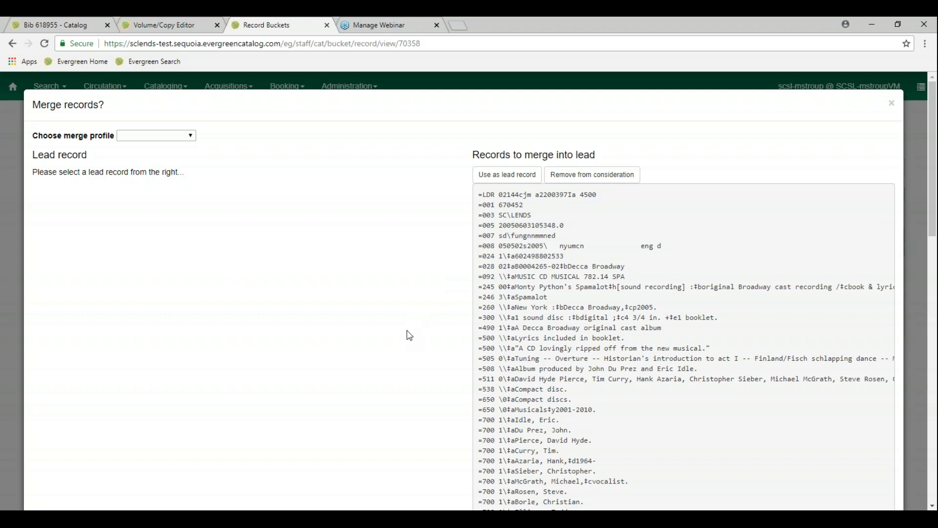
pyautogui.scroll(-10, 411, 332)
pyautogui.scroll(-4, 409, 335)
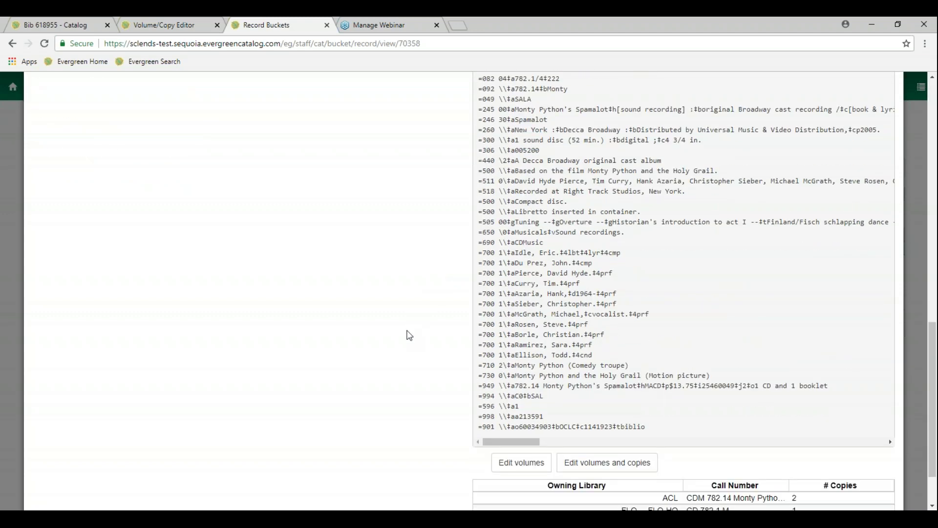
pyautogui.scroll(-10, 409, 335)
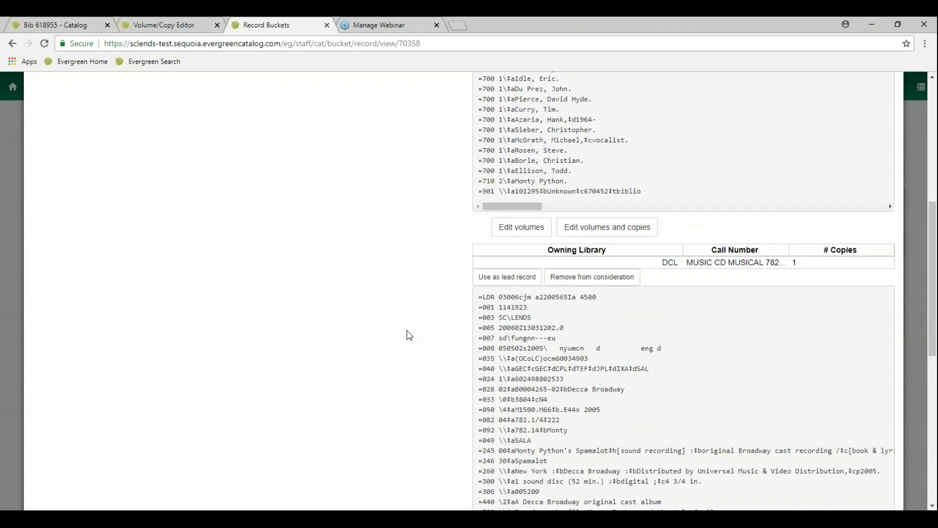
pyautogui.scroll(20, 409, 336)
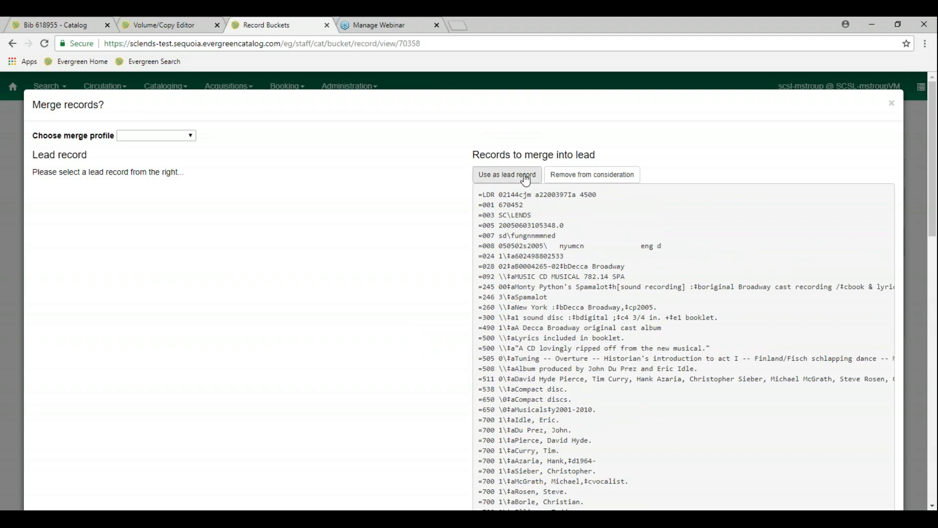
pyautogui.click(525, 180)
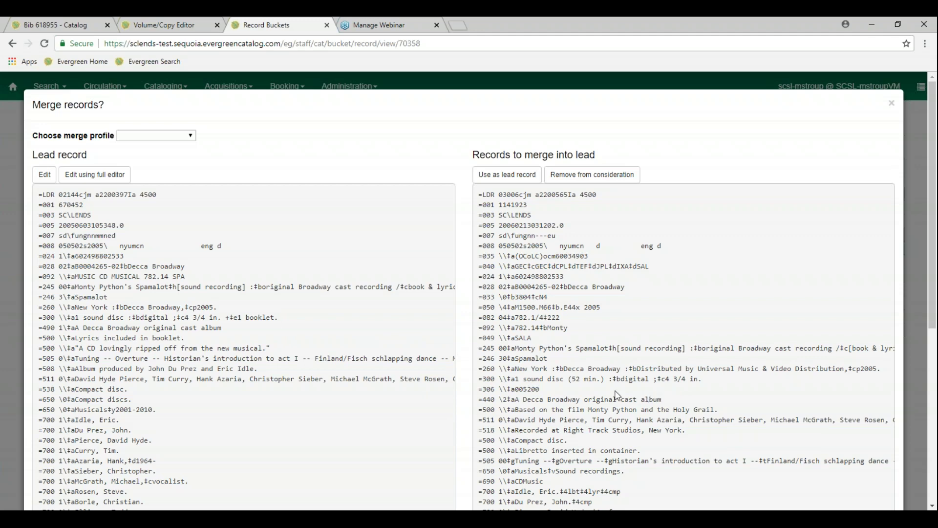
pyautogui.scroll(-5, 447, 381)
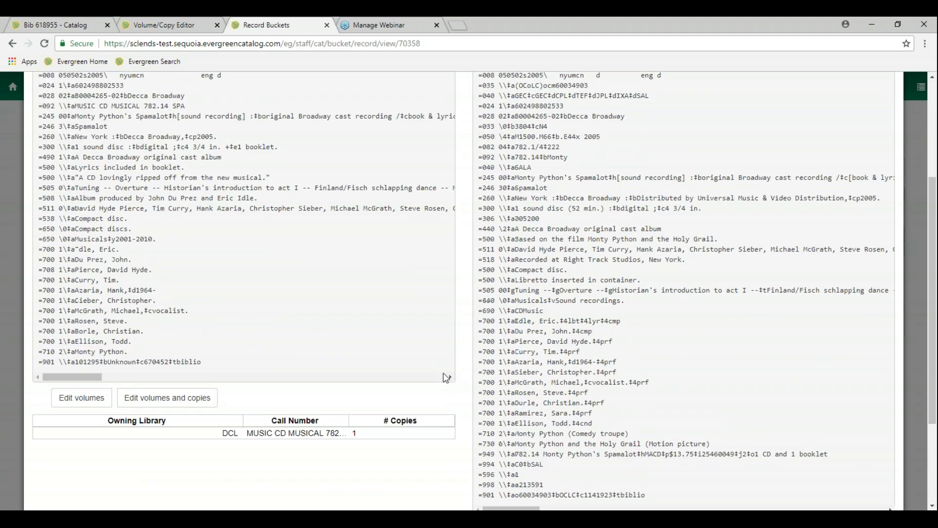
pyautogui.scroll(-2, 444, 377)
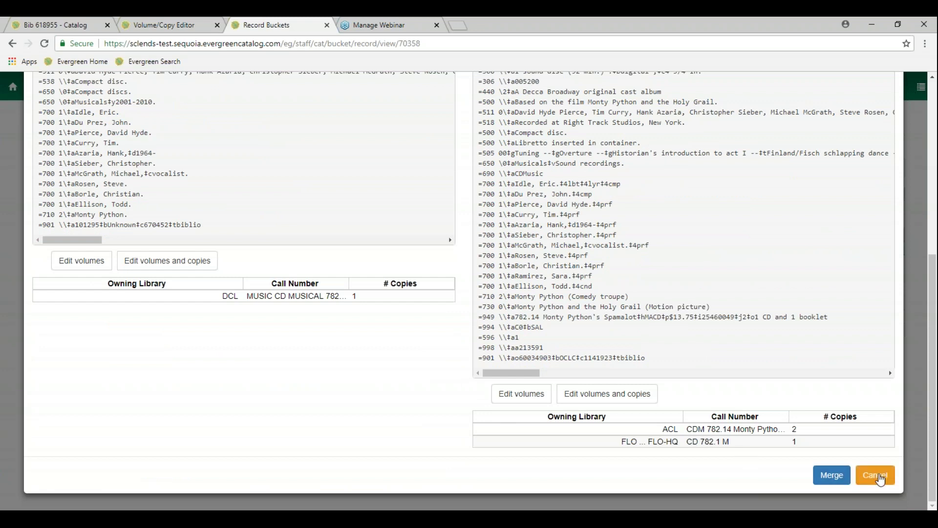
pyautogui.click(881, 480)
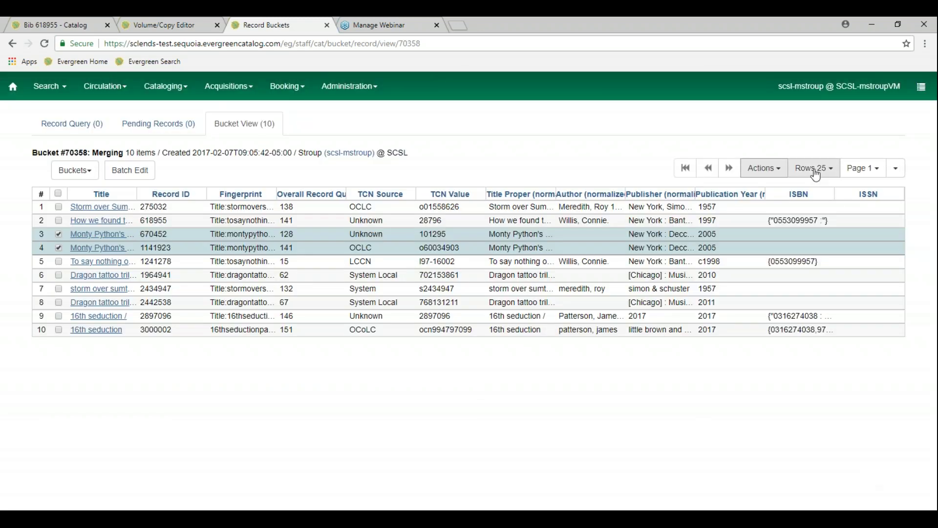
# Use Merge Selected Records, set 1141923 as lead record, and confirm merging 670452 into it
pyautogui.click(761, 169)
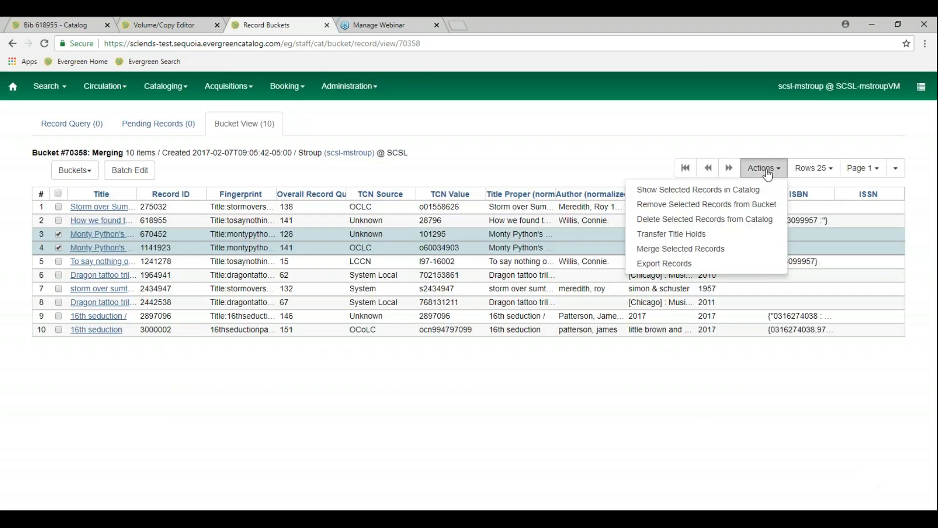
pyautogui.click(728, 249)
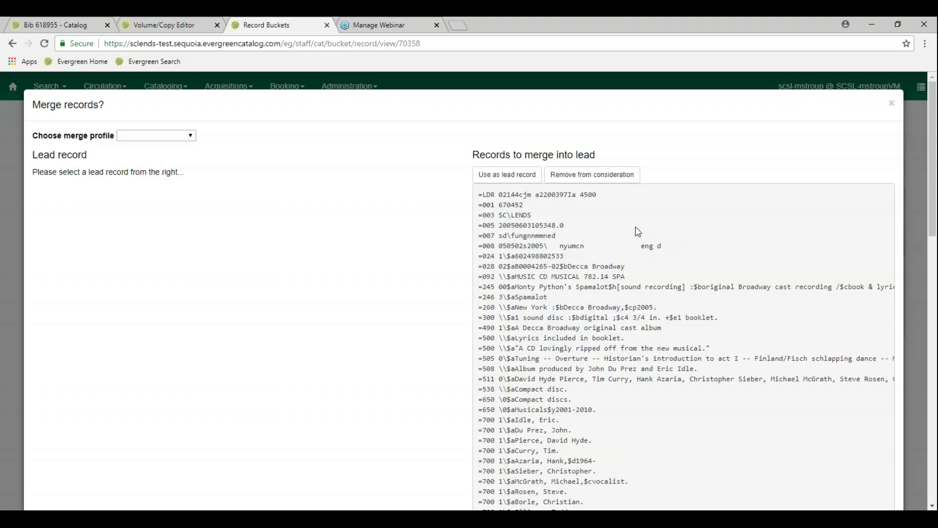
pyautogui.scroll(-9, 482, 346)
pyautogui.scroll(-2, 482, 346)
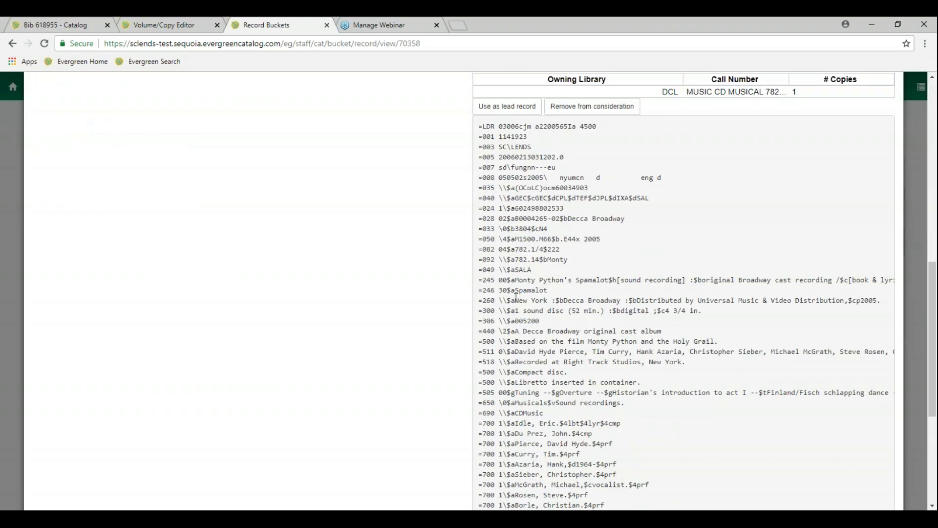
pyautogui.click(517, 111)
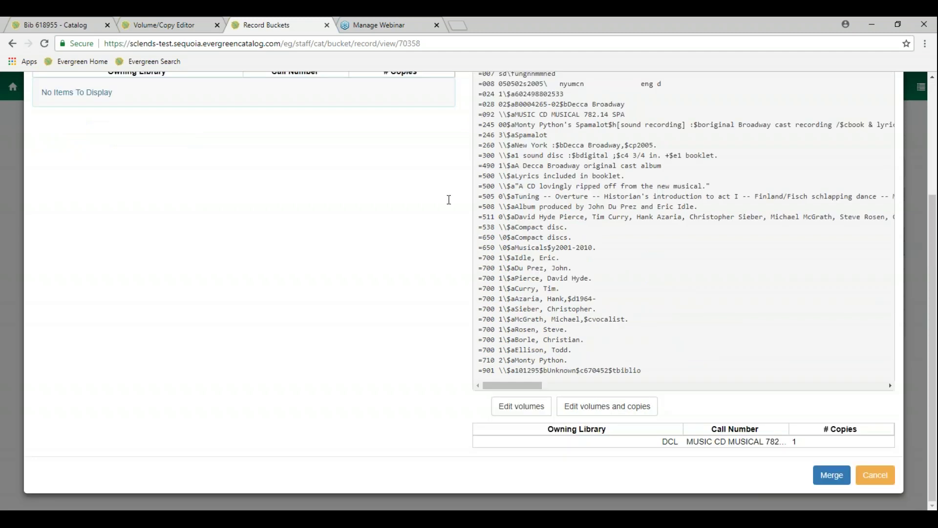
pyautogui.scroll(11, 449, 200)
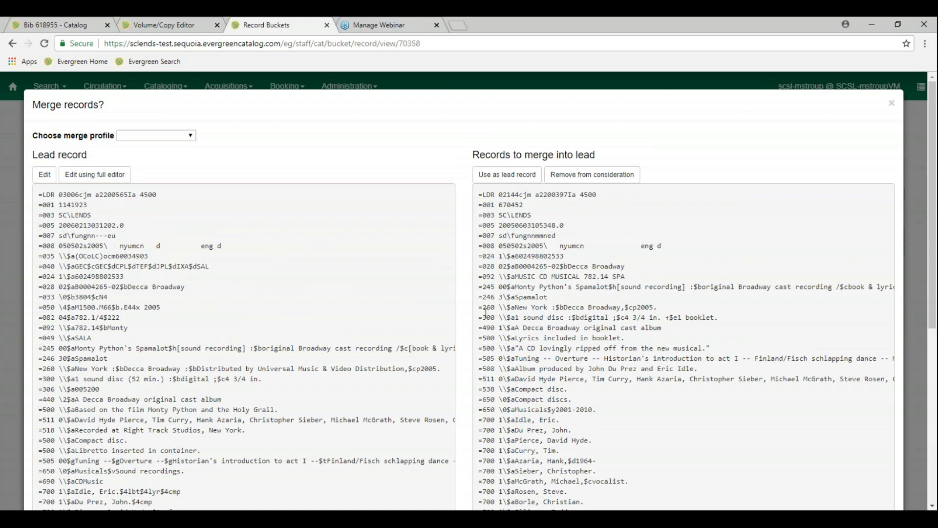
pyautogui.scroll(-6, 485, 312)
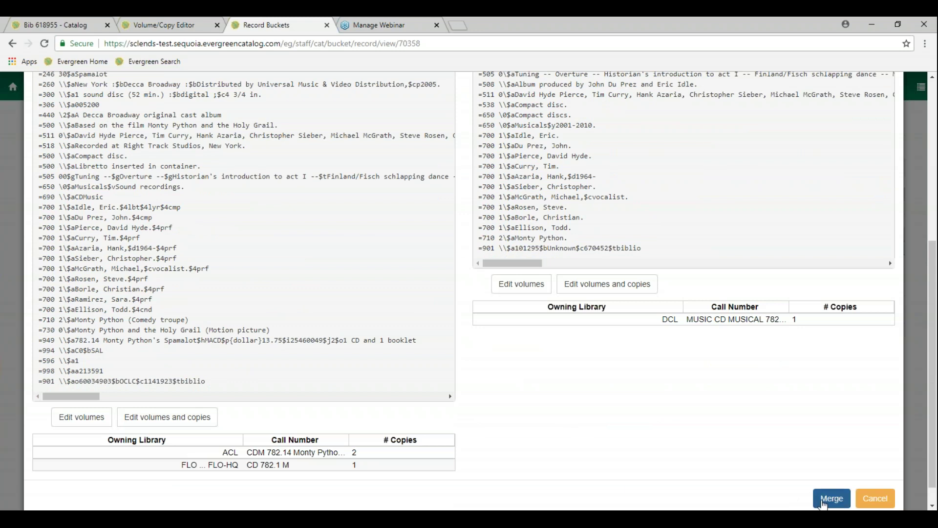
pyautogui.click(824, 502)
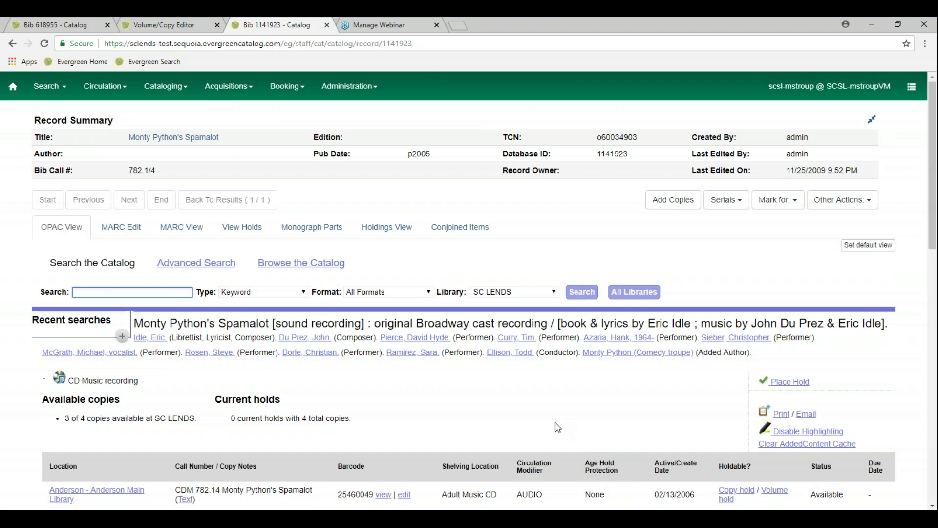
# Scroll through merged record 1141923 to review its 4 copies at Anderson, Dorchester and Florence
pyautogui.scroll(-2, 557, 427)
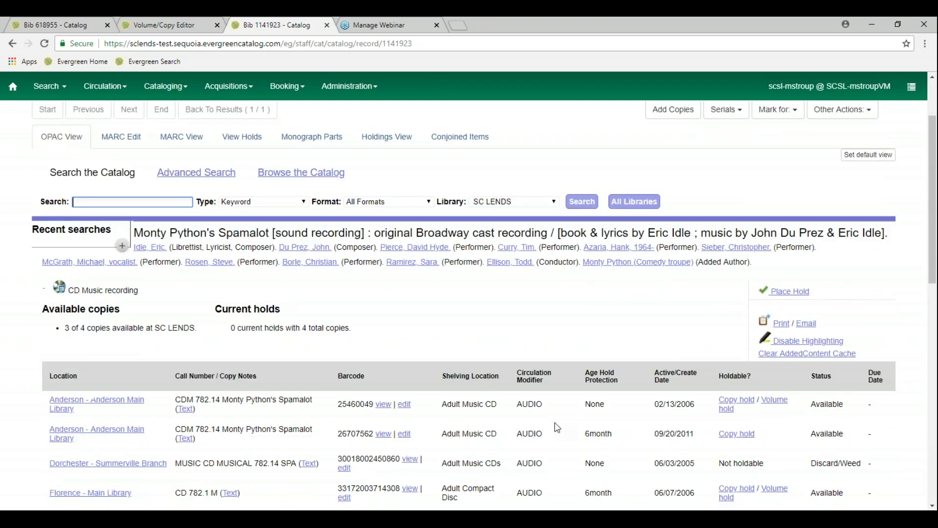
pyautogui.scroll(-2, 558, 428)
pyautogui.scroll(-2, 558, 427)
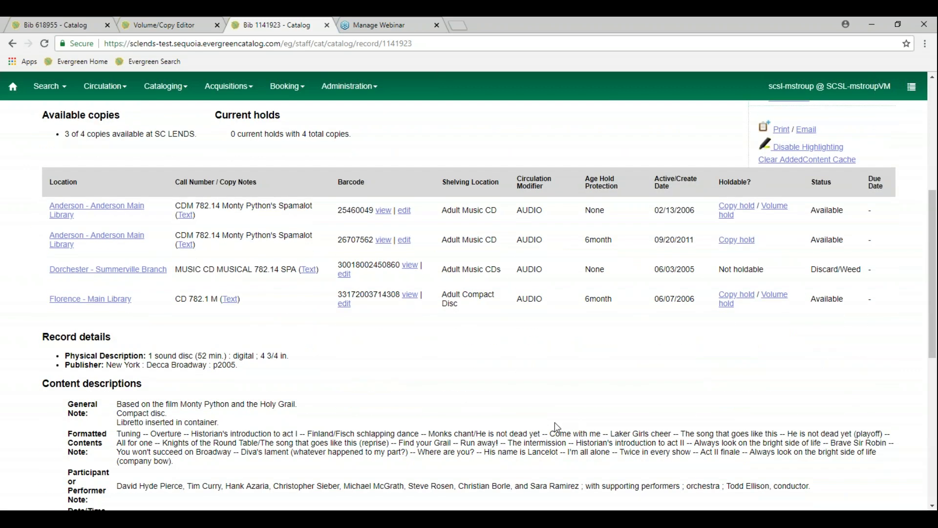
pyautogui.scroll(-2, 557, 427)
pyautogui.scroll(8, 557, 434)
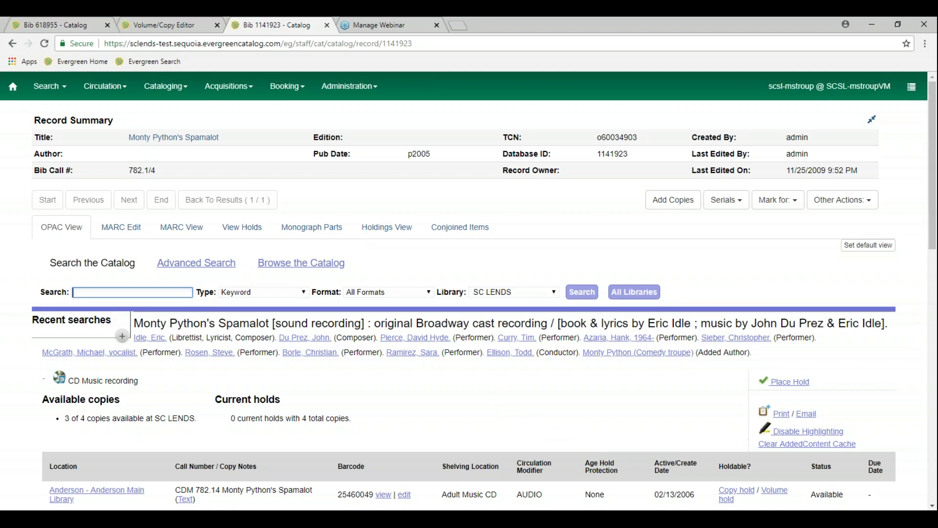
# Open the Back to School Display bucket from Cataloging > Copy Buckets
pyautogui.click(185, 93)
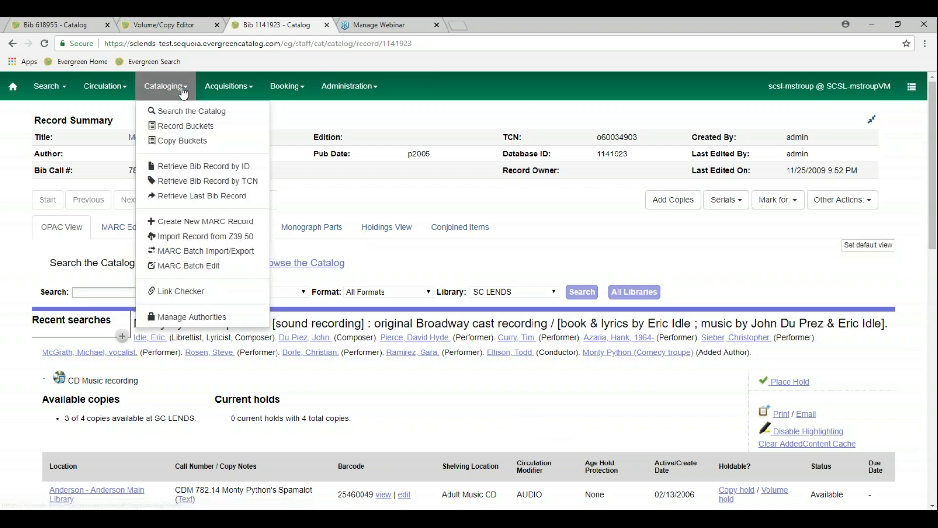
pyautogui.click(202, 142)
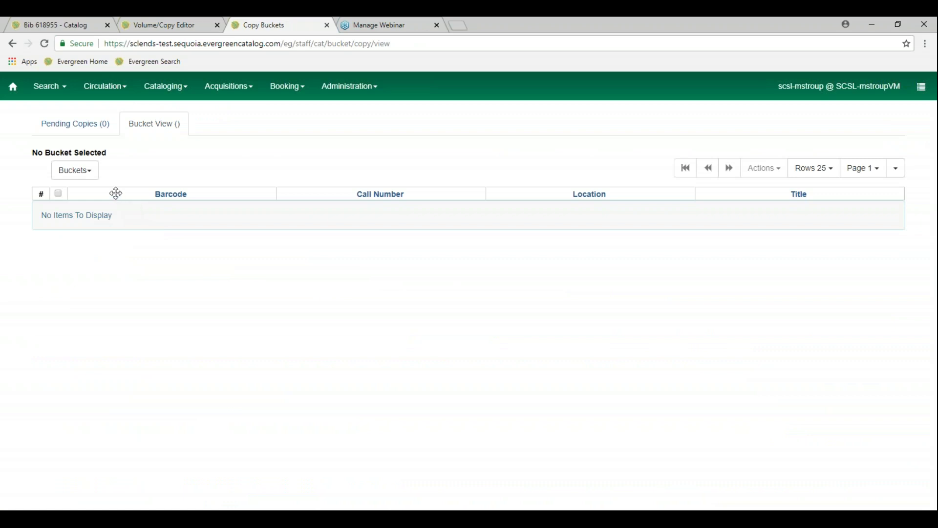
pyautogui.click(90, 175)
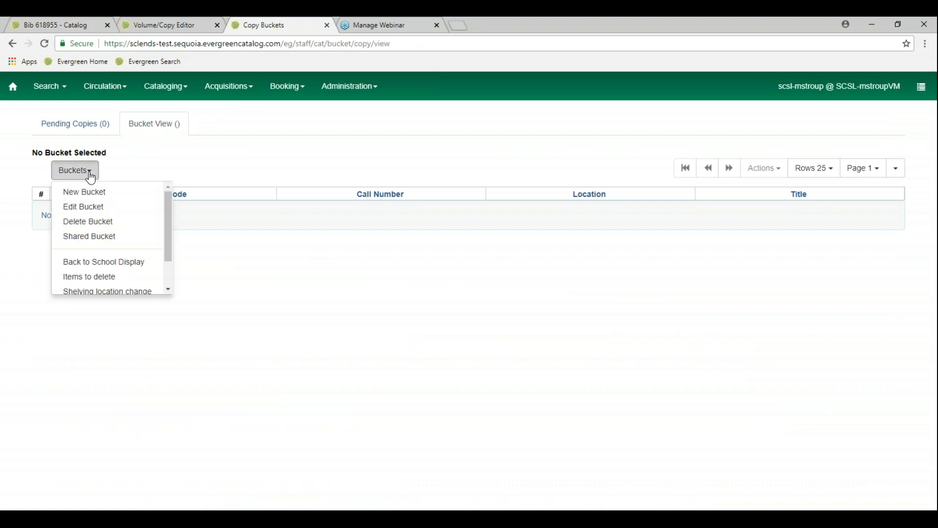
pyautogui.click(131, 267)
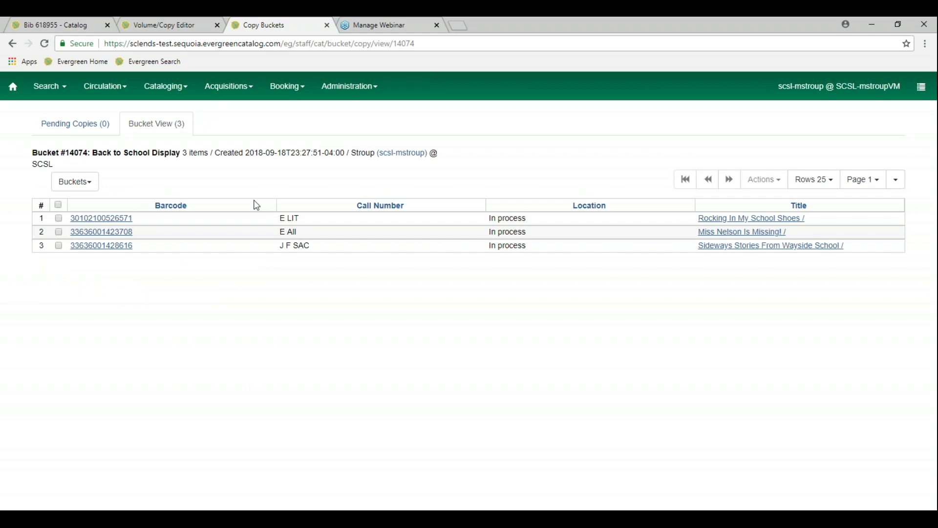
# Highlight bucket number 14074 in the page URL and in the bucket heading
pyautogui.click(413, 44)
pyautogui.click(412, 43)
pyautogui.moveTo(412, 43); pyautogui.dragTo(394, 43)
pyautogui.moveTo(67, 152); pyautogui.dragTo(88, 152)
pyautogui.click(260, 163)
# Select all three bucket copies with the header checkbox and choose Edit Selected Copies
pyautogui.click(58, 219)
pyautogui.click(58, 231)
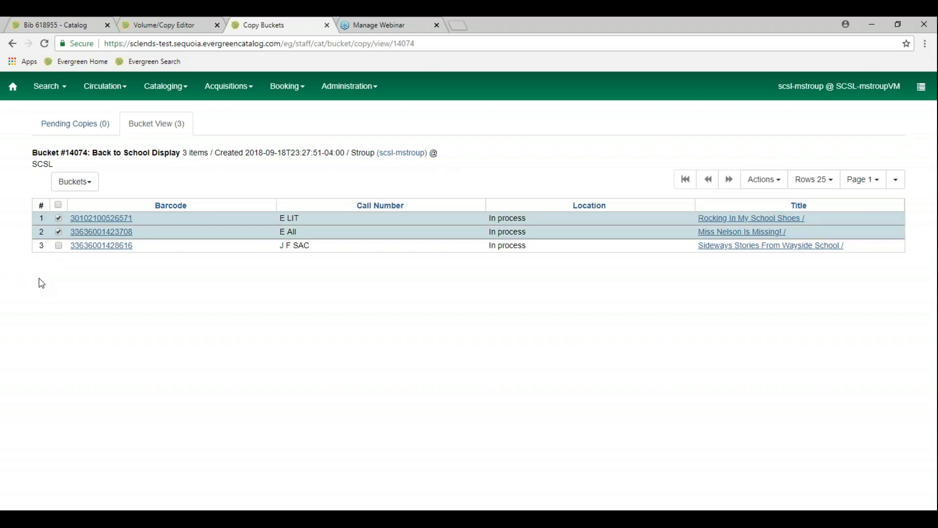
pyautogui.click(59, 232)
pyautogui.click(59, 218)
pyautogui.click(57, 205)
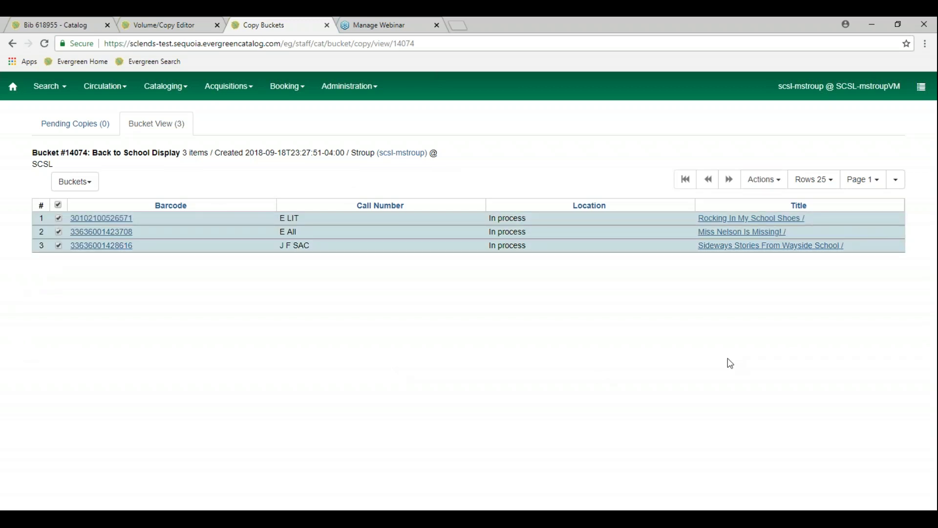
pyautogui.click(777, 180)
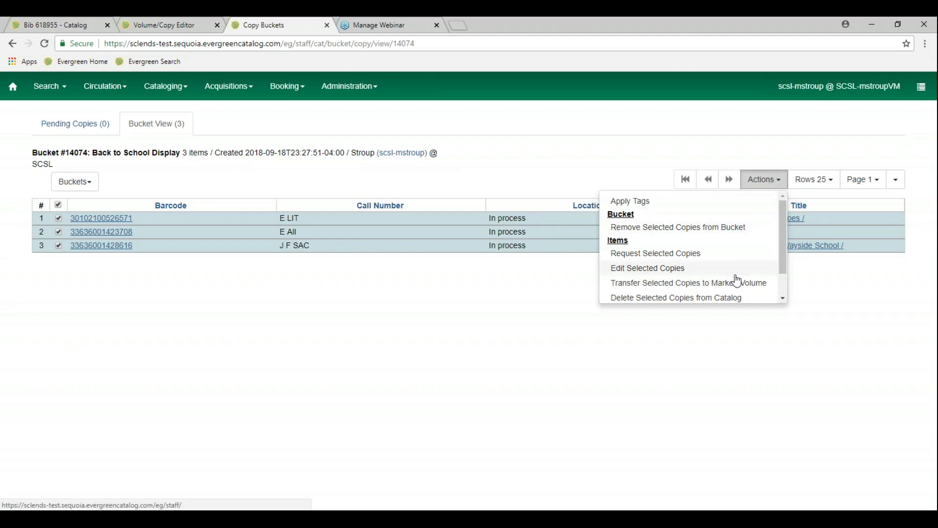
pyautogui.scroll(-1, 736, 284)
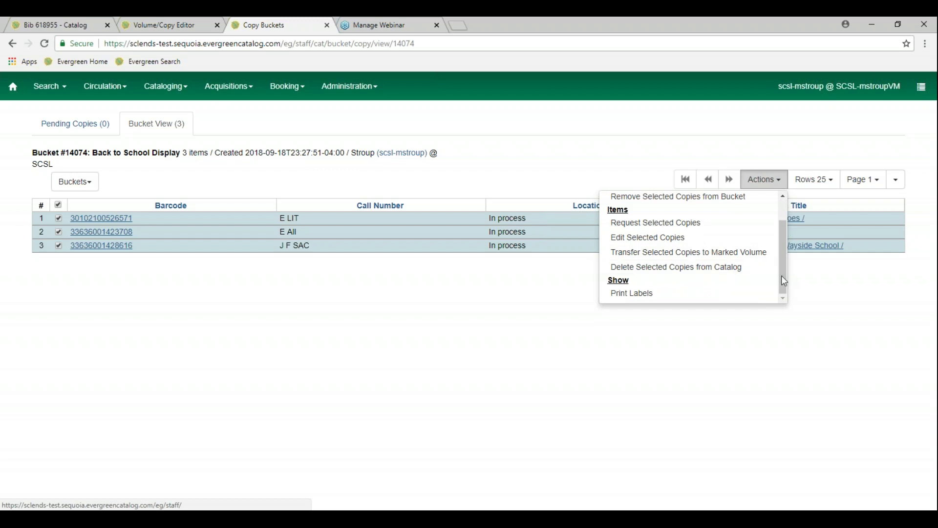
pyautogui.click(708, 237)
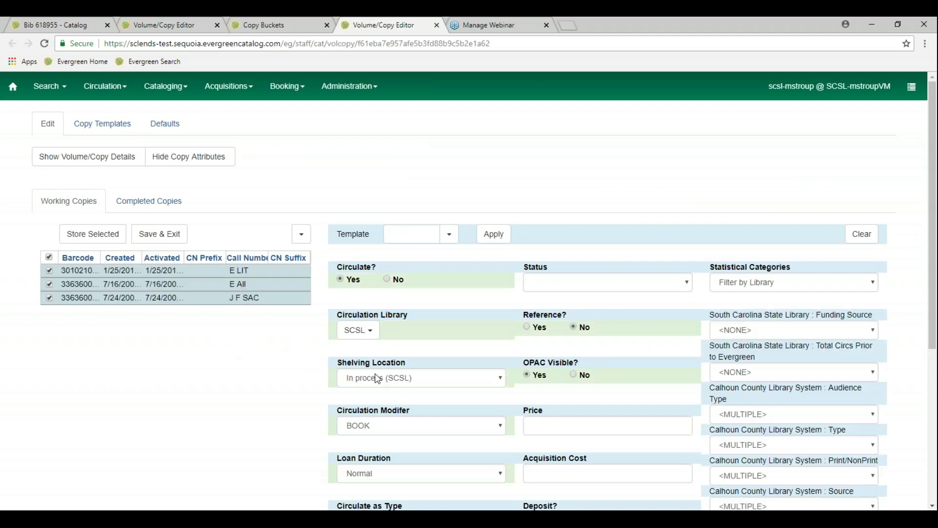
# Set shelving location Display Area (SCSL) and age-based hold protection <NONE>, then Save & Exit
pyautogui.click(484, 383)
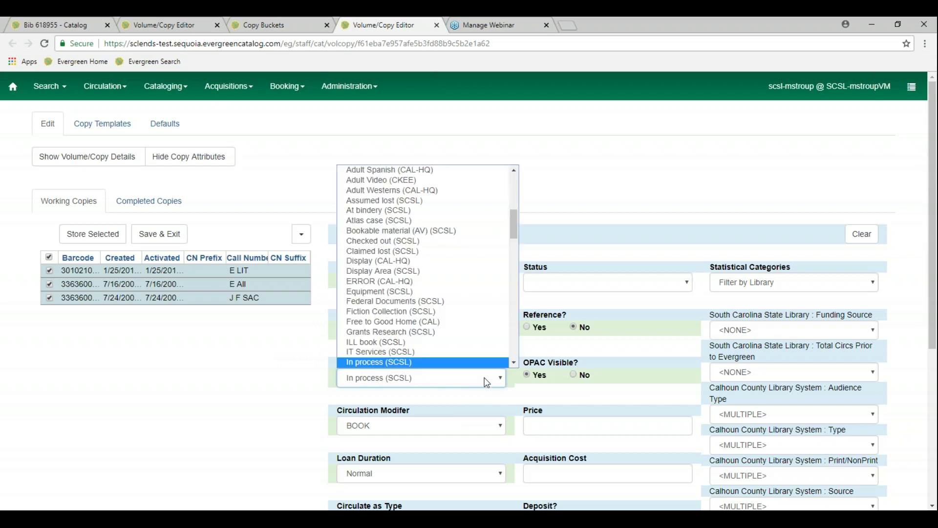
pyautogui.click(468, 272)
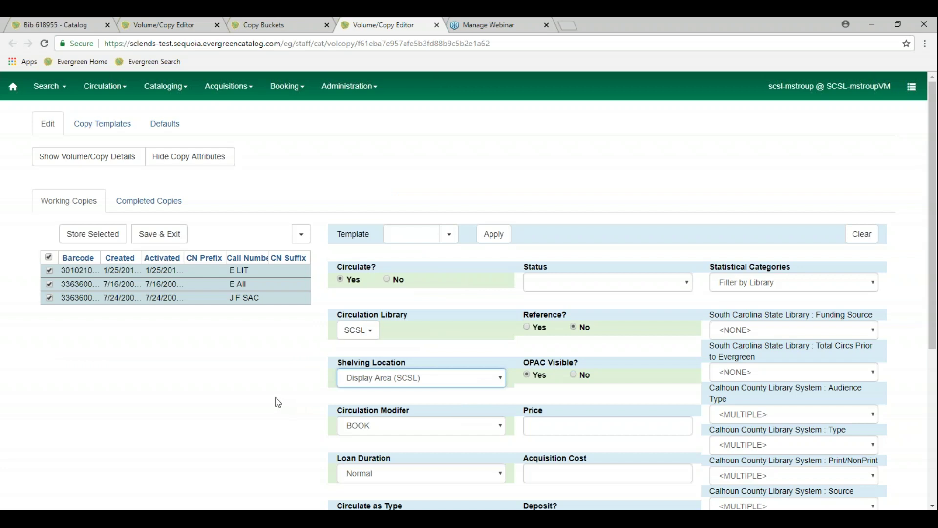
pyautogui.scroll(-2, 276, 396)
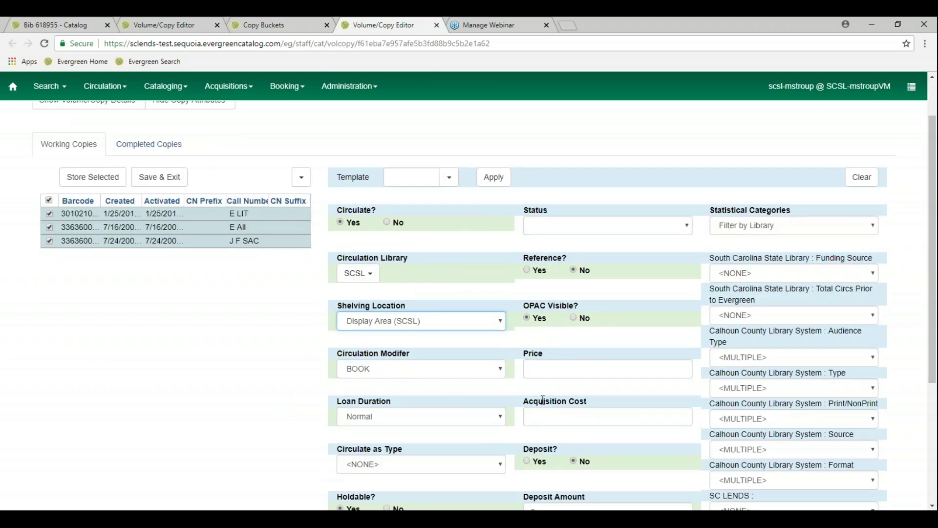
pyautogui.click(562, 371)
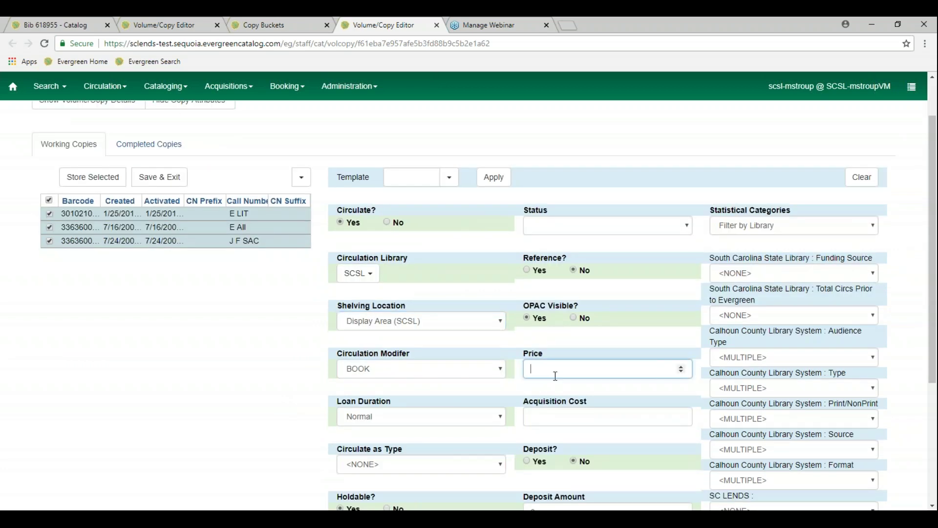
pyautogui.scroll(-4, 327, 401)
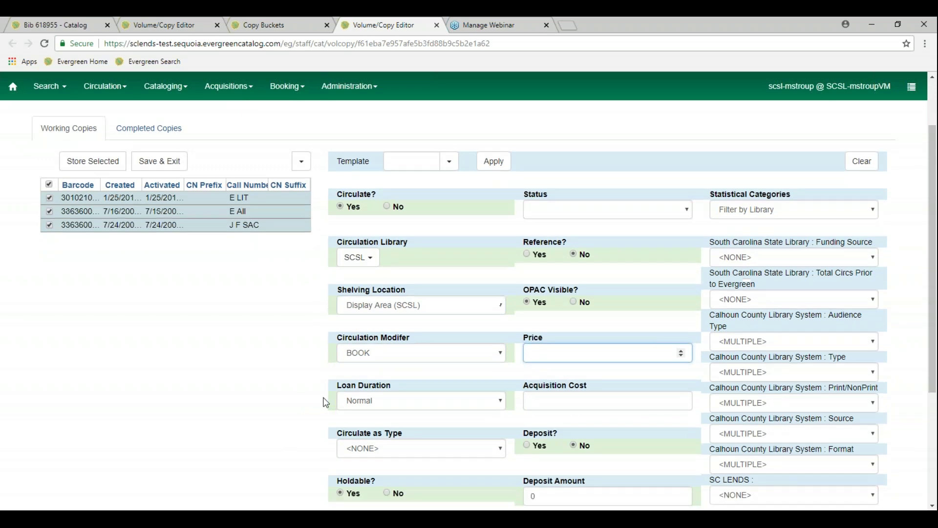
pyautogui.click(495, 352)
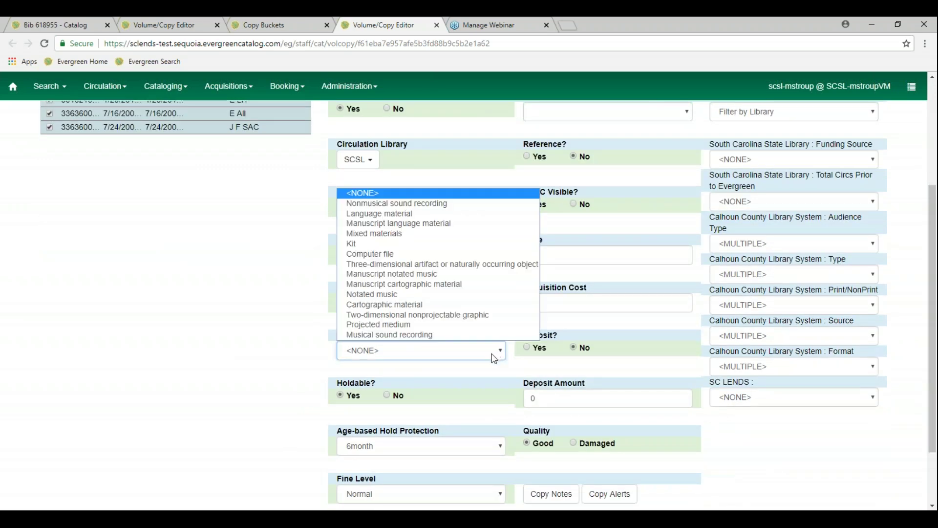
pyautogui.click(254, 353)
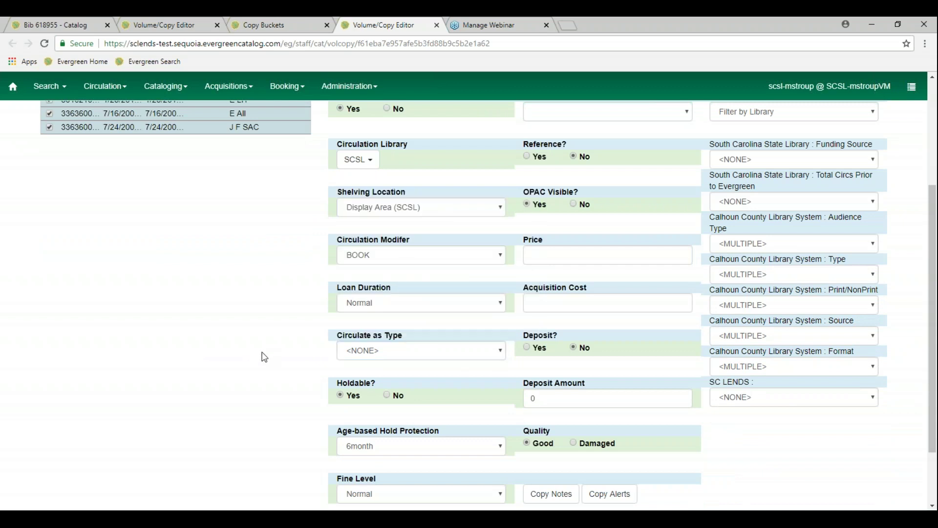
pyautogui.click(478, 449)
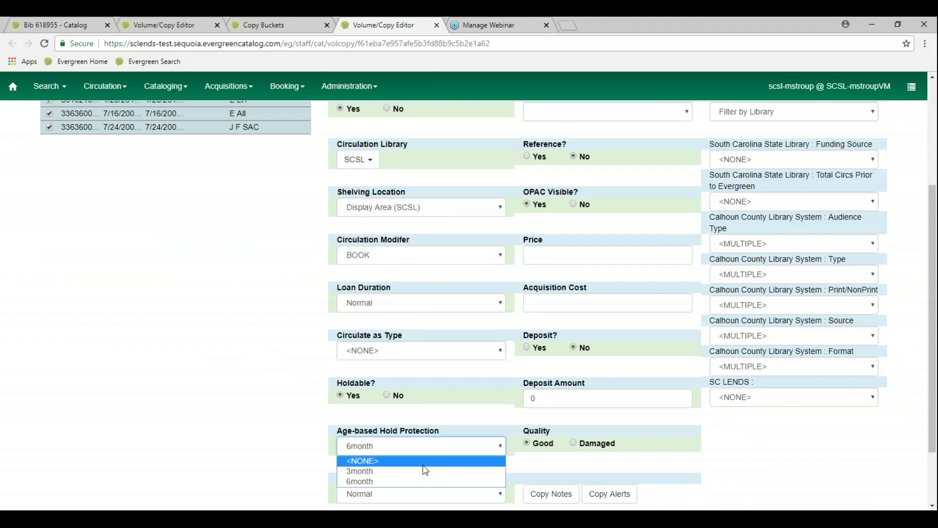
pyautogui.click(415, 463)
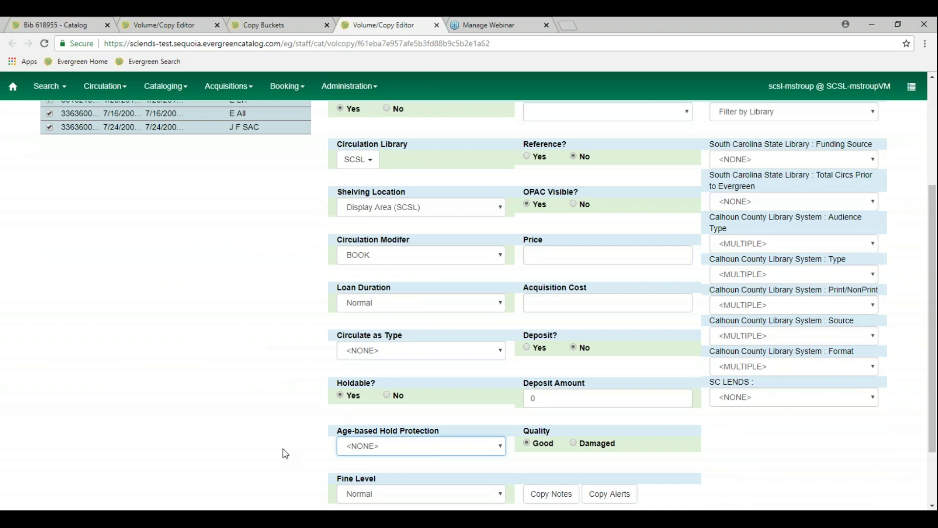
pyautogui.scroll(-1, 286, 453)
pyautogui.scroll(4, 286, 453)
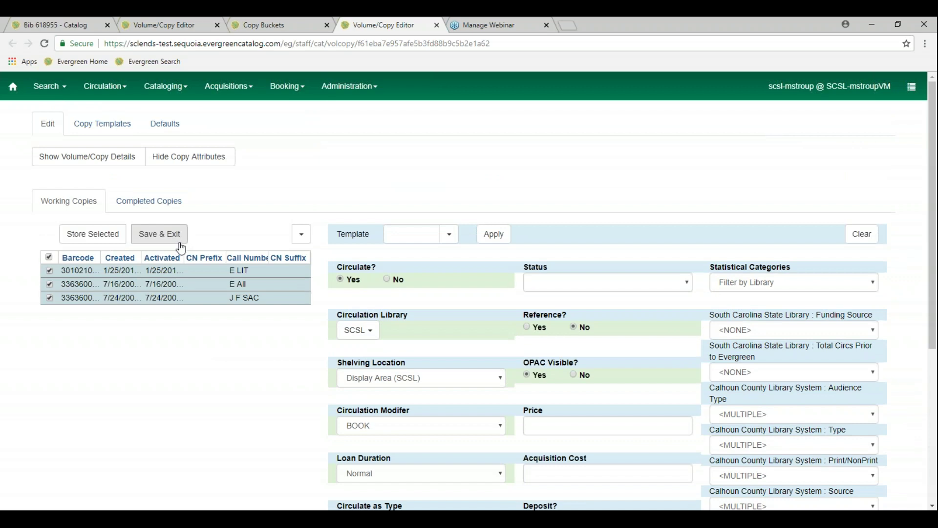
pyautogui.click(169, 239)
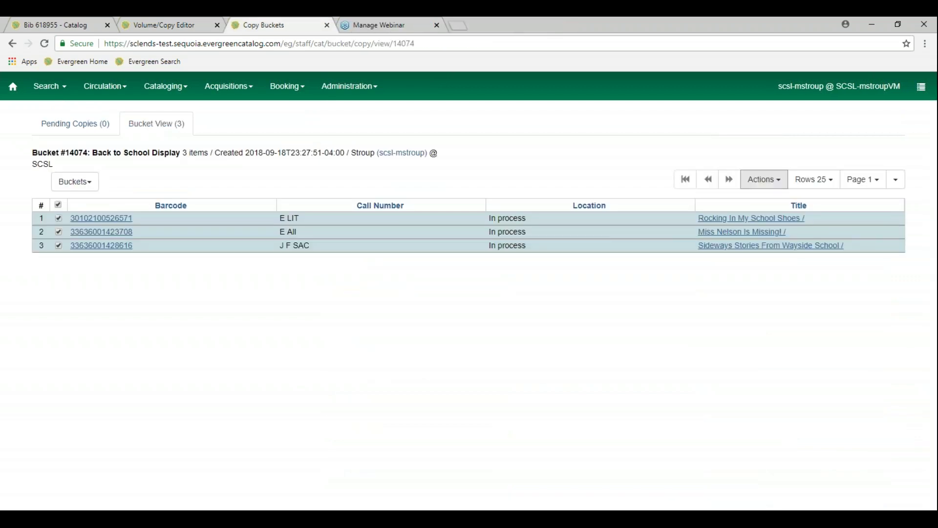
# Reload bucket #14074 to show Display Area locations and highlight its bucket number
pyautogui.click(45, 44)
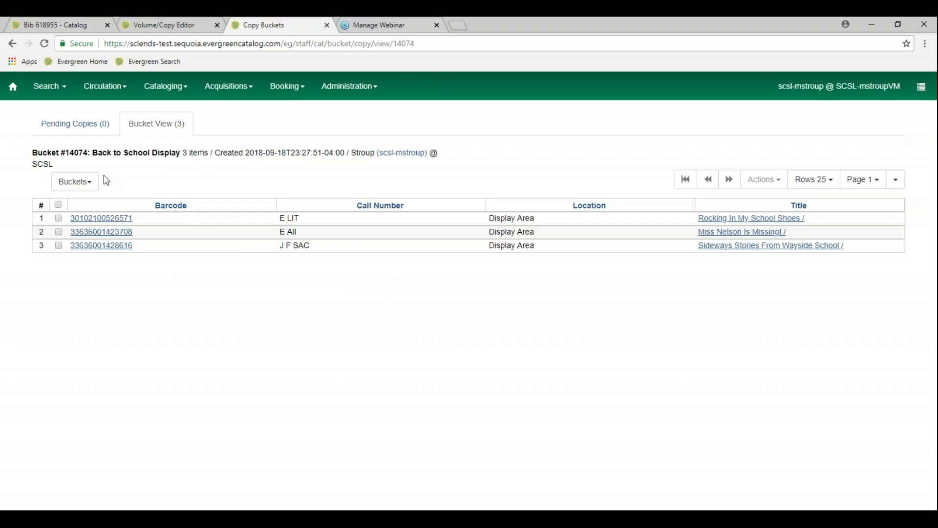
pyautogui.moveTo(87, 151); pyautogui.dragTo(68, 151)
pyautogui.click(96, 184)
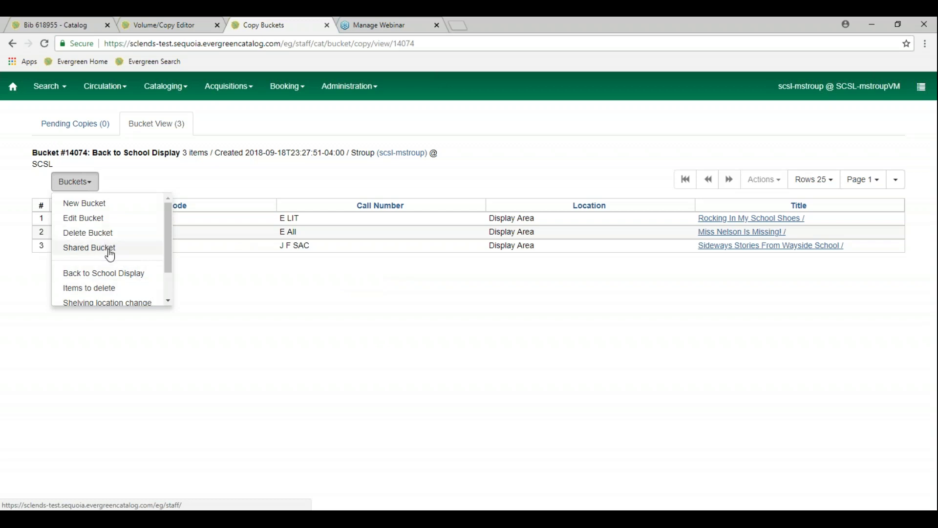
pyautogui.scroll(-1, 135, 273)
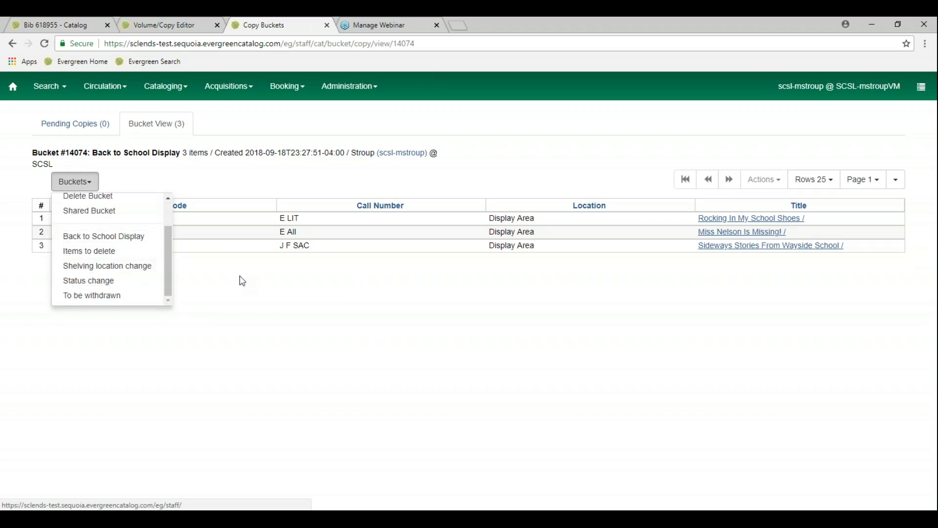
pyautogui.scroll(1, 145, 258)
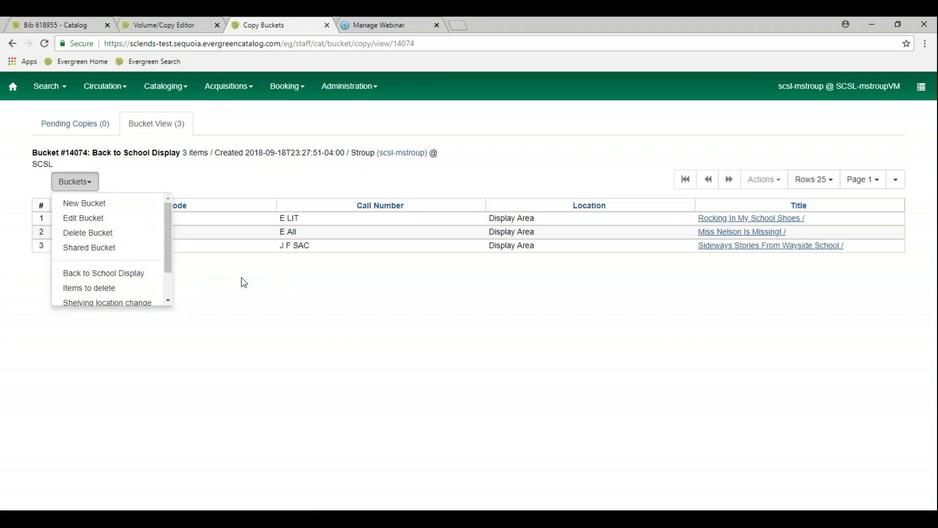
pyautogui.click(262, 184)
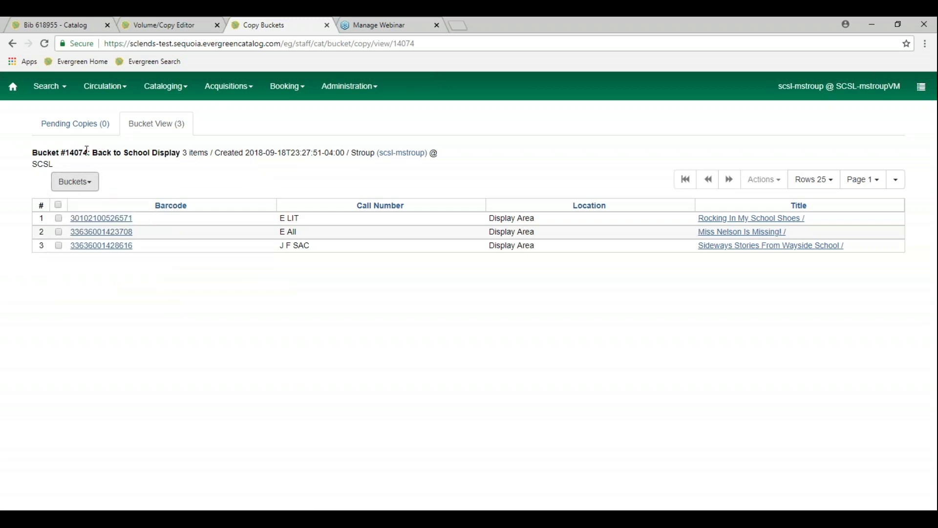
pyautogui.moveTo(87, 150); pyautogui.dragTo(68, 151)
pyautogui.hotkey('ctrl', 'c')
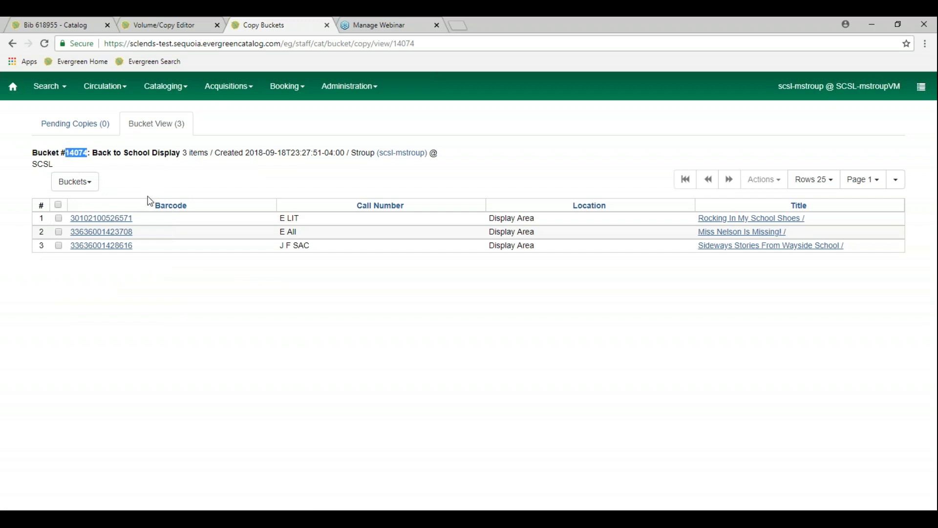
# Load shared bucket 14074 by pasting its ID, then highlight the bucket creator details
pyautogui.click(96, 188)
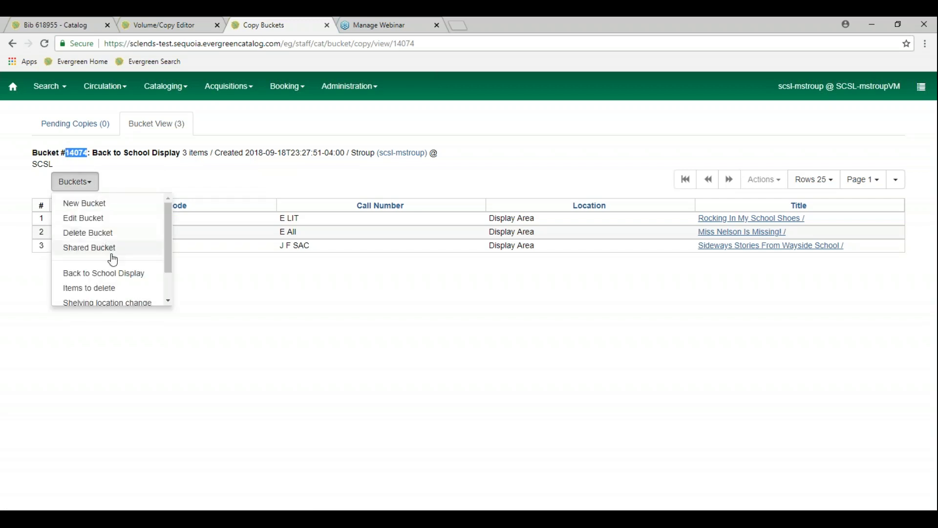
pyautogui.click(89, 247)
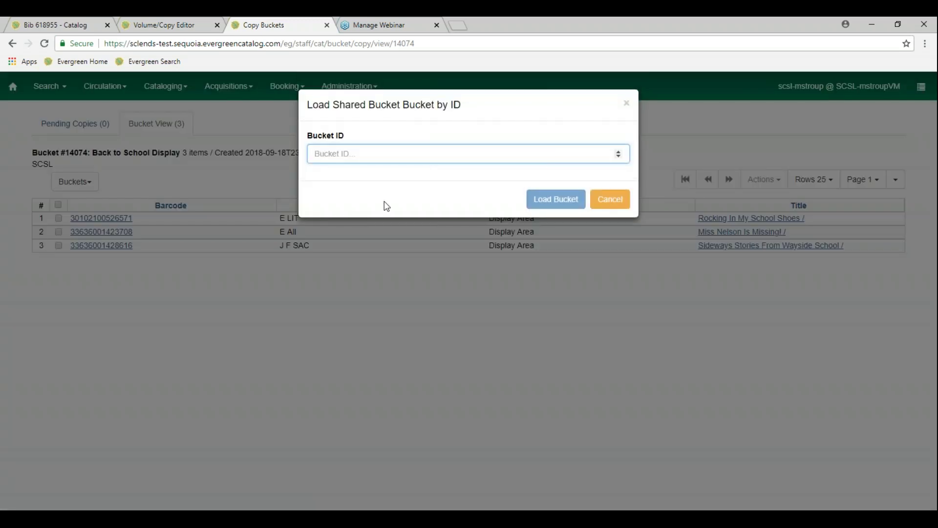
pyautogui.hotkey('ctrl', 'v')
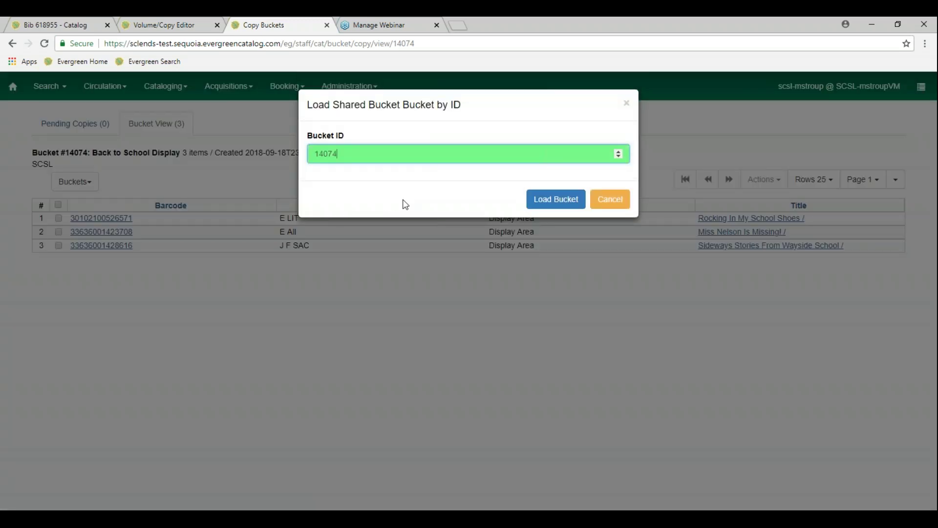
pyautogui.click(558, 200)
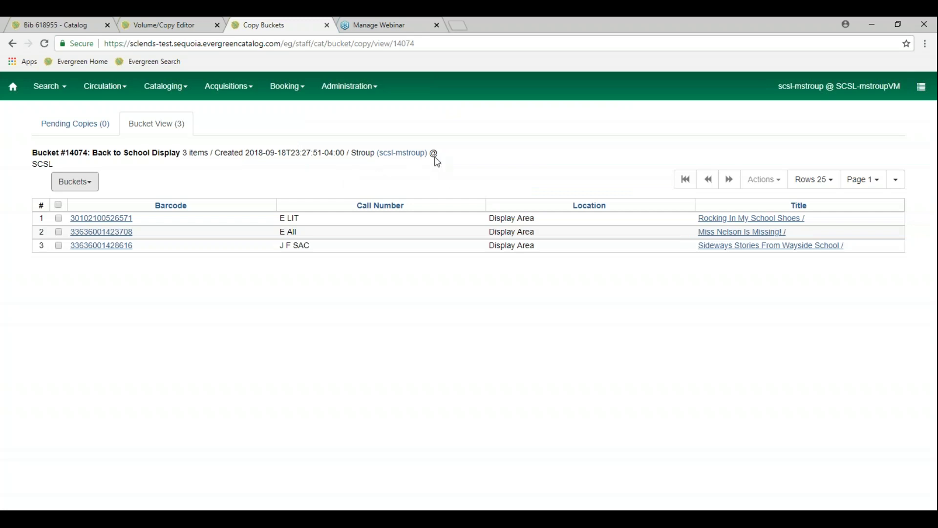
pyautogui.moveTo(350, 149); pyautogui.dragTo(456, 154)
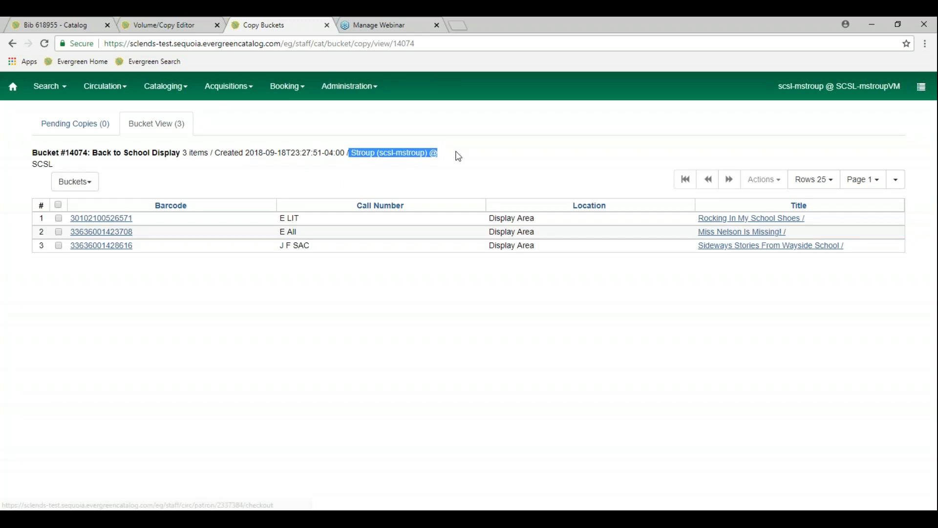
pyautogui.click(488, 159)
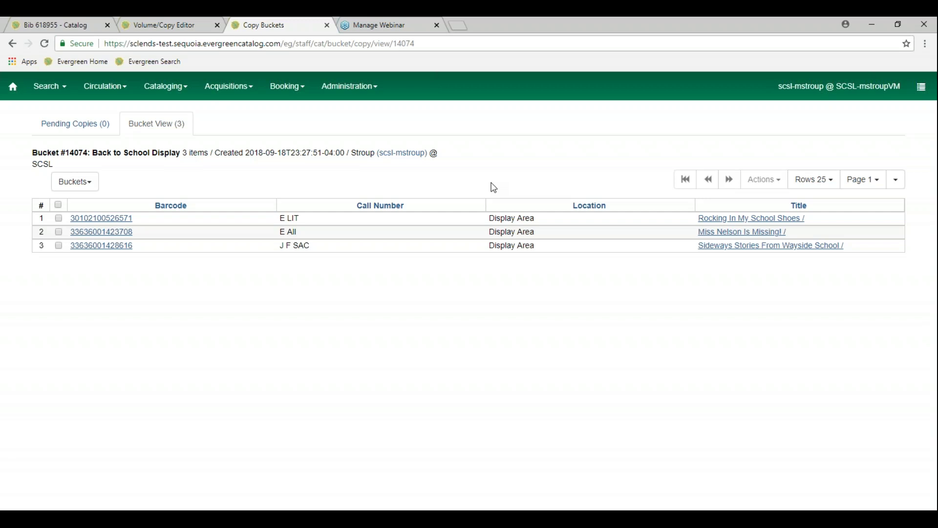
# Select all three bucket copies and open them via Edit Selected Copies
pyautogui.click(59, 205)
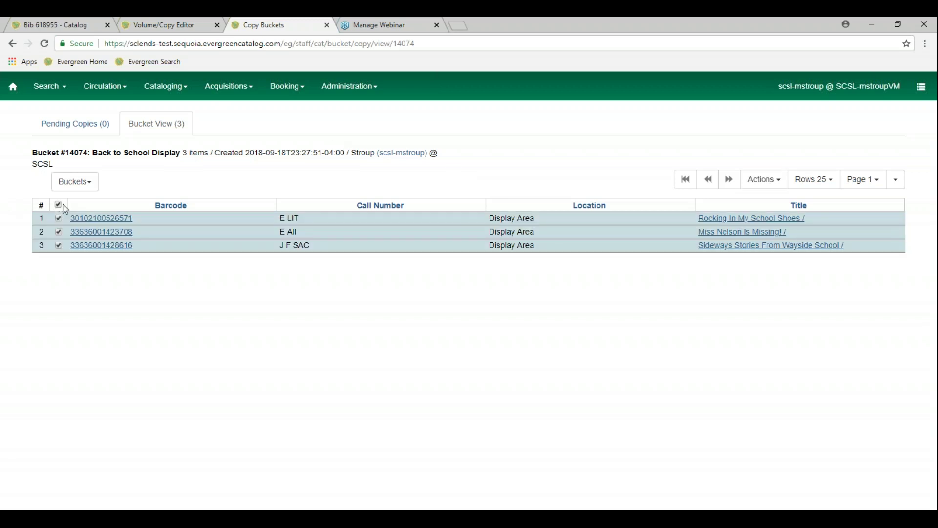
pyautogui.click(781, 184)
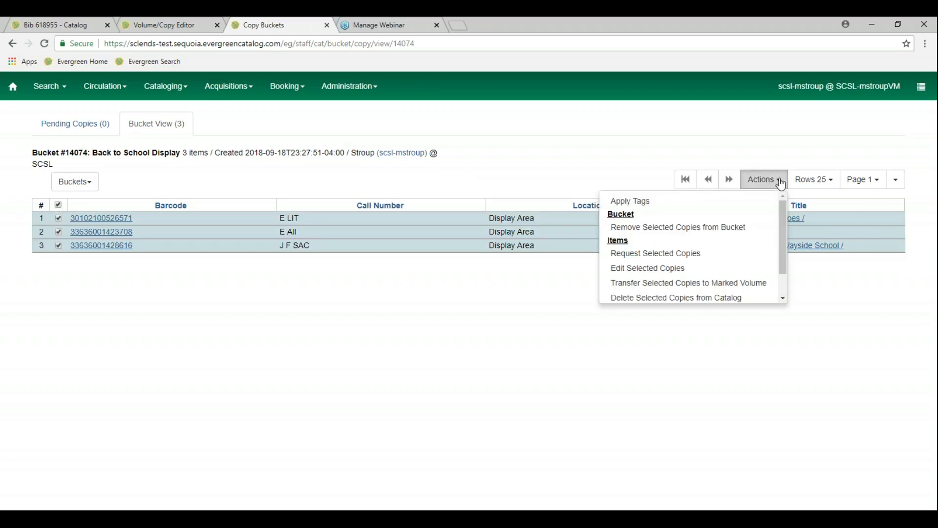
pyautogui.click(717, 268)
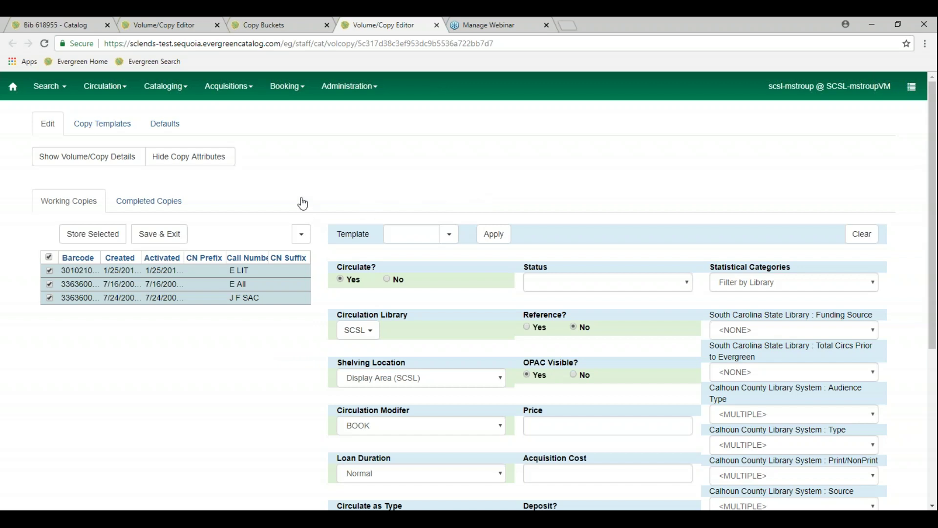
# Close the copy editor and Copy Buckets tabs without saving and return to the Bib 618955 tab
pyautogui.click(437, 25)
pyautogui.click(327, 25)
pyautogui.click(217, 25)
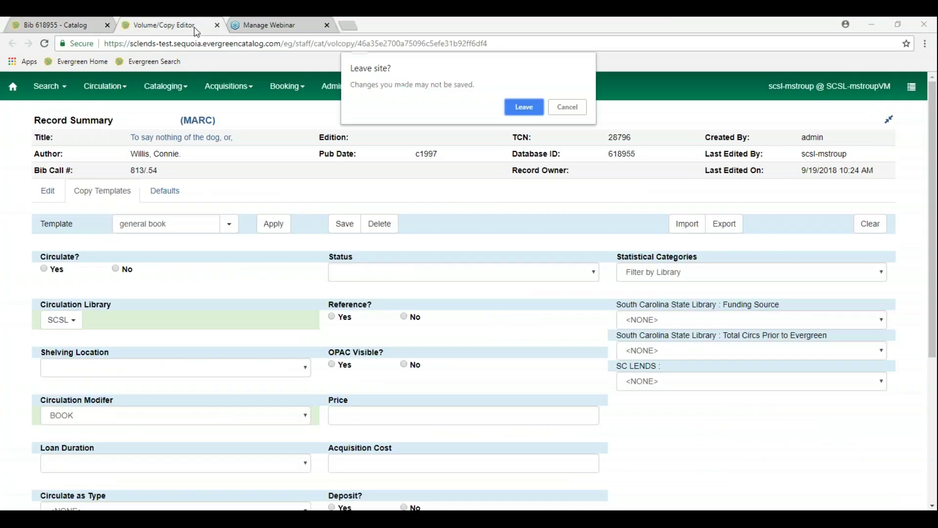
pyautogui.press('Return')
pyautogui.click(48, 25)
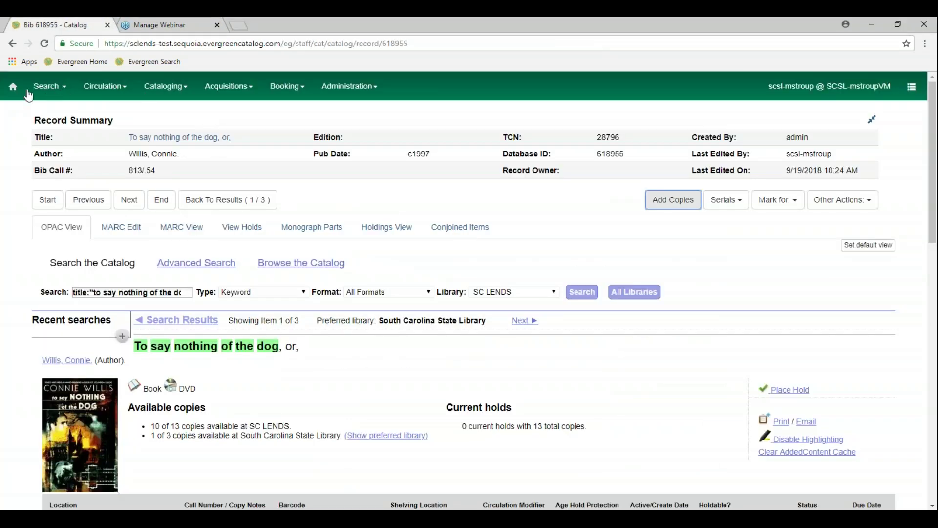
pyautogui.click(180, 96)
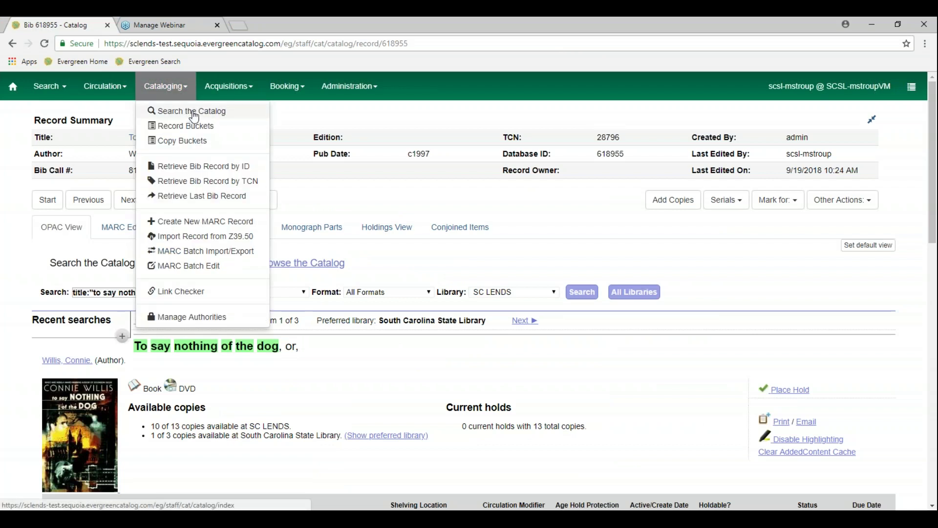
pyautogui.click(193, 113)
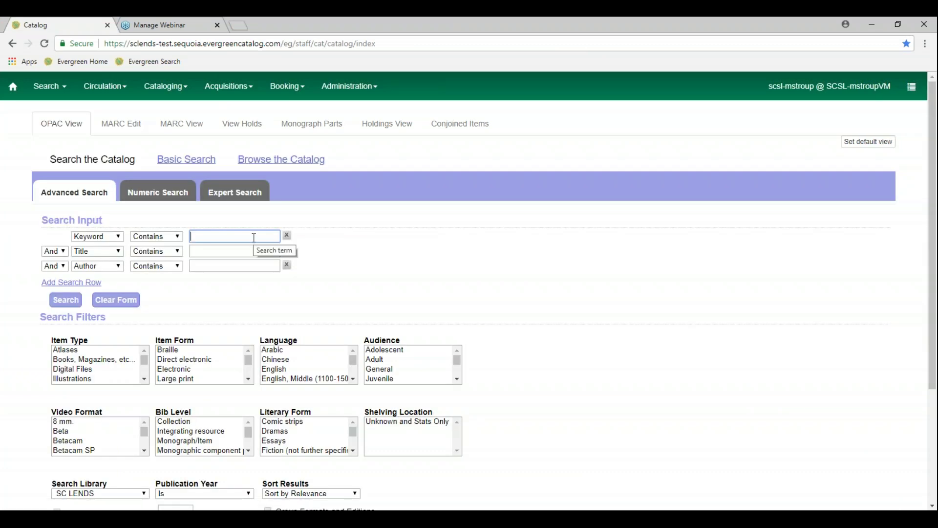
pyautogui.hotkey('ctrl', 'v')
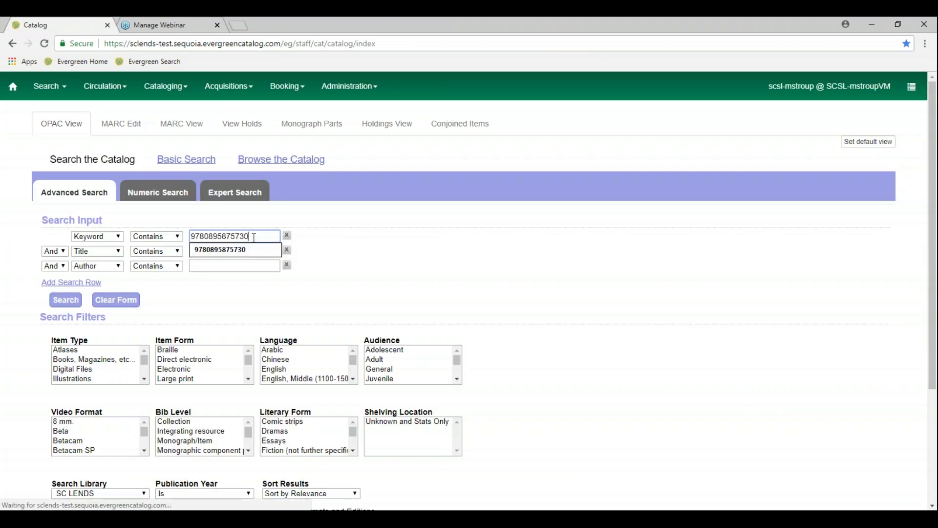
pyautogui.click(66, 299)
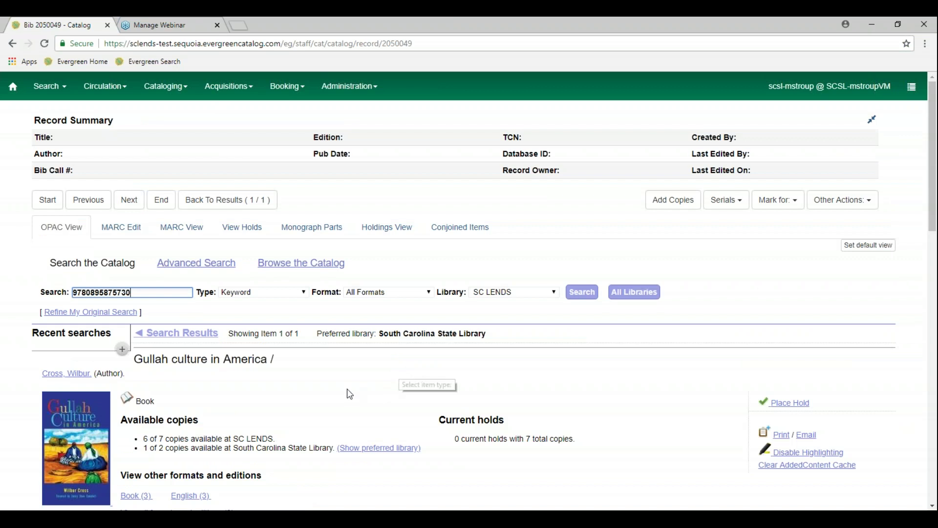
# Show the Gullah culture in America holdings limited to the SCSL library
pyautogui.scroll(-3, 356, 390)
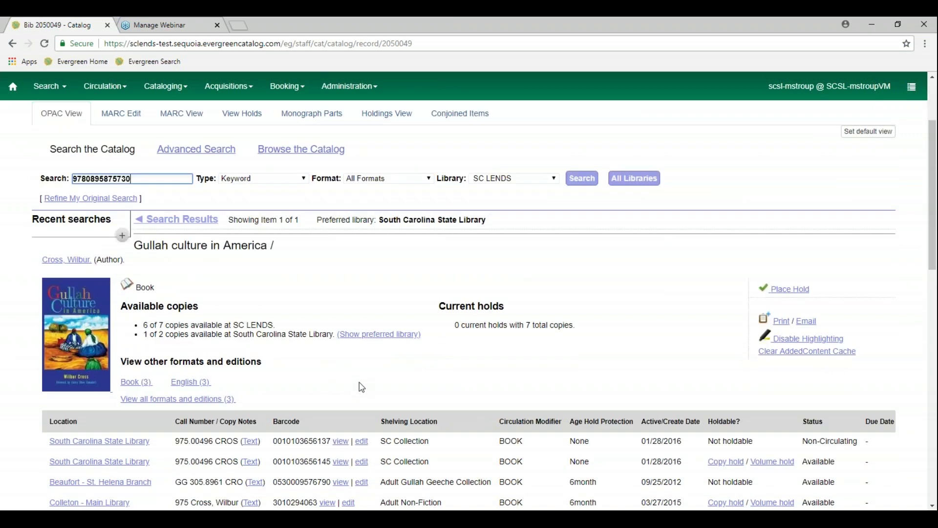
pyautogui.scroll(1, 361, 389)
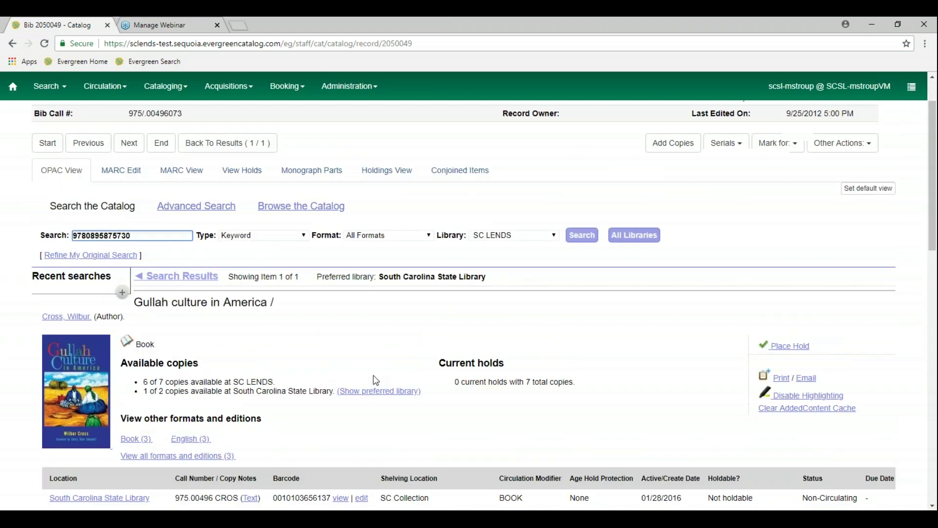
pyautogui.click(386, 178)
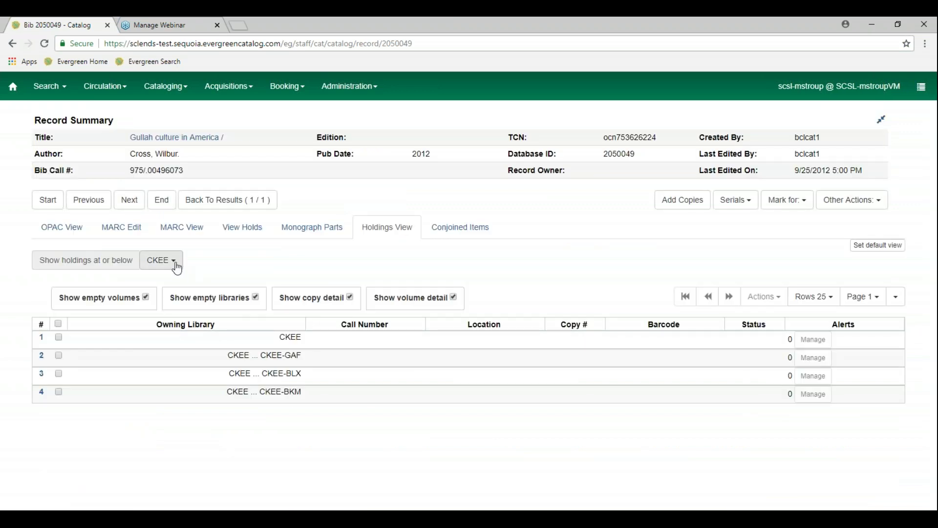
pyautogui.click(175, 263)
pyautogui.scroll(-3, 208, 374)
pyautogui.scroll(-10, 207, 374)
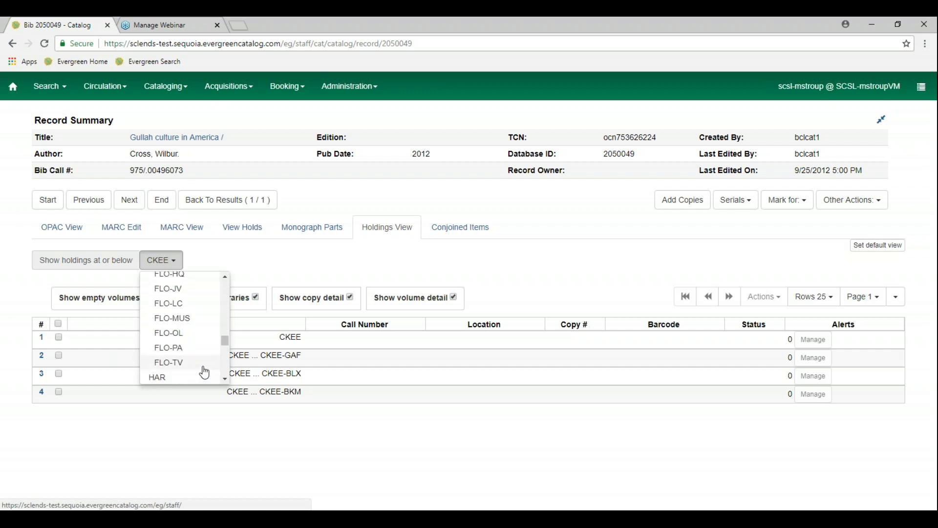
pyautogui.scroll(-5, 204, 373)
pyautogui.scroll(-2, 203, 371)
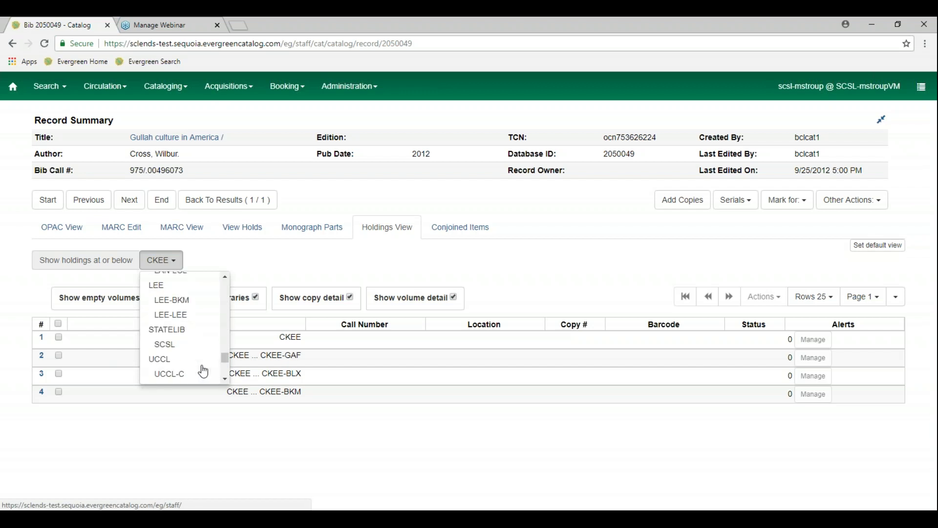
pyautogui.click(188, 342)
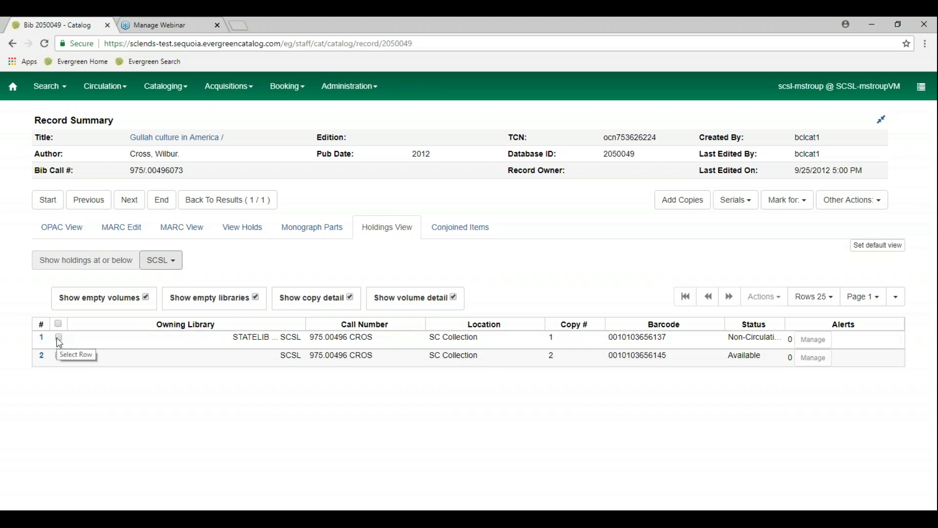
# Mark the first SCSL copy's volume 975.00496 CROS as the transfer destination
pyautogui.click(59, 339)
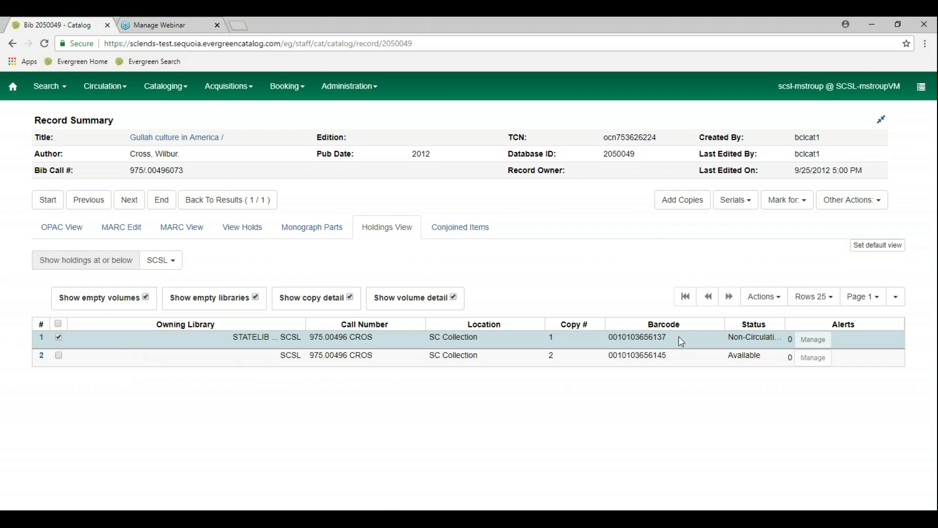
pyautogui.click(777, 302)
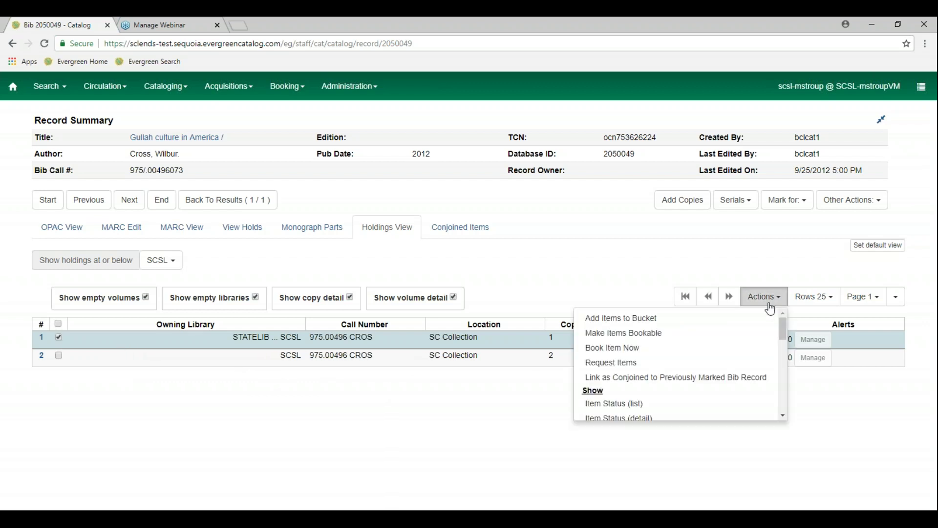
pyautogui.scroll(-3, 741, 397)
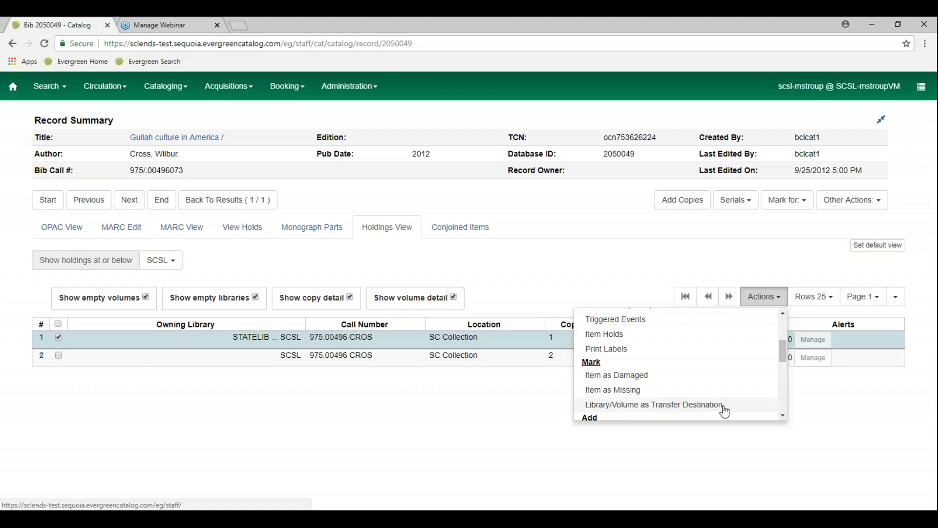
pyautogui.click(723, 407)
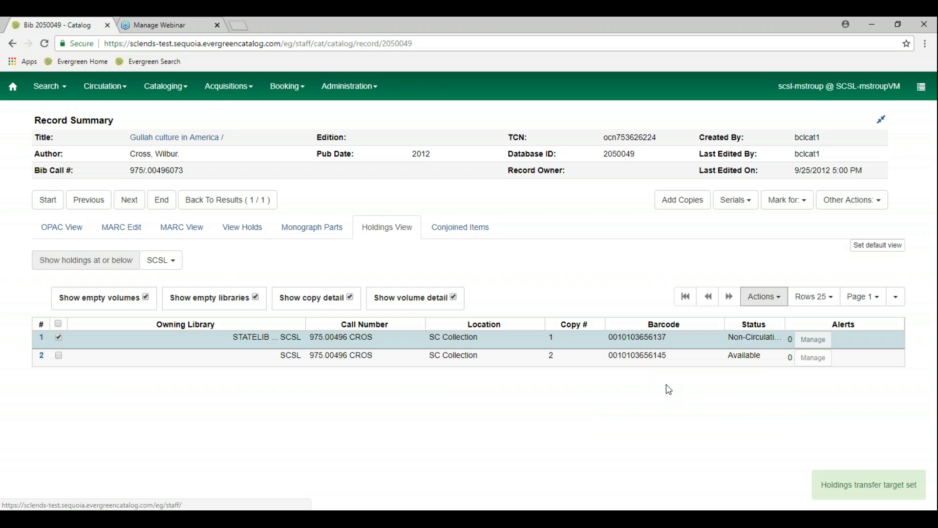
pyautogui.click(240, 25)
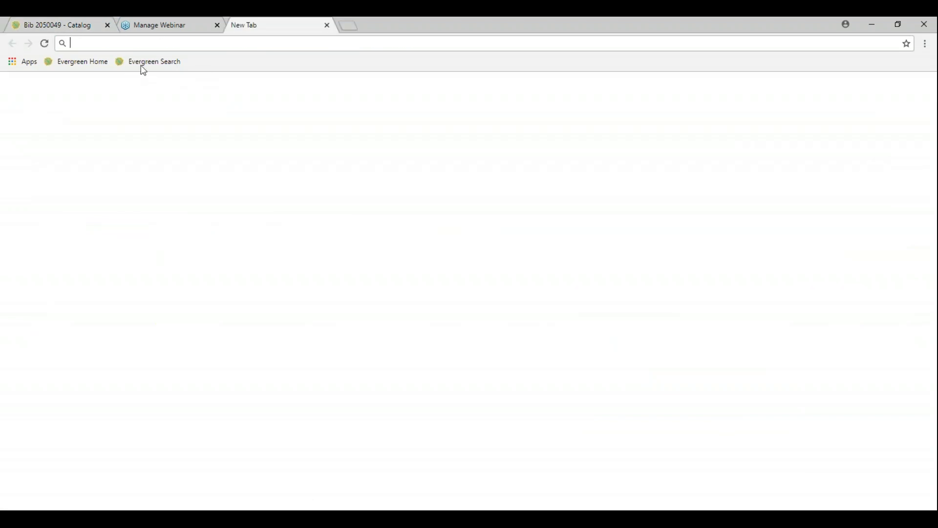
pyautogui.click(153, 62)
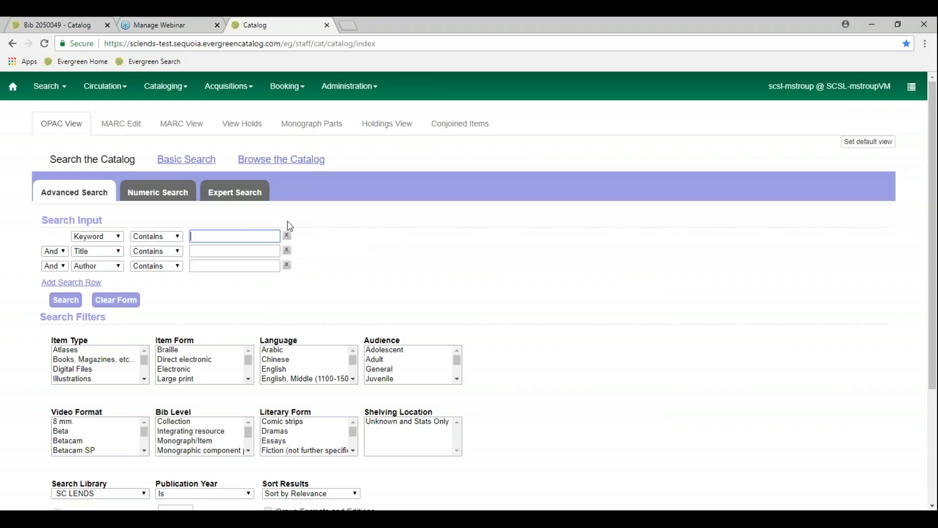
pyautogui.hotkey('ctrl', 'v')
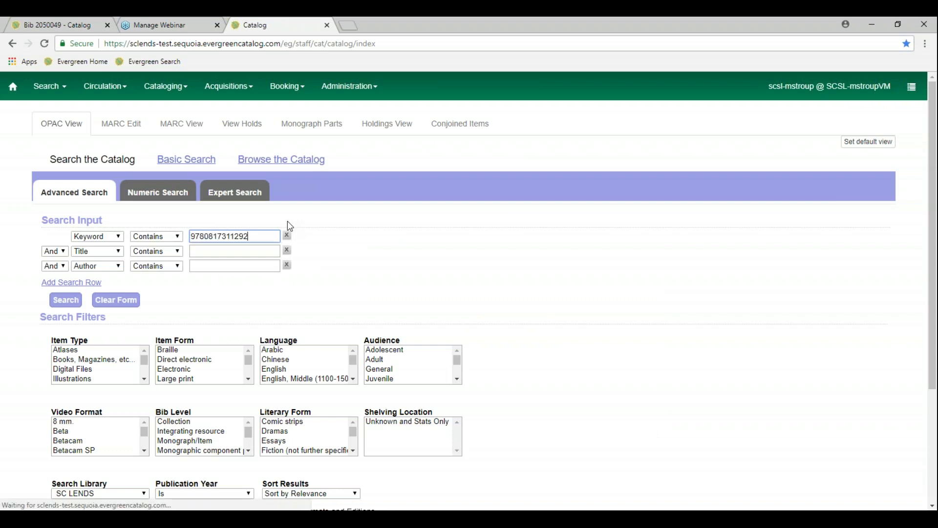
pyautogui.press('Return')
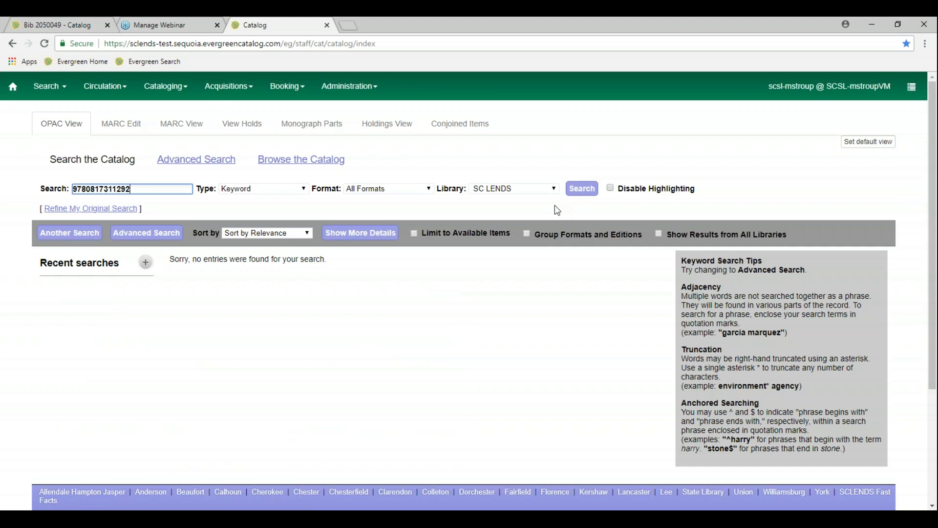
pyautogui.click(198, 161)
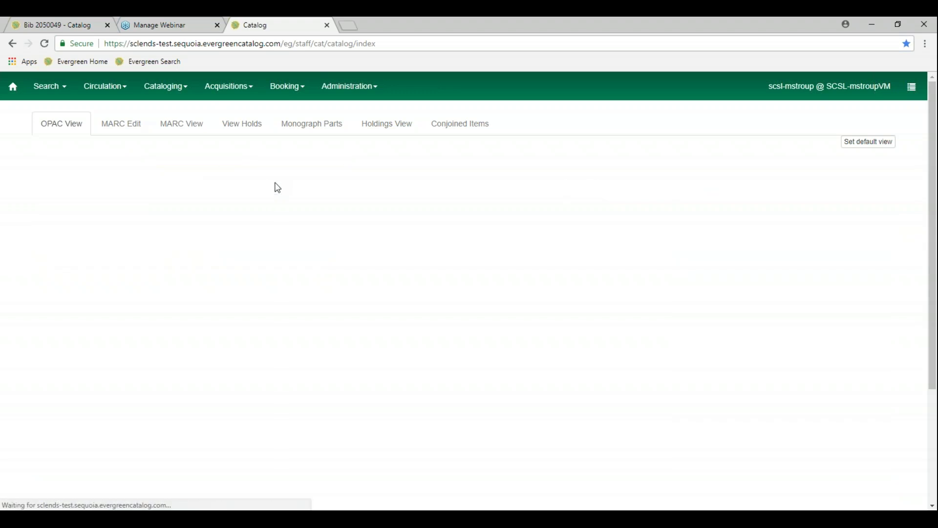
pyautogui.moveTo(267, 236); pyautogui.dragTo(139, 235)
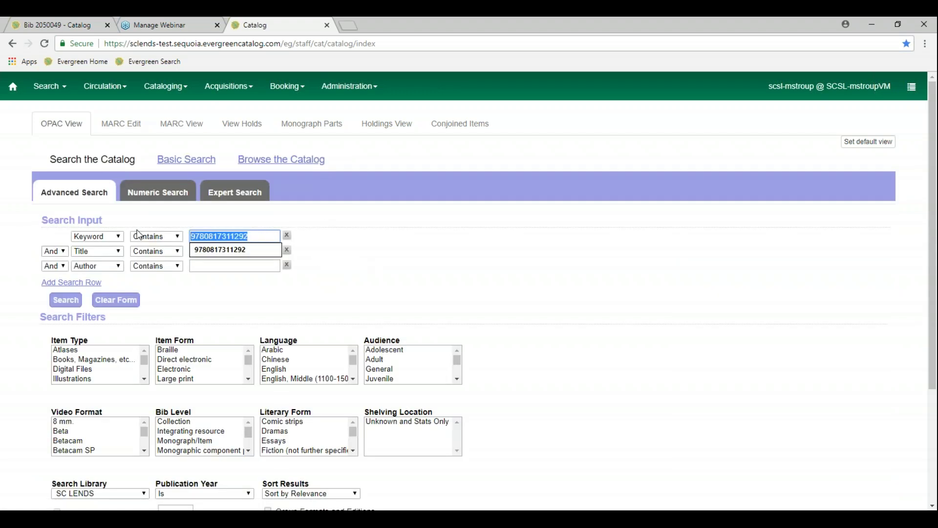
pyautogui.hotkey('ctrl', 'v')
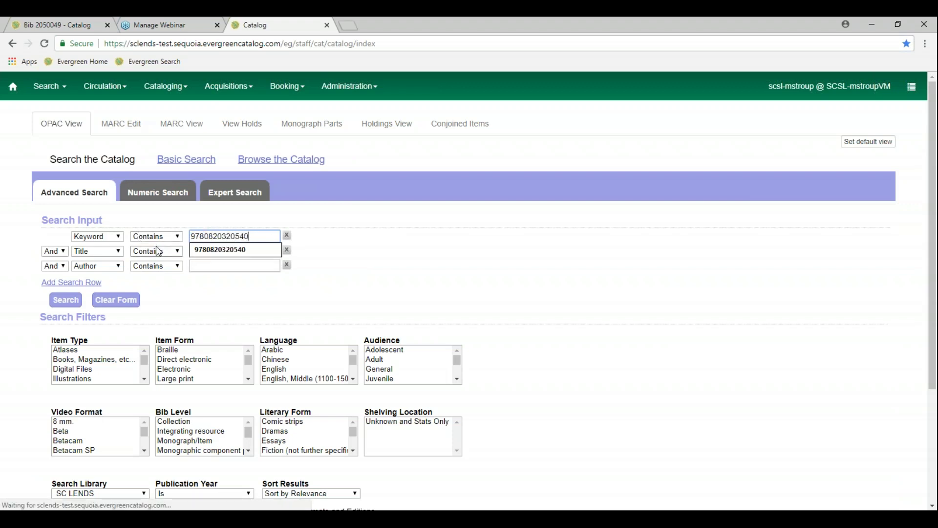
pyautogui.press('Return')
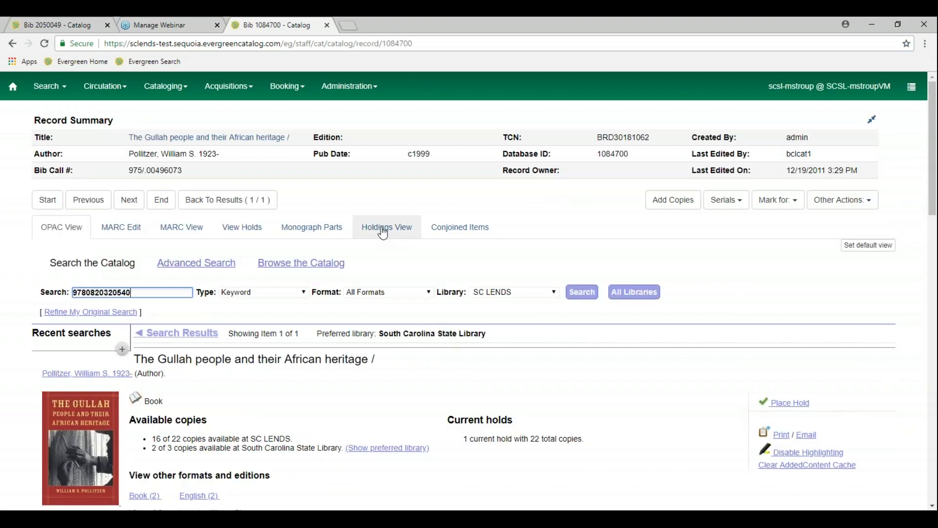
# Show record 1084700's SCSL holdings, select the third copy and browse the Actions list
pyautogui.click(384, 233)
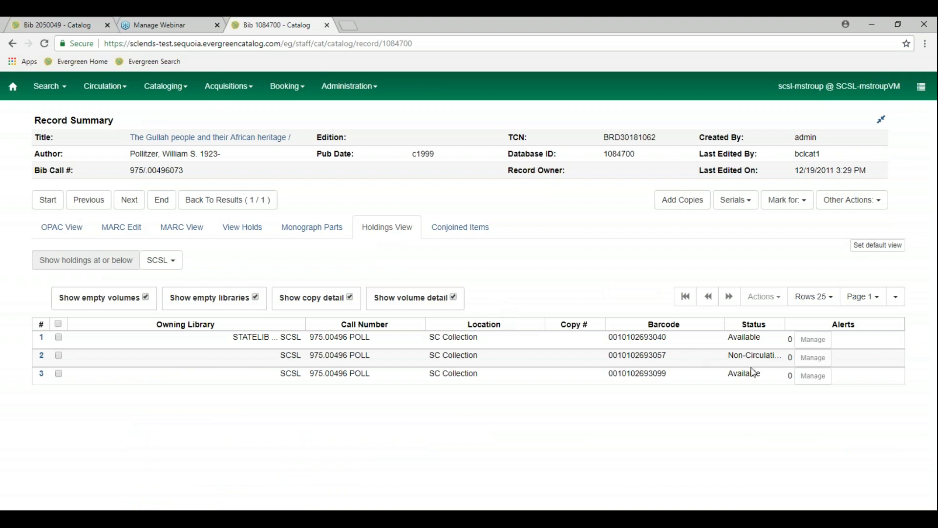
pyautogui.click(59, 375)
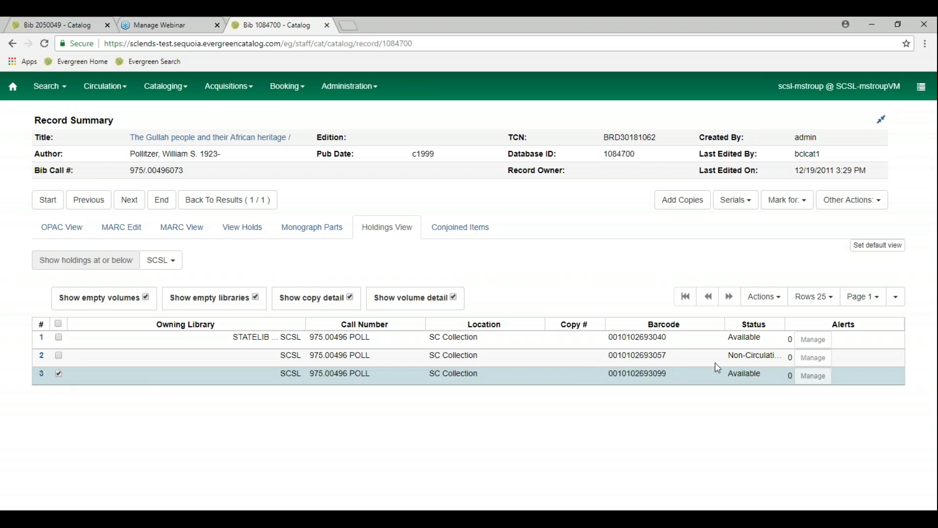
pyautogui.click(777, 298)
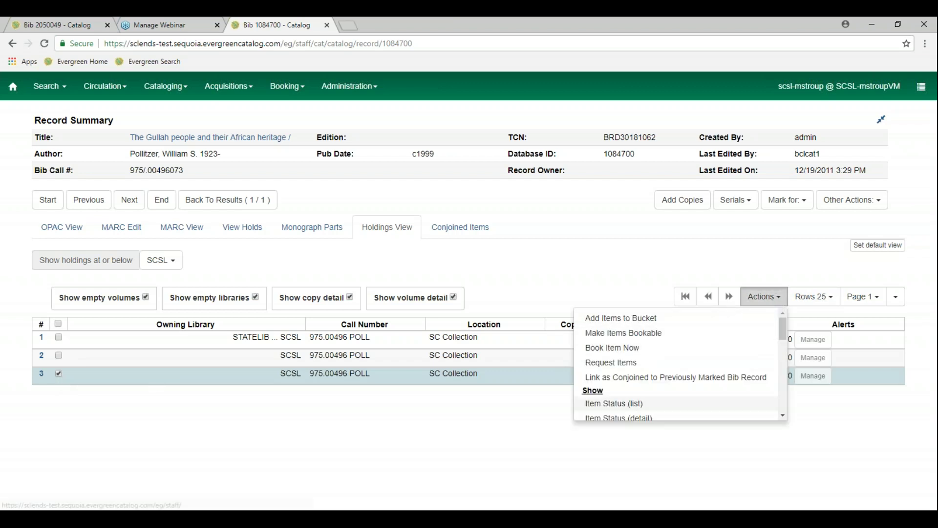
pyautogui.scroll(-3, 709, 403)
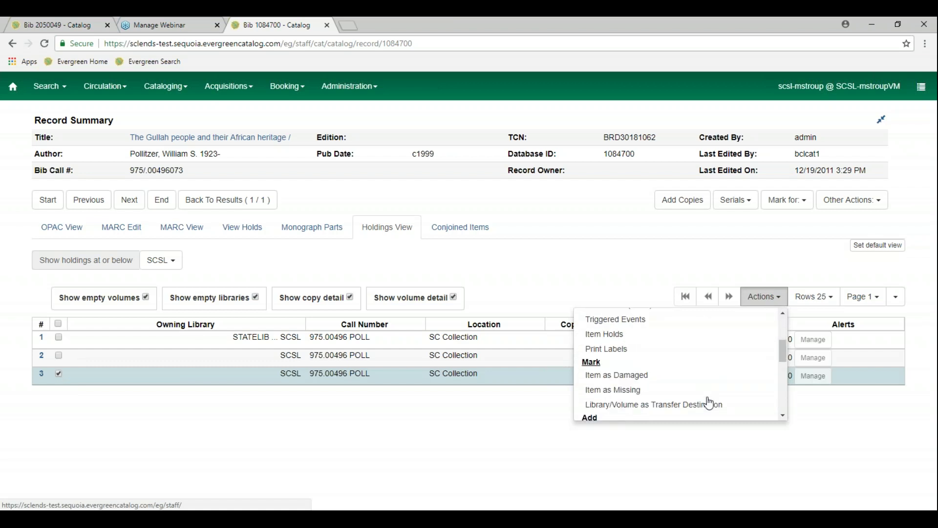
pyautogui.scroll(-1, 665, 405)
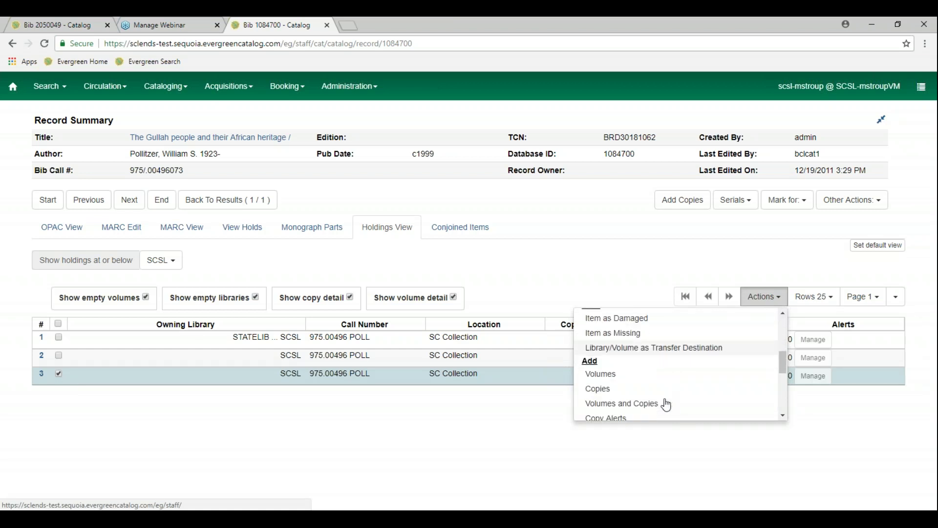
pyautogui.scroll(-2, 667, 405)
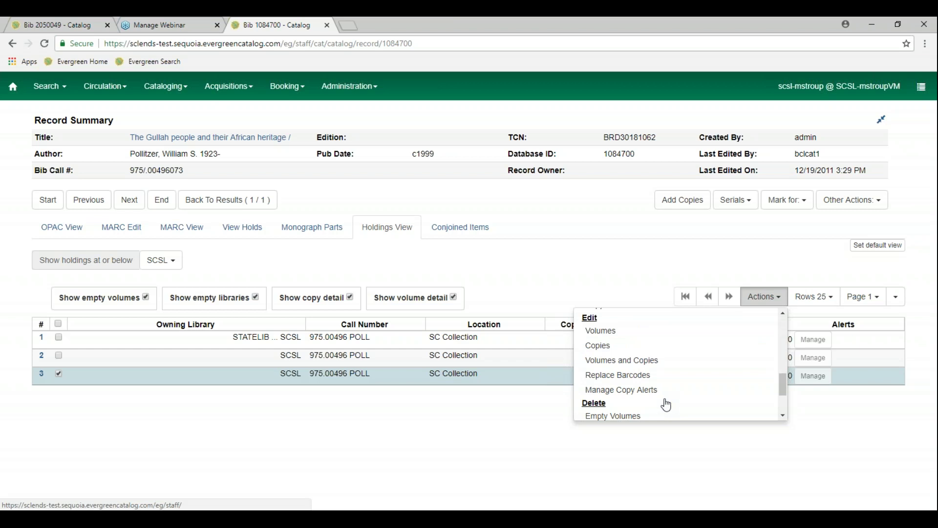
pyautogui.scroll(-2, 666, 405)
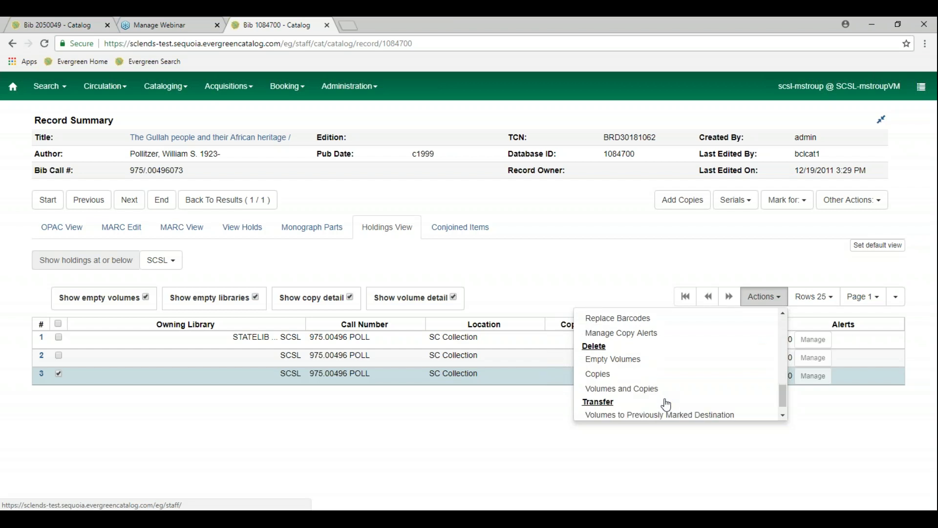
pyautogui.scroll(-1, 666, 405)
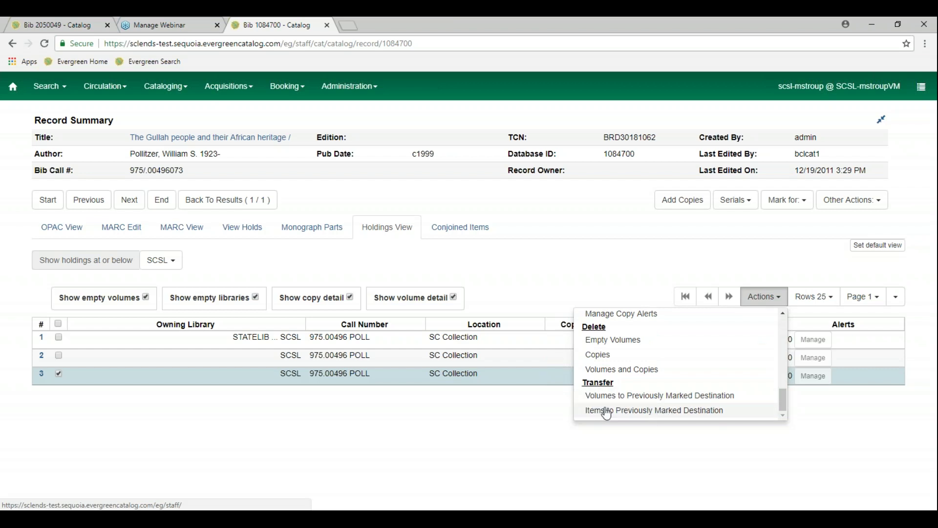
# Select all three SCSL copies and transfer them to the previously marked destination
pyautogui.click(486, 412)
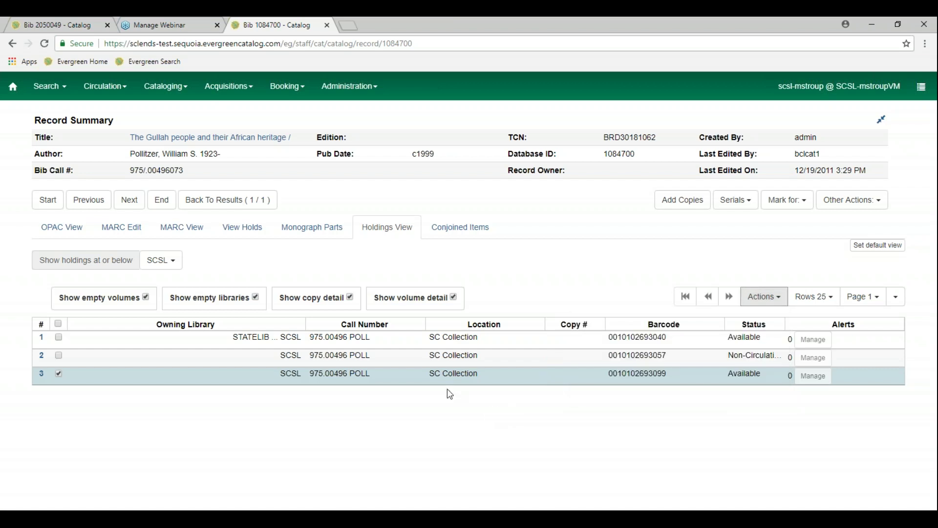
pyautogui.click(59, 375)
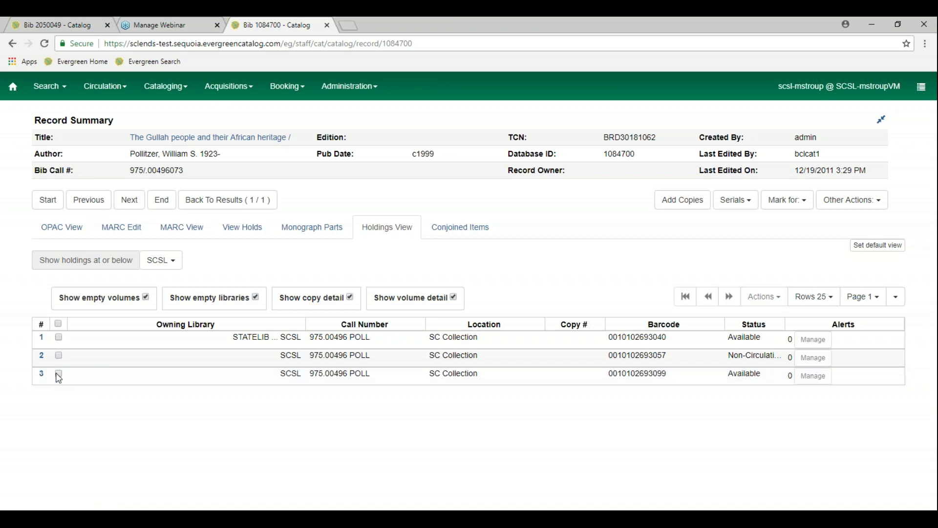
pyautogui.click(59, 337)
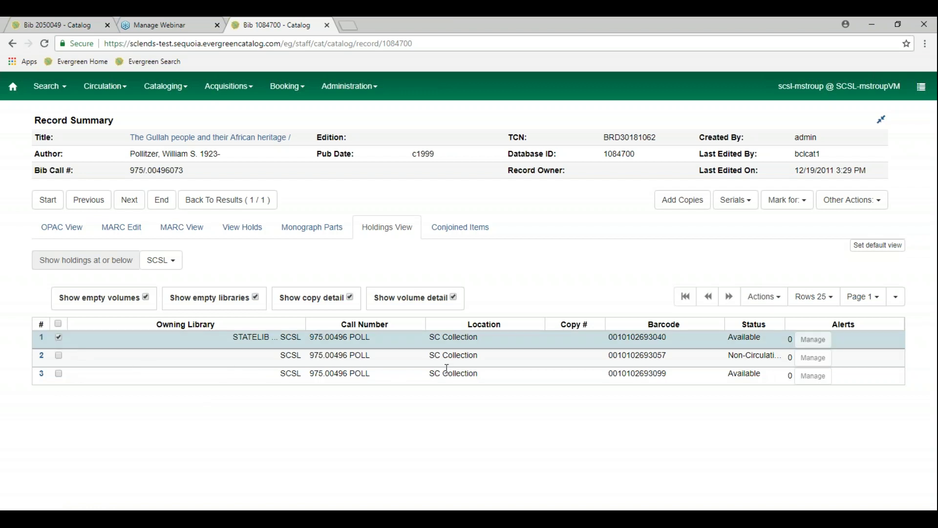
pyautogui.click(58, 323)
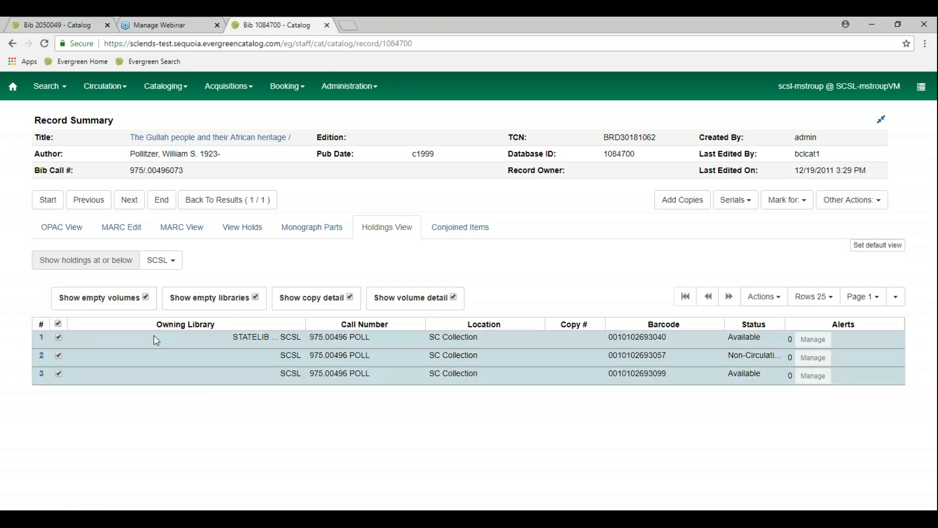
pyautogui.click(773, 306)
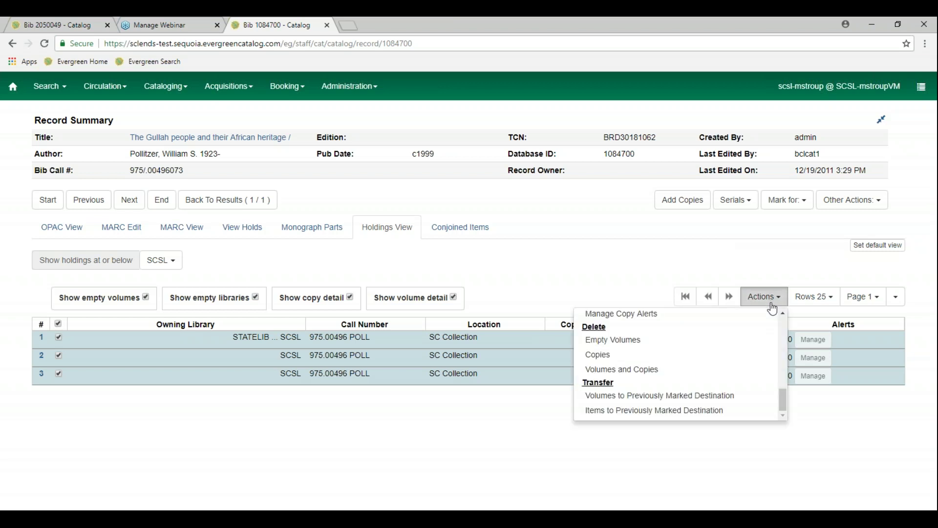
pyautogui.click(728, 411)
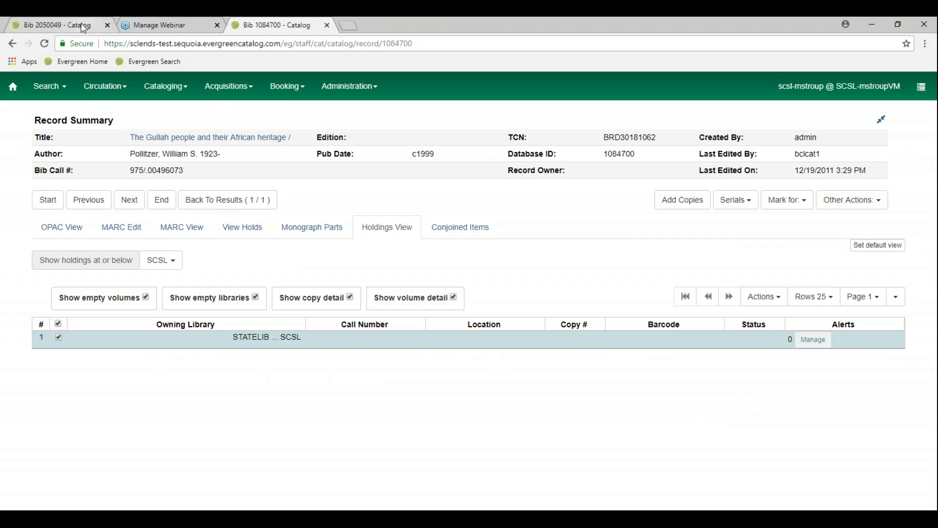
# Reload the Bib 2050049 tab to see 5 SCSL copies, 10 in total
pyautogui.click(84, 29)
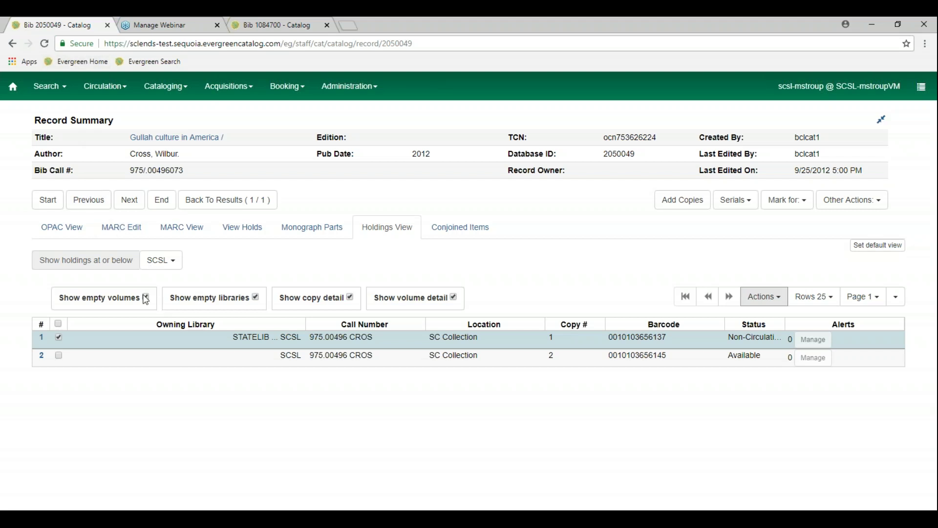
pyautogui.click(45, 43)
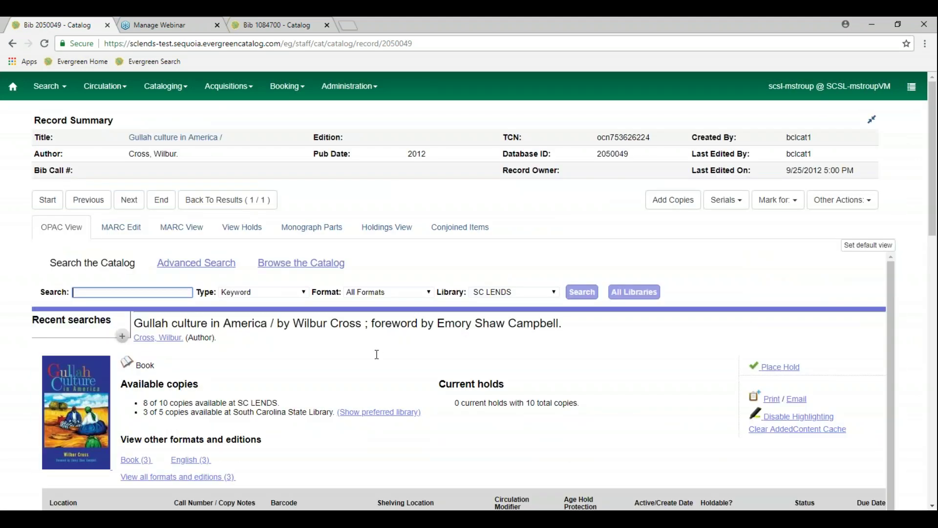
pyautogui.scroll(-1, 353, 362)
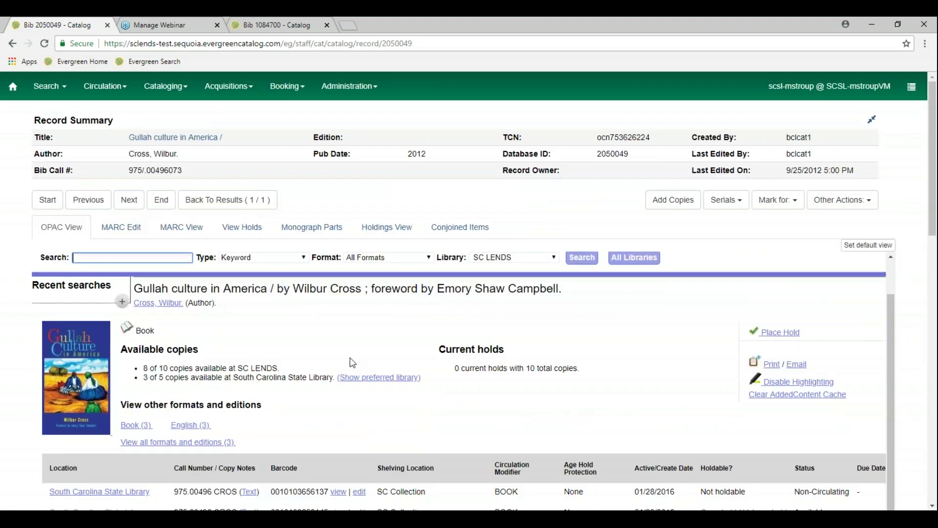
pyautogui.scroll(-6, 353, 363)
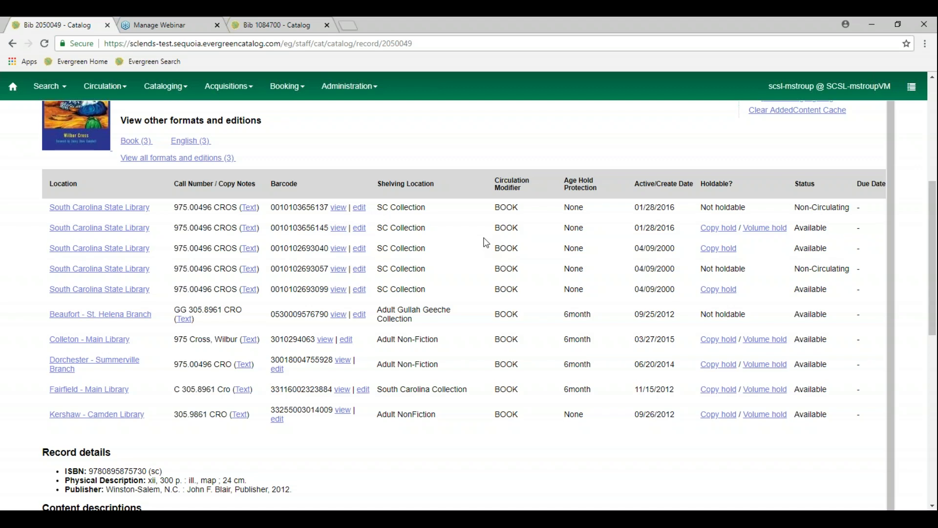
pyautogui.scroll(1, 650, 240)
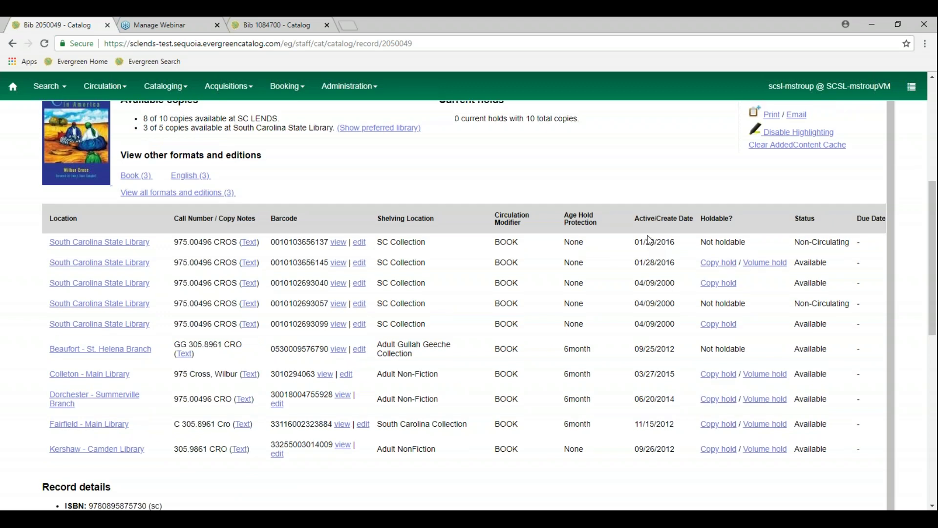
pyautogui.scroll(6, 649, 239)
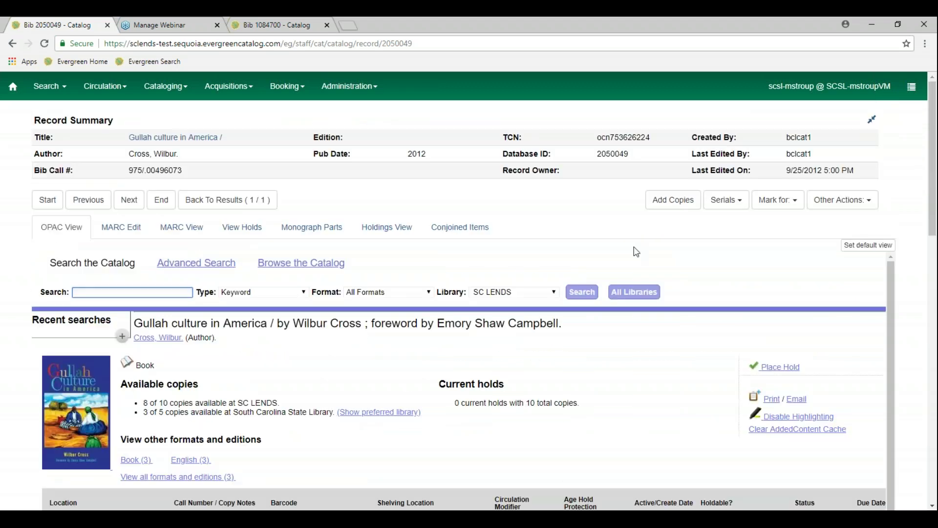
# Show record 2050049's holdings with five SCSL copies and select the first copy
pyautogui.click(396, 240)
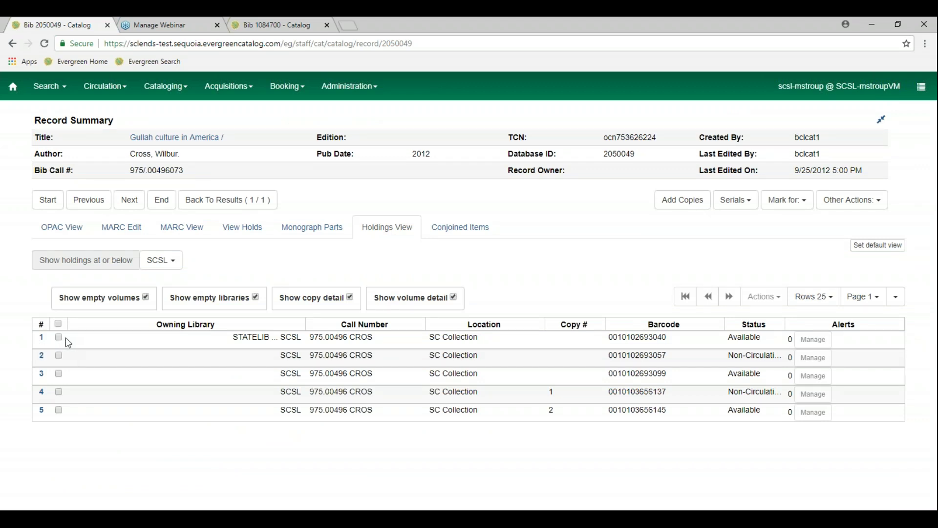
pyautogui.click(68, 233)
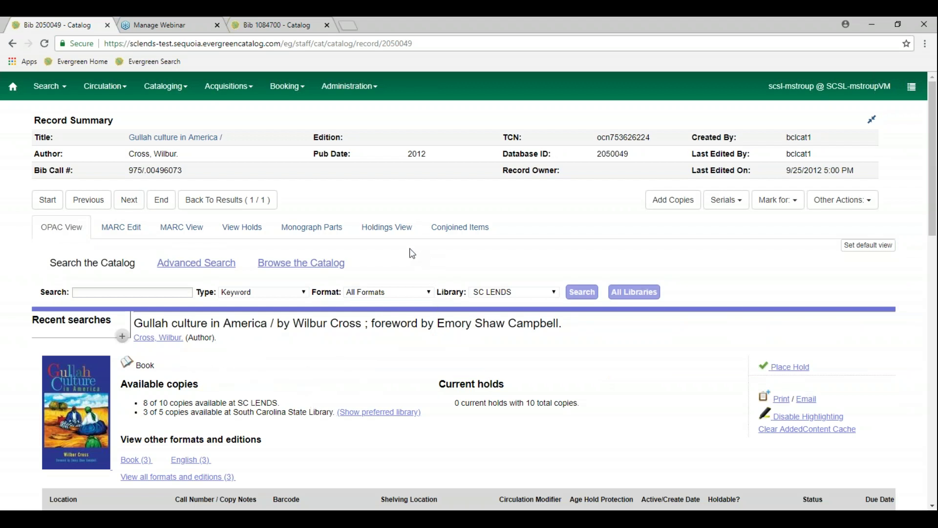
pyautogui.click(395, 234)
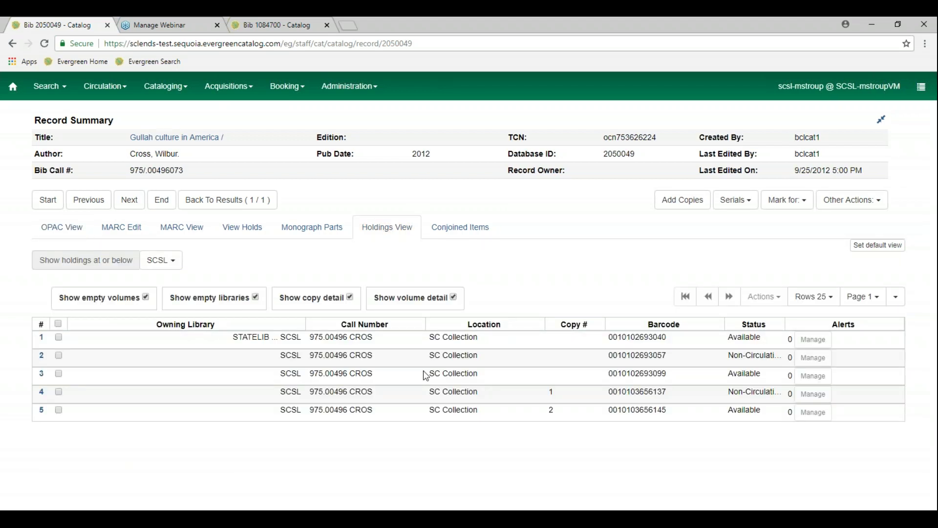
pyautogui.click(59, 338)
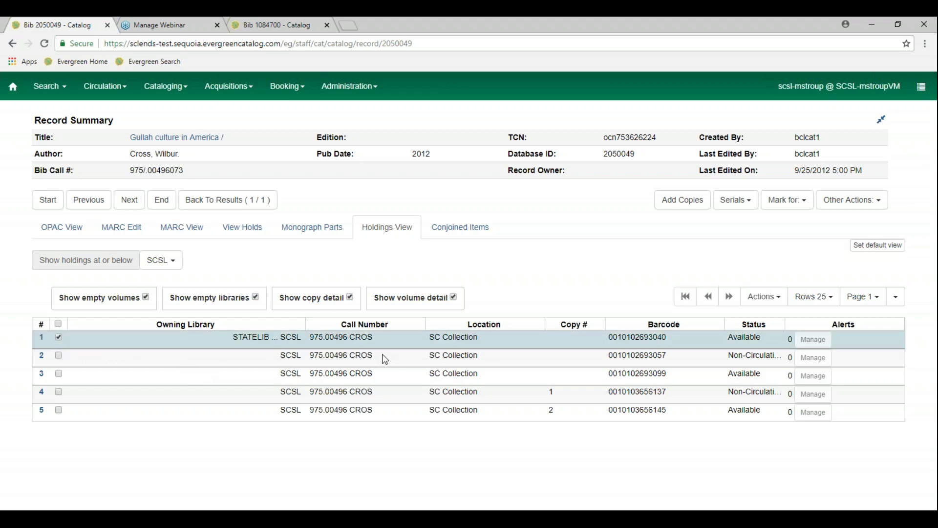
pyautogui.click(776, 302)
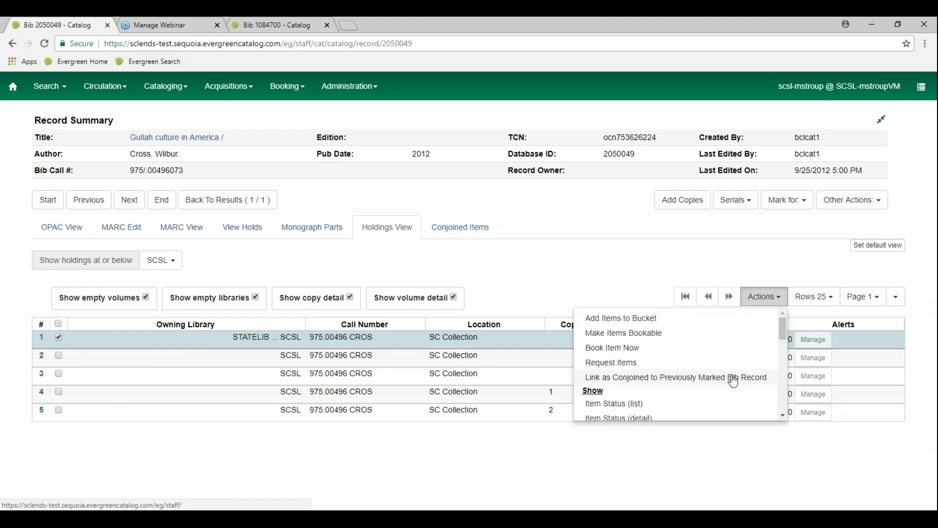
pyautogui.scroll(-6, 733, 381)
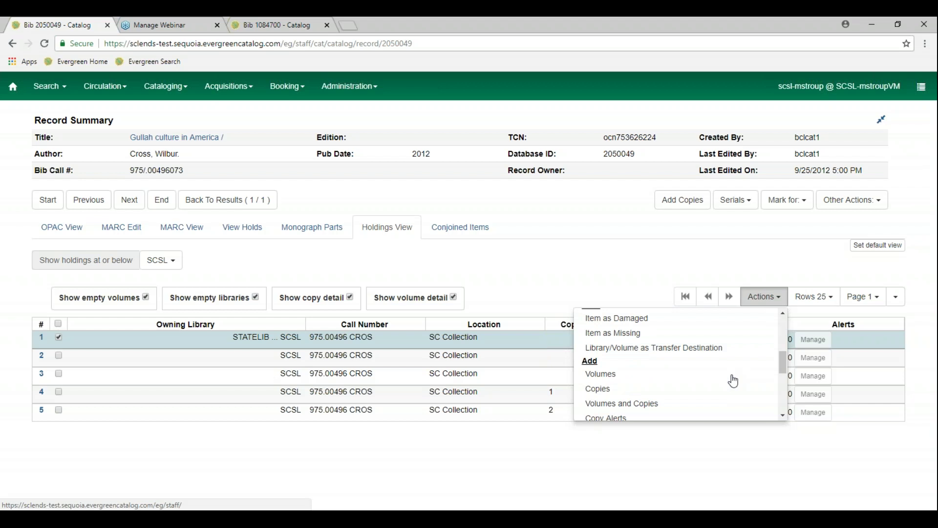
pyautogui.moveTo(785, 361); pyautogui.dragTo(784, 356)
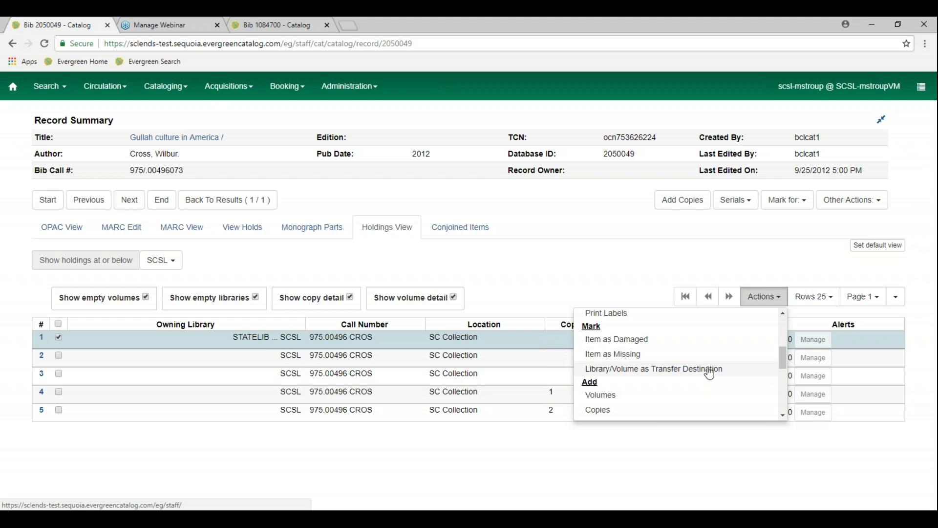
pyautogui.scroll(-2, 714, 390)
pyautogui.scroll(-1, 714, 389)
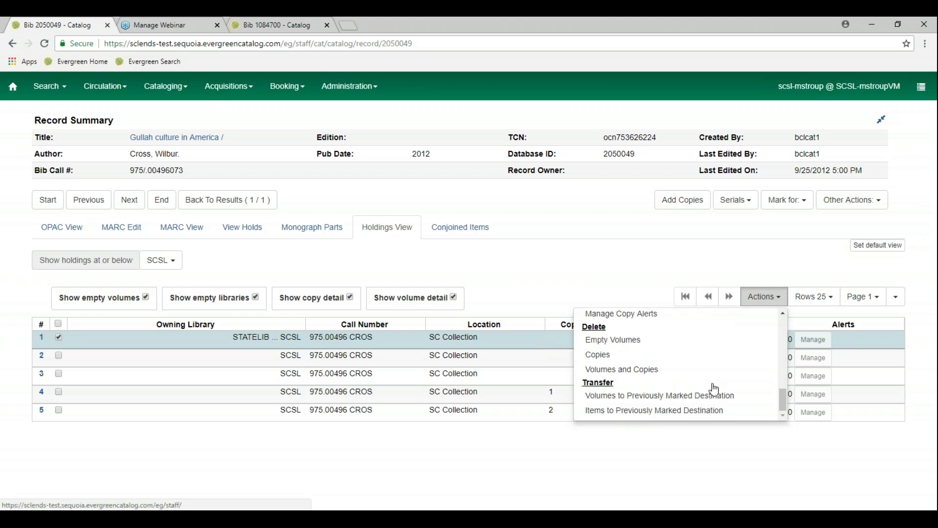
pyautogui.scroll(2, 714, 384)
pyautogui.scroll(-2, 714, 383)
pyautogui.scroll(4, 714, 383)
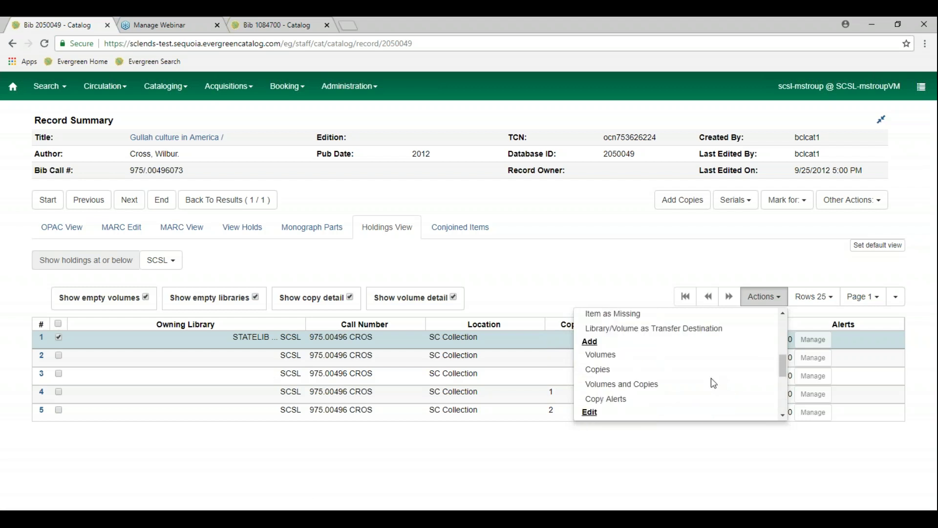
pyautogui.scroll(1, 714, 383)
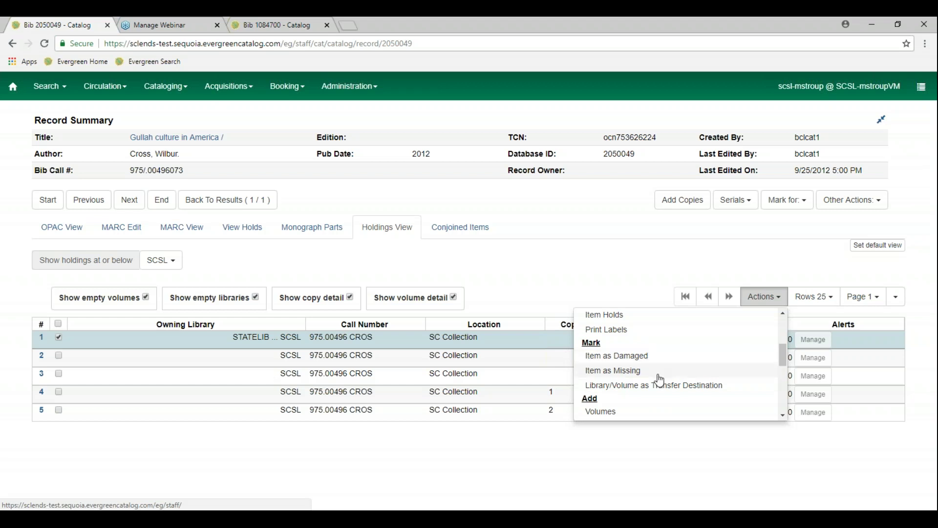
pyautogui.scroll(-1, 660, 380)
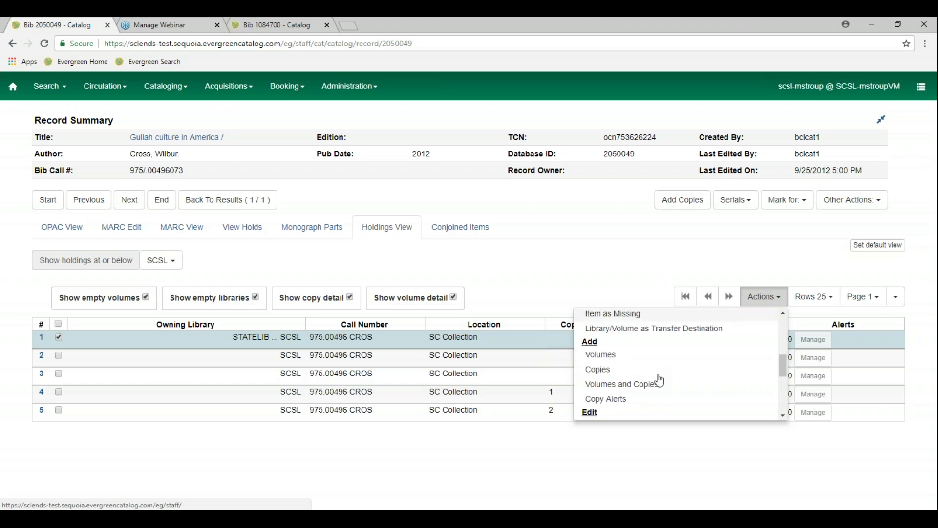
pyautogui.scroll(-1, 659, 380)
pyautogui.scroll(-1, 659, 380)
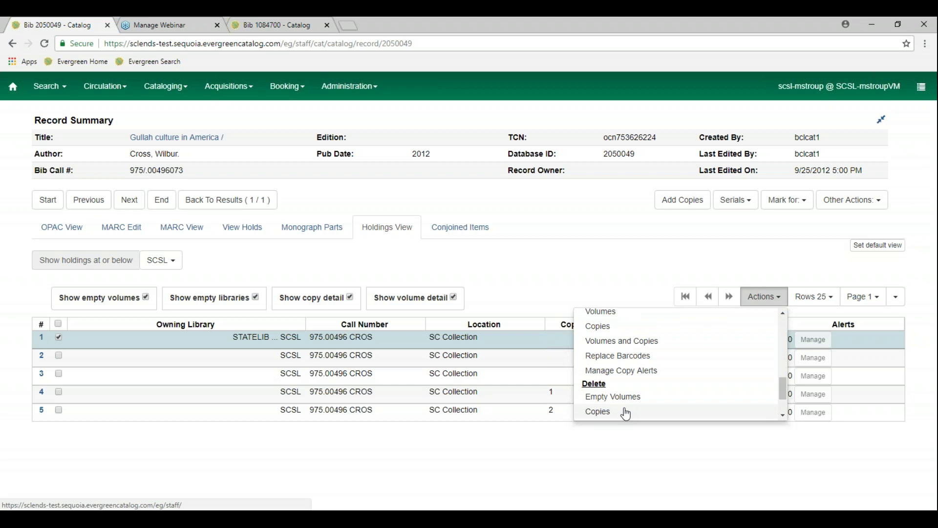
pyautogui.scroll(-2, 626, 414)
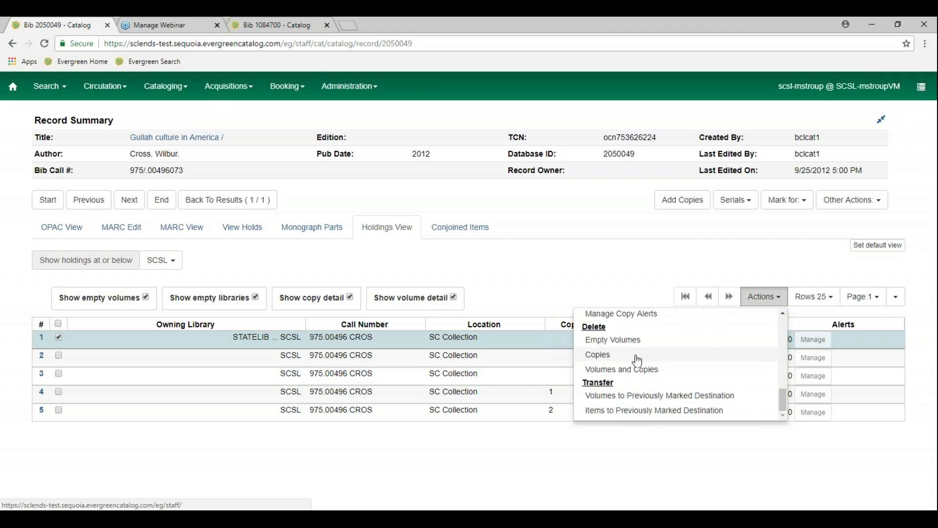
pyautogui.click(512, 444)
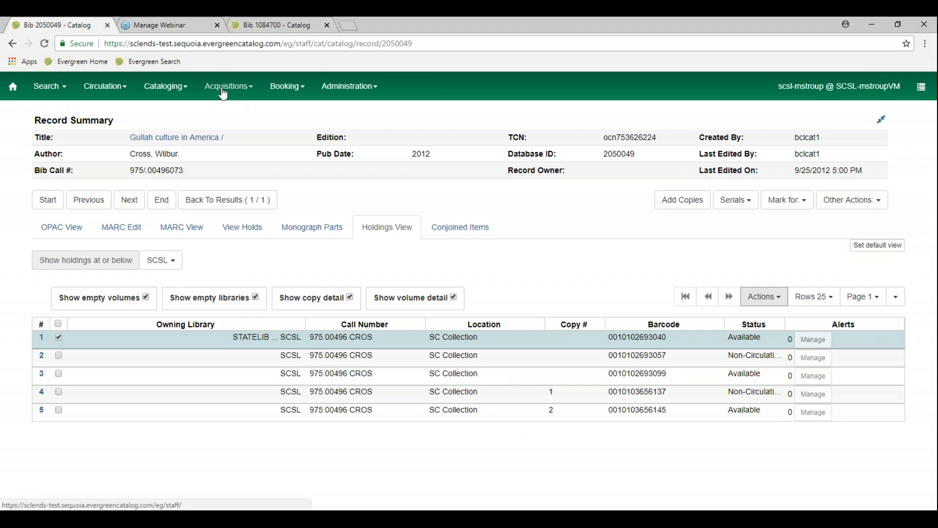
# Open copy bucket #14074 'Back to School Display', tick copies 1 and 2, and show bulk actions
pyautogui.click(172, 93)
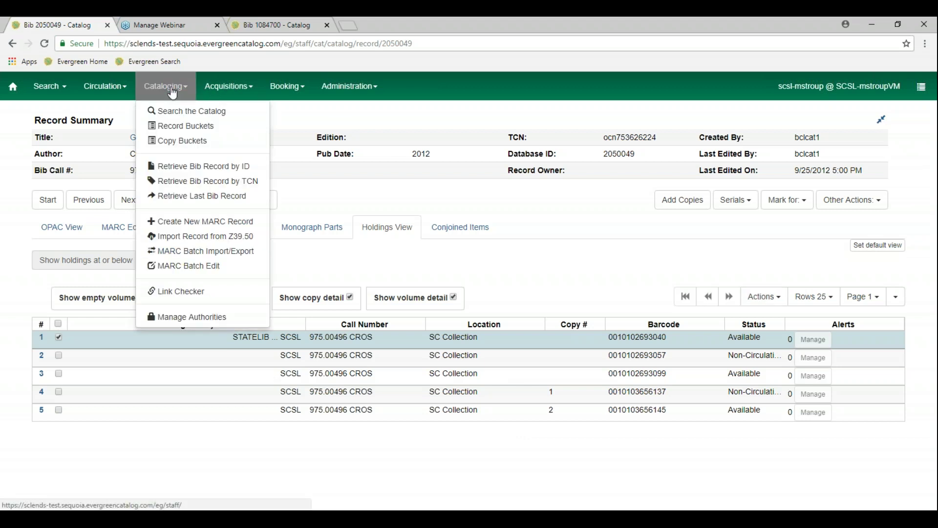
pyautogui.click(187, 141)
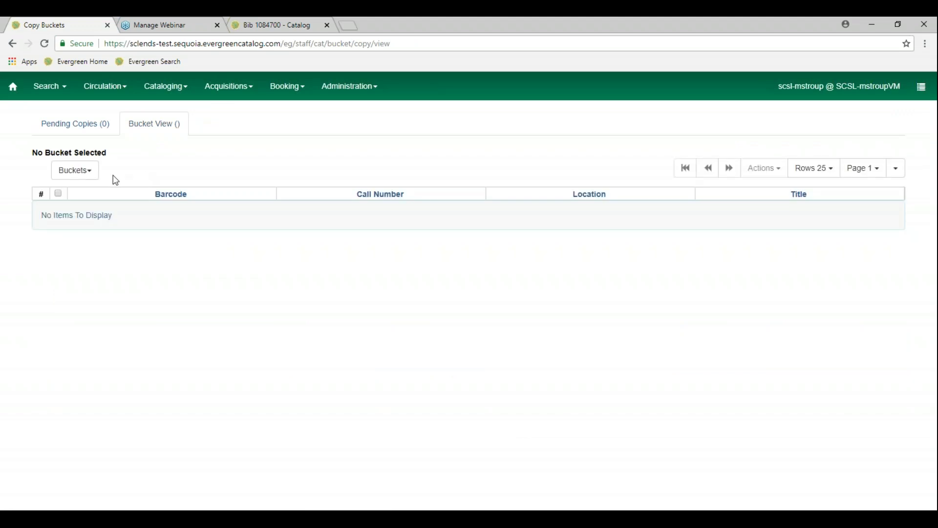
pyautogui.click(91, 177)
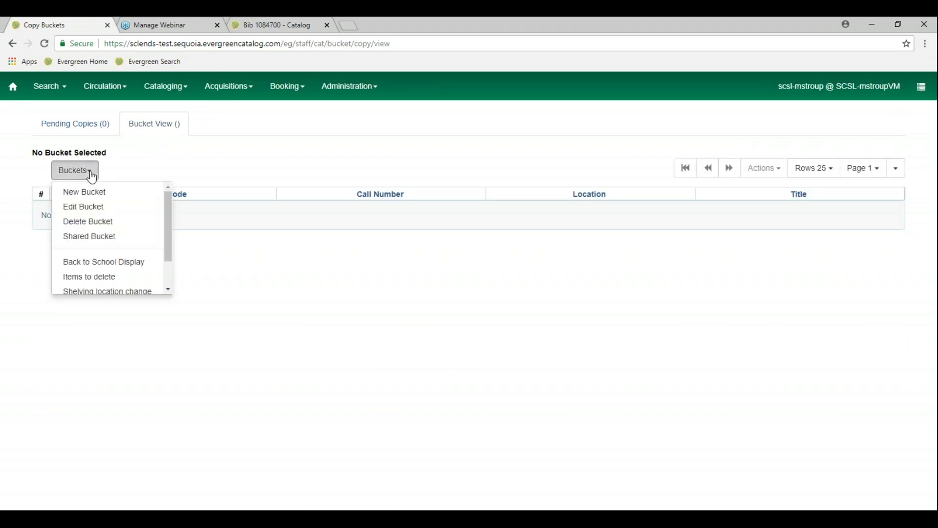
pyautogui.click(128, 266)
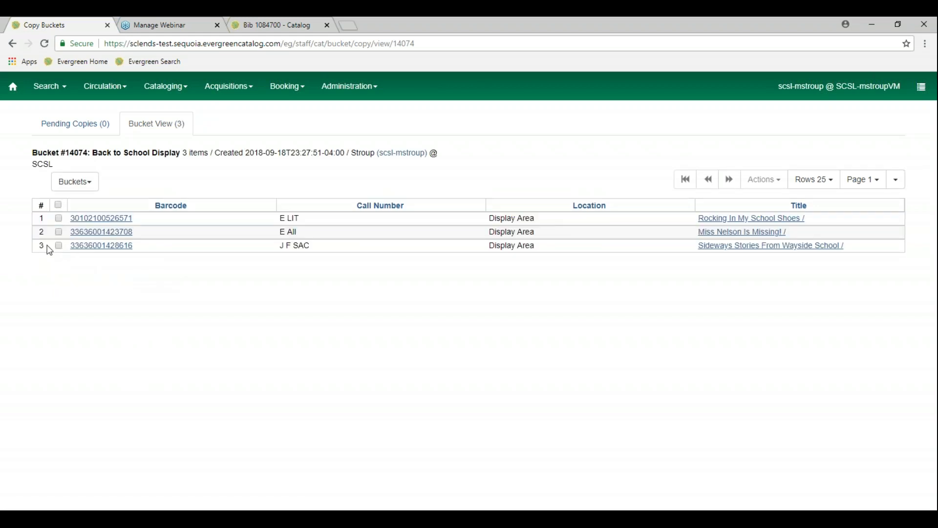
pyautogui.click(59, 231)
pyautogui.click(59, 218)
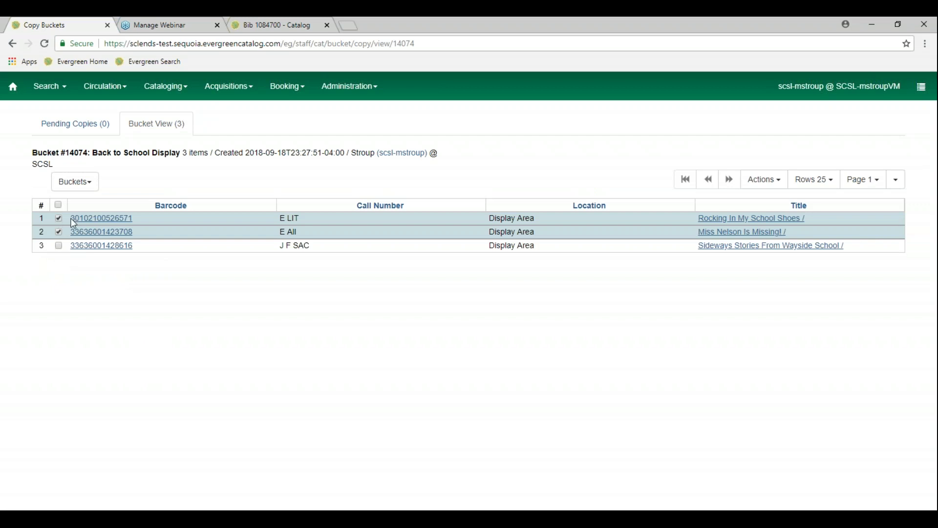
pyautogui.click(772, 188)
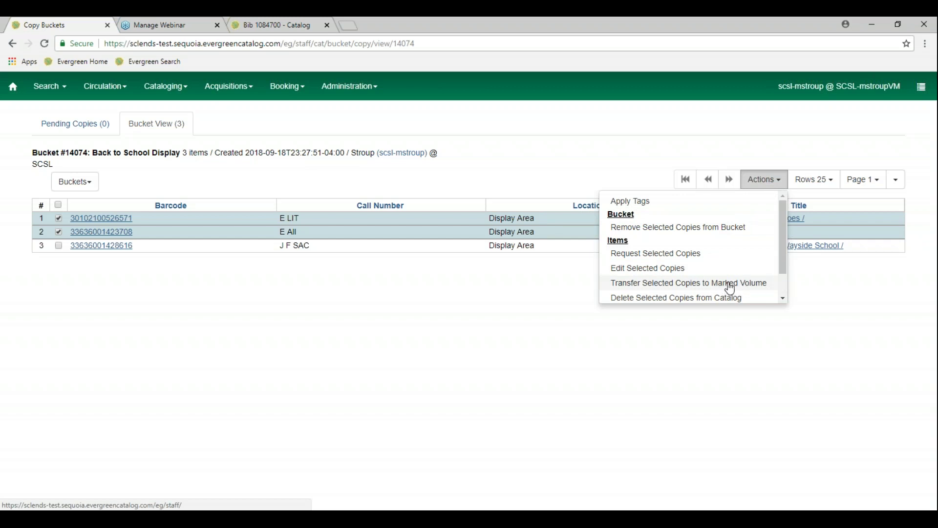
pyautogui.scroll(-1, 730, 288)
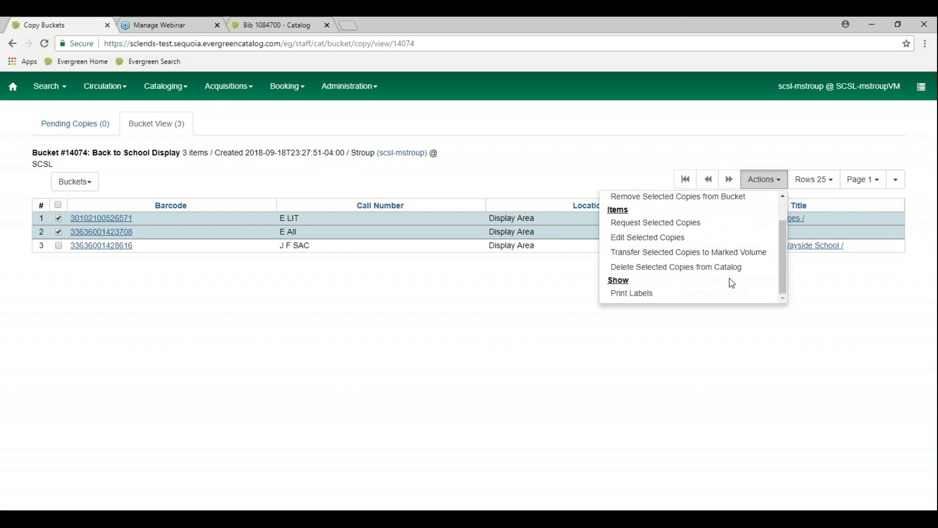
pyautogui.scroll(1, 732, 283)
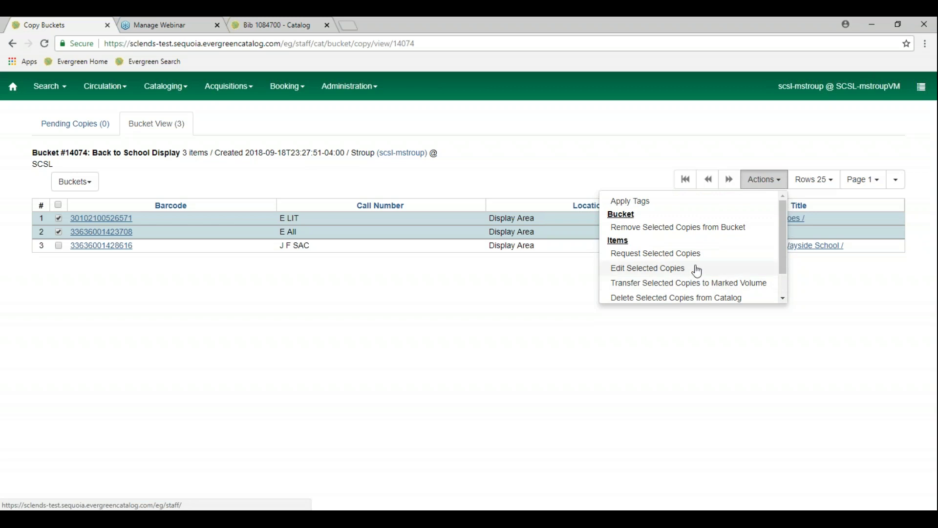
pyautogui.click(344, 294)
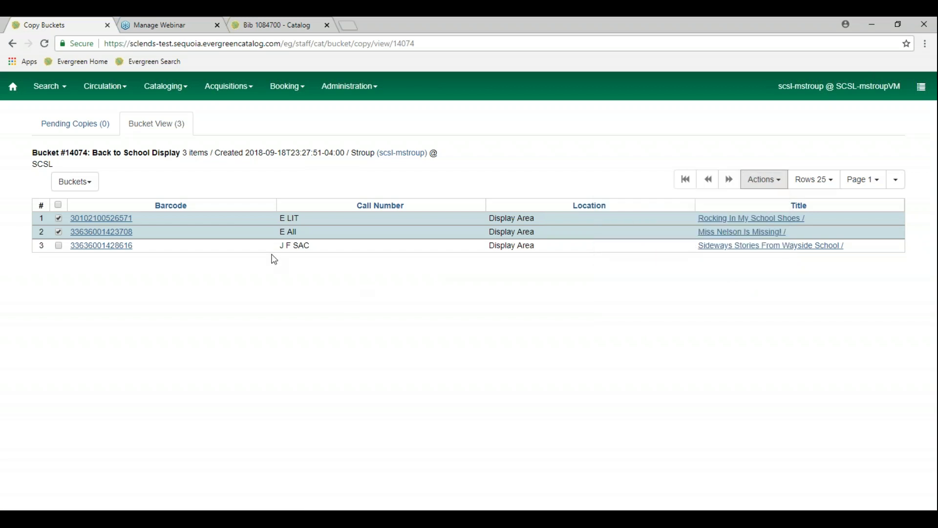
pyautogui.click(92, 190)
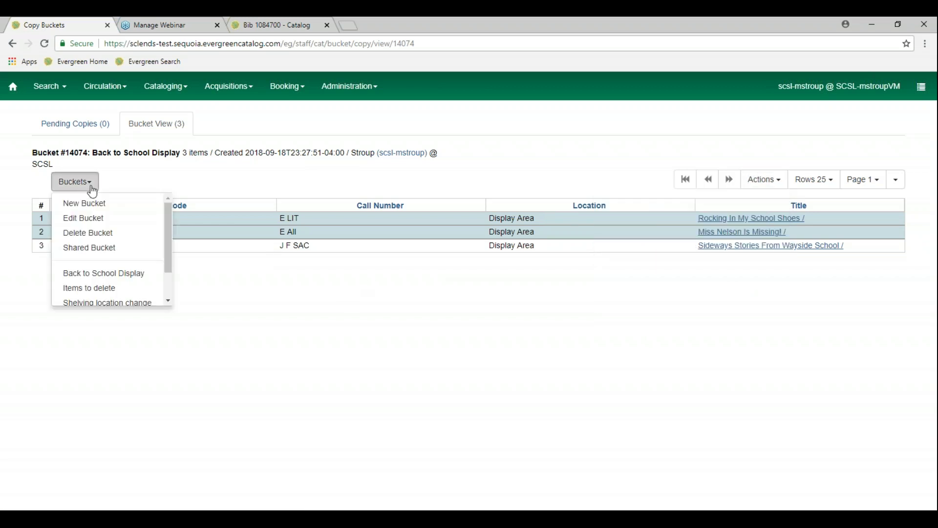
pyautogui.scroll(-2, 136, 255)
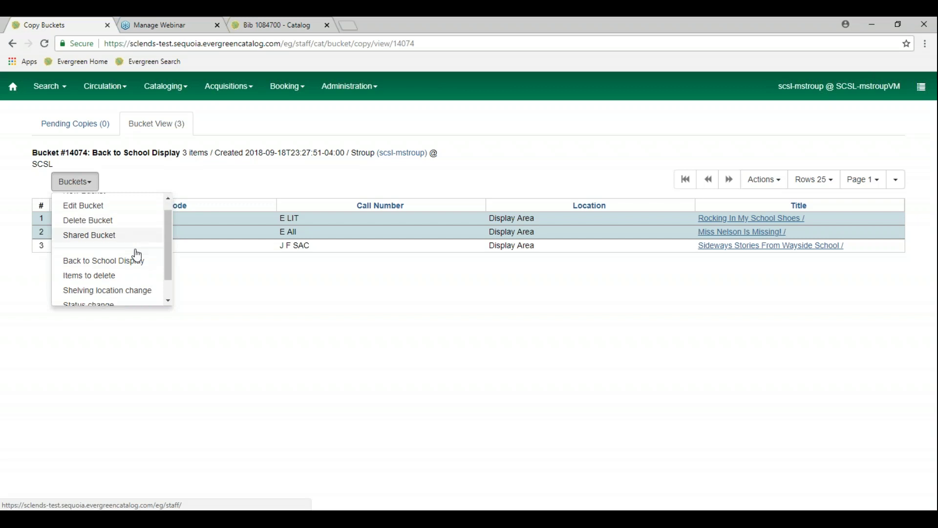
pyautogui.scroll(2, 137, 255)
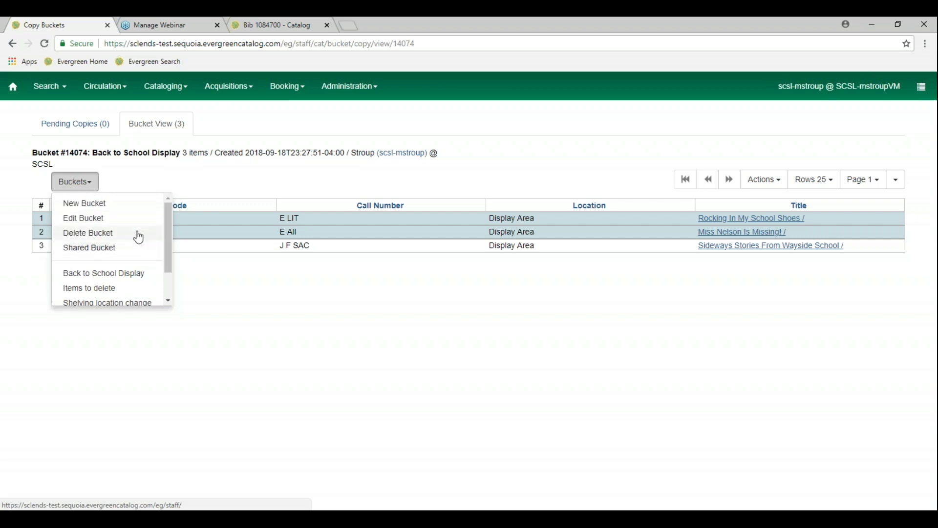
pyautogui.click(340, 190)
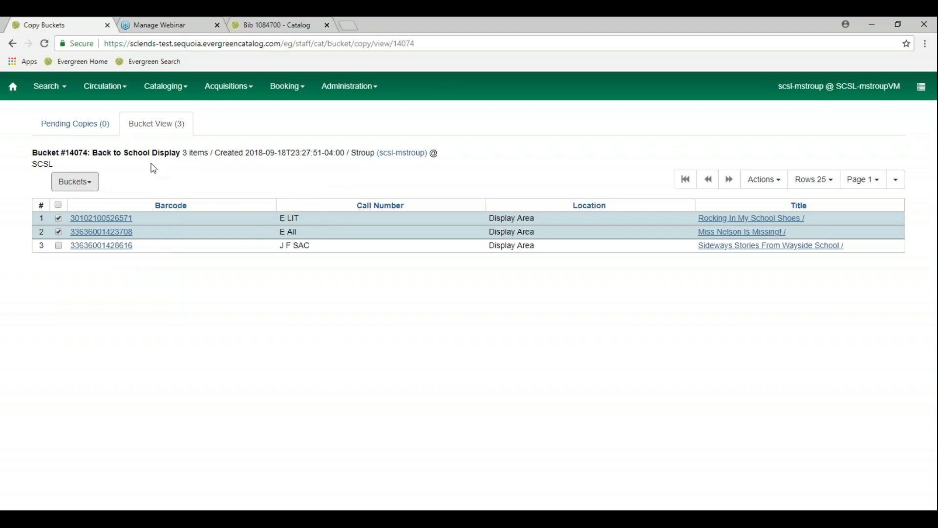
pyautogui.click(87, 188)
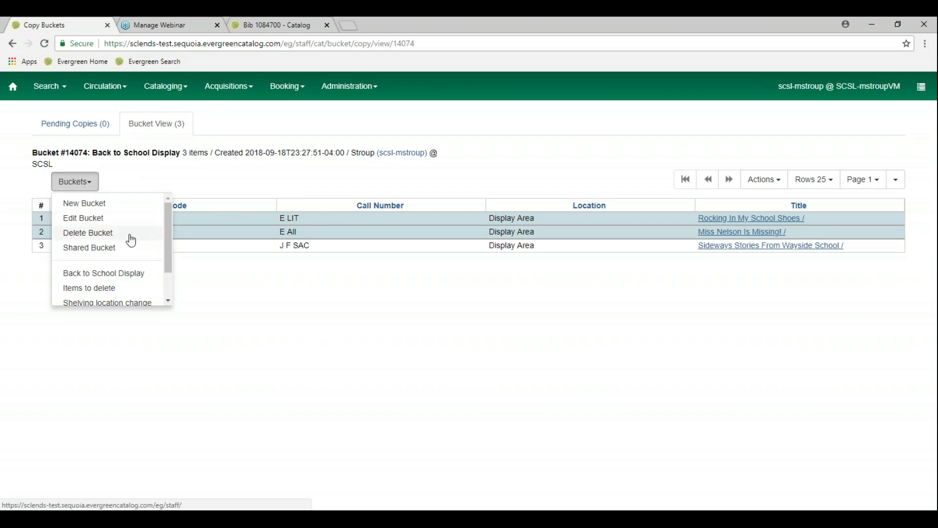
pyautogui.scroll(-1, 139, 264)
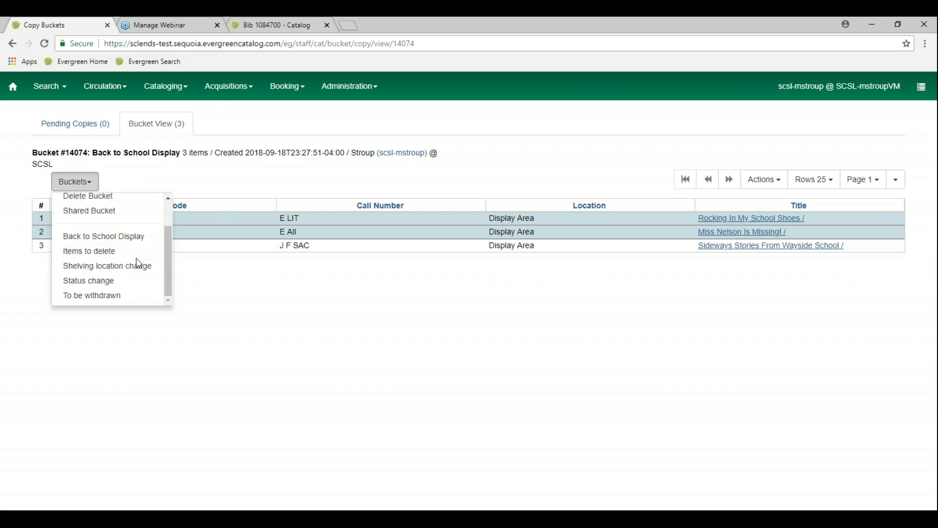
pyautogui.scroll(1, 139, 264)
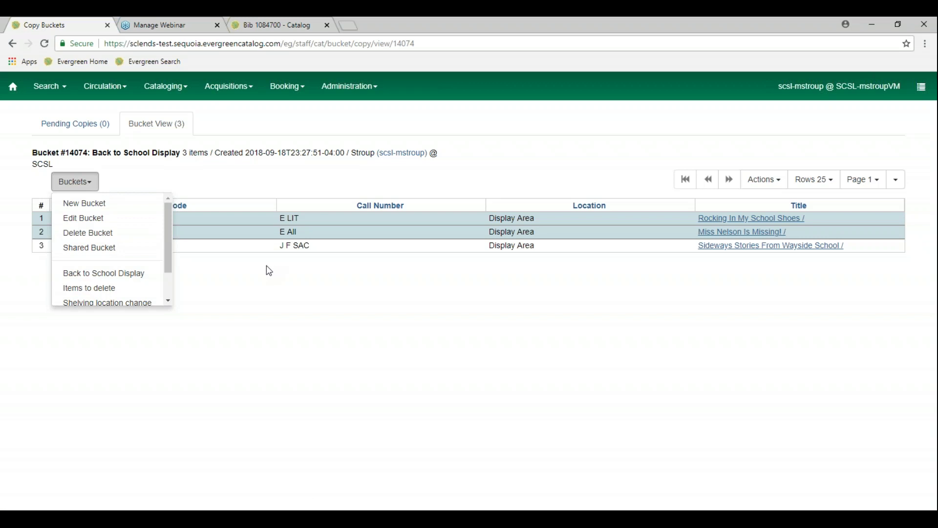
pyautogui.click(540, 195)
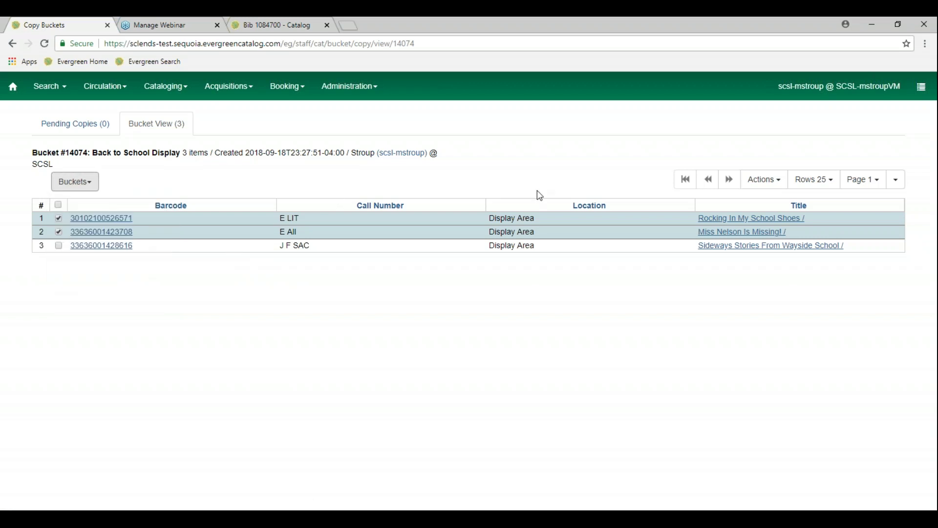
pyautogui.click(765, 188)
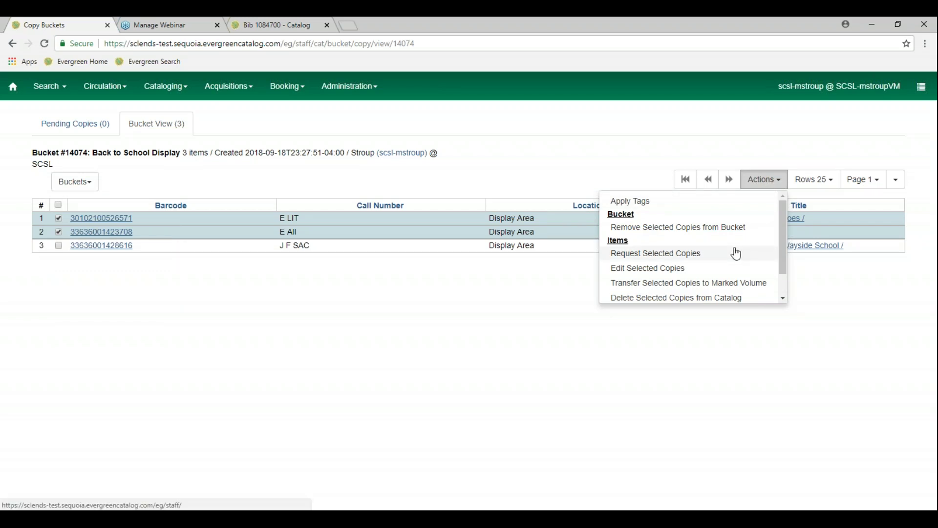
pyautogui.scroll(-2, 736, 254)
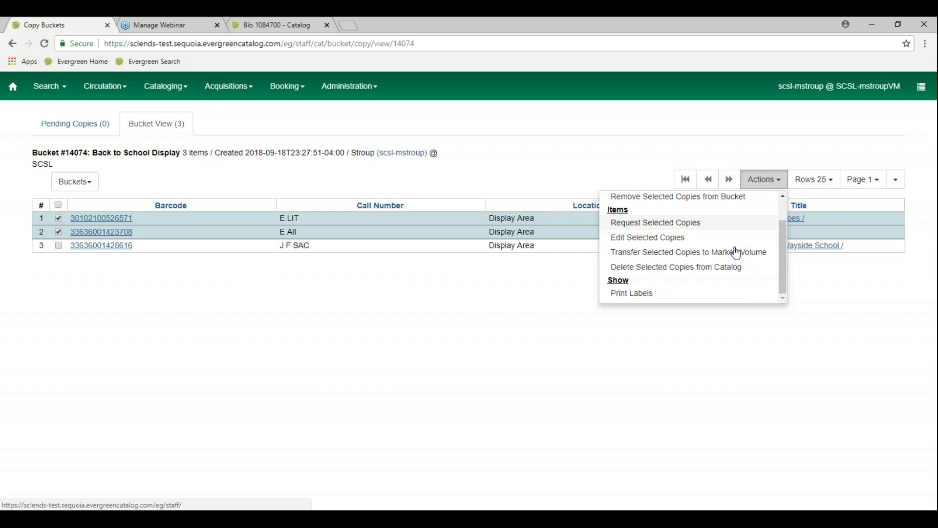
pyautogui.click(874, 276)
# Untick the first two copies in bucket #14074 after checking the column options
pyautogui.click(896, 180)
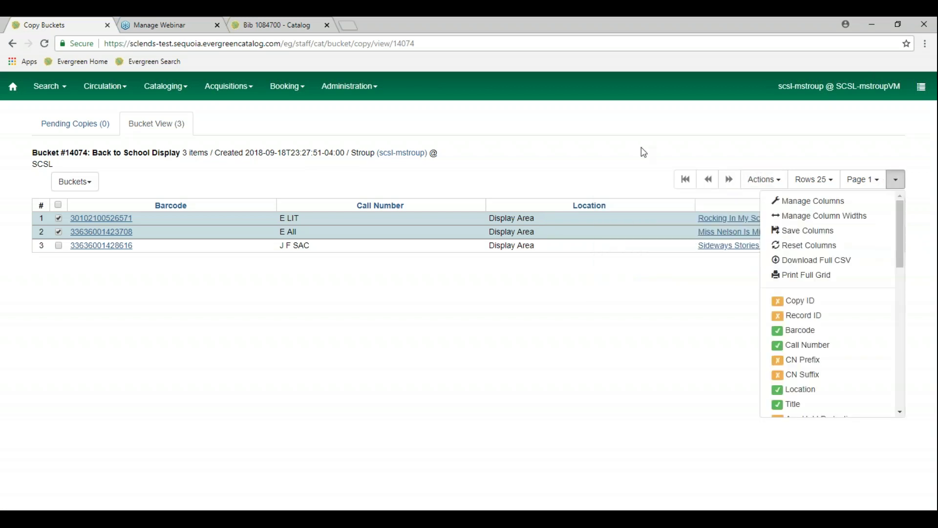
pyautogui.click(613, 159)
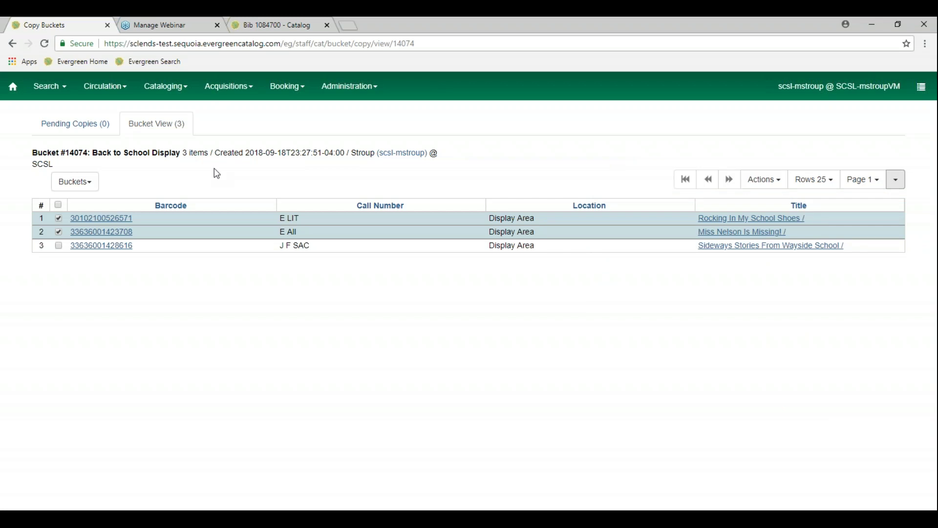
pyautogui.click(58, 218)
pyautogui.click(59, 231)
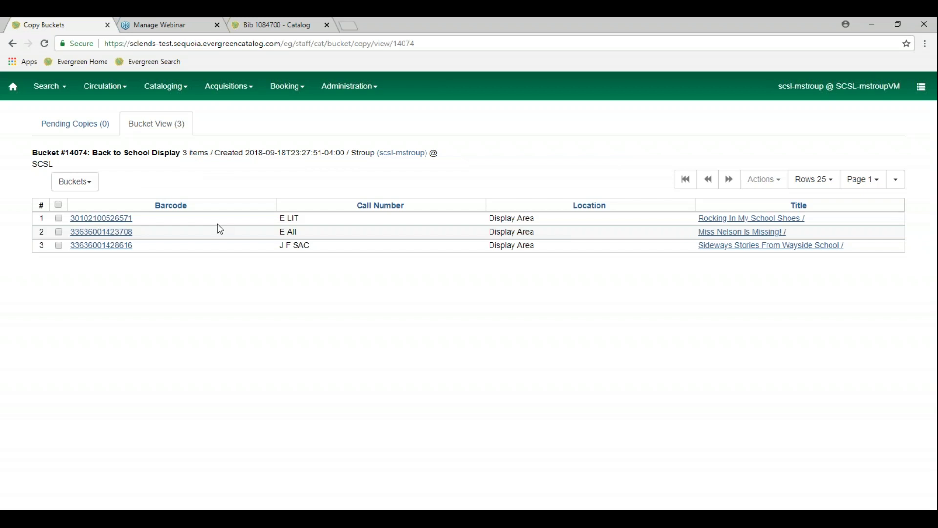
# Open and close the Buckets list and Cataloging menu without choosing anything
pyautogui.click(91, 185)
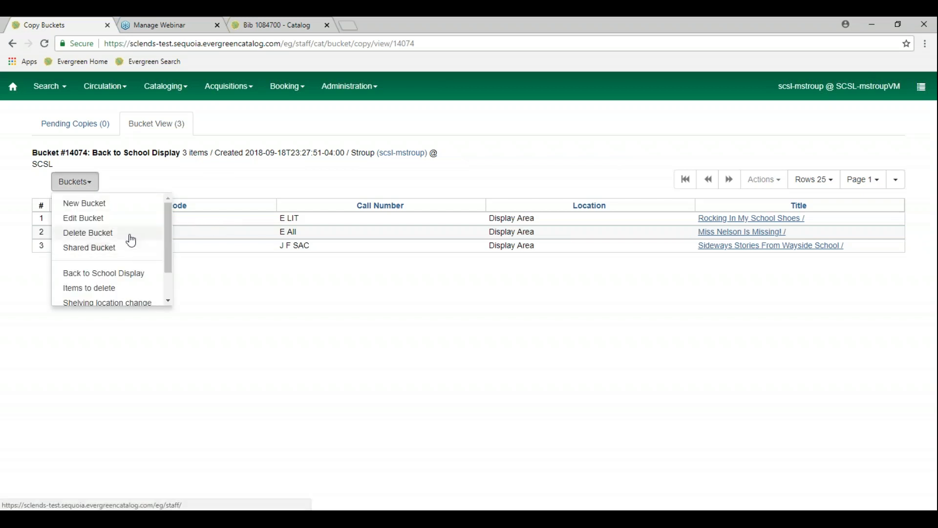
pyautogui.click(252, 176)
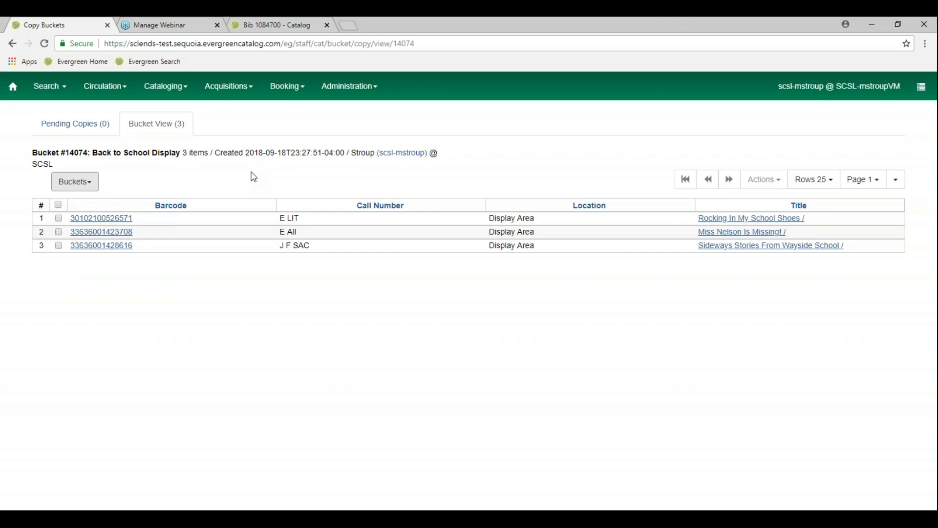
pyautogui.click(182, 90)
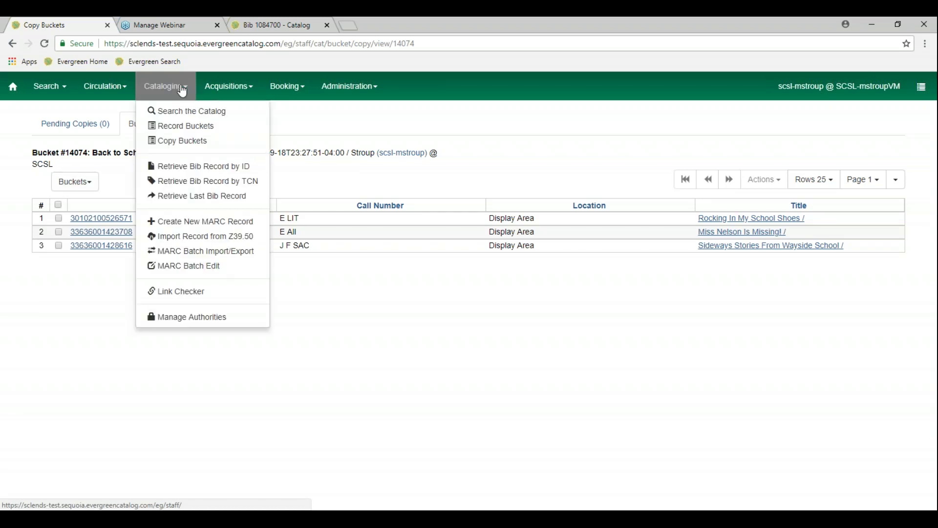
pyautogui.click(412, 199)
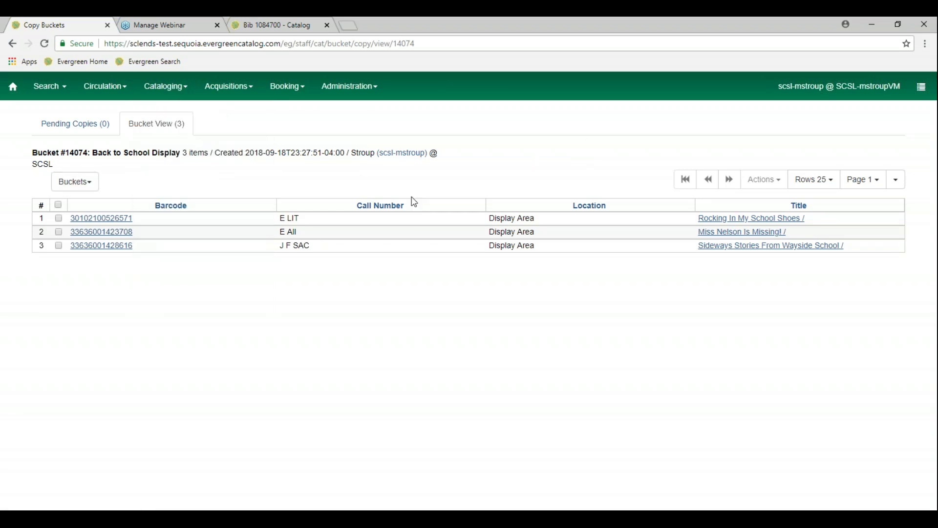
# Edit the Rocking In My School Shoes copy via Edit Selected Copies in the Volume/Copy Editor
pyautogui.click(261, 223)
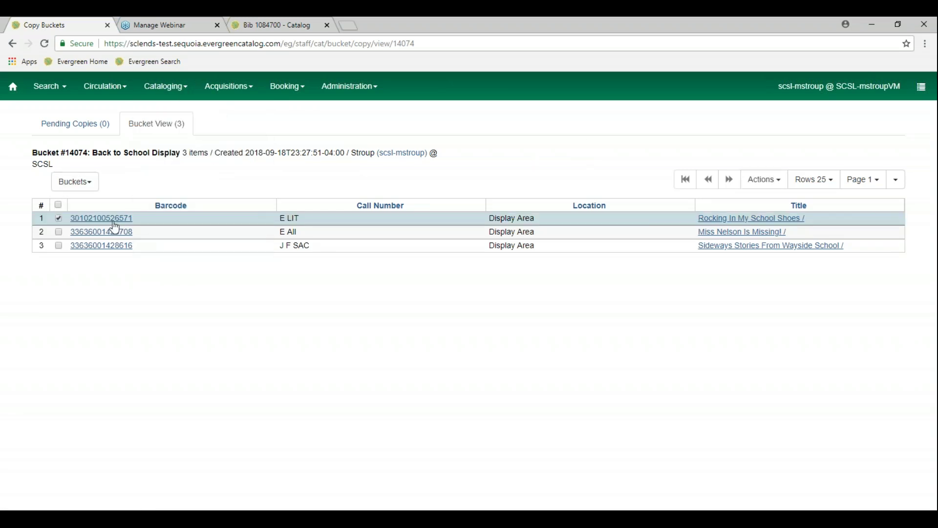
pyautogui.rightClick(180, 223)
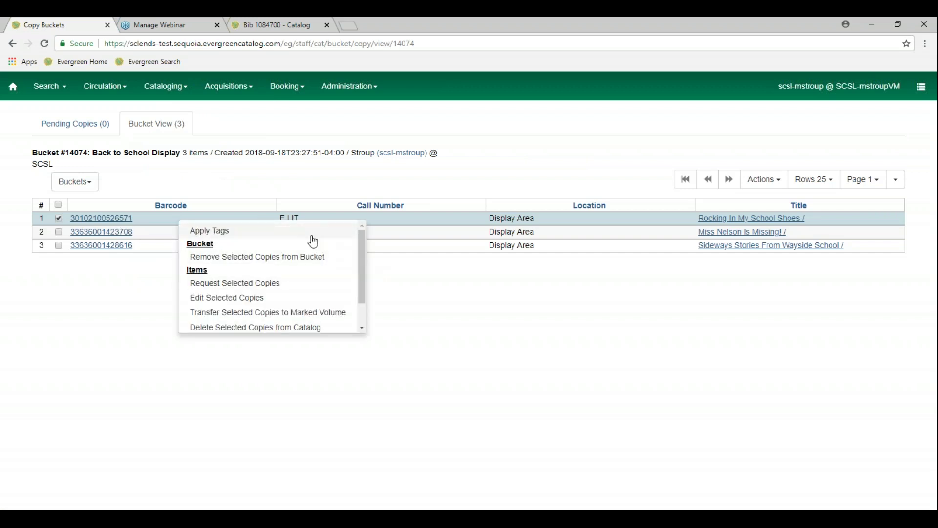
pyautogui.moveTo(361, 266); pyautogui.dragTo(362, 300)
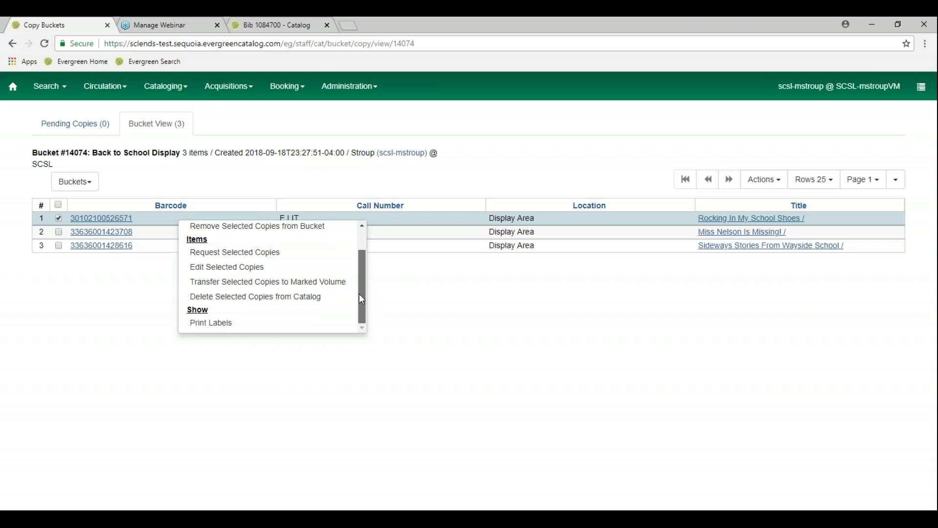
pyautogui.click(287, 272)
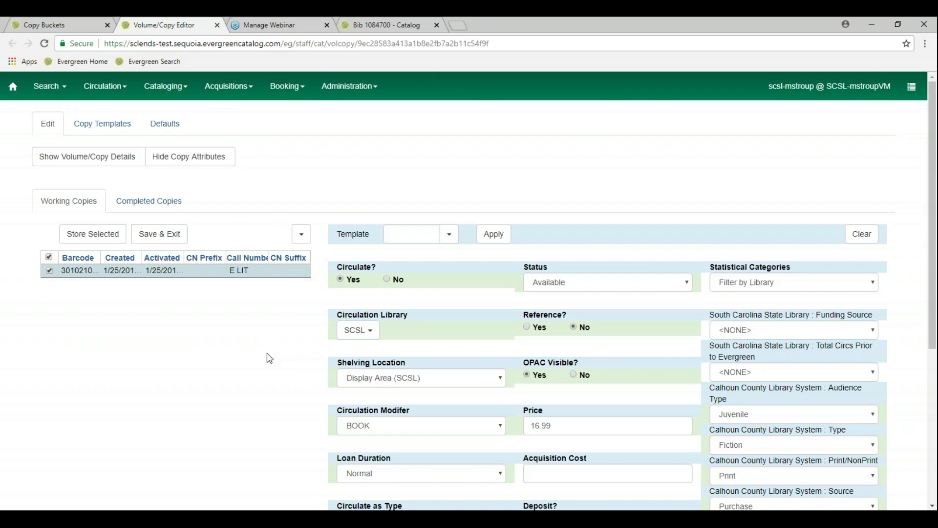
# Return to the Copy Buckets tab showing bucket #14074 with its three Display Area copies
pyautogui.scroll(-3, 275, 364)
pyautogui.scroll(-1, 275, 363)
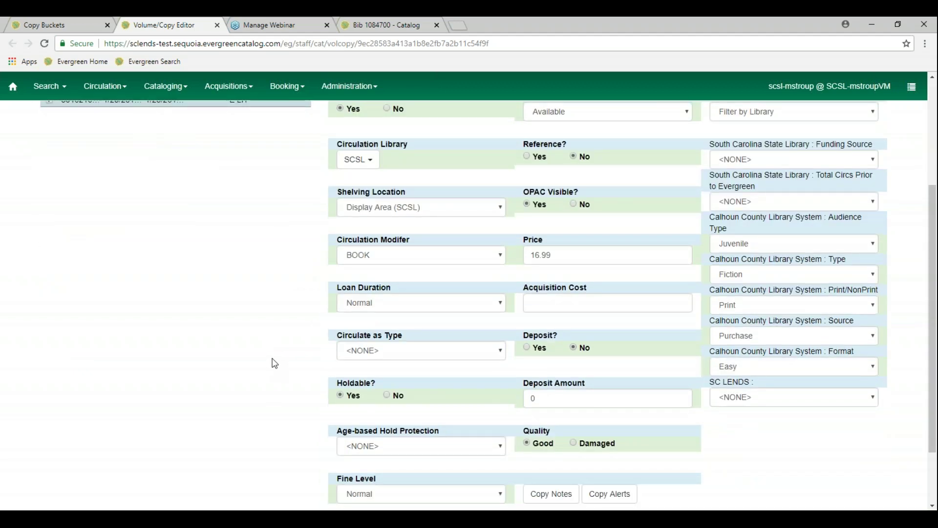
pyautogui.scroll(4, 275, 363)
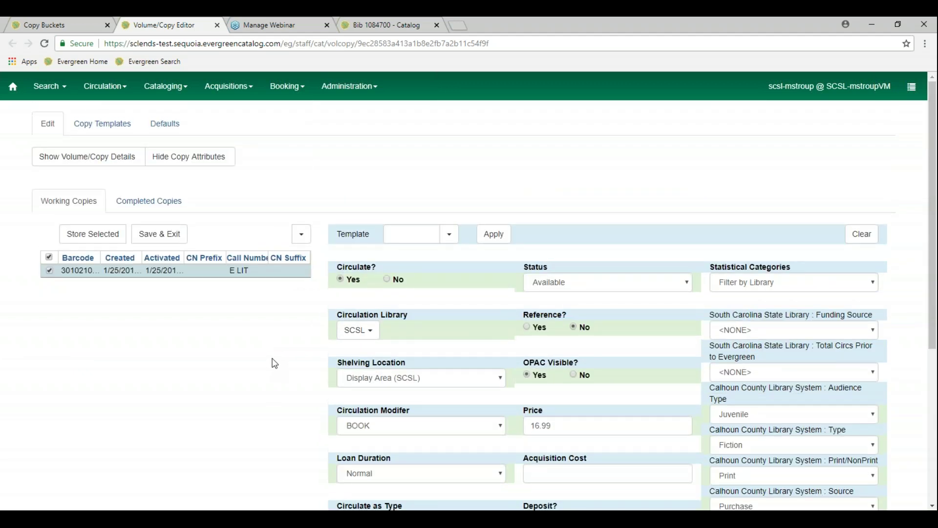
pyautogui.click(175, 91)
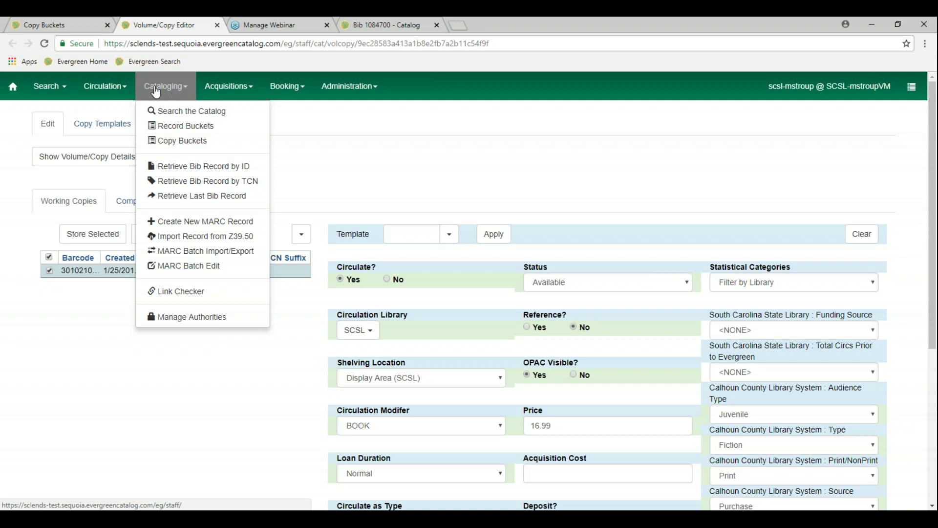
pyautogui.click(343, 132)
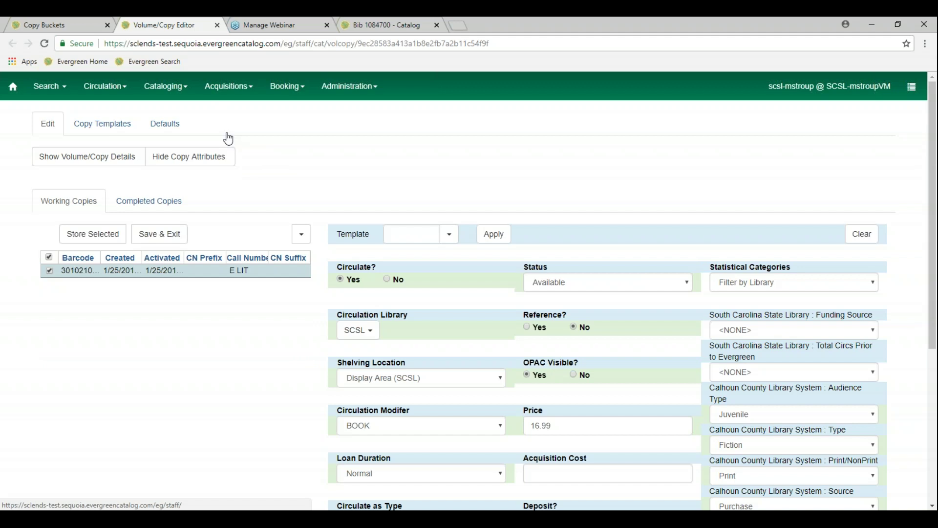
pyautogui.click(175, 91)
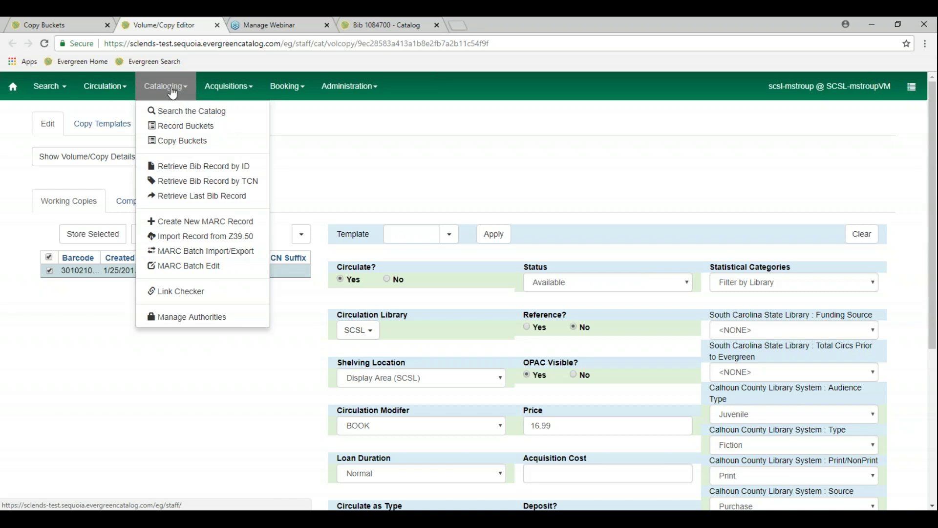
pyautogui.click(360, 140)
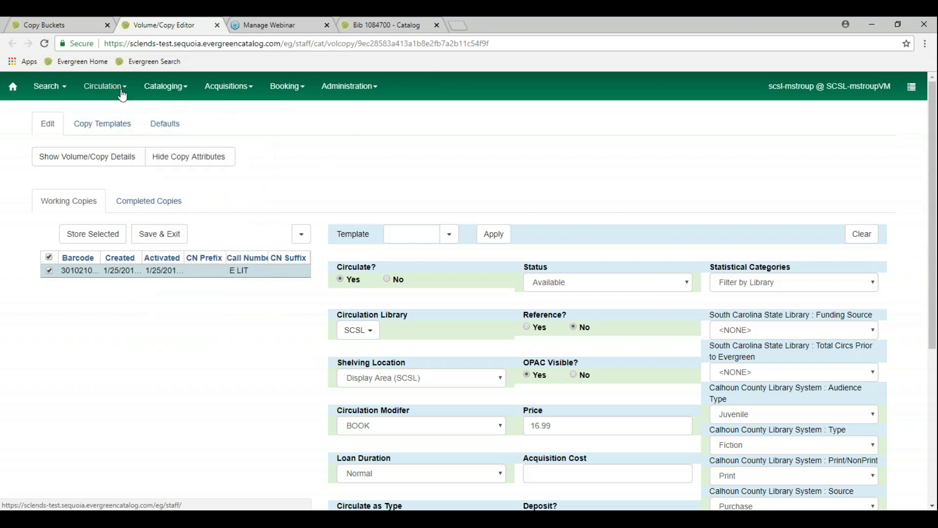
pyautogui.click(69, 20)
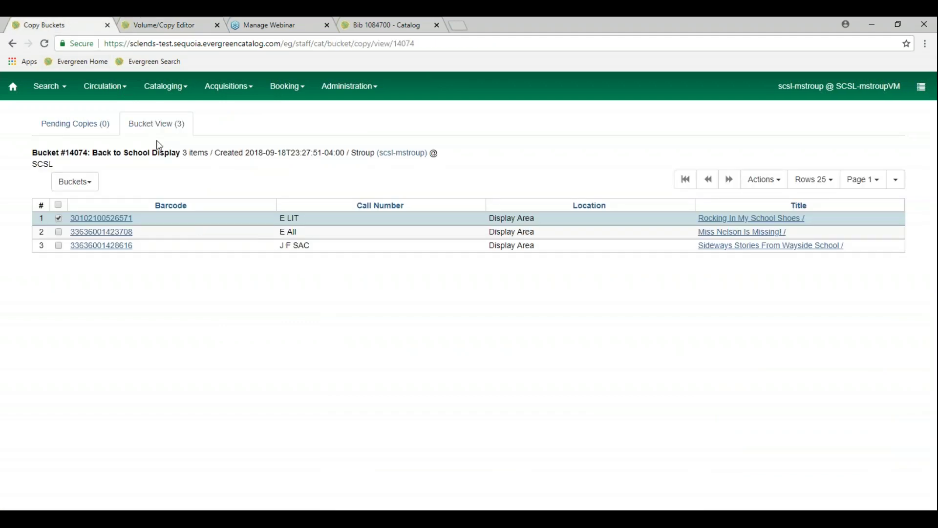
pyautogui.click(376, 24)
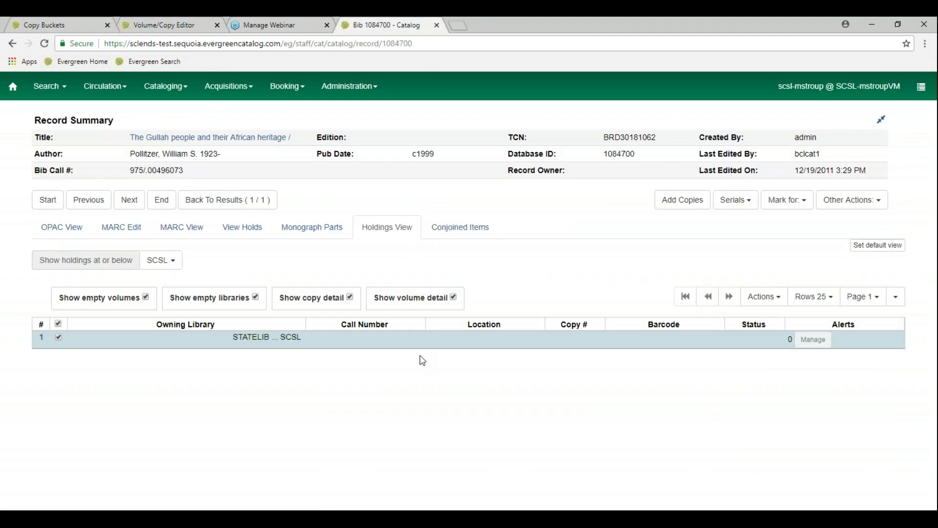
pyautogui.click(67, 230)
pyautogui.scroll(-4, 295, 409)
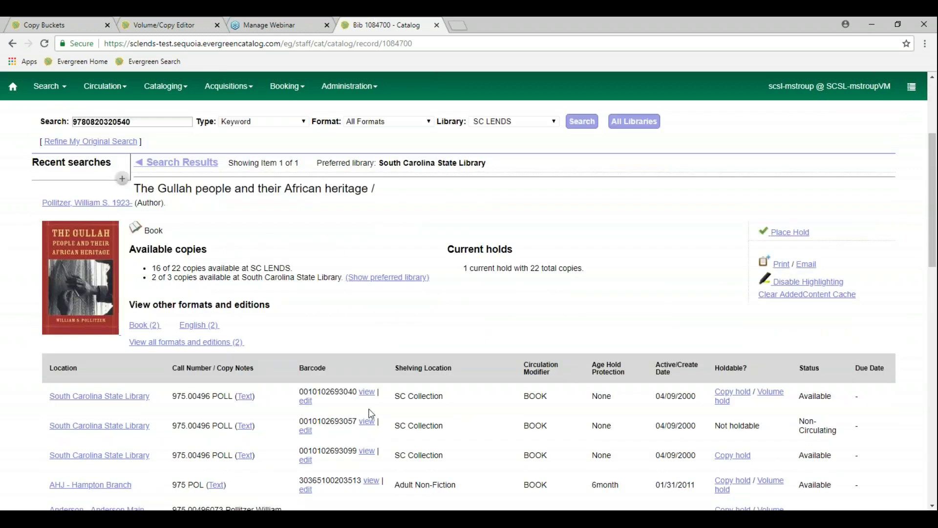
pyautogui.click(305, 401)
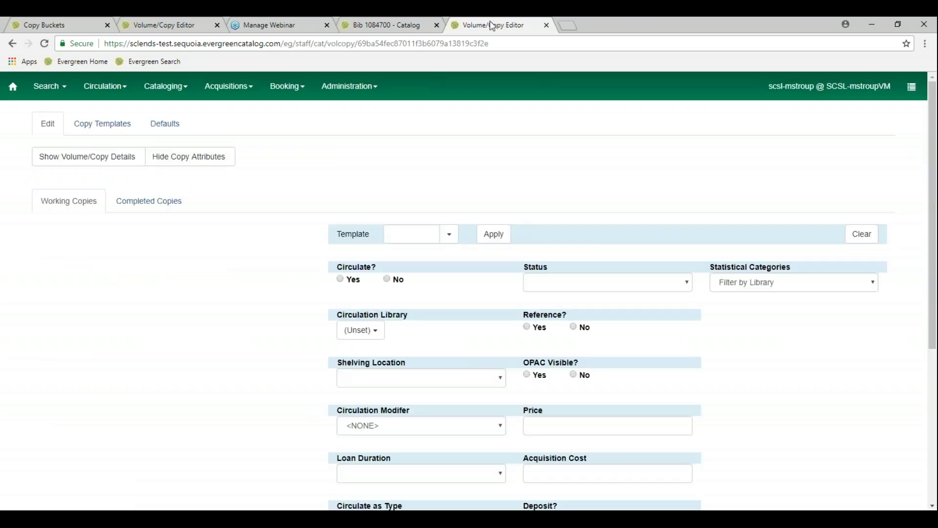
pyautogui.hotkey('ctrl', 'w')
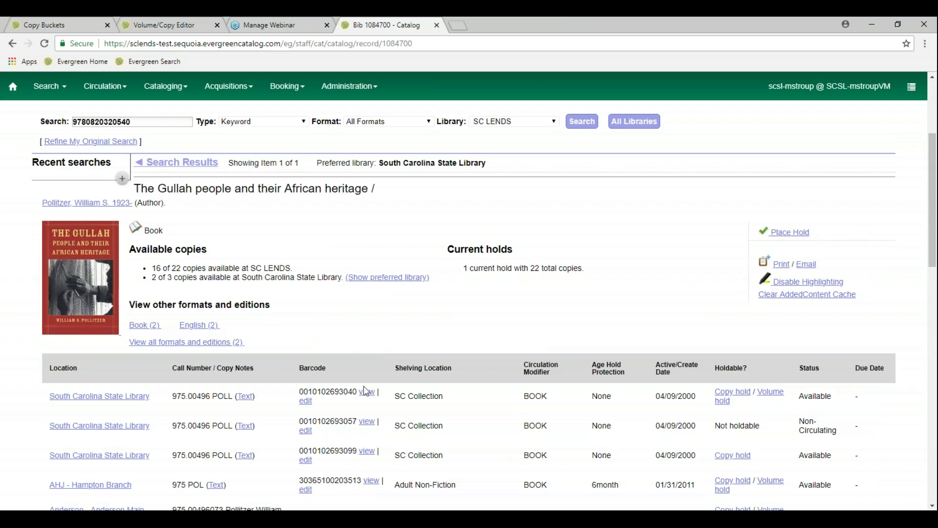
pyautogui.click(366, 396)
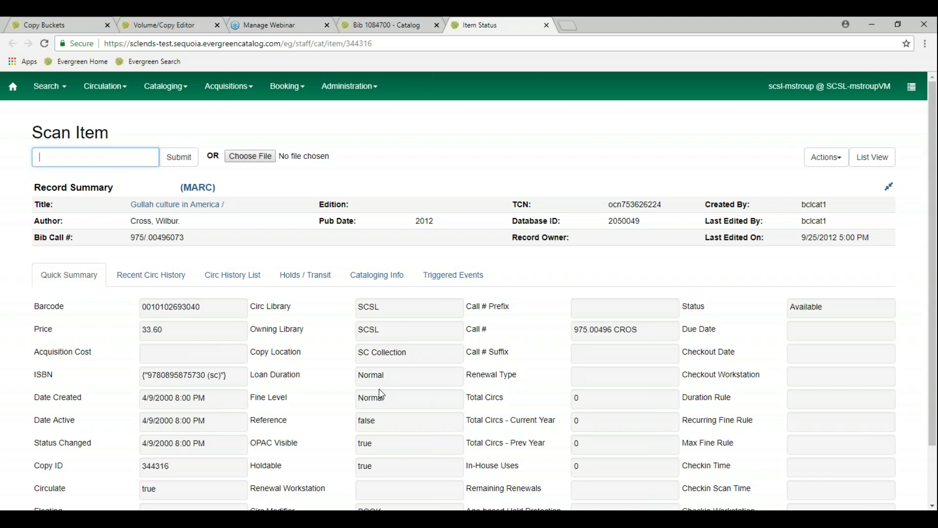
pyautogui.click(114, 91)
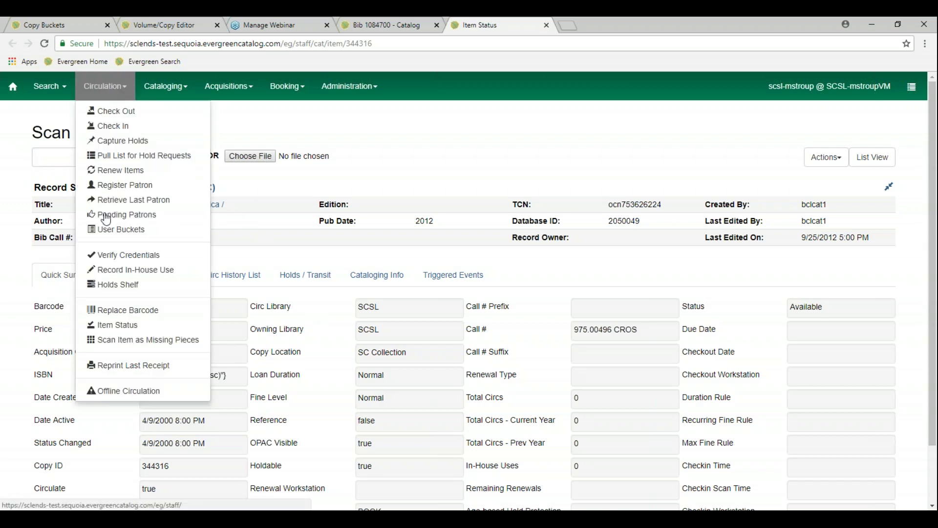
pyautogui.click(137, 333)
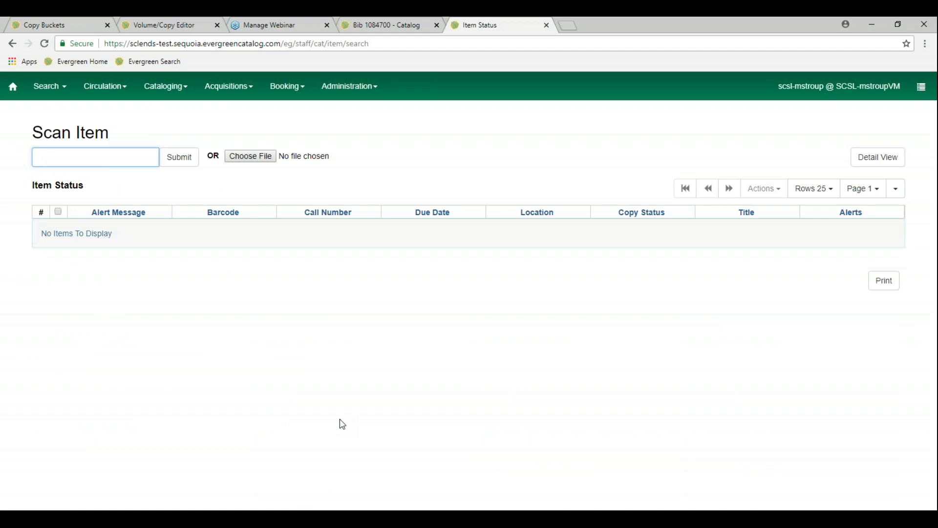
pyautogui.write('9780820320540')
pyautogui.press('Return')
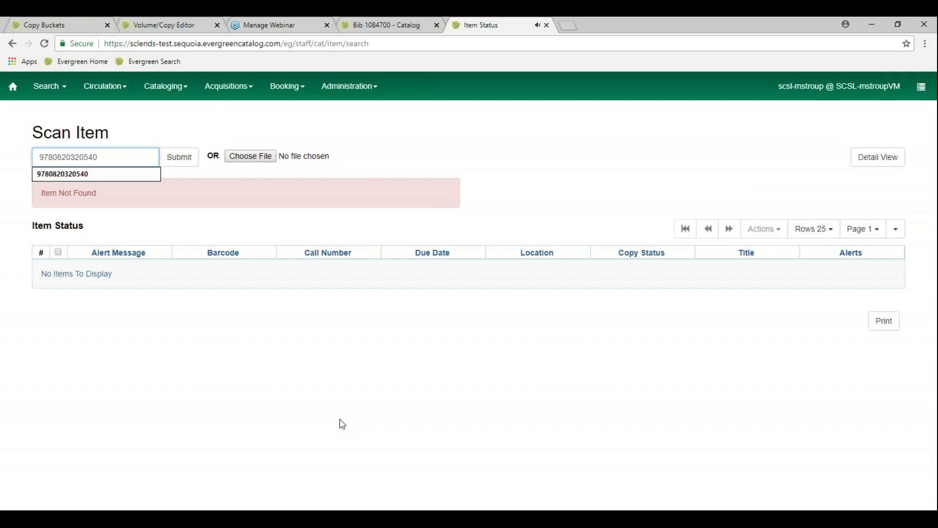
pyautogui.press('BackSpace')
pyautogui.press('BackSpace')
pyautogui.press('BackSpace')
pyautogui.press('BackSpace')
pyautogui.press('BackSpace')
pyautogui.press('BackSpace')
pyautogui.press('BackSpace')
pyautogui.press('BackSpace')
pyautogui.press('BackSpace')
pyautogui.press('BackSpace')
pyautogui.press('BackSpace')
pyautogui.press('BackSpace')
pyautogui.press('BackSpace')
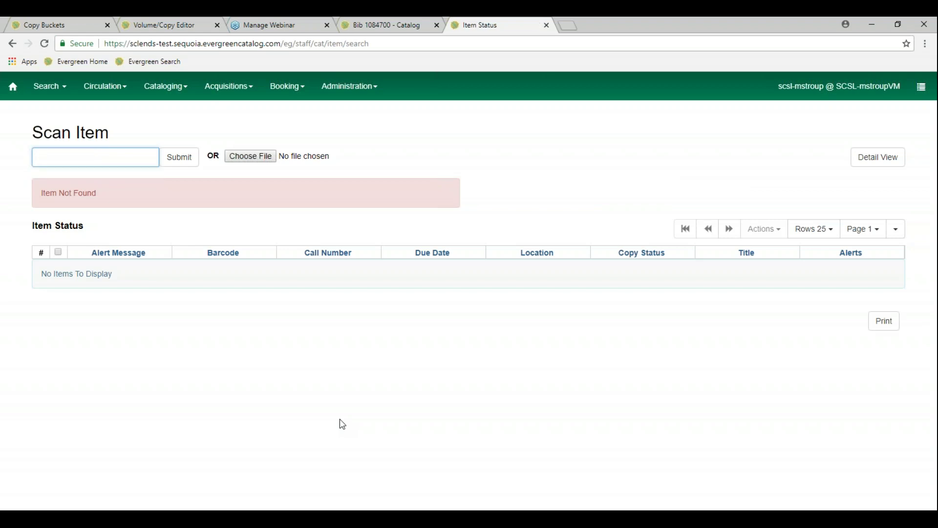
pyautogui.write('0010102693040')
pyautogui.press('Return')
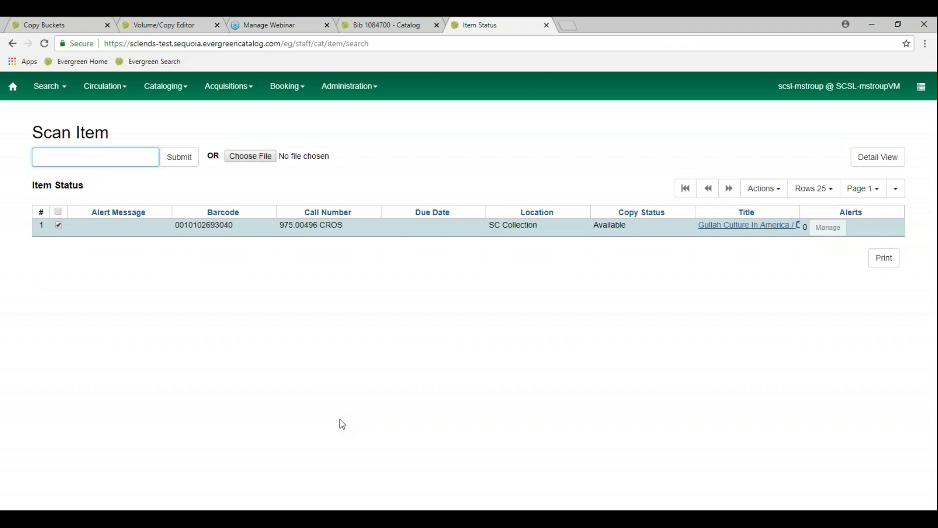
pyautogui.write('0010103656145')
pyautogui.press('Return')
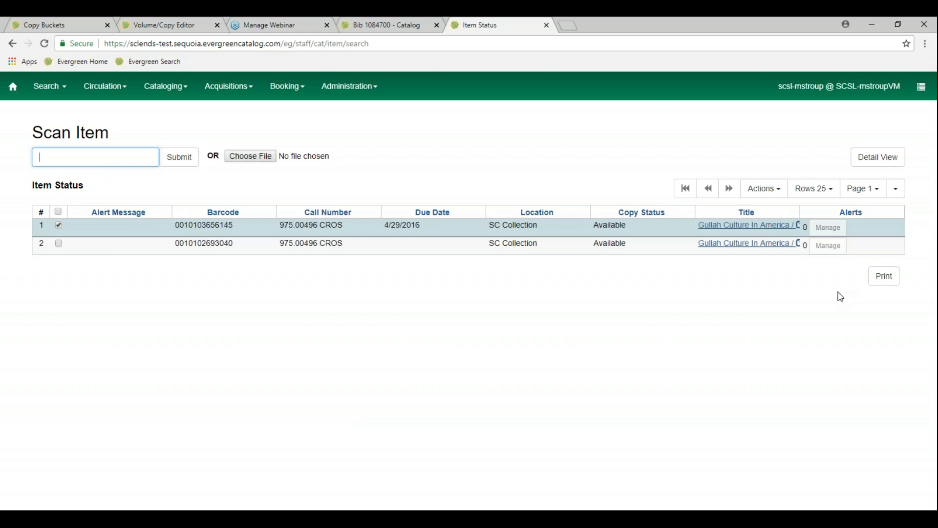
pyautogui.click(776, 195)
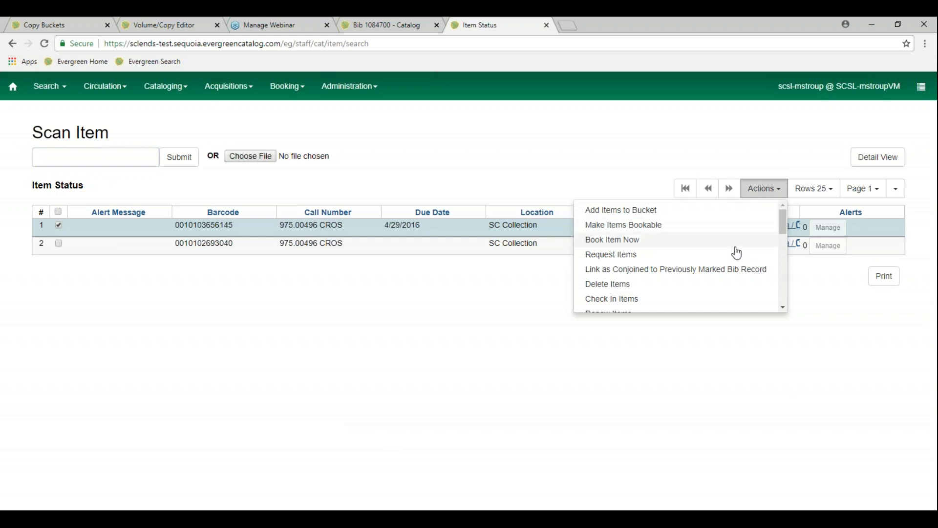
# Browse the batch Actions menu for the listed copies, then dismiss it
pyautogui.scroll(-2, 742, 274)
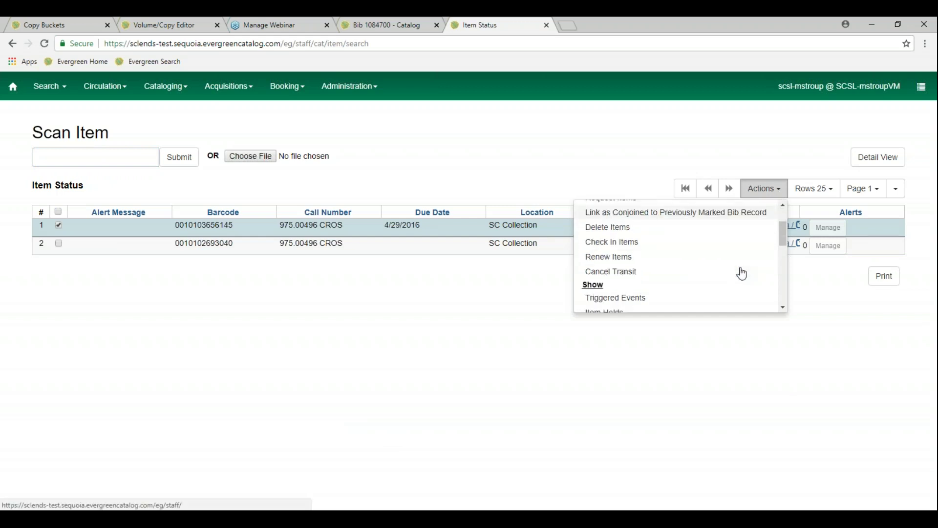
pyautogui.scroll(-2, 742, 274)
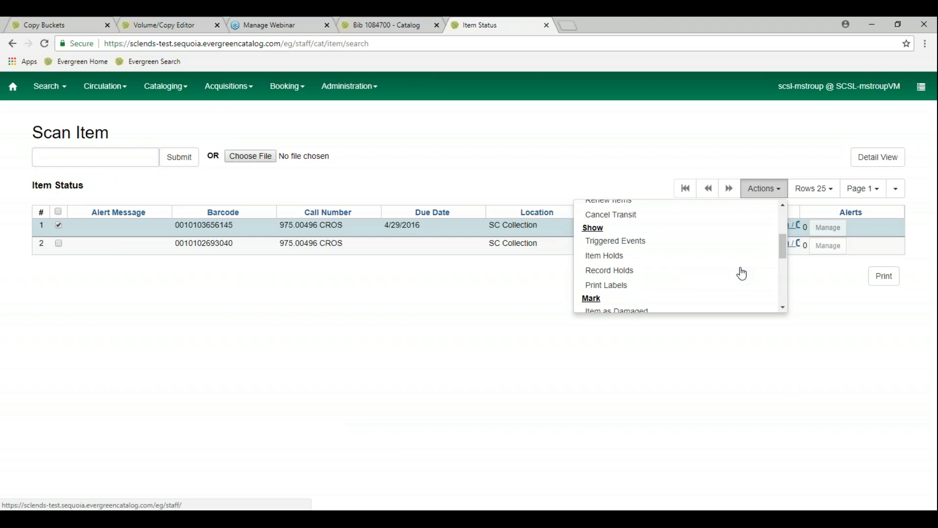
pyautogui.scroll(-4, 742, 274)
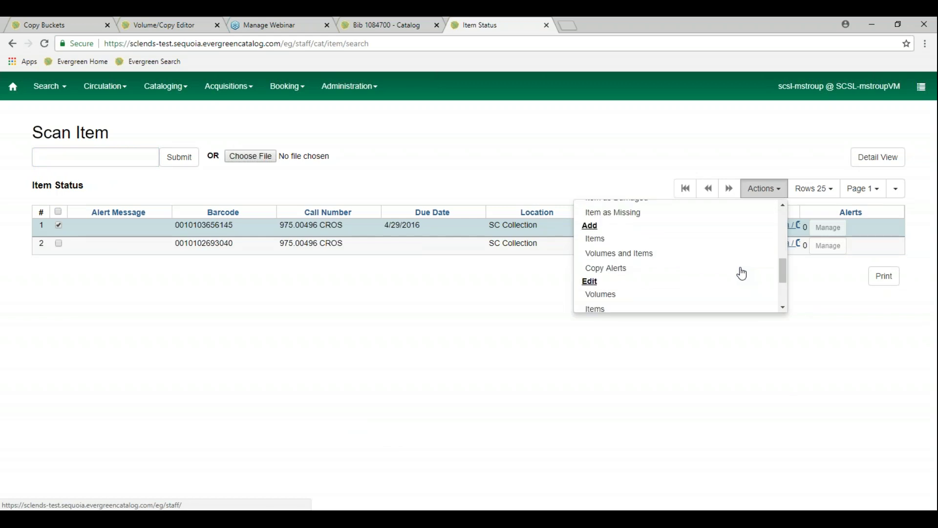
pyautogui.scroll(-2, 742, 273)
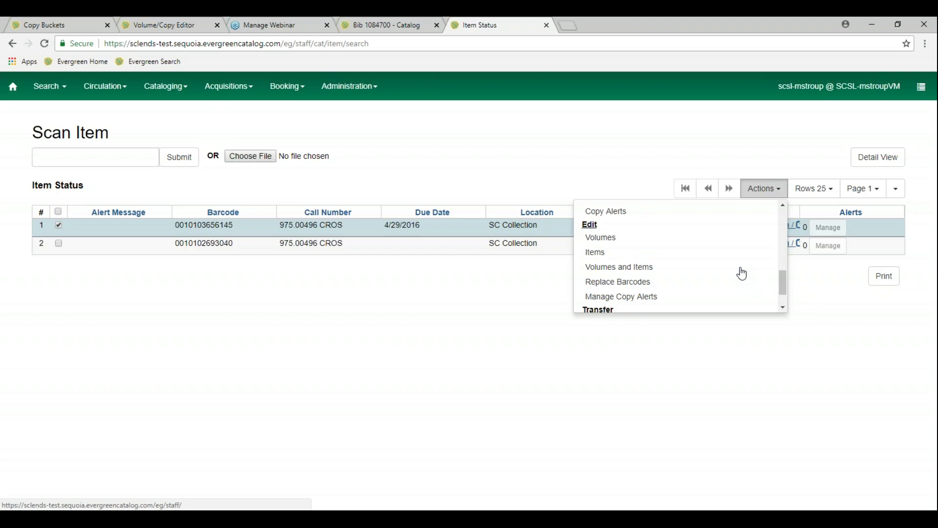
pyautogui.click(479, 303)
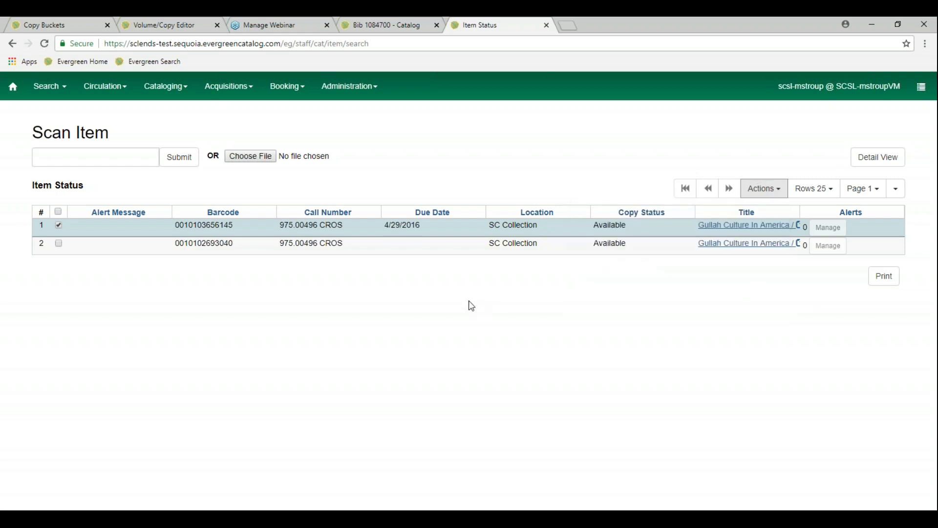
# Select both Gullah copies with the select-all box and review the batch Actions available
pyautogui.click(58, 225)
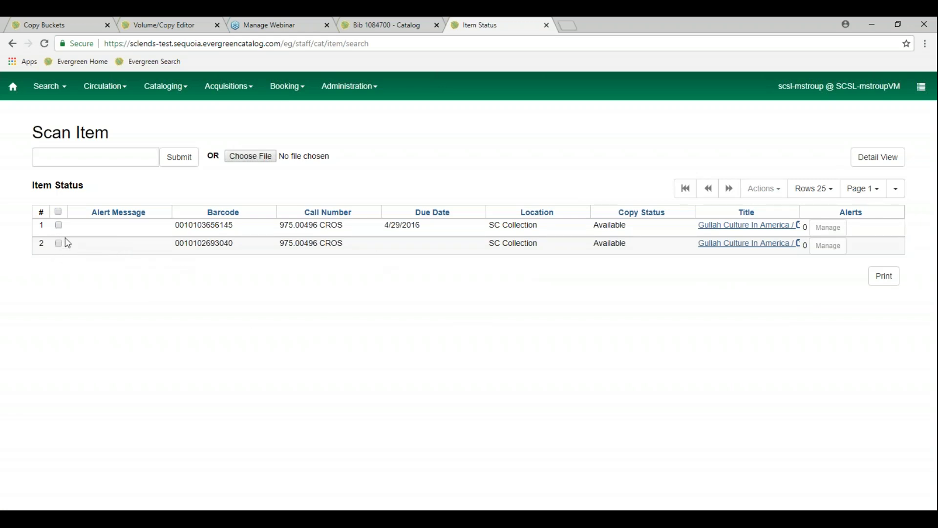
pyautogui.click(57, 211)
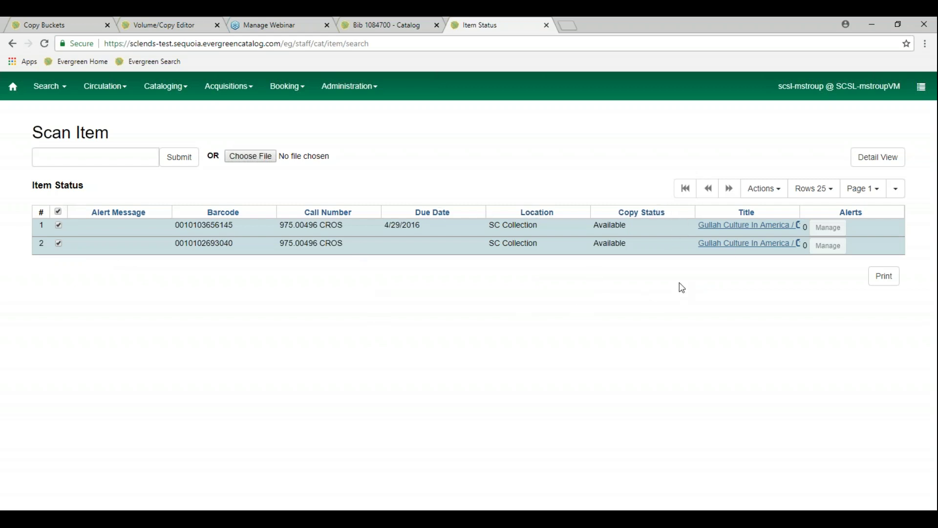
pyautogui.click(781, 190)
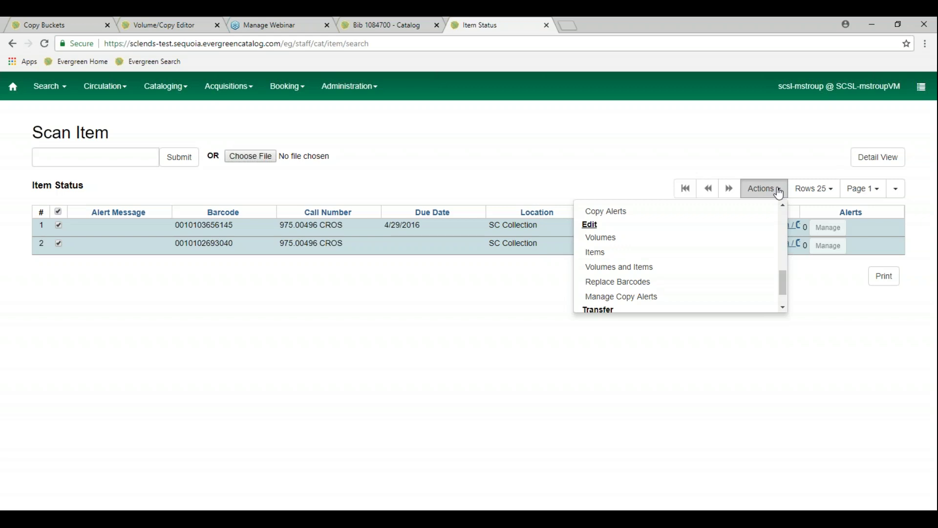
pyautogui.scroll(-1, 708, 290)
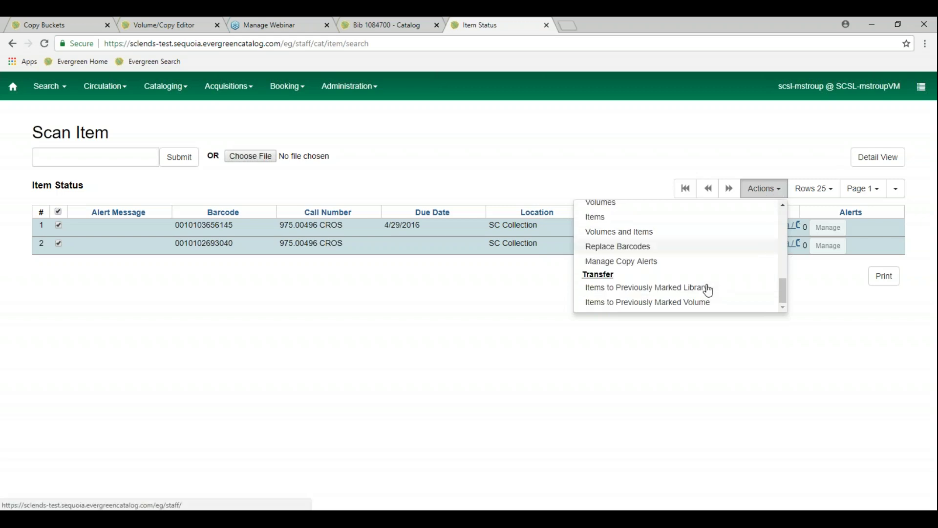
pyautogui.scroll(2, 708, 290)
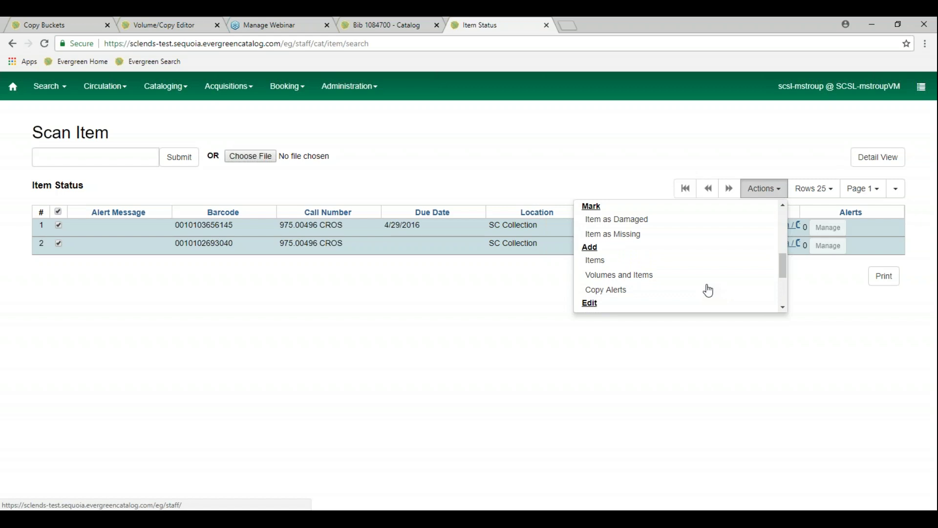
pyautogui.scroll(-1, 708, 290)
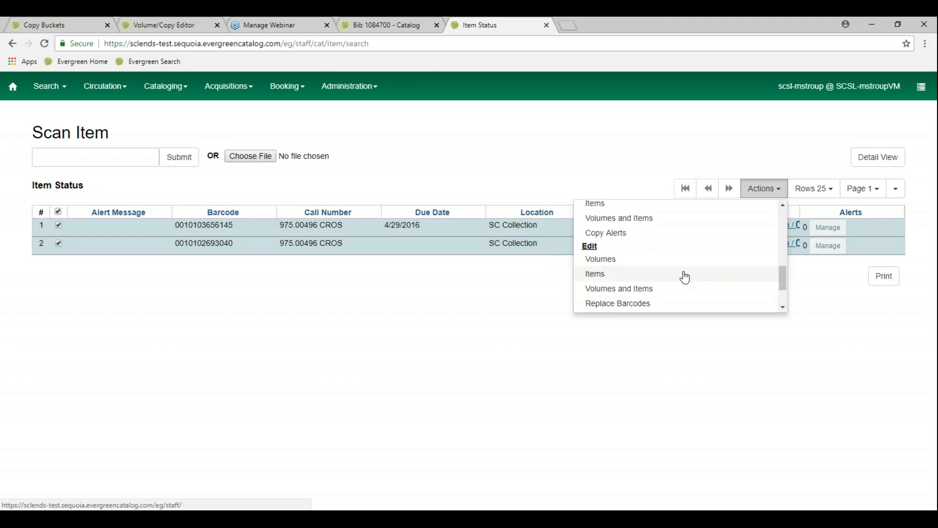
pyautogui.click(377, 303)
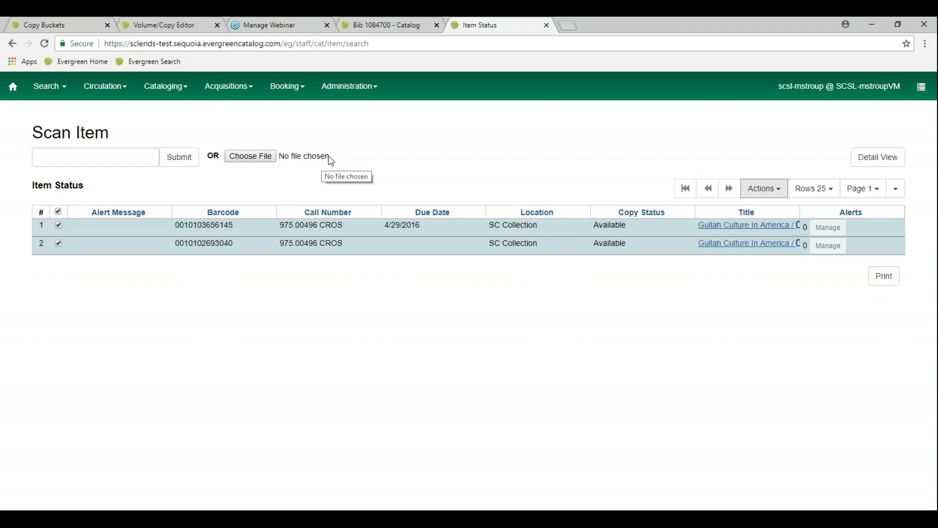
# Open the Z39.50 search from Cataloging and tick Local Catalog as a search target
pyautogui.click(178, 92)
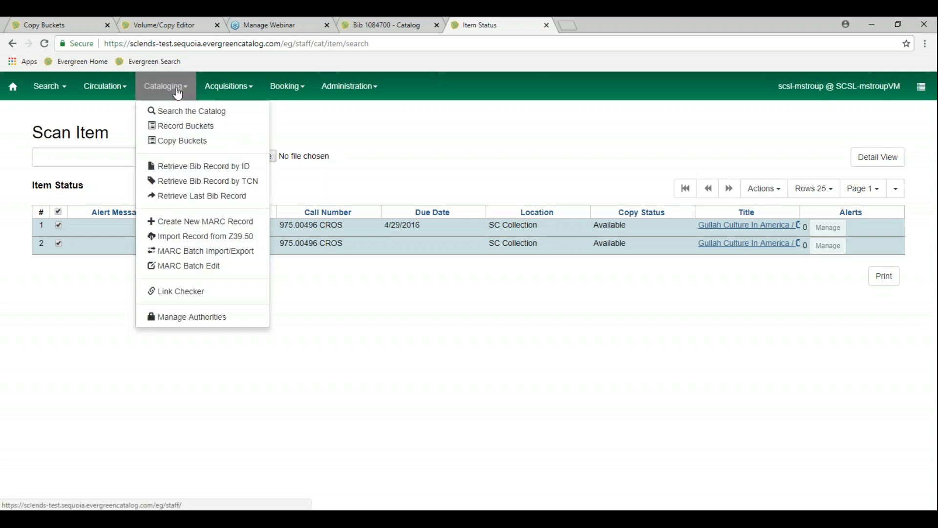
pyautogui.click(228, 242)
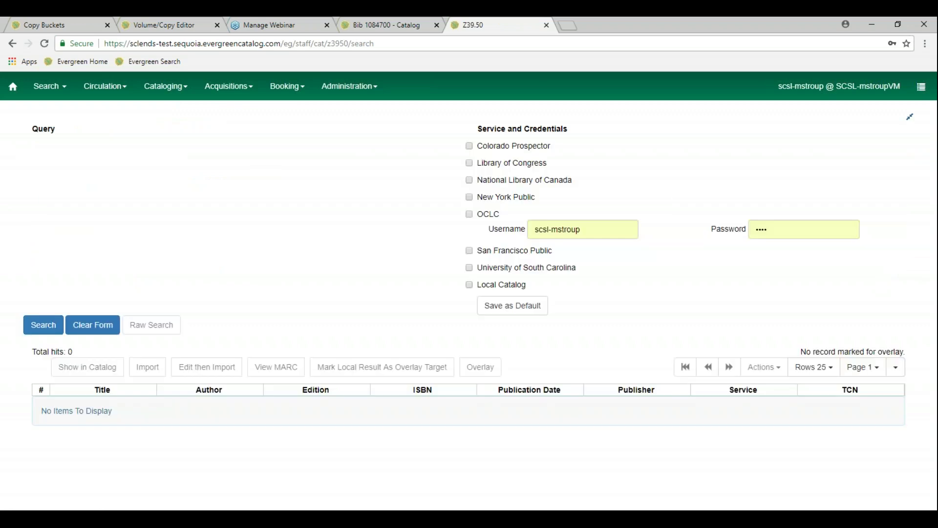
pyautogui.click(177, 92)
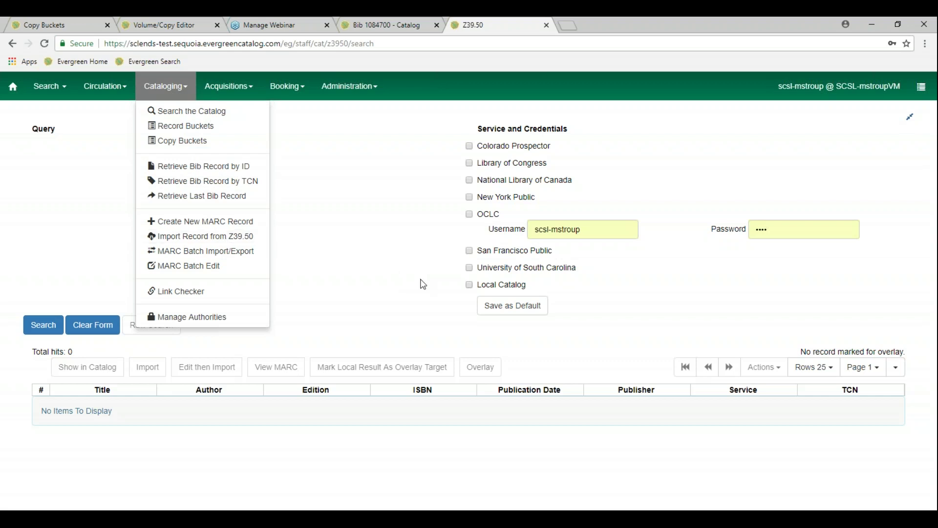
pyautogui.click(414, 282)
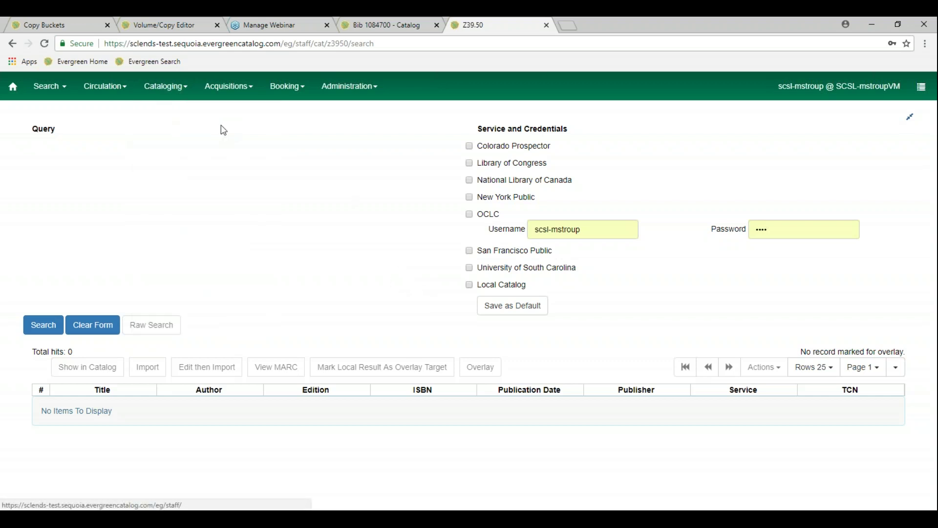
pyautogui.moveTo(31, 123); pyautogui.dragTo(103, 205)
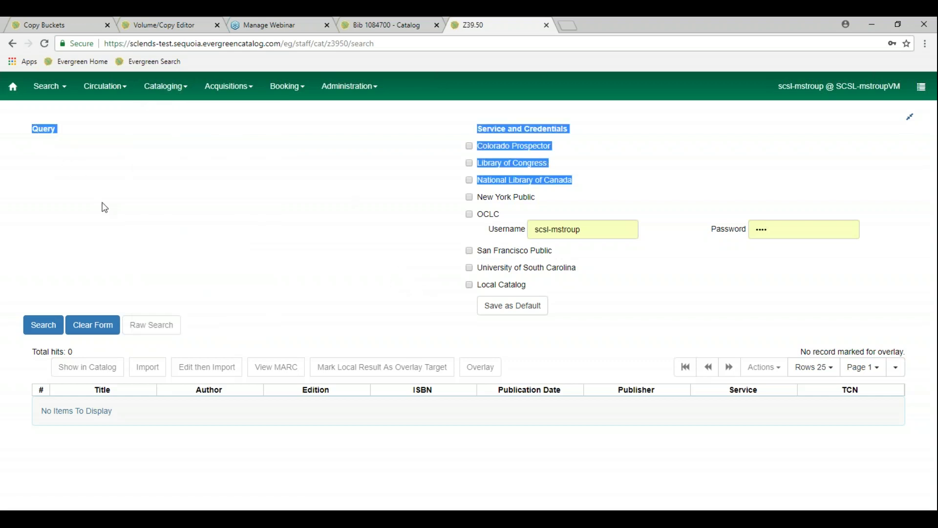
pyautogui.click(655, 155)
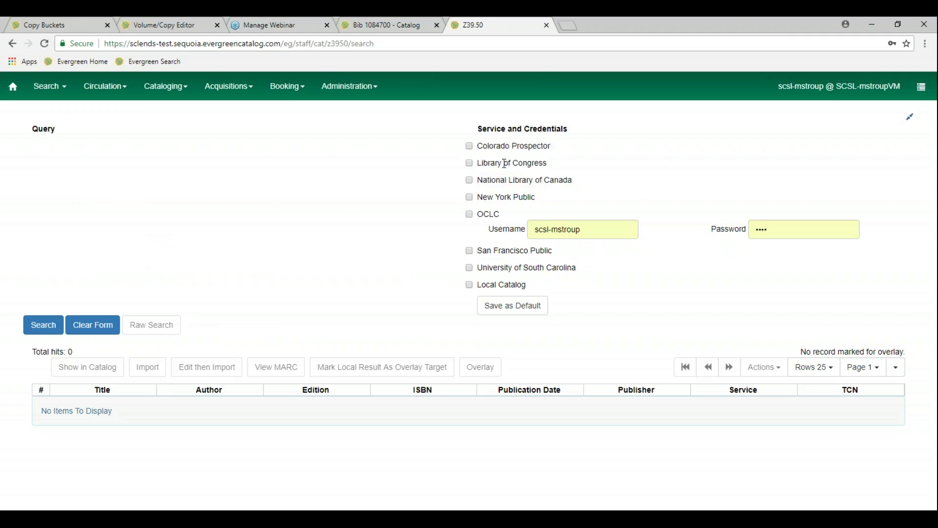
pyautogui.click(470, 286)
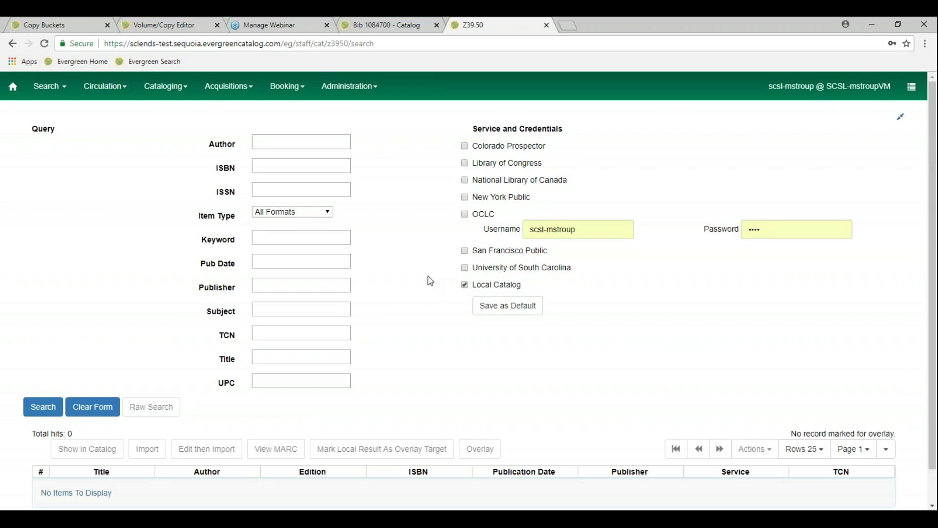
# Add New York Public, San Francisco Public and University of South Carolina as targets, leaving OCLC unchecked
pyautogui.click(465, 214)
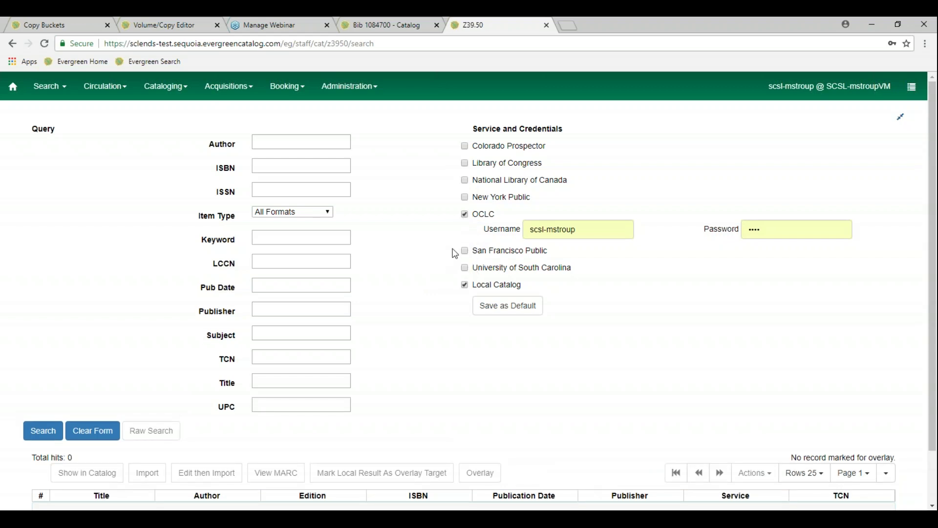
pyautogui.click(590, 229)
pyautogui.click(796, 228)
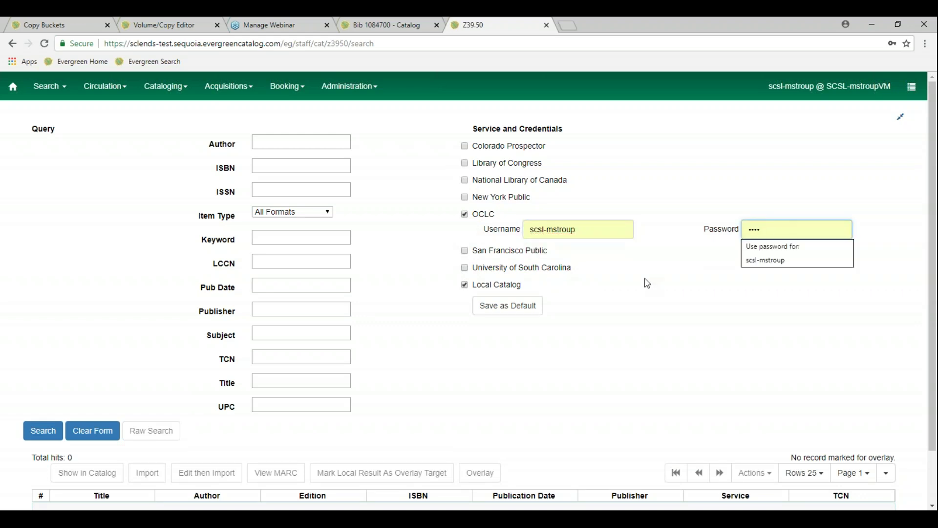
pyautogui.click(666, 255)
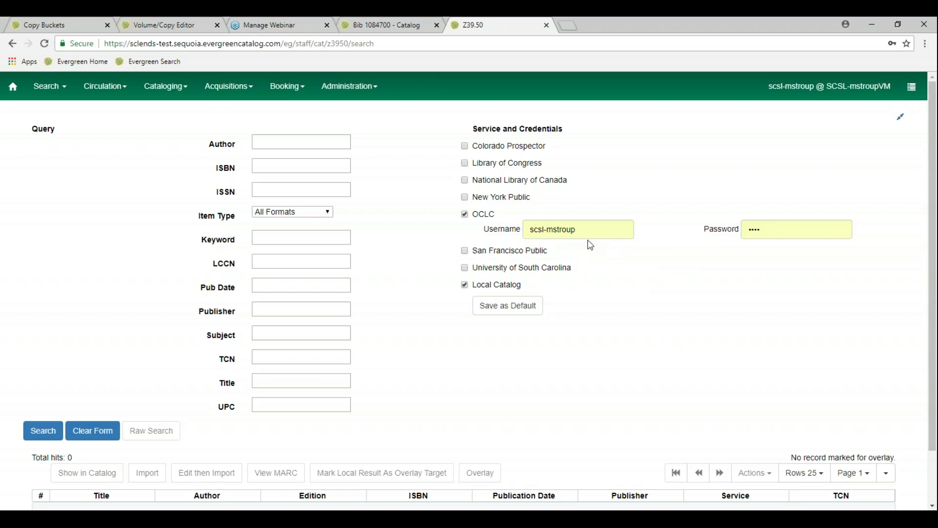
pyautogui.click(464, 215)
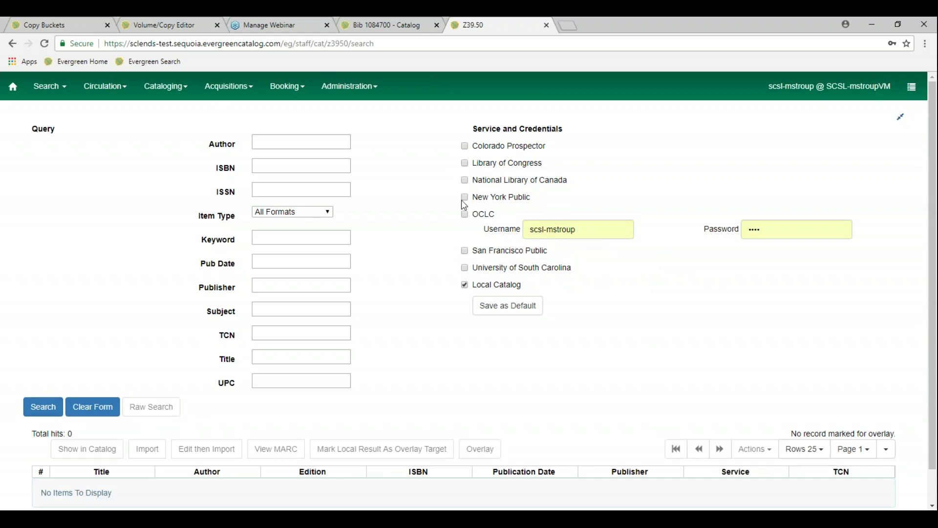
pyautogui.click(464, 198)
pyautogui.click(464, 251)
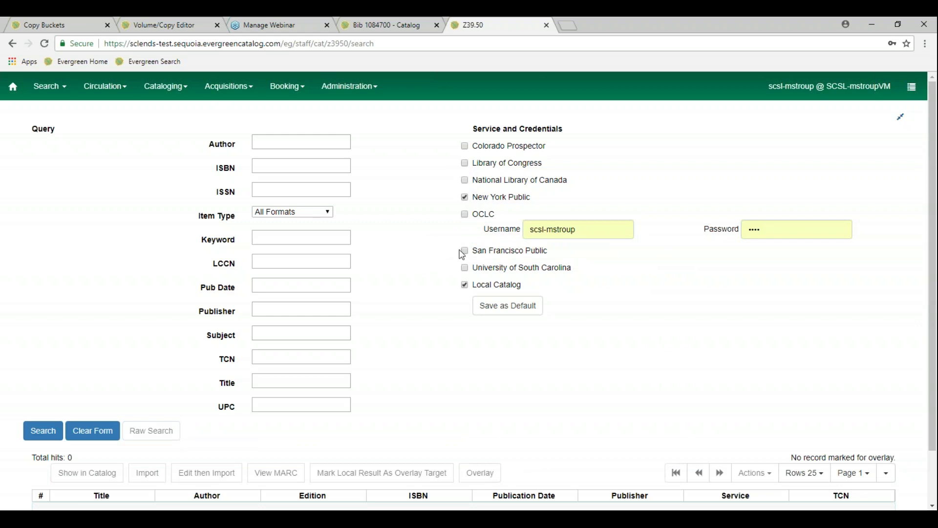
pyautogui.click(465, 268)
pyautogui.click(295, 166)
pyautogui.write('9780895873730')
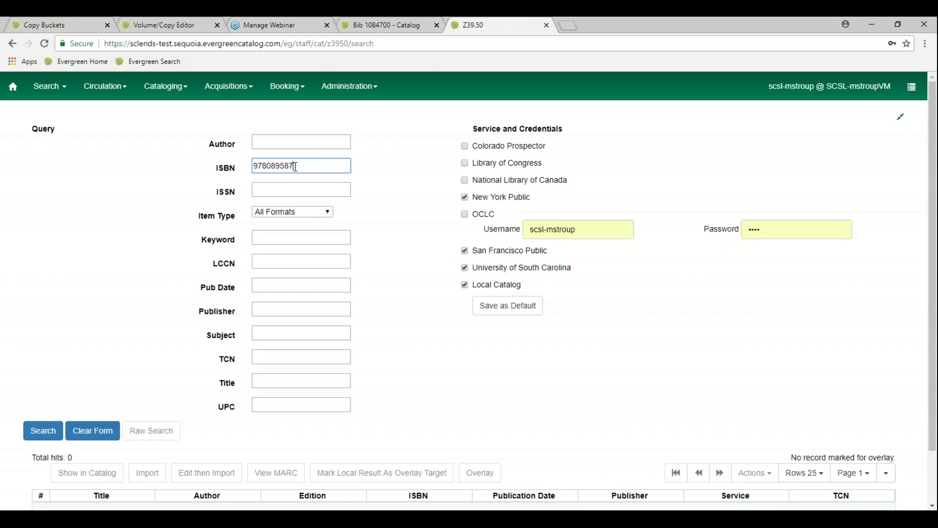
pyautogui.press('Return')
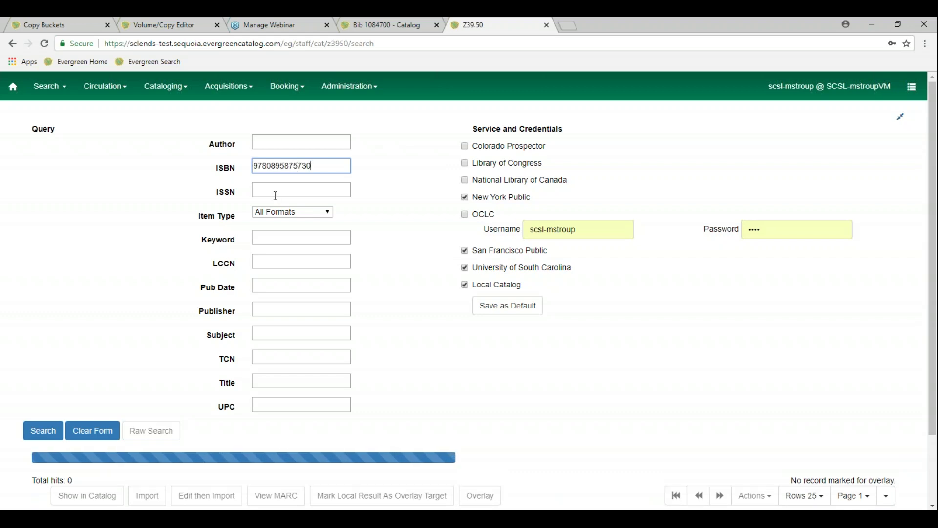
pyautogui.scroll(-1, 151, 372)
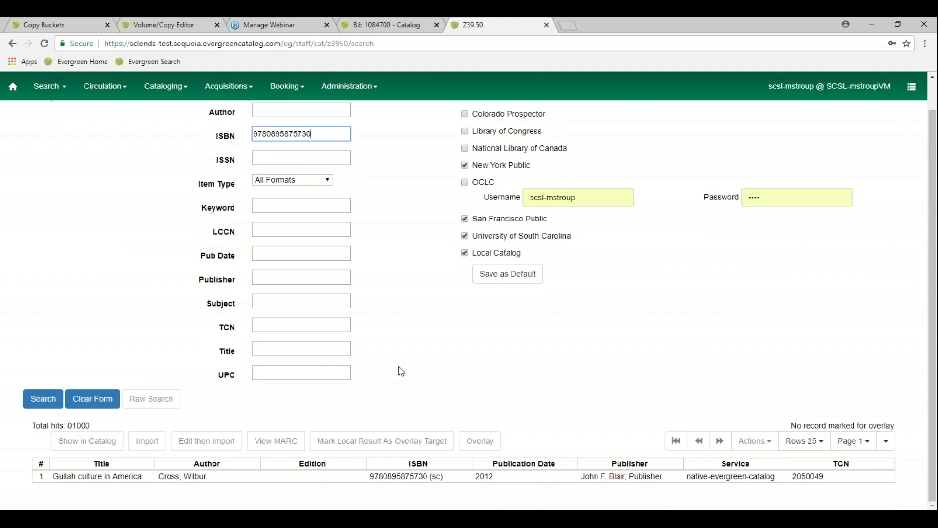
pyautogui.scroll(1, 398, 377)
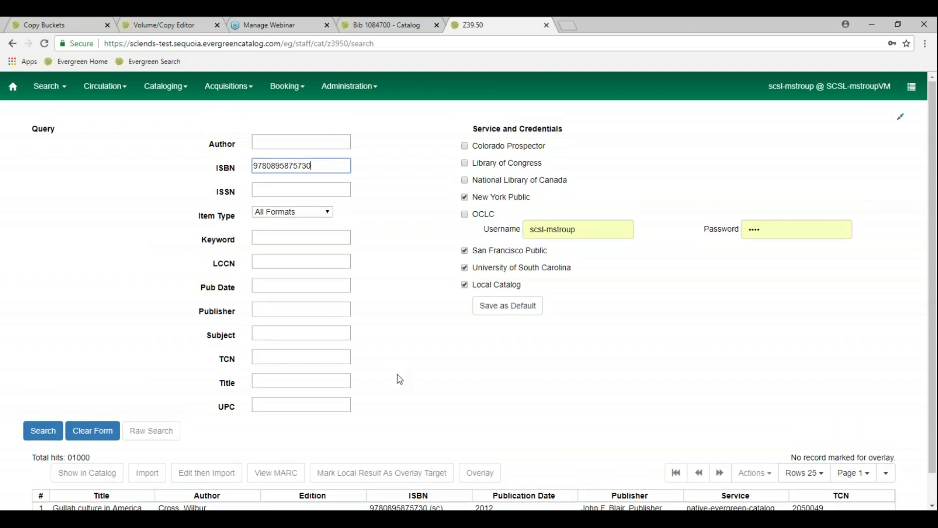
pyautogui.moveTo(323, 167); pyautogui.dragTo(240, 169)
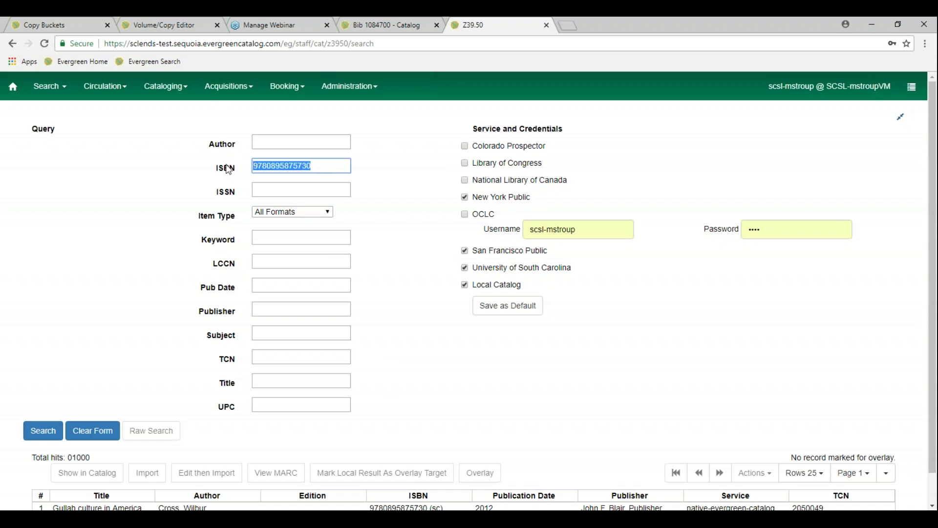
pyautogui.write('9781600852503')
pyautogui.press('Return')
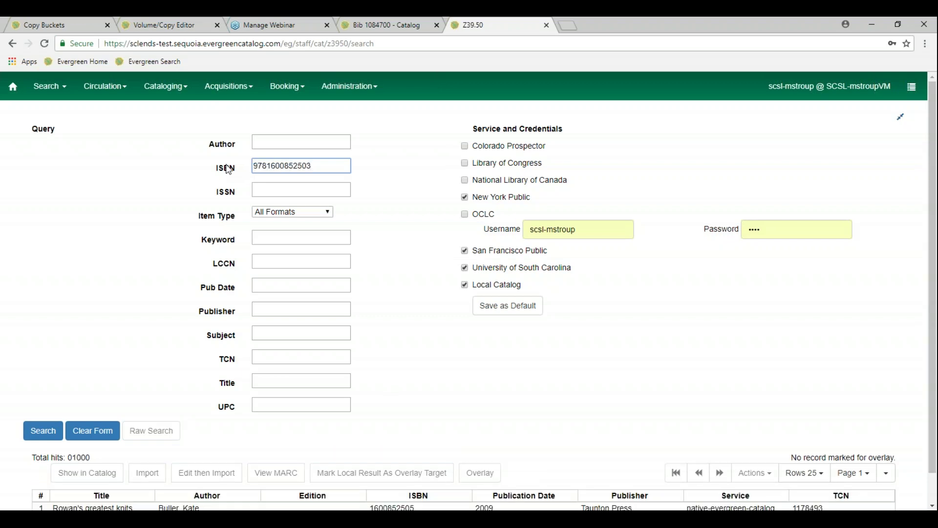
pyautogui.scroll(-1, 321, 281)
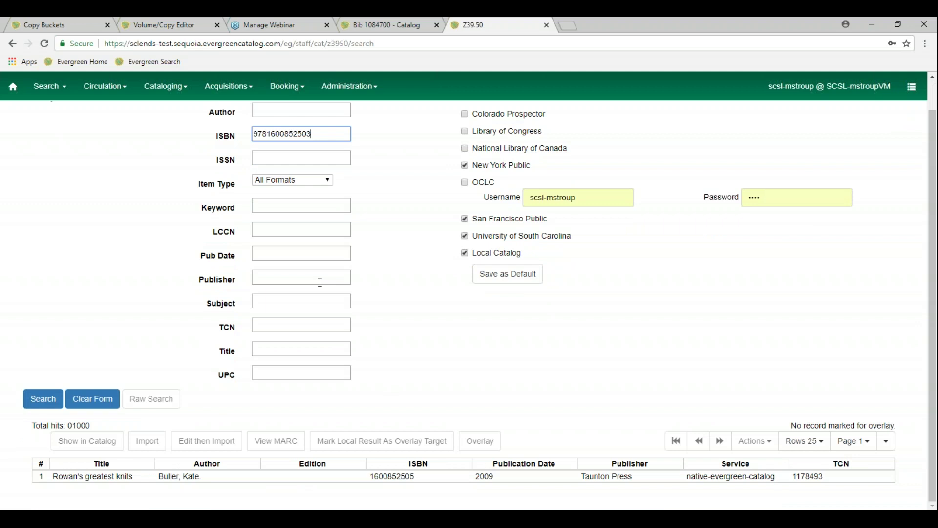
pyautogui.scroll(1, 320, 282)
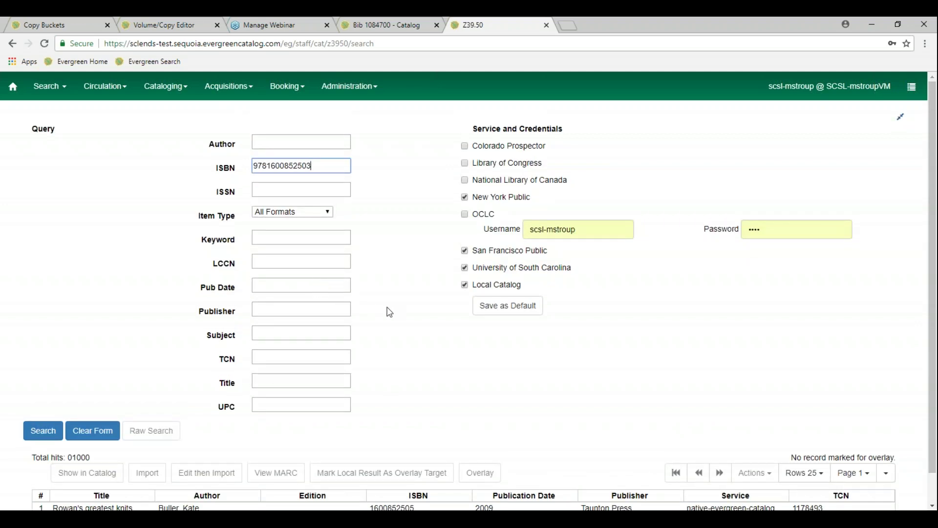
pyautogui.scroll(-1, 390, 309)
pyautogui.scroll(-1, 390, 309)
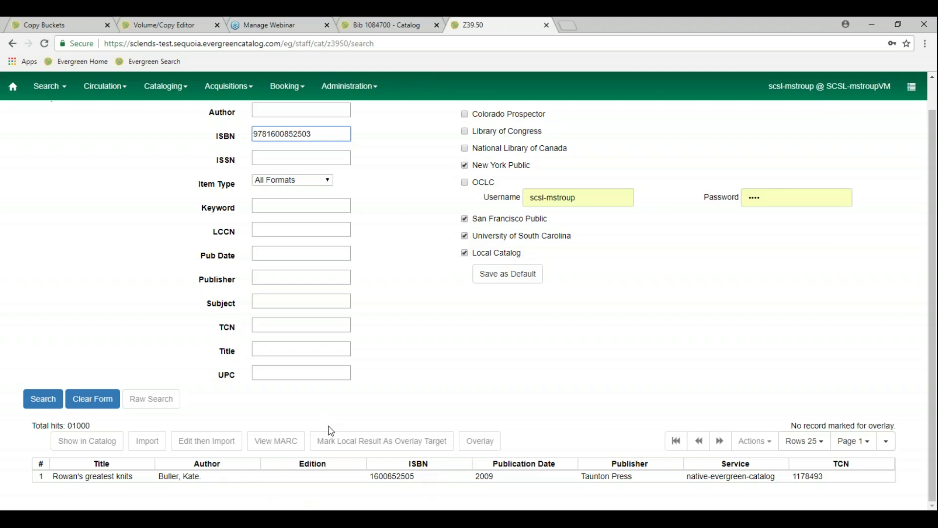
pyautogui.scroll(1, 331, 429)
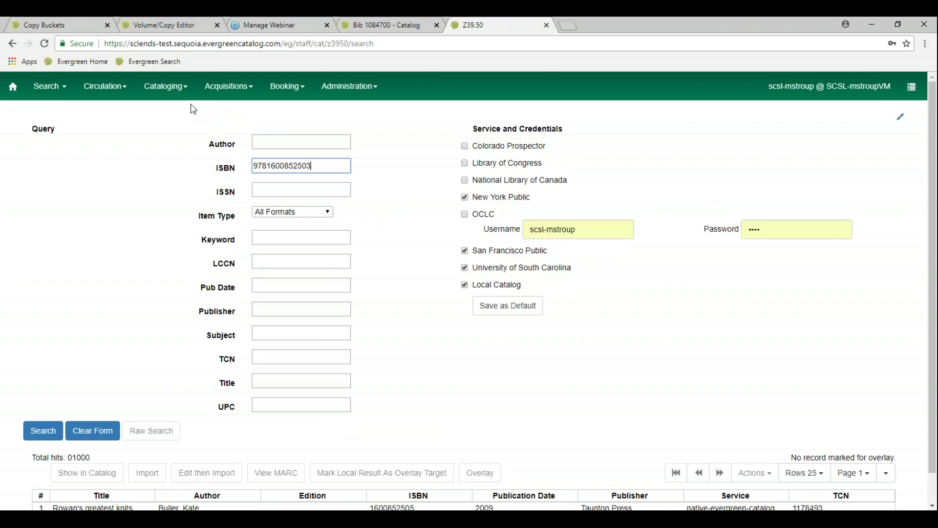
# Choose MARC Batch Import/Export from the Cataloging menu
pyautogui.click(183, 93)
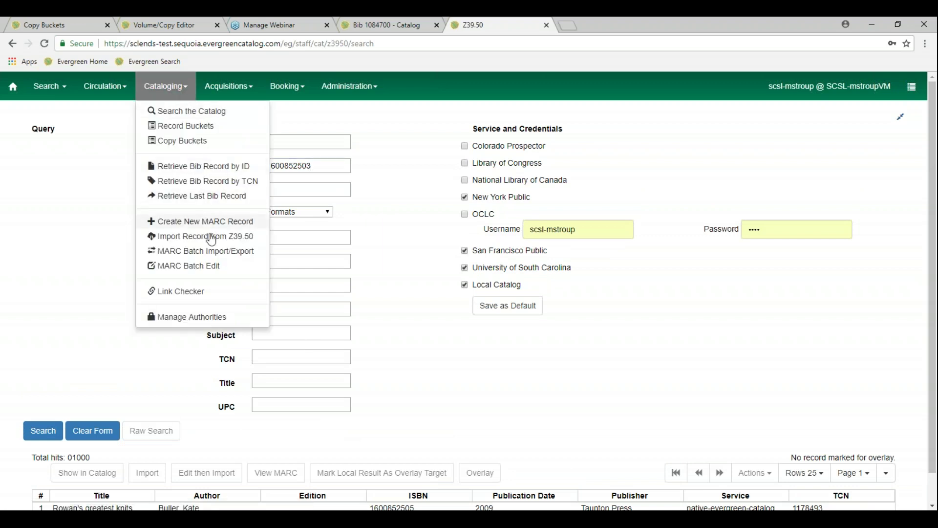
pyautogui.click(37, 219)
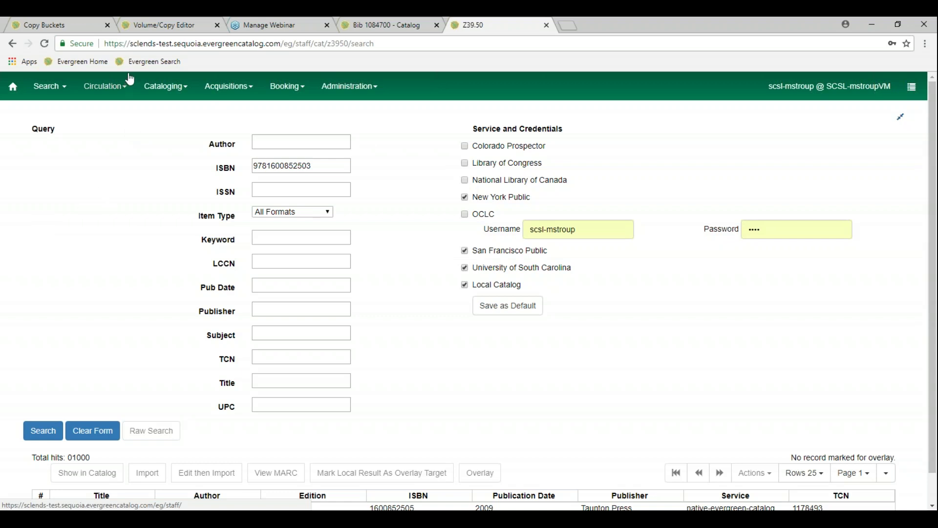
pyautogui.click(183, 91)
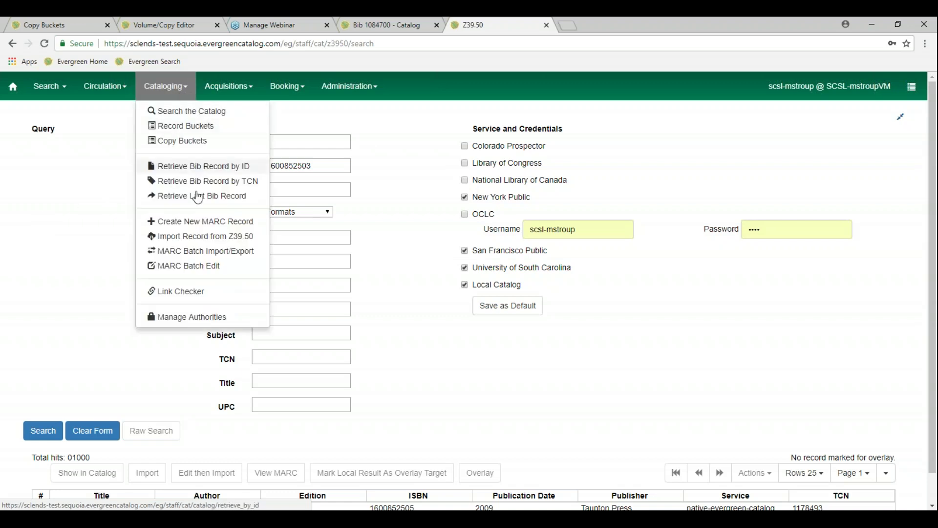
pyautogui.click(231, 253)
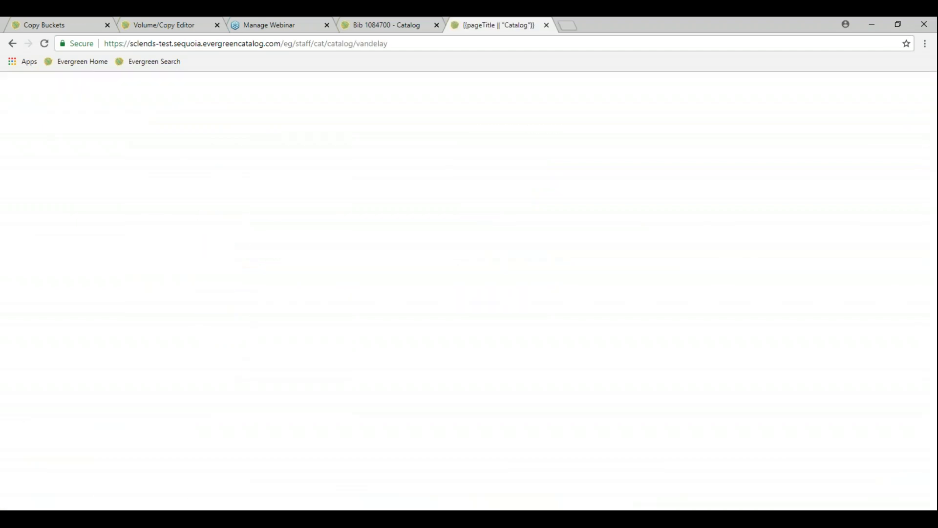
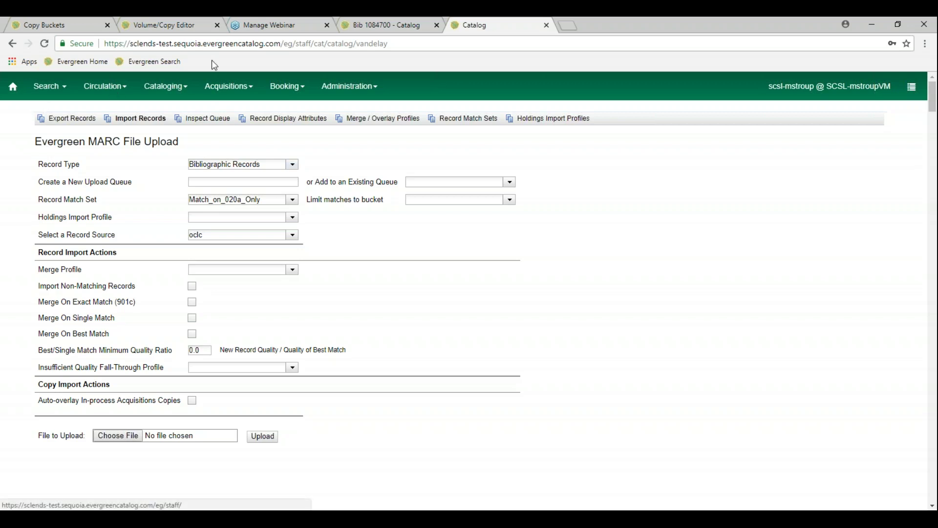
# Switch to the Manage Webinar tab showing the 'Evergreen Web Client Demo' GoToWebinar page
pyautogui.click(273, 30)
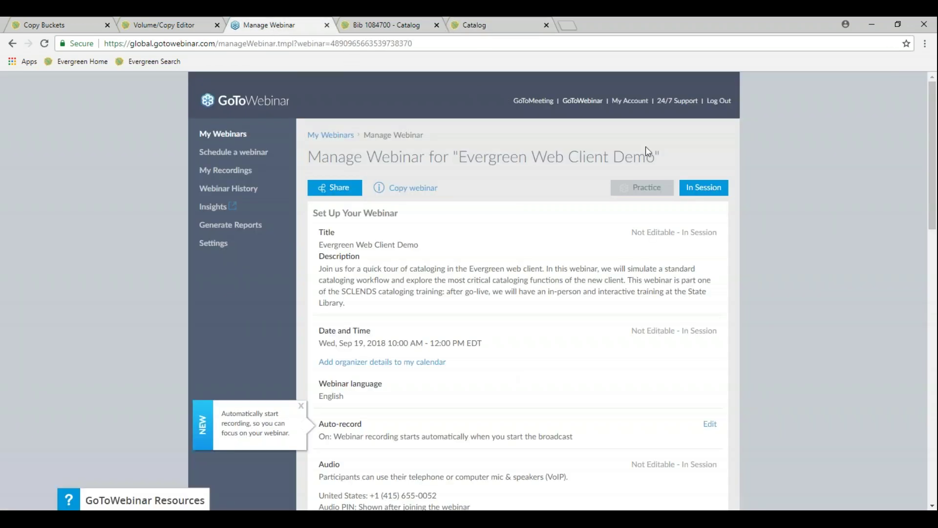